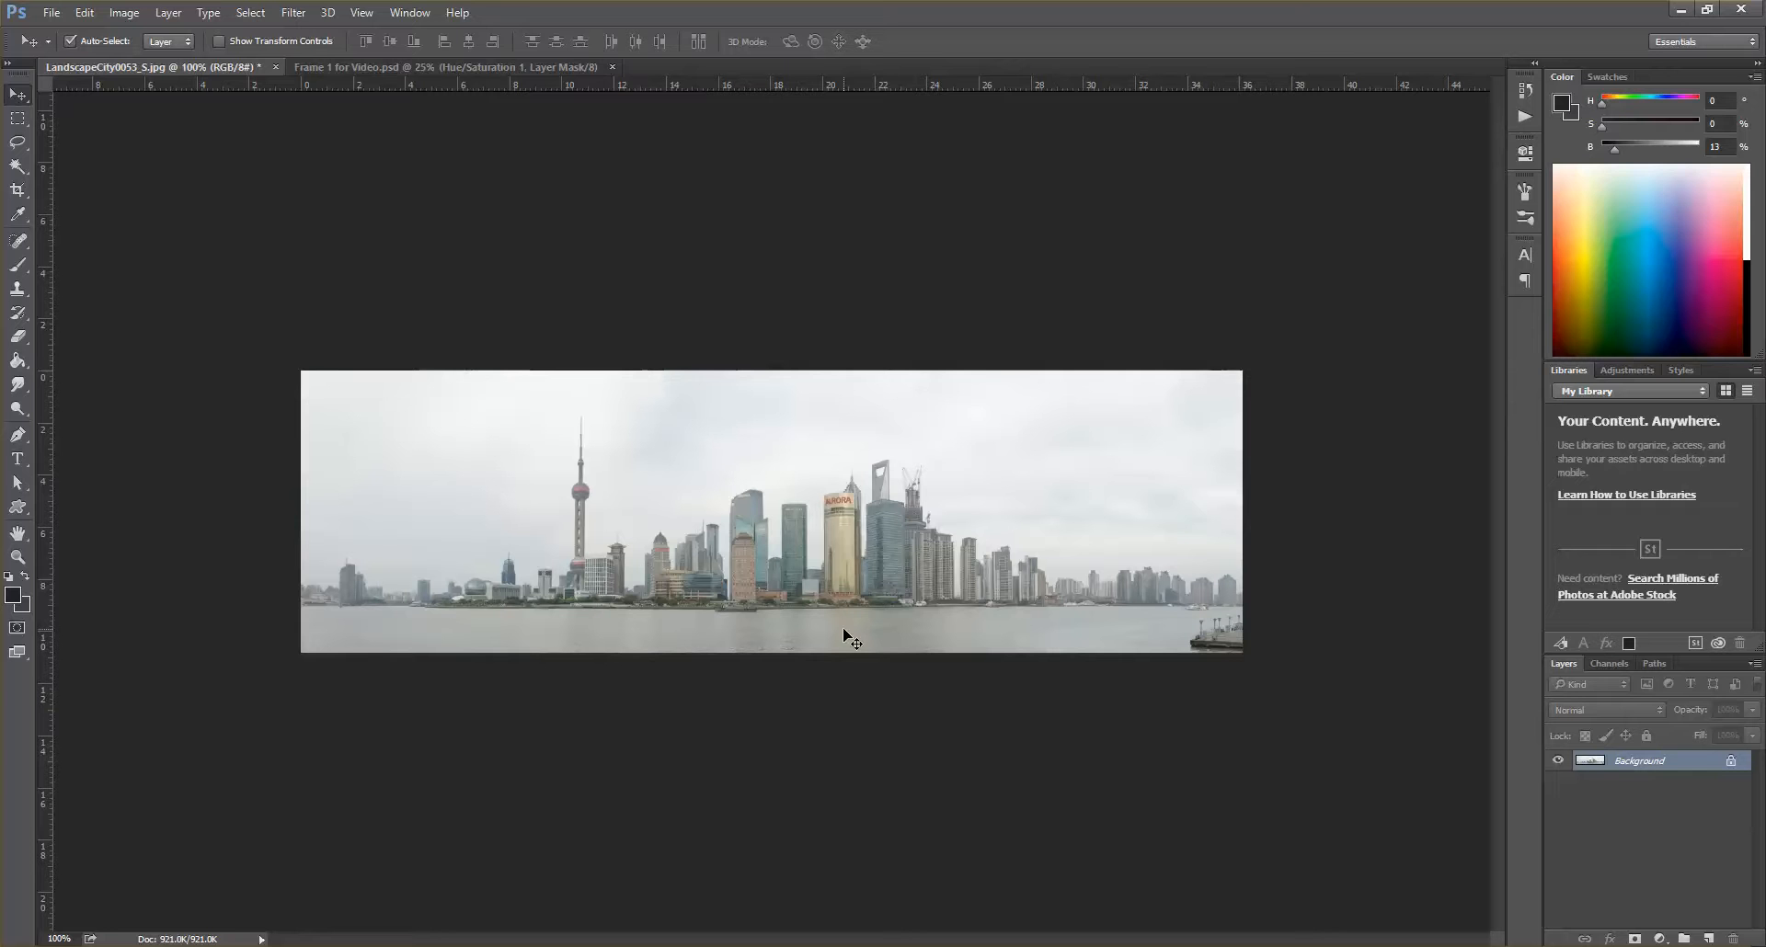
- Switch to the Frame 1 for Video.psd document and examine the purple night landscape panel
click(453, 69)
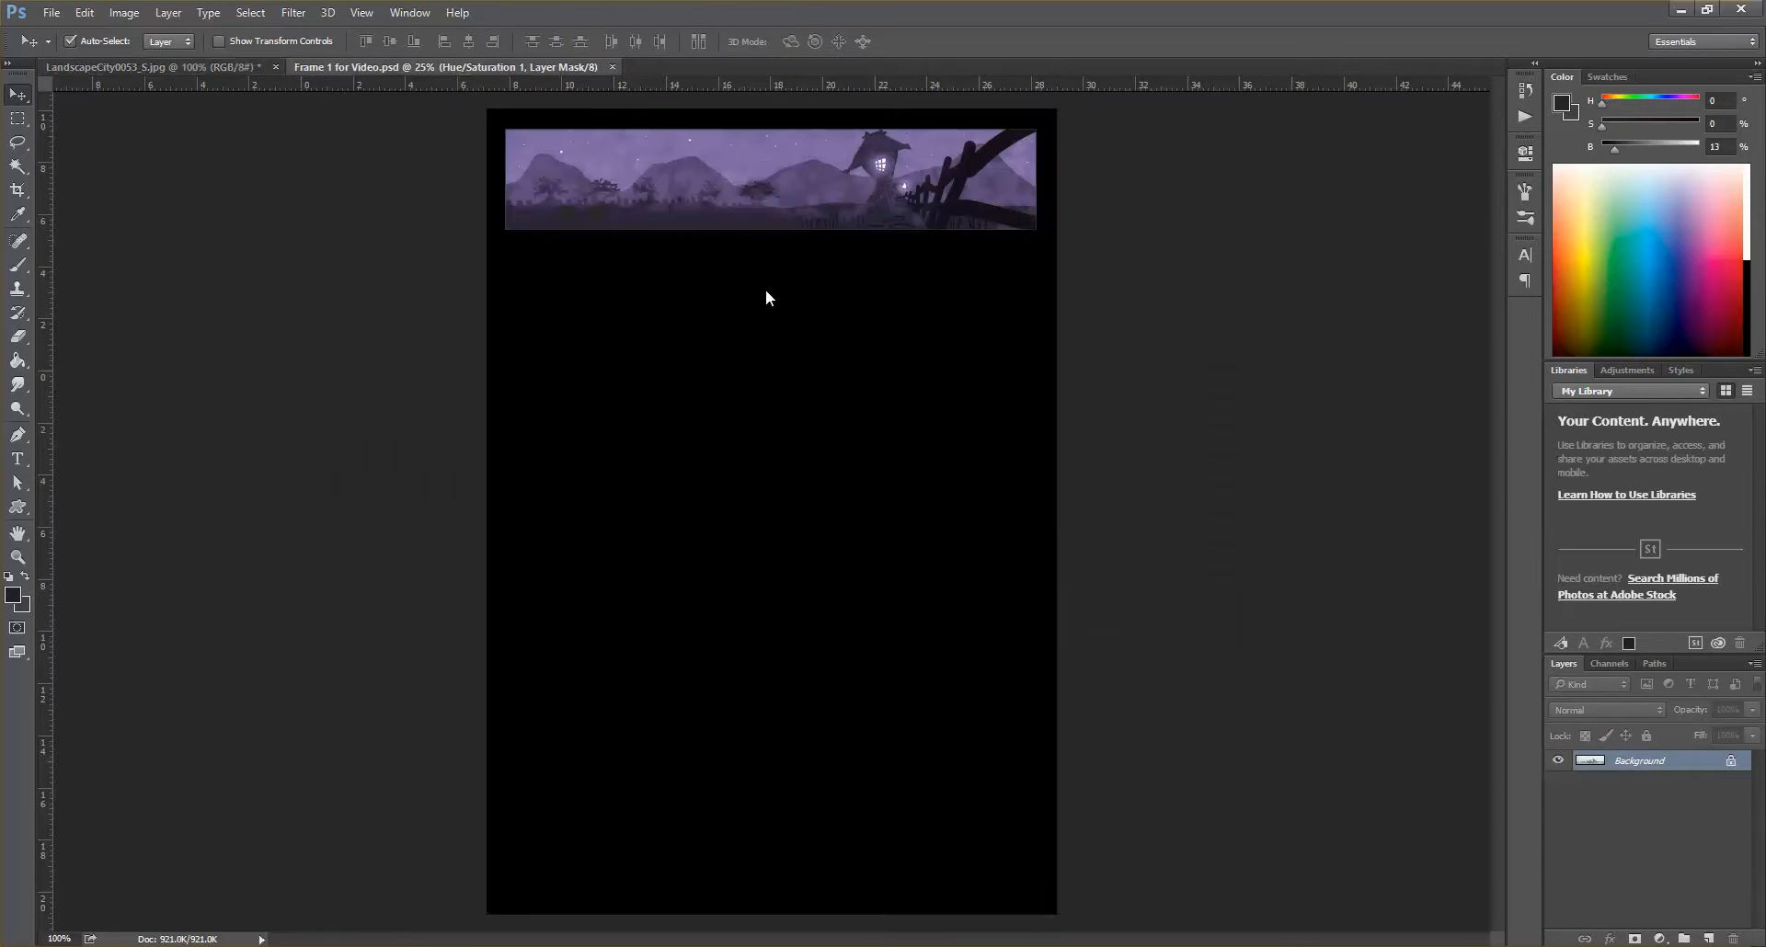
key(ctrl+plus)
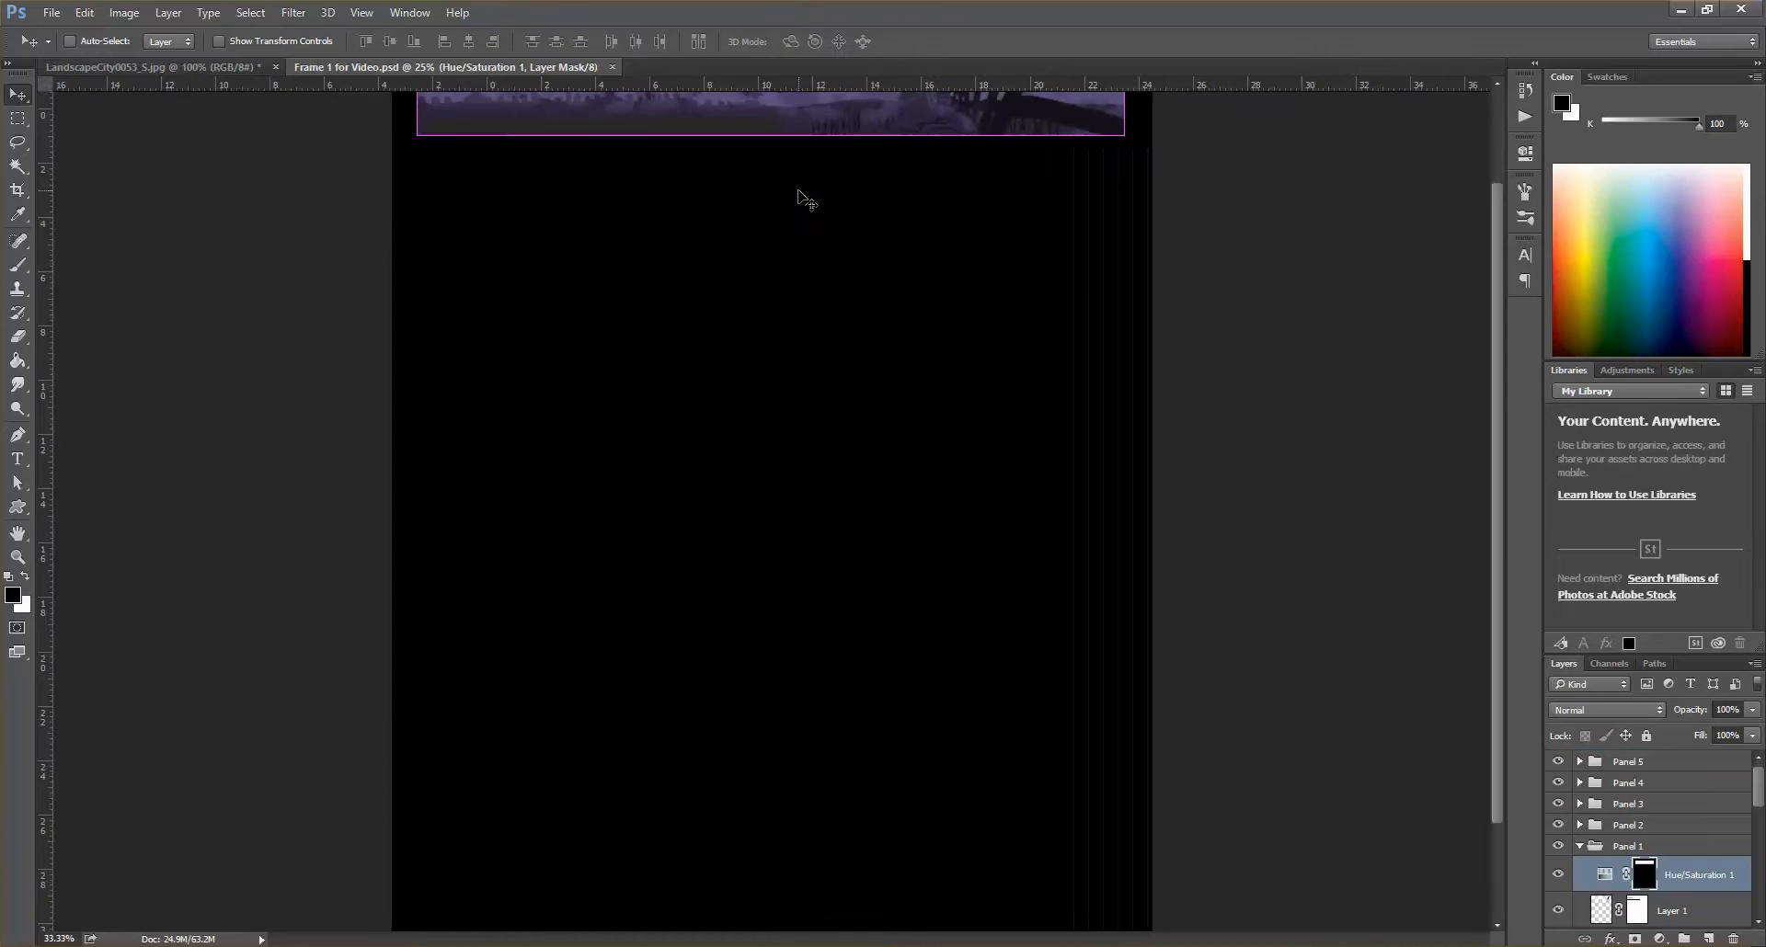
scroll(886, 303, up, 3)
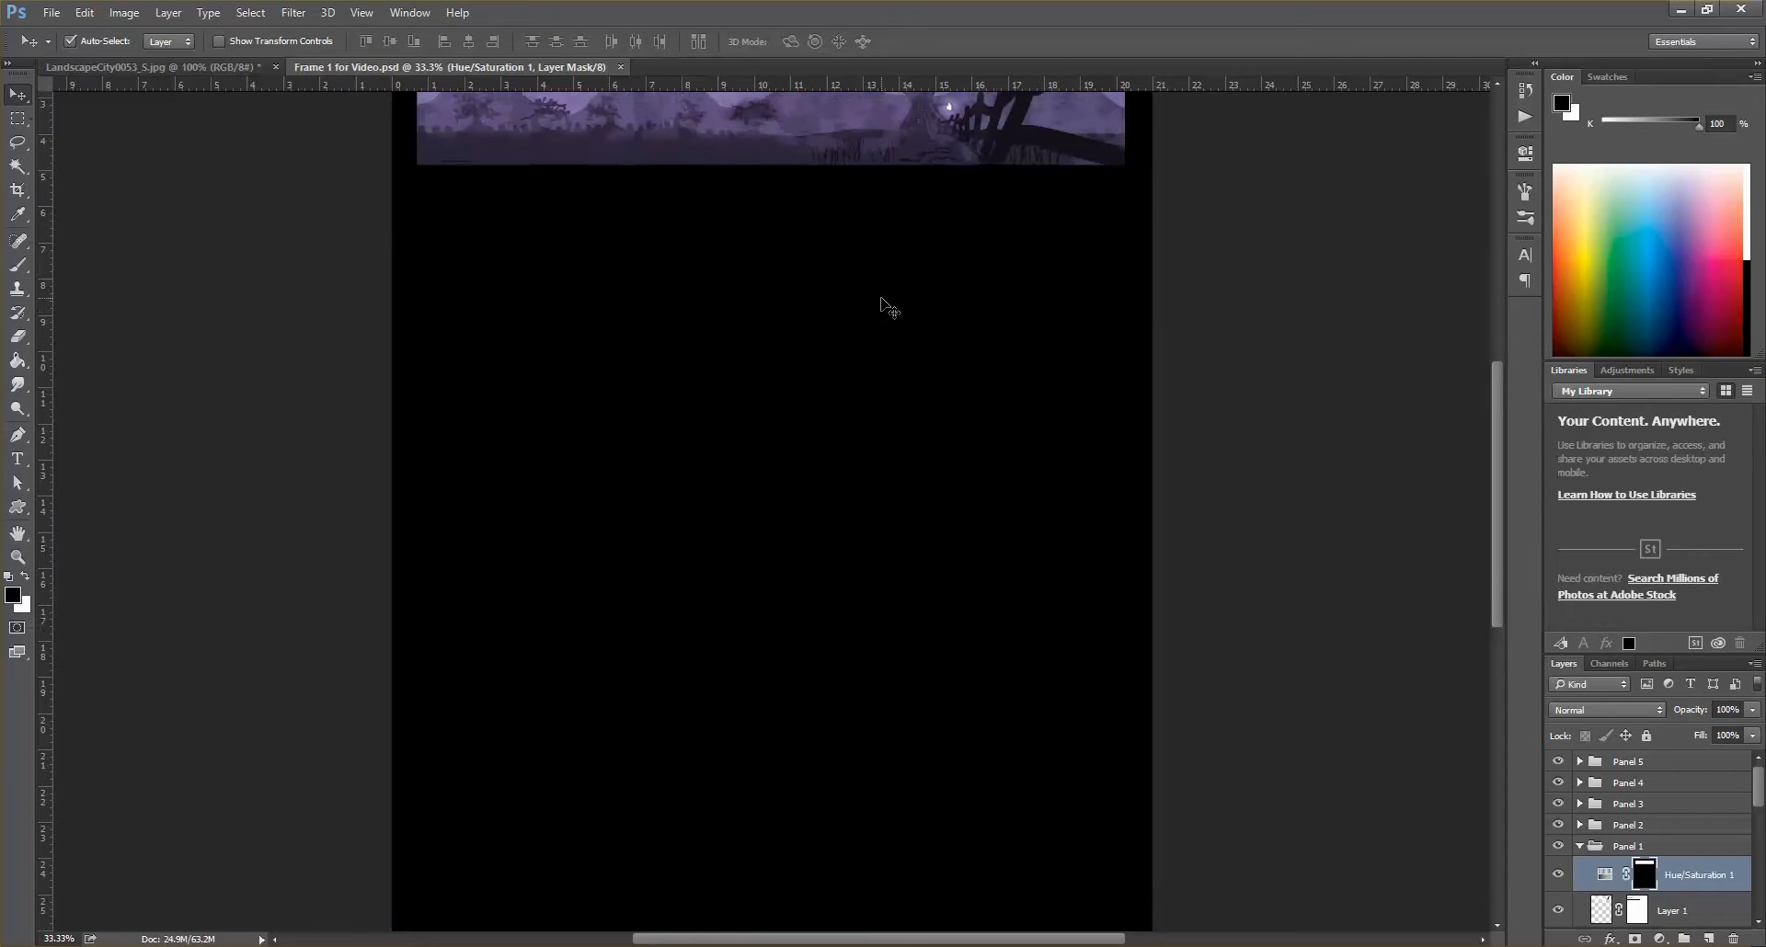
scroll(886, 303, up, 4)
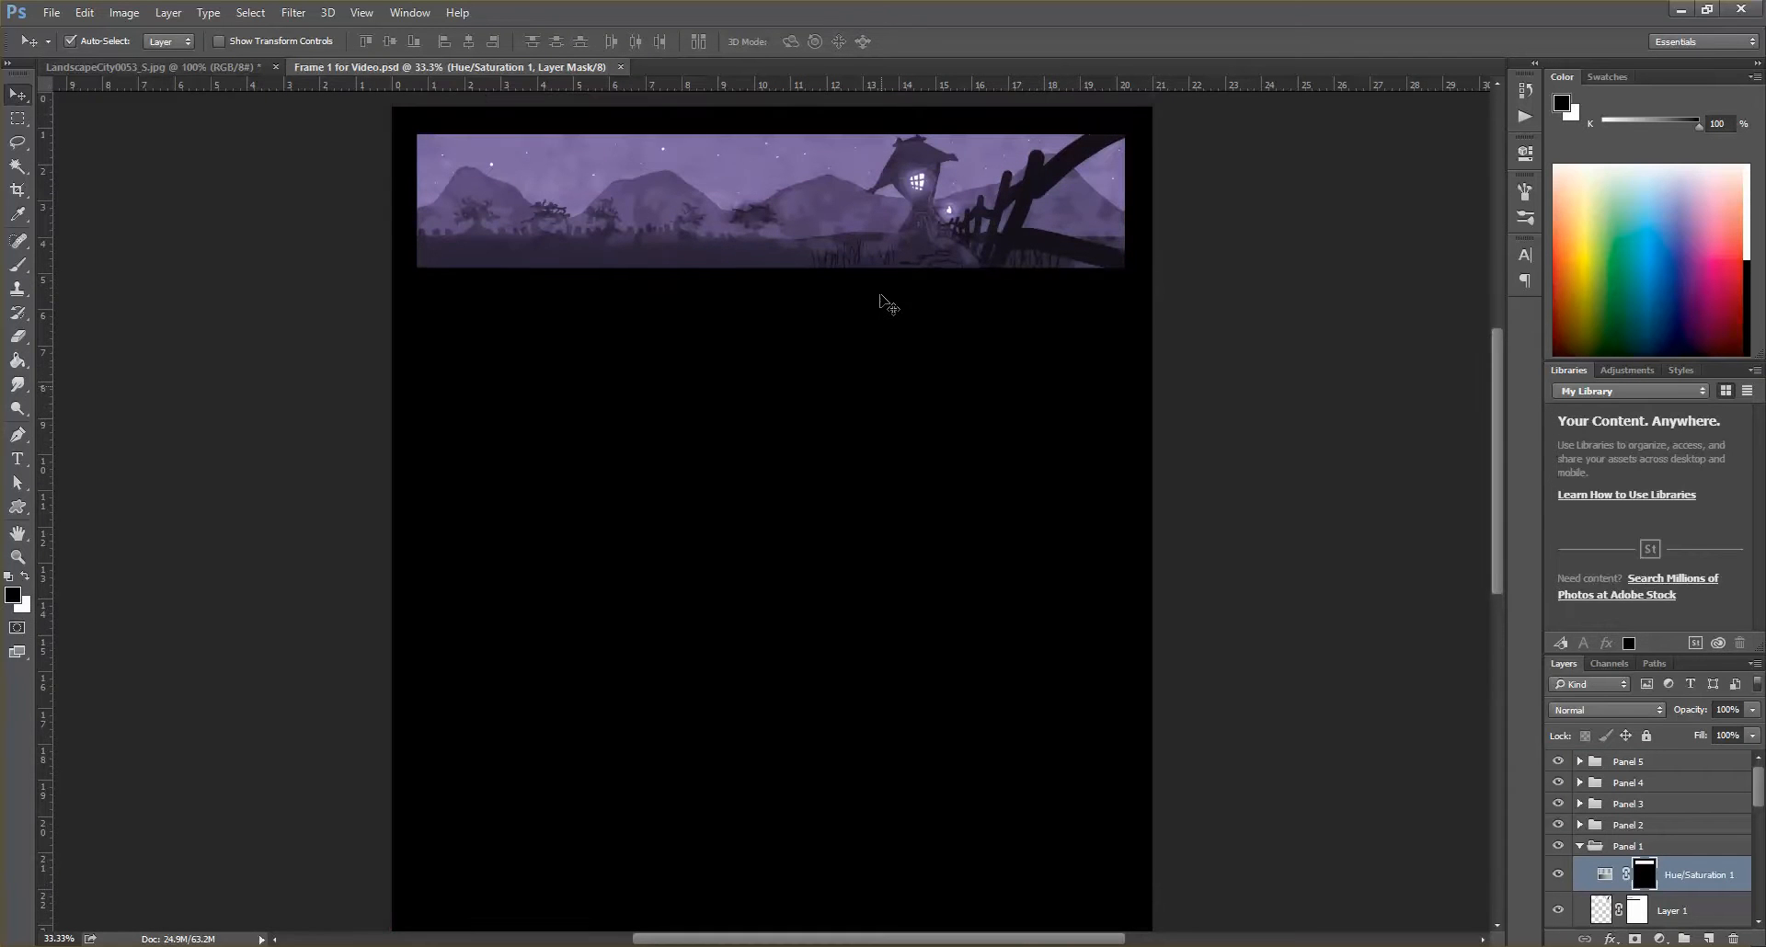
scroll(515, 203, up, 5)
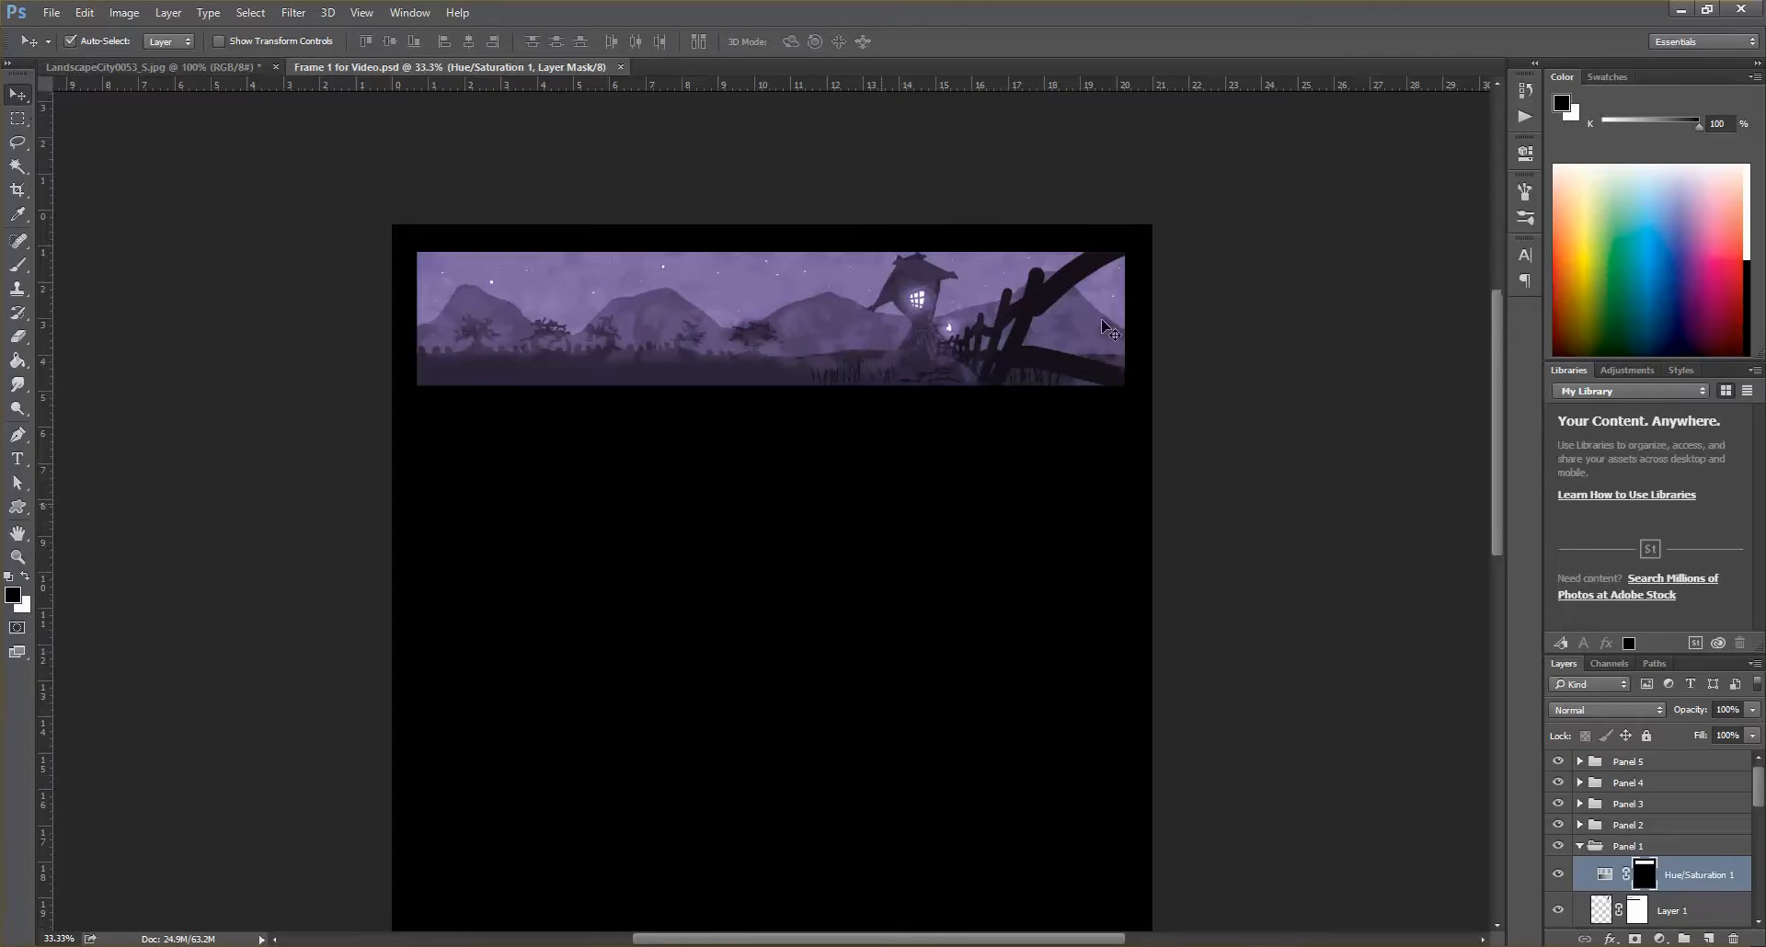
scroll(1428, 361, up, 5)
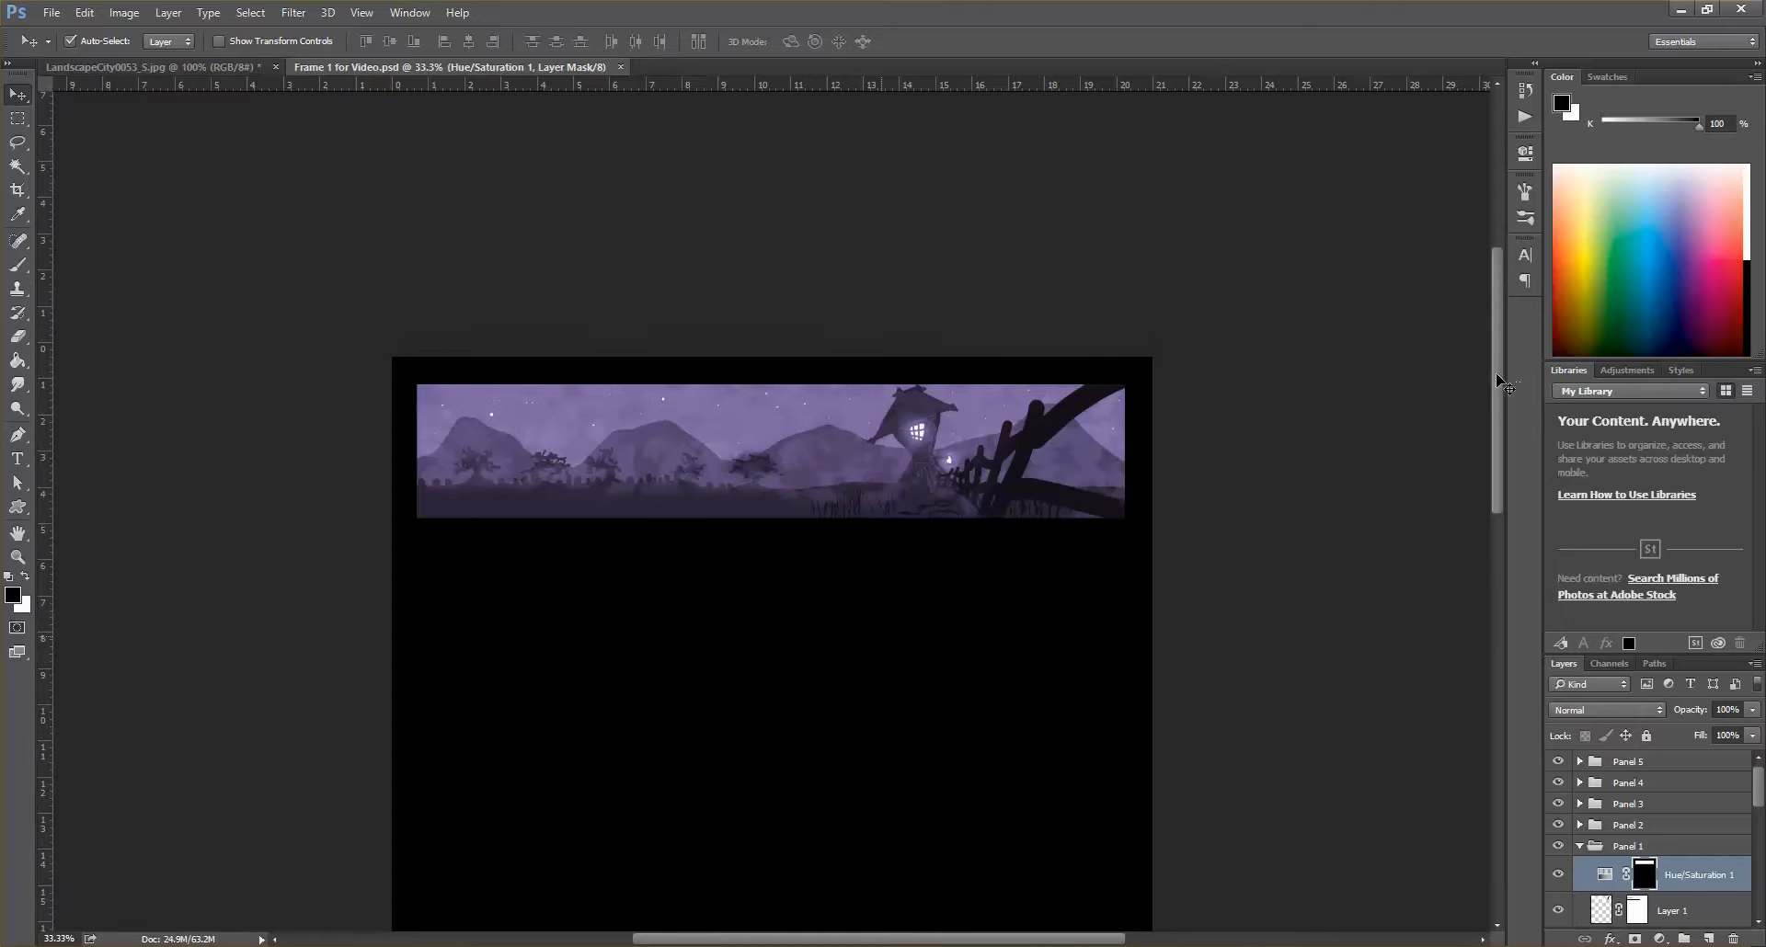
scroll(1504, 395, up, 5)
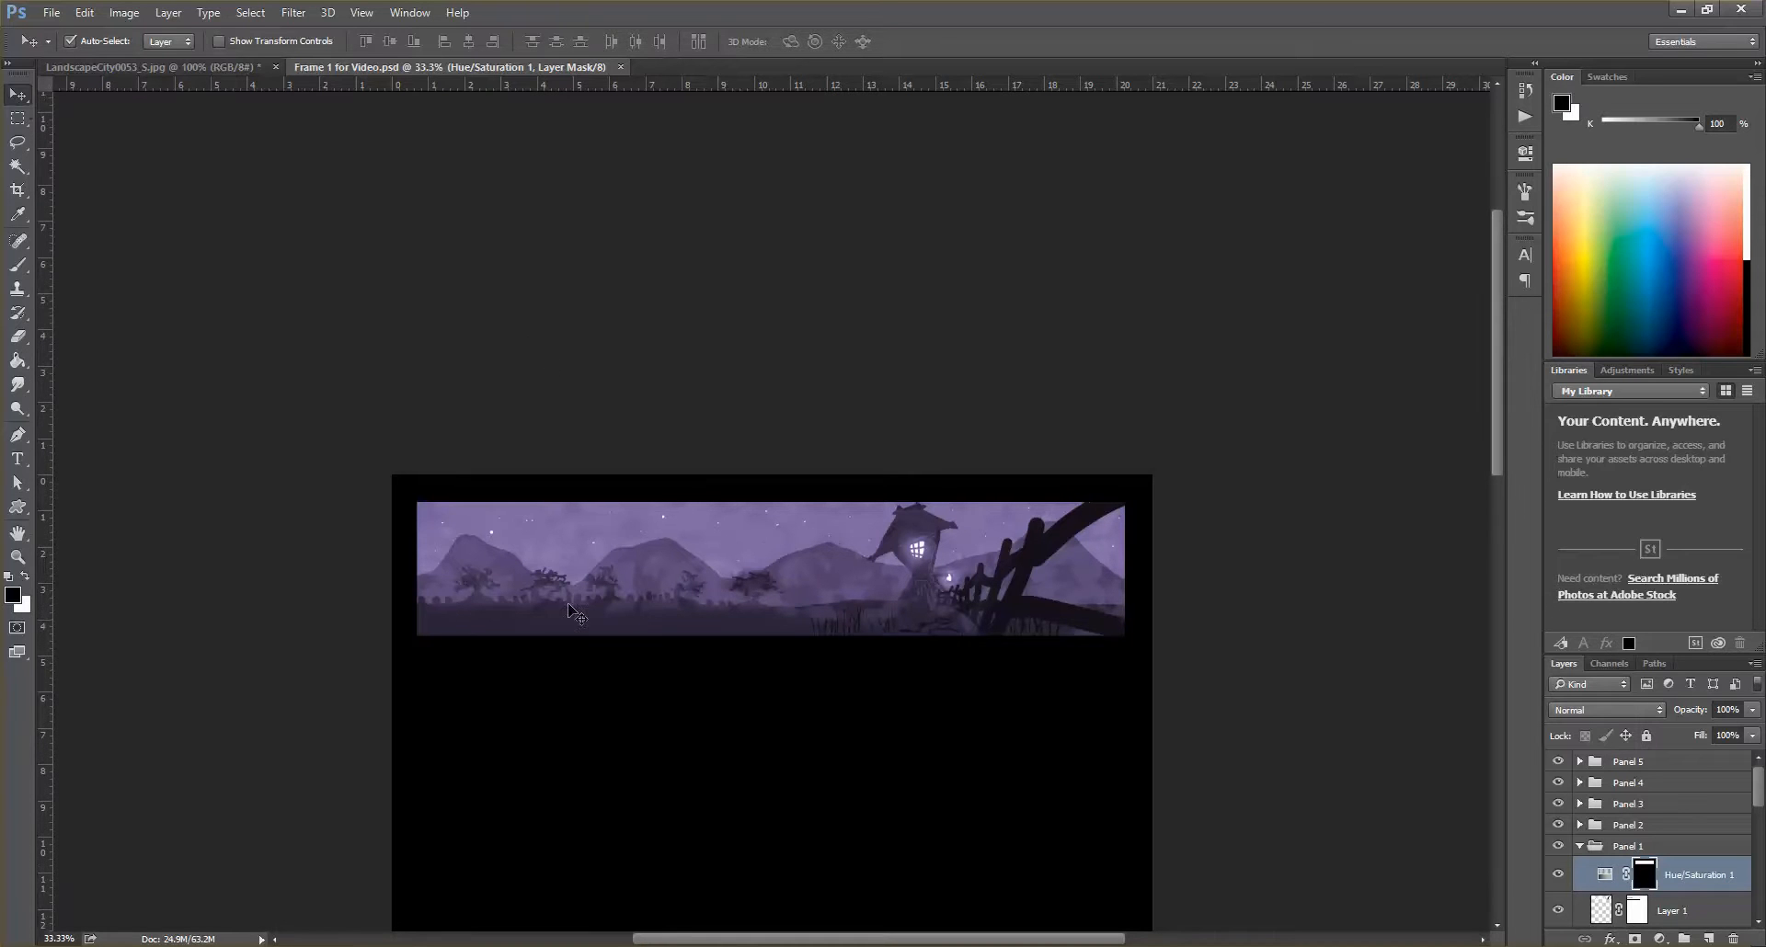
scroll(726, 611, up, 2)
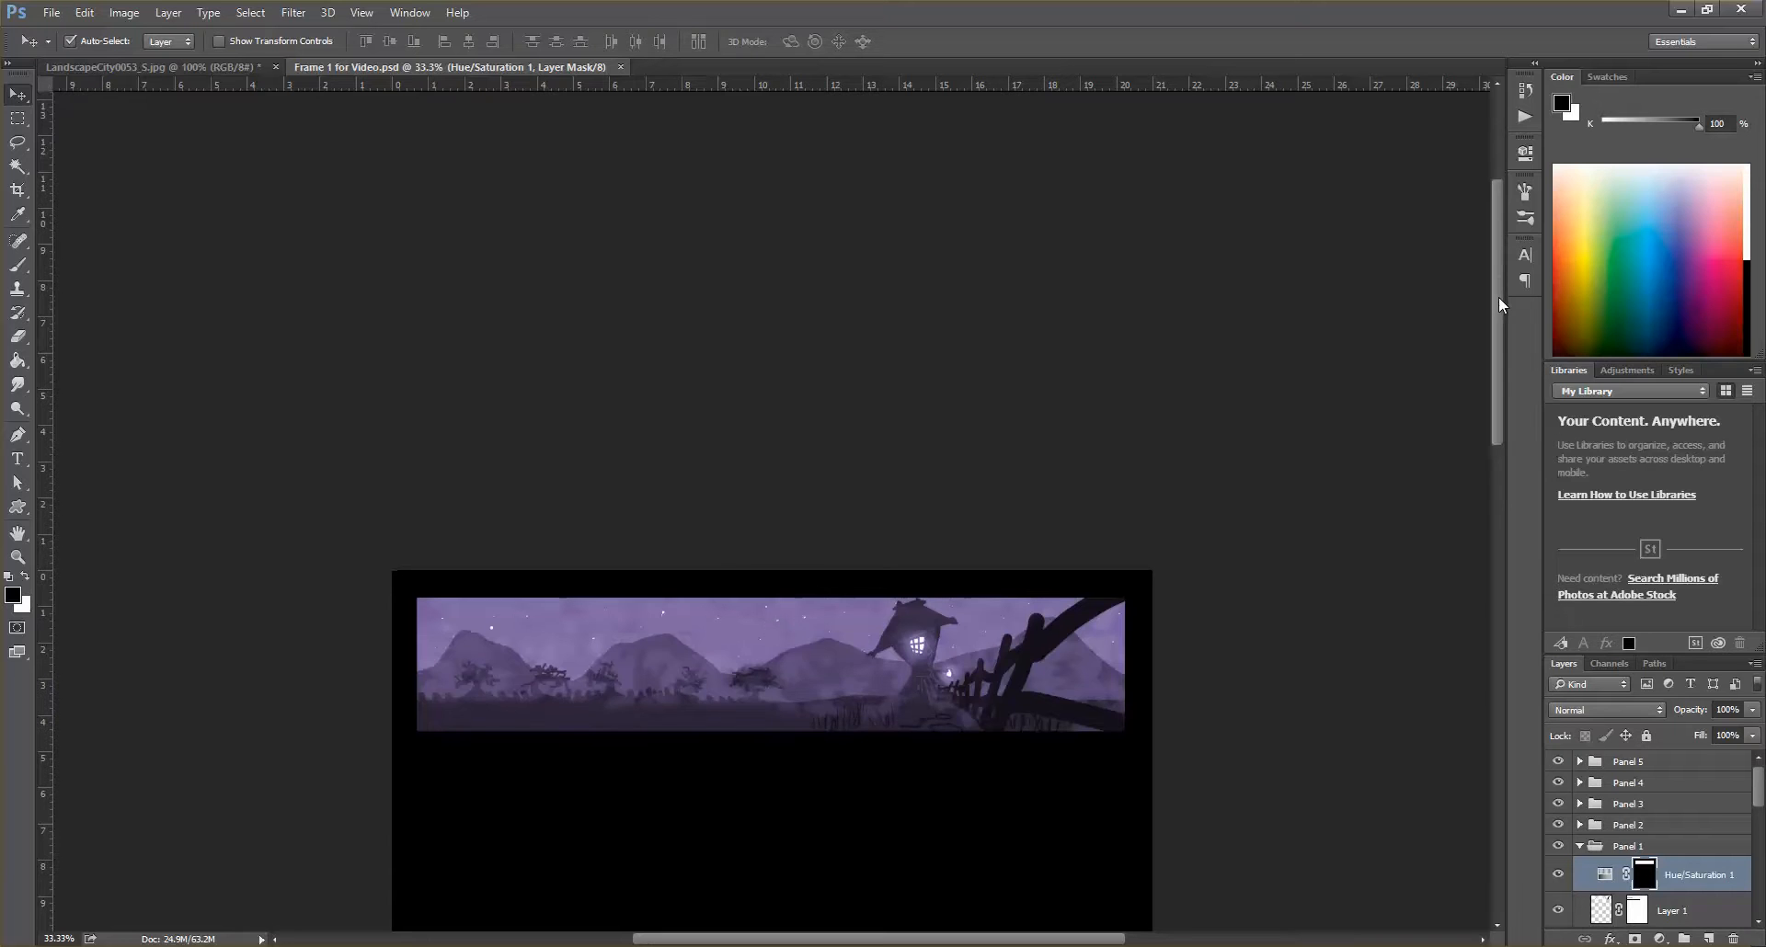
drag(1494, 241, 1499, 305)
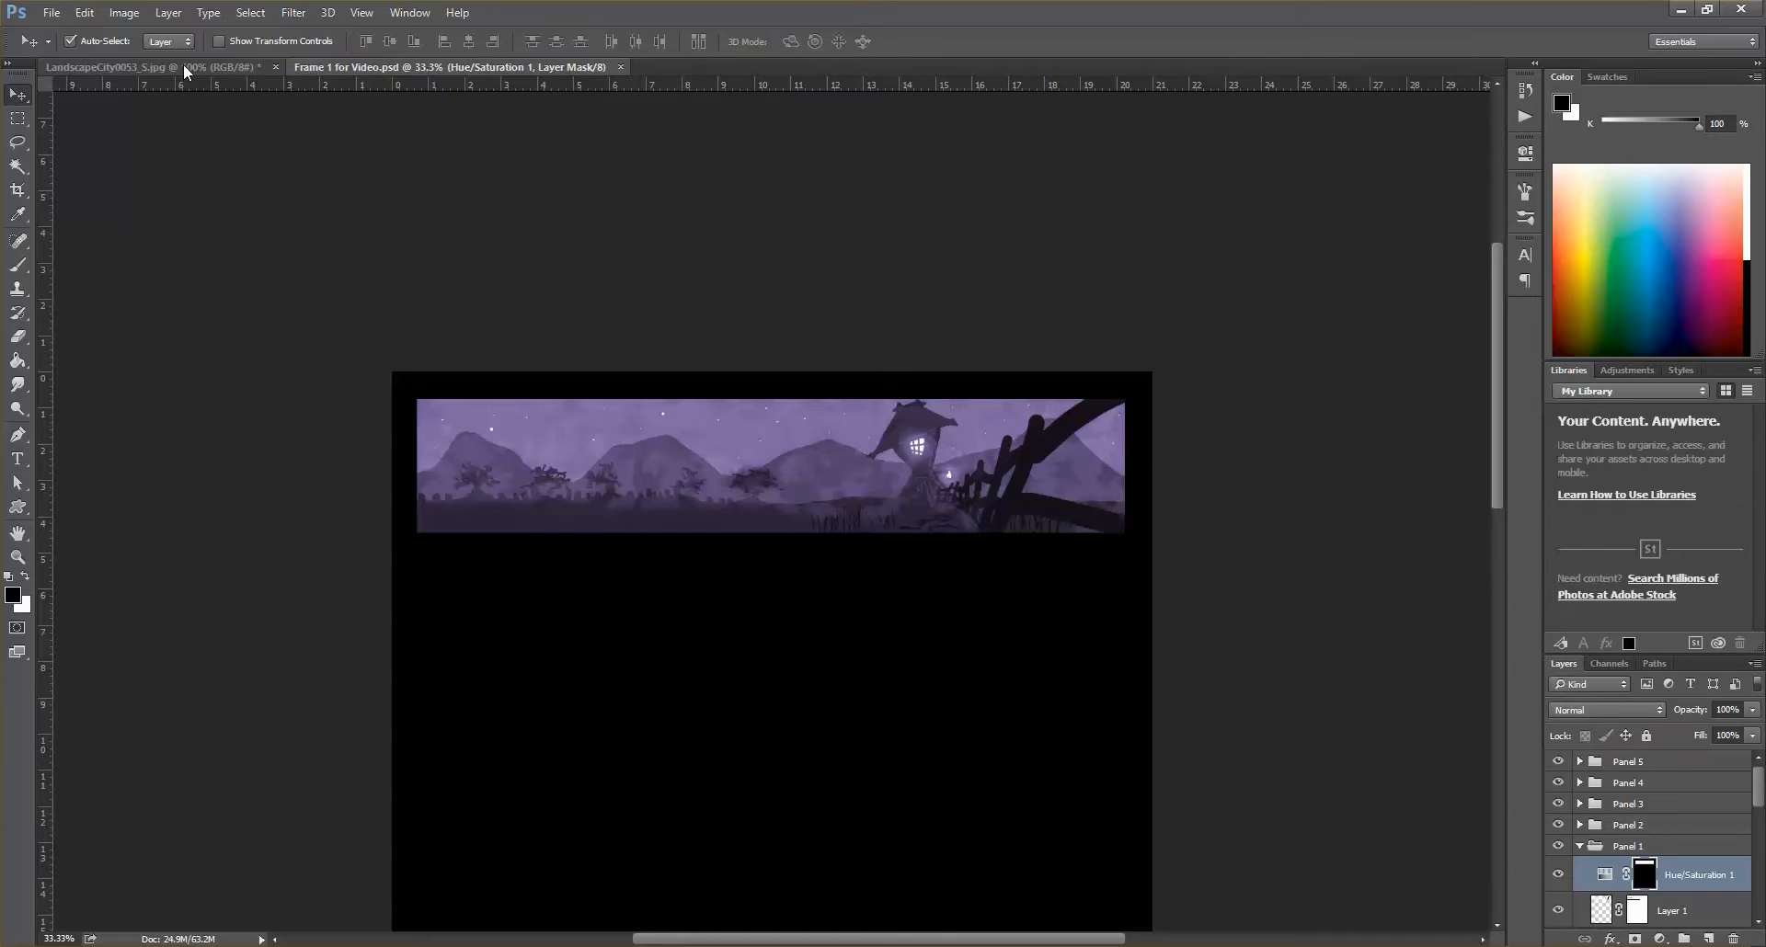
- Return to the LandscapeCity0053_S.jpg document and examine the skyline's level of detail at several magnifications
click(124, 68)
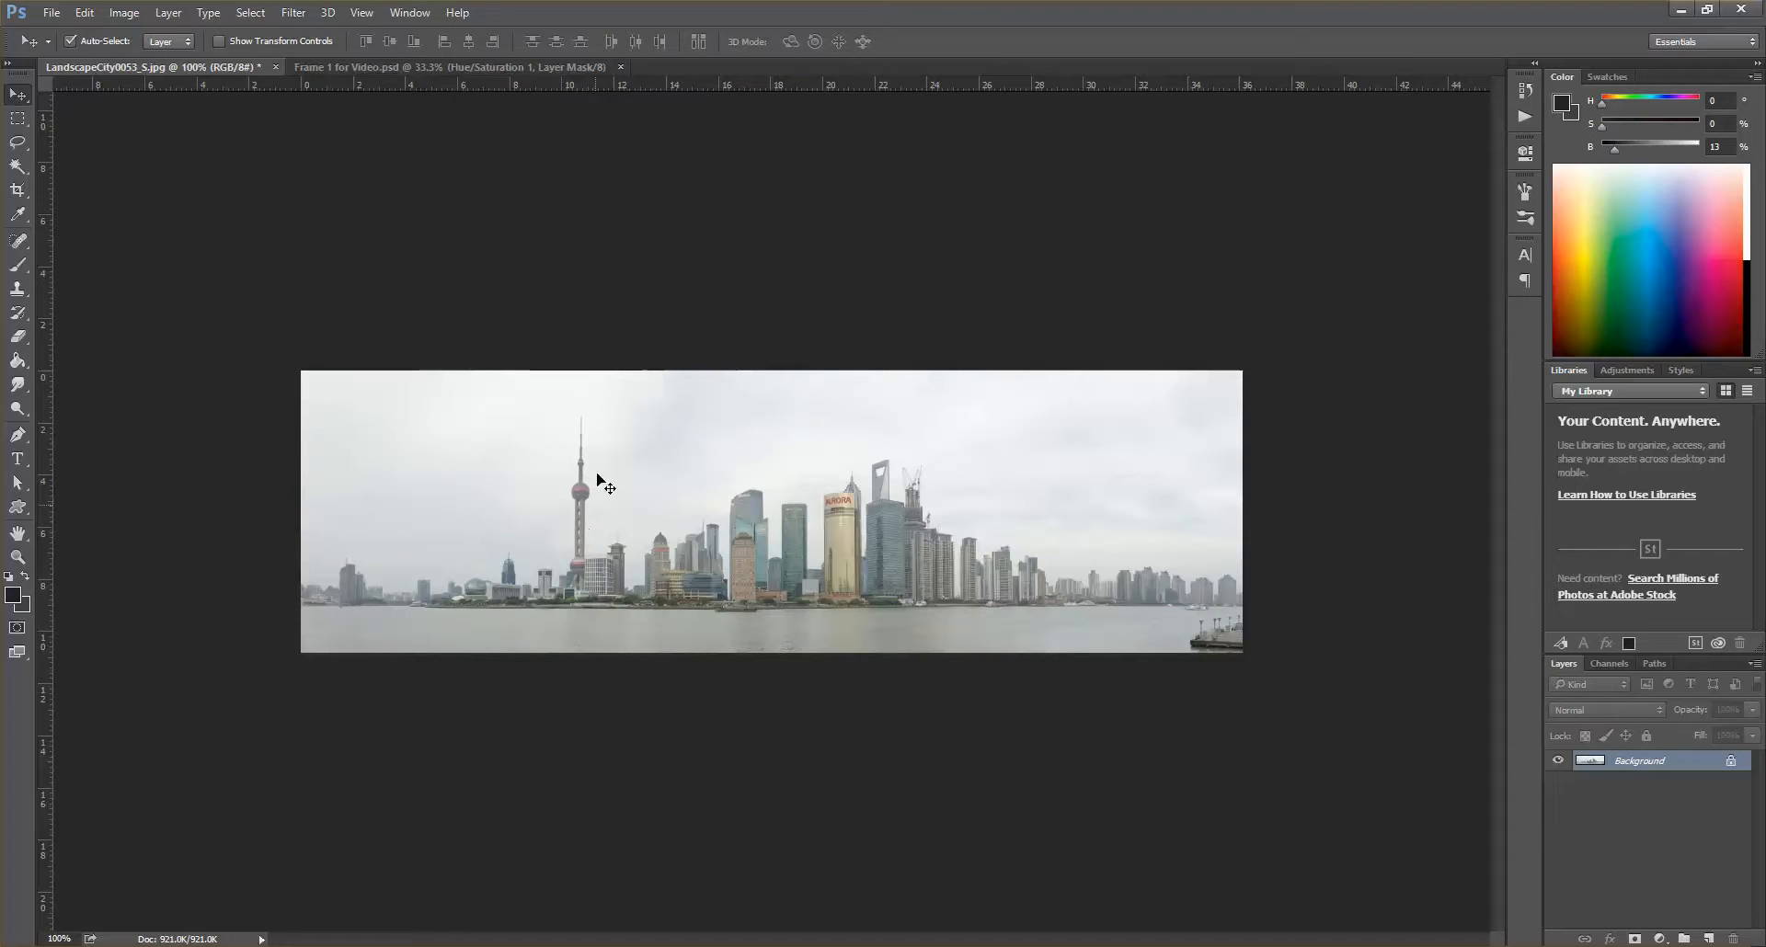
key(ctrl+plus)
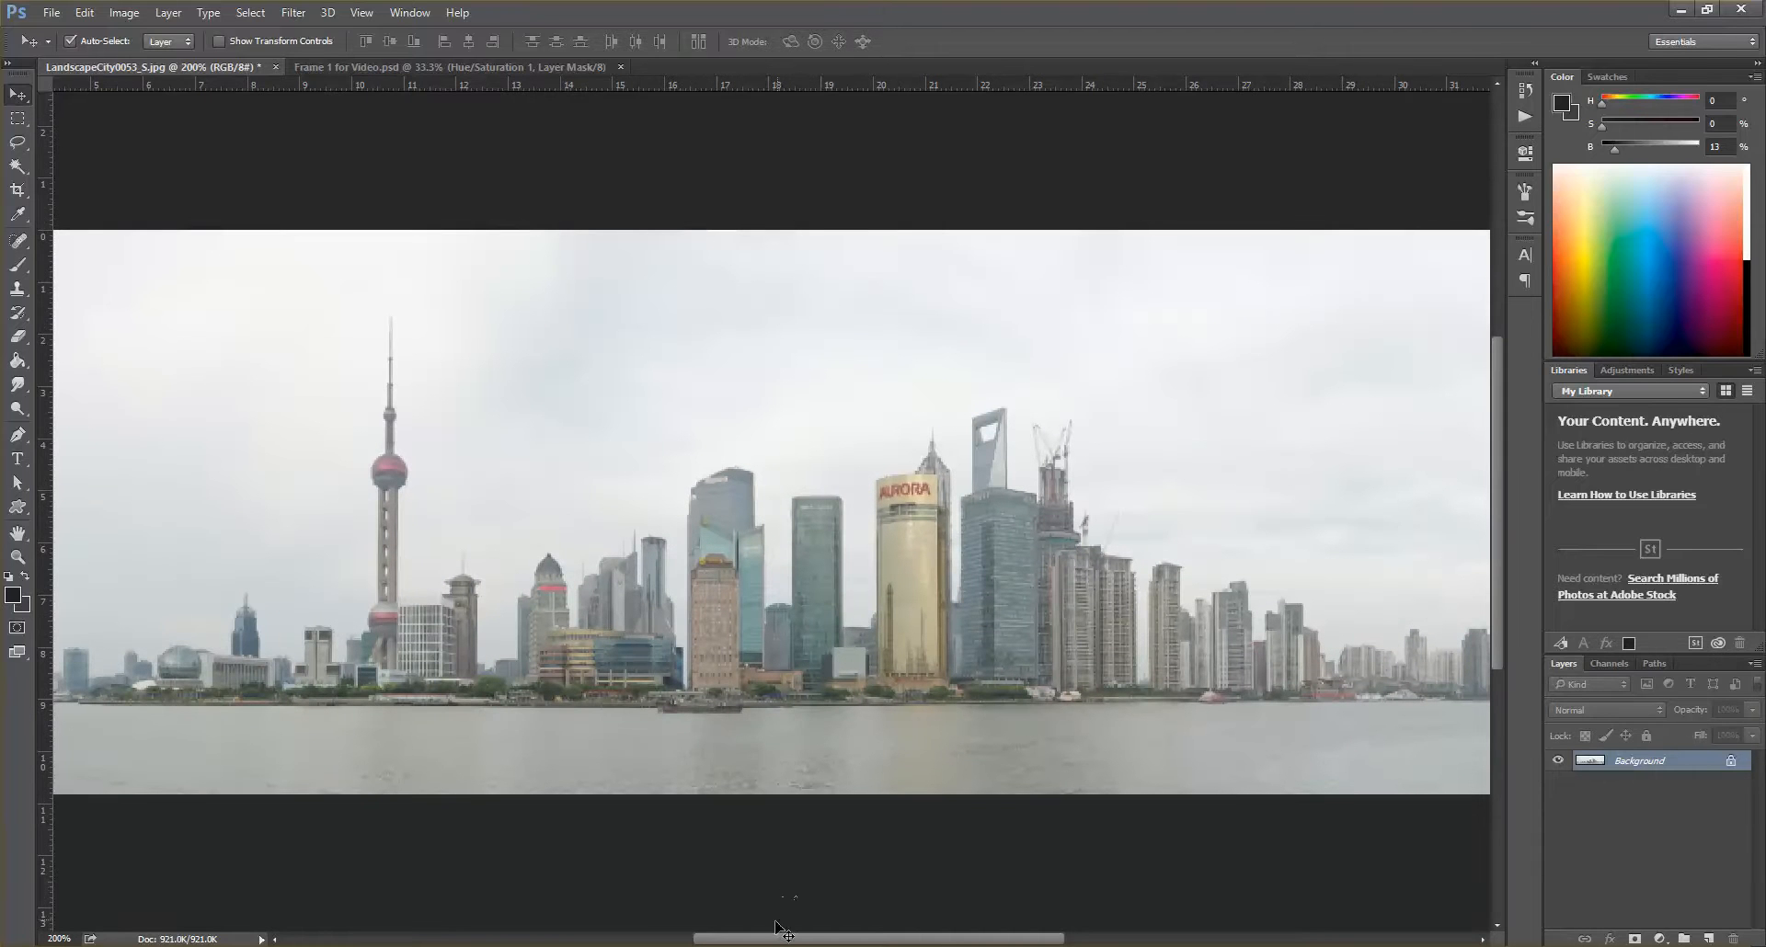
drag(772, 939, 703, 938)
key(ctrl+plus)
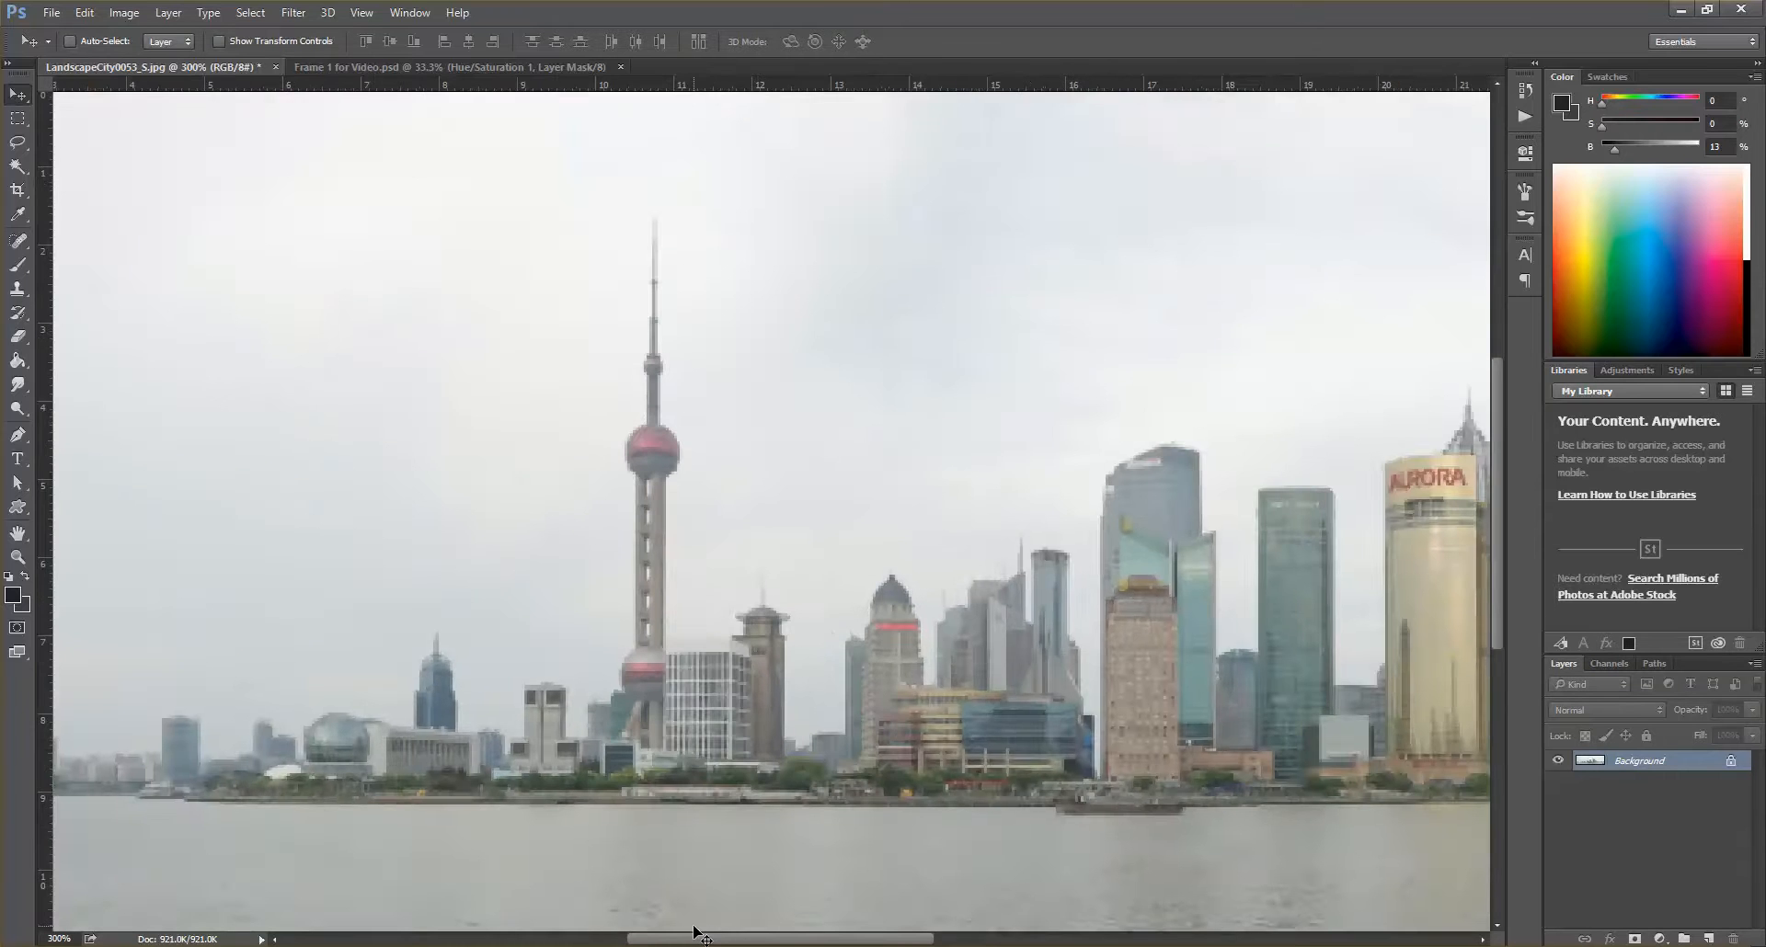
key(ctrl+plus)
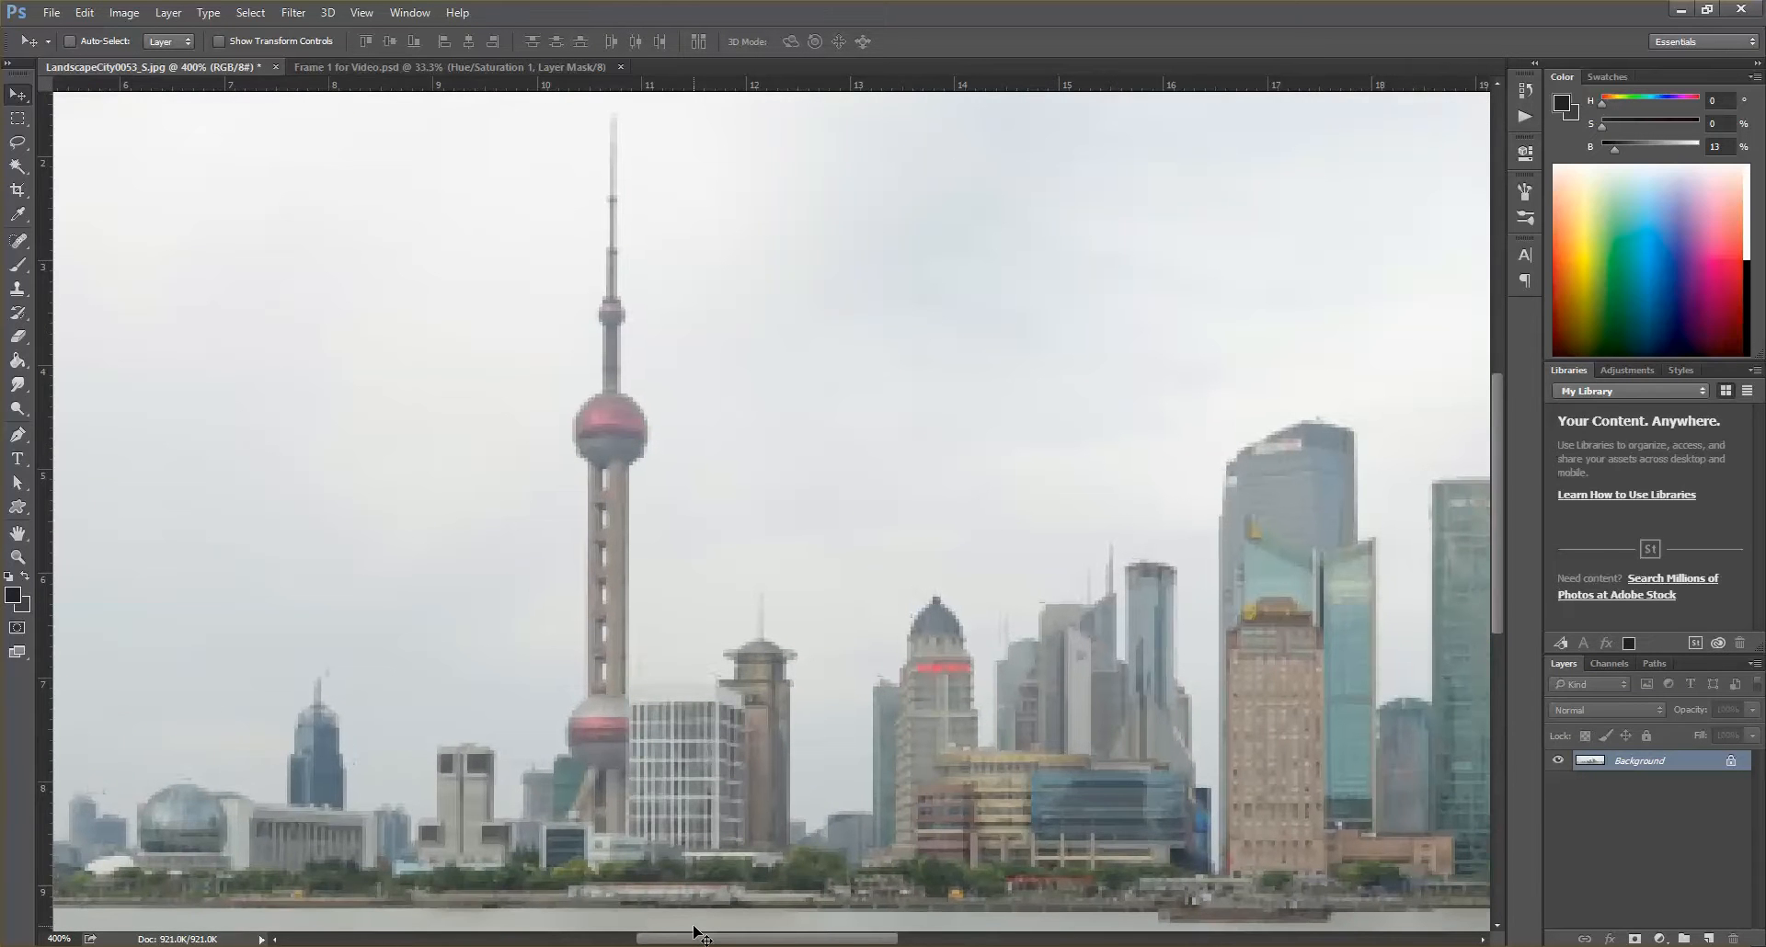
key(ctrl+plus)
key(ctrl+plus)
key(ctrl+minus)
key(ctrl+minus)
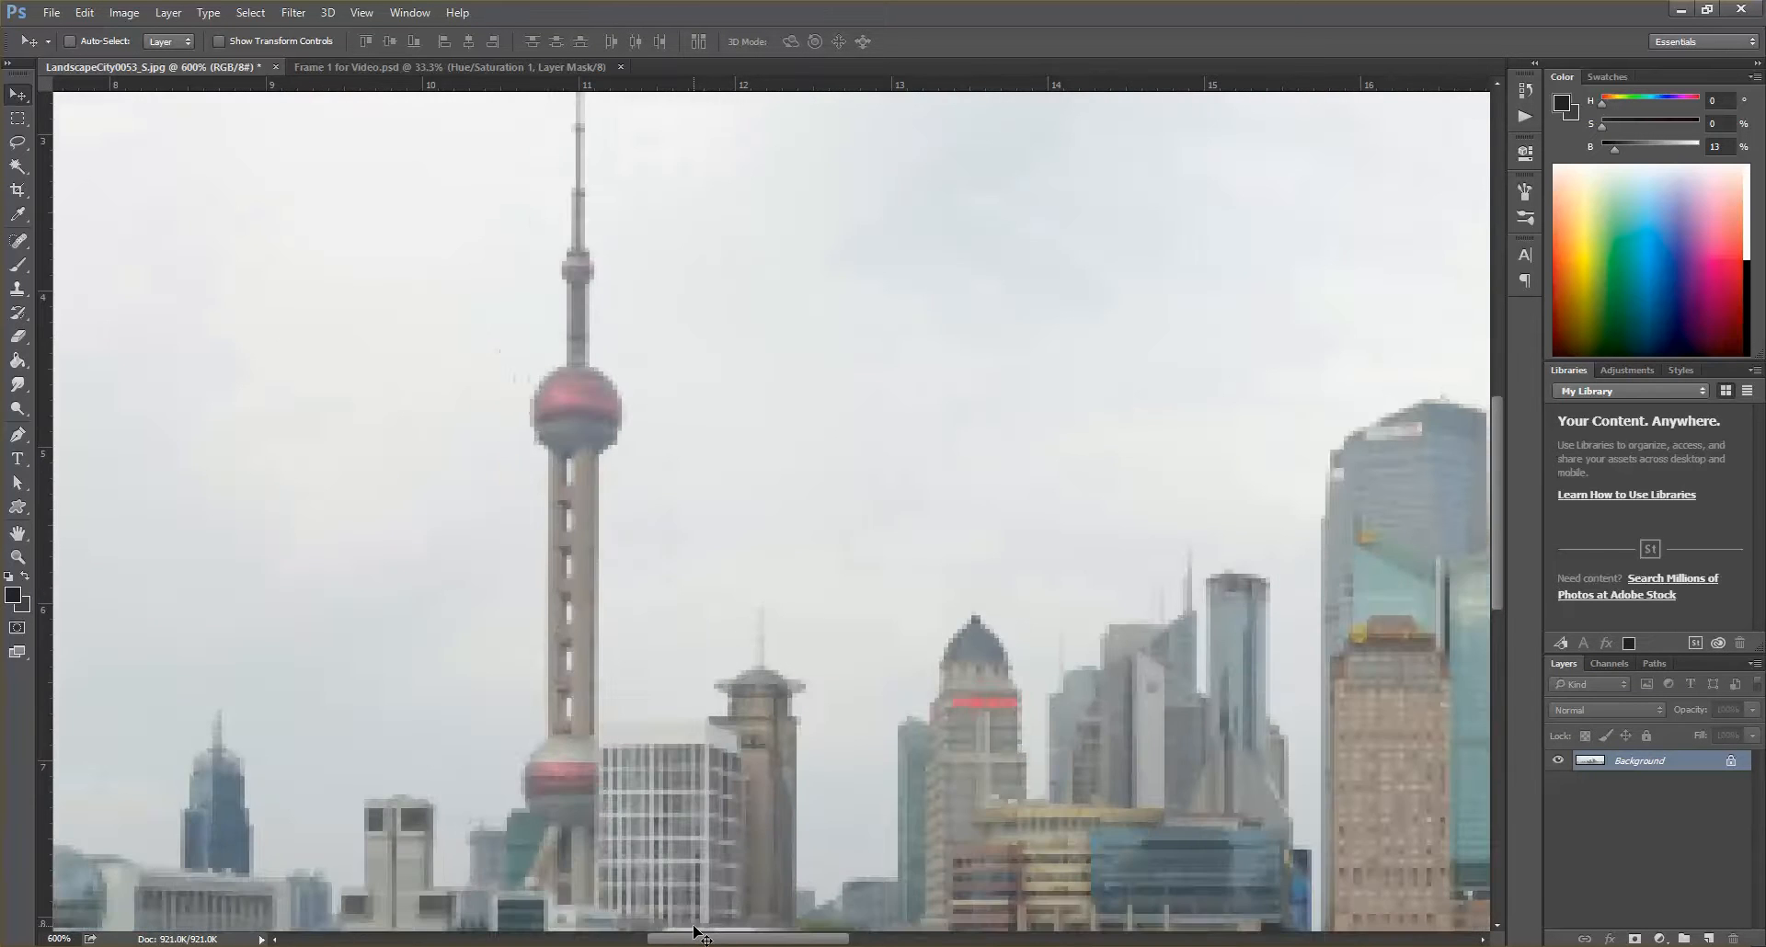
key(ctrl+minus)
key(ctrl+minus)
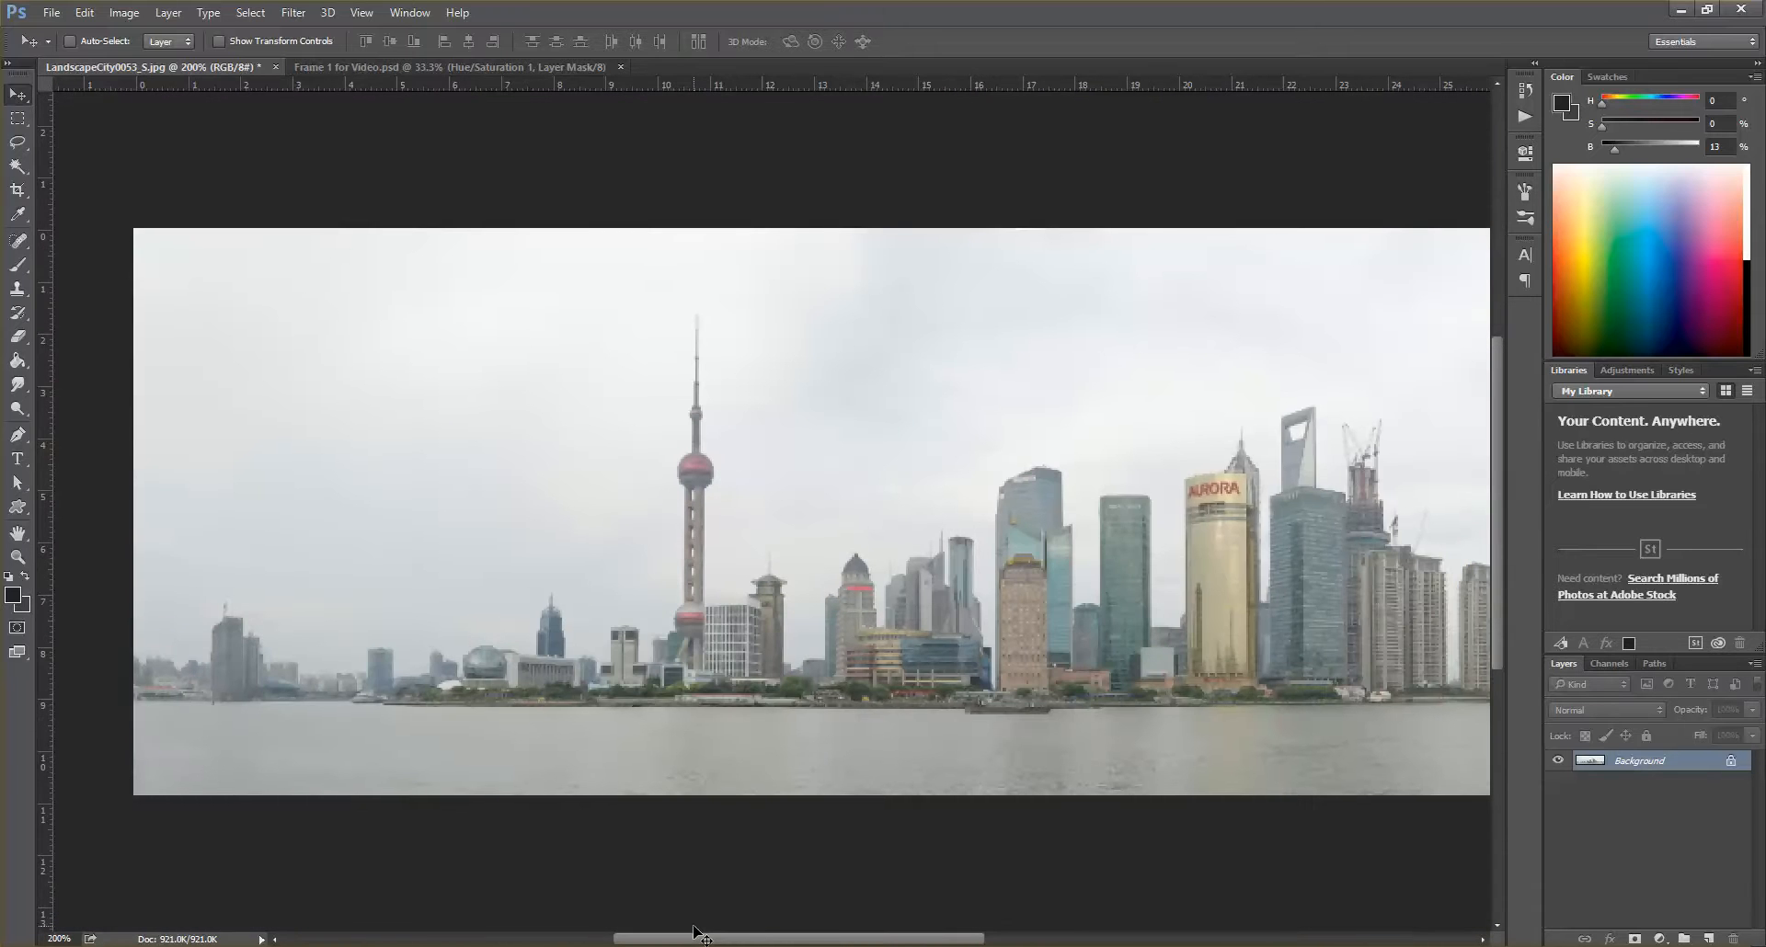
key(ctrl+plus)
key(ctrl+minus)
key(ctrl+minus)
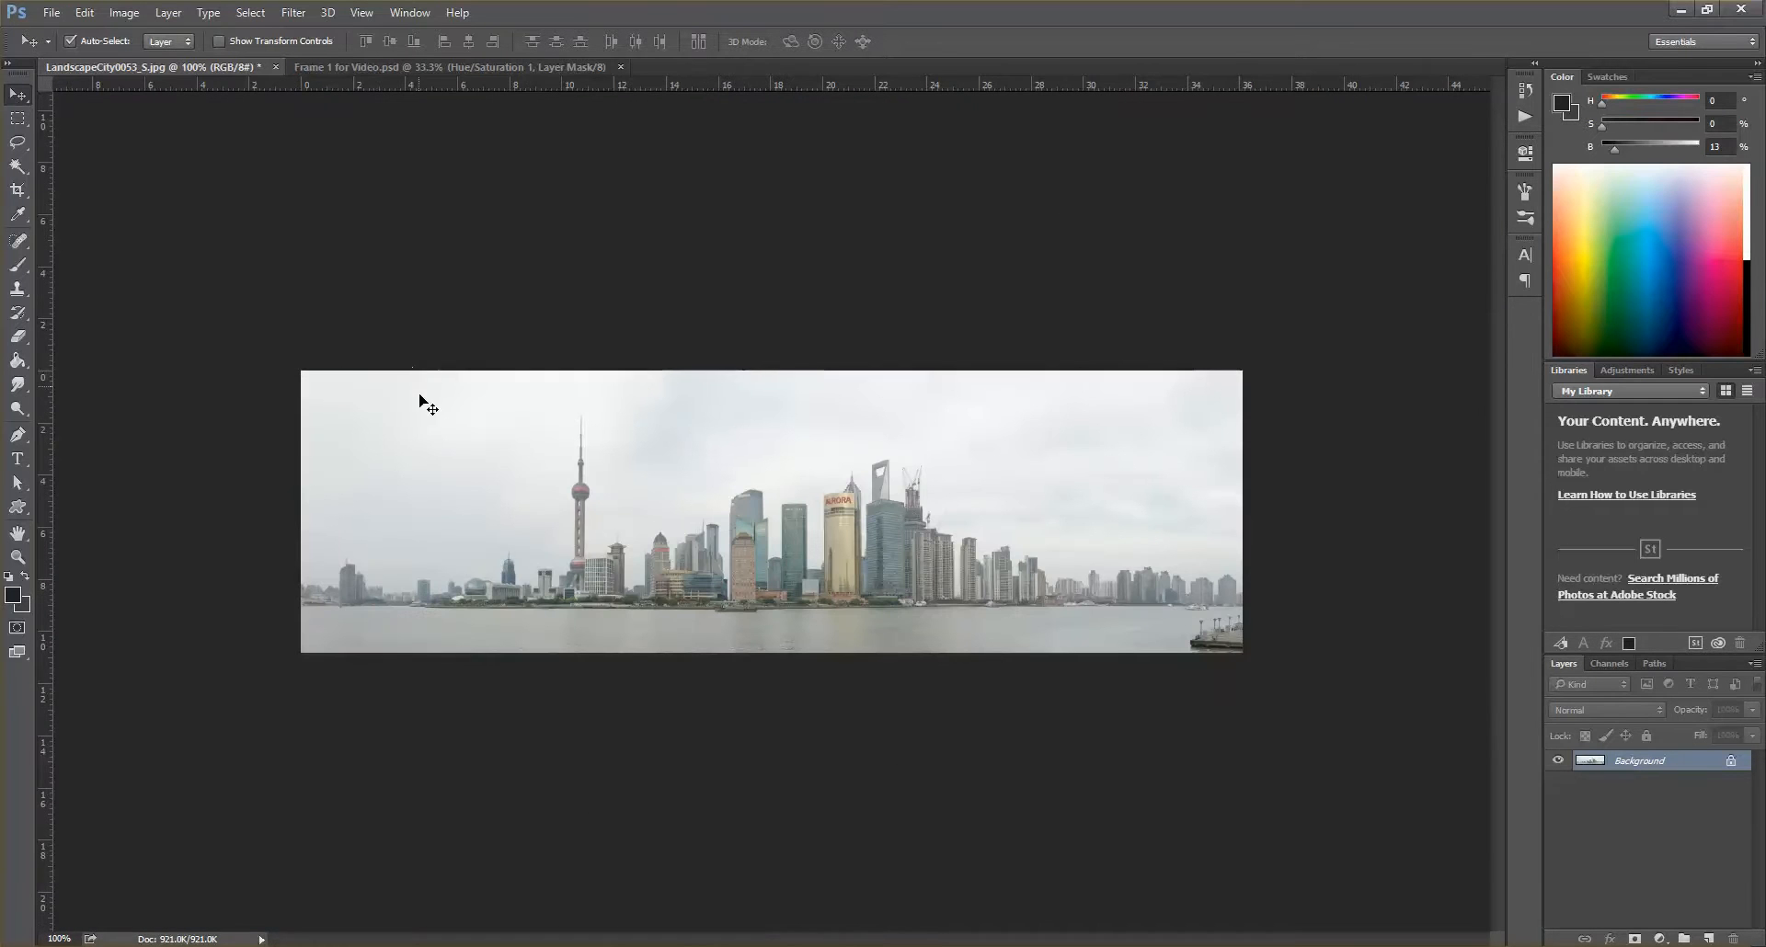
- Open the Image Size settings for the city skyline photo
click(124, 12)
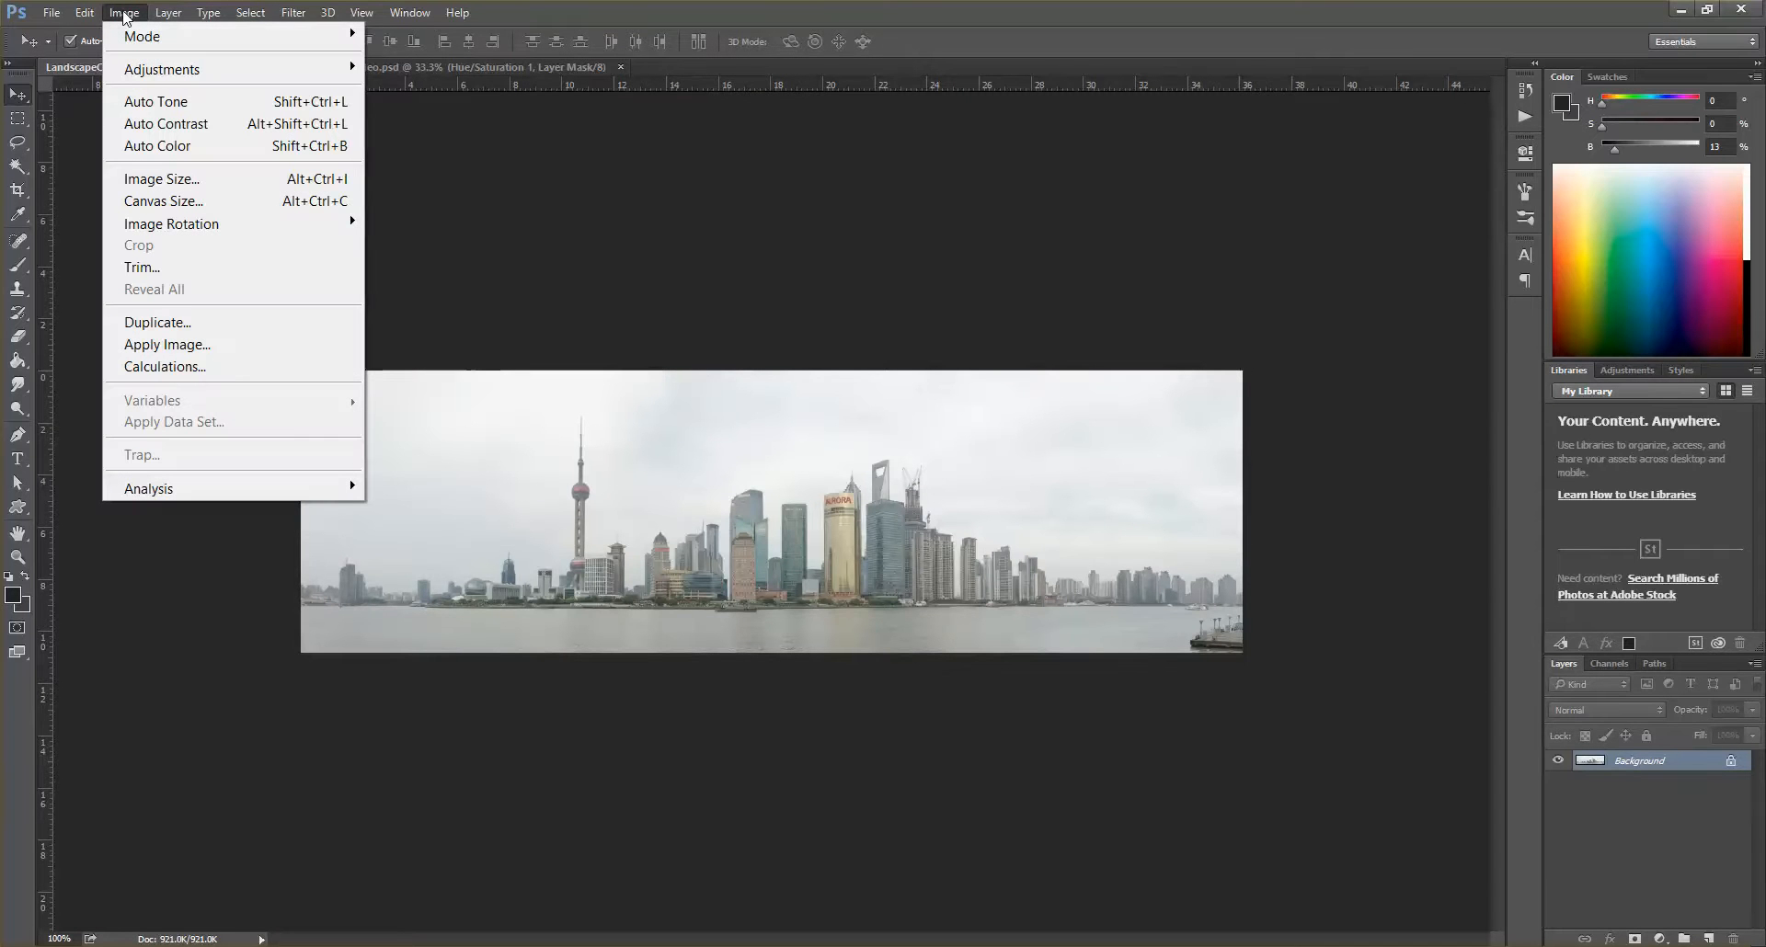
click(197, 180)
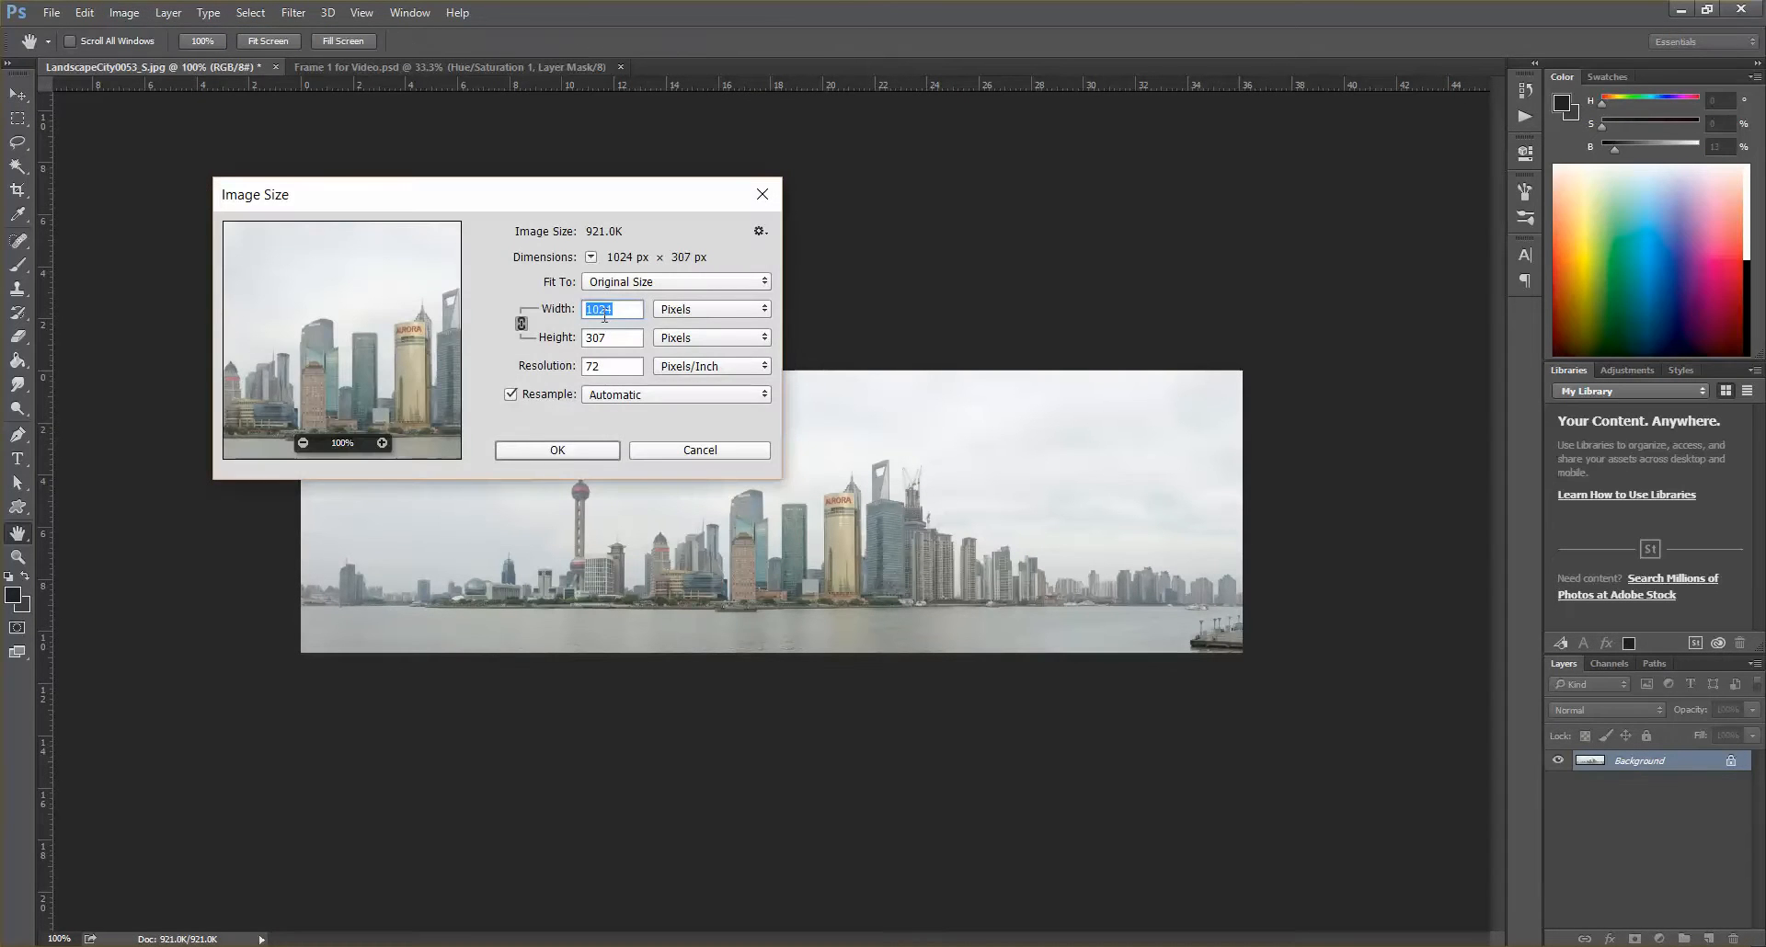
click(619, 308)
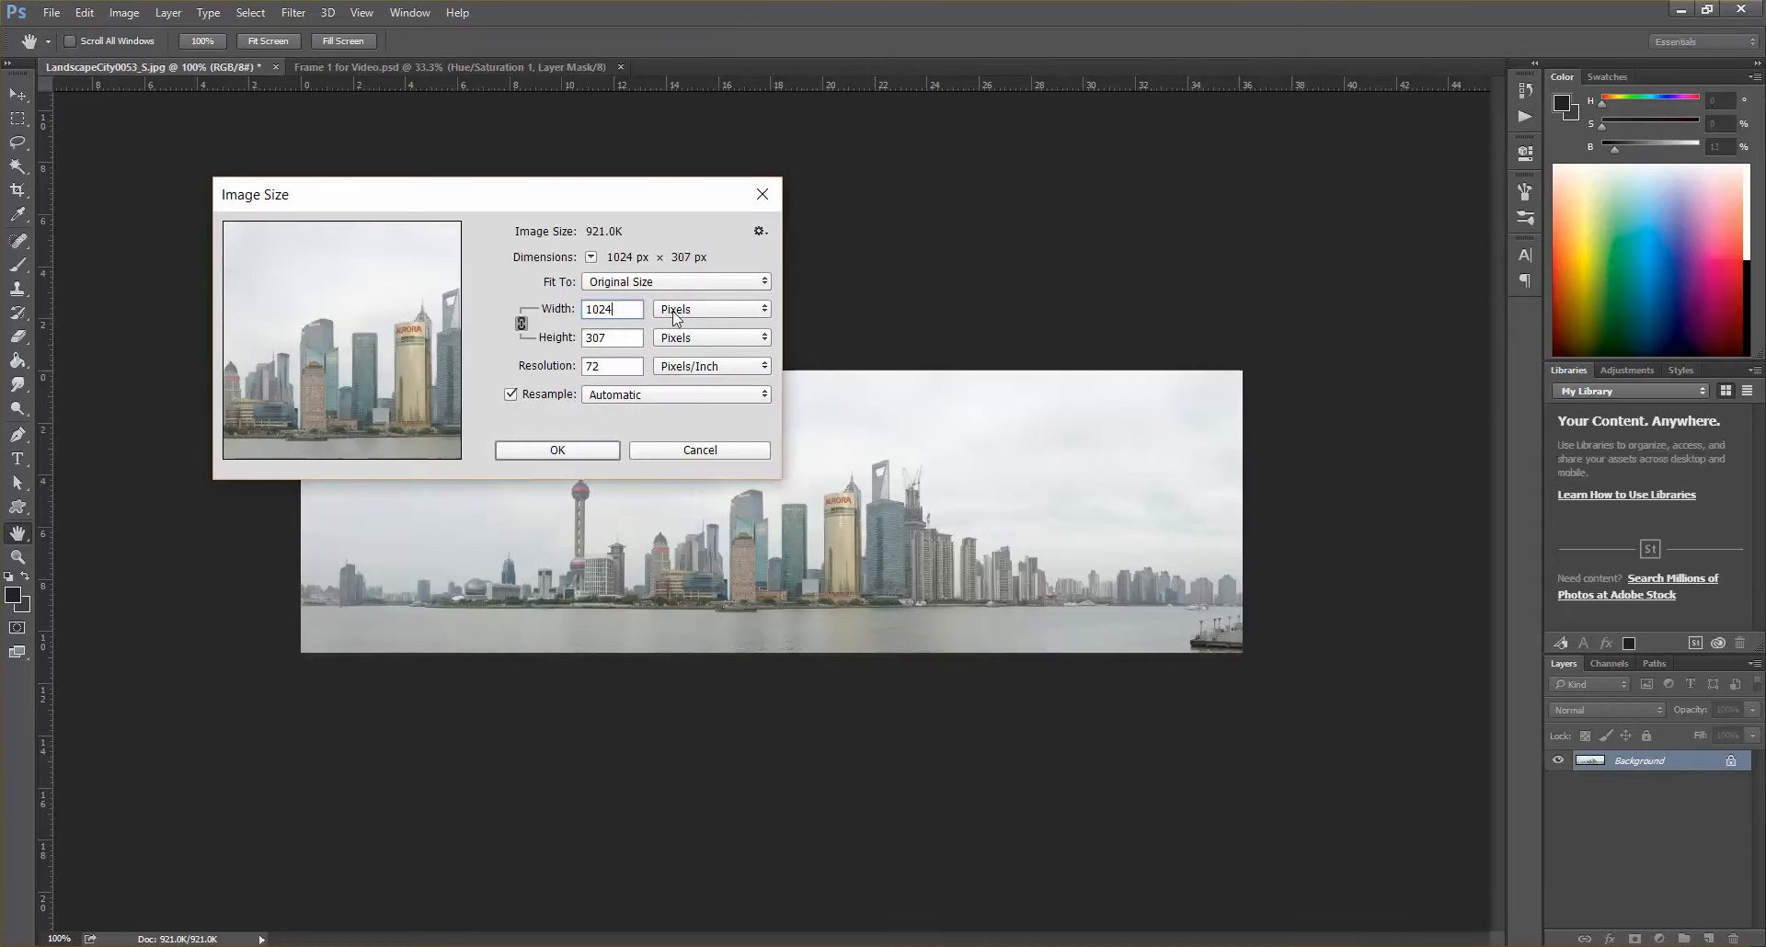
click(671, 312)
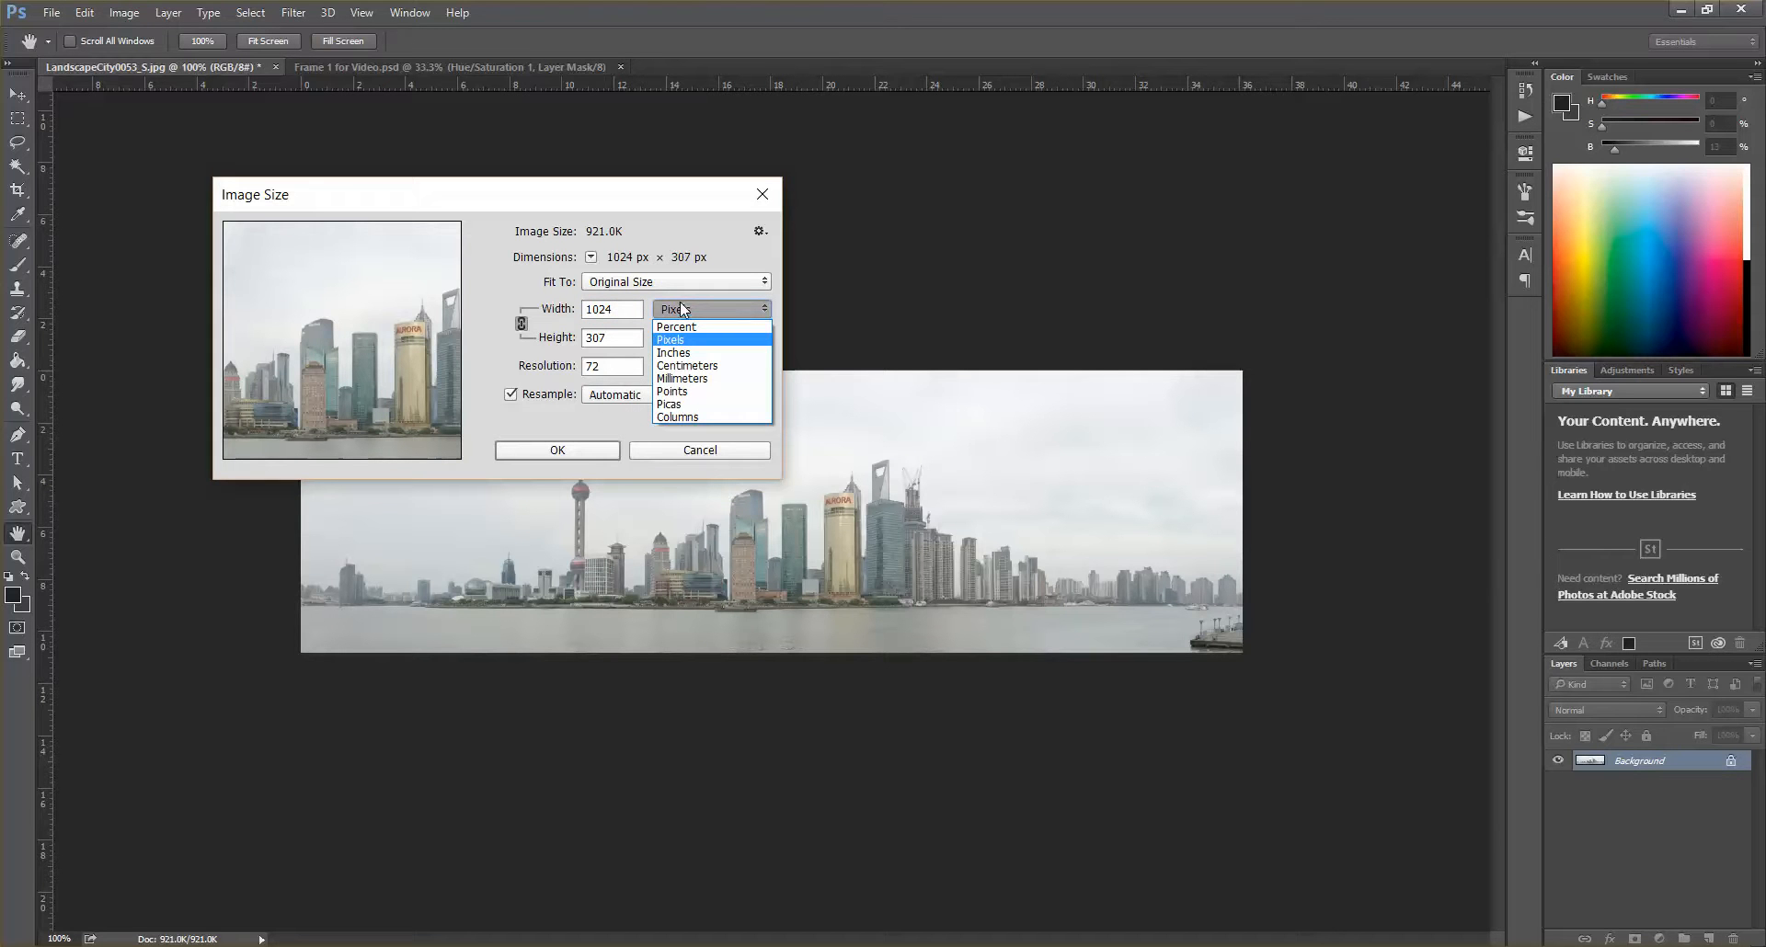
click(716, 365)
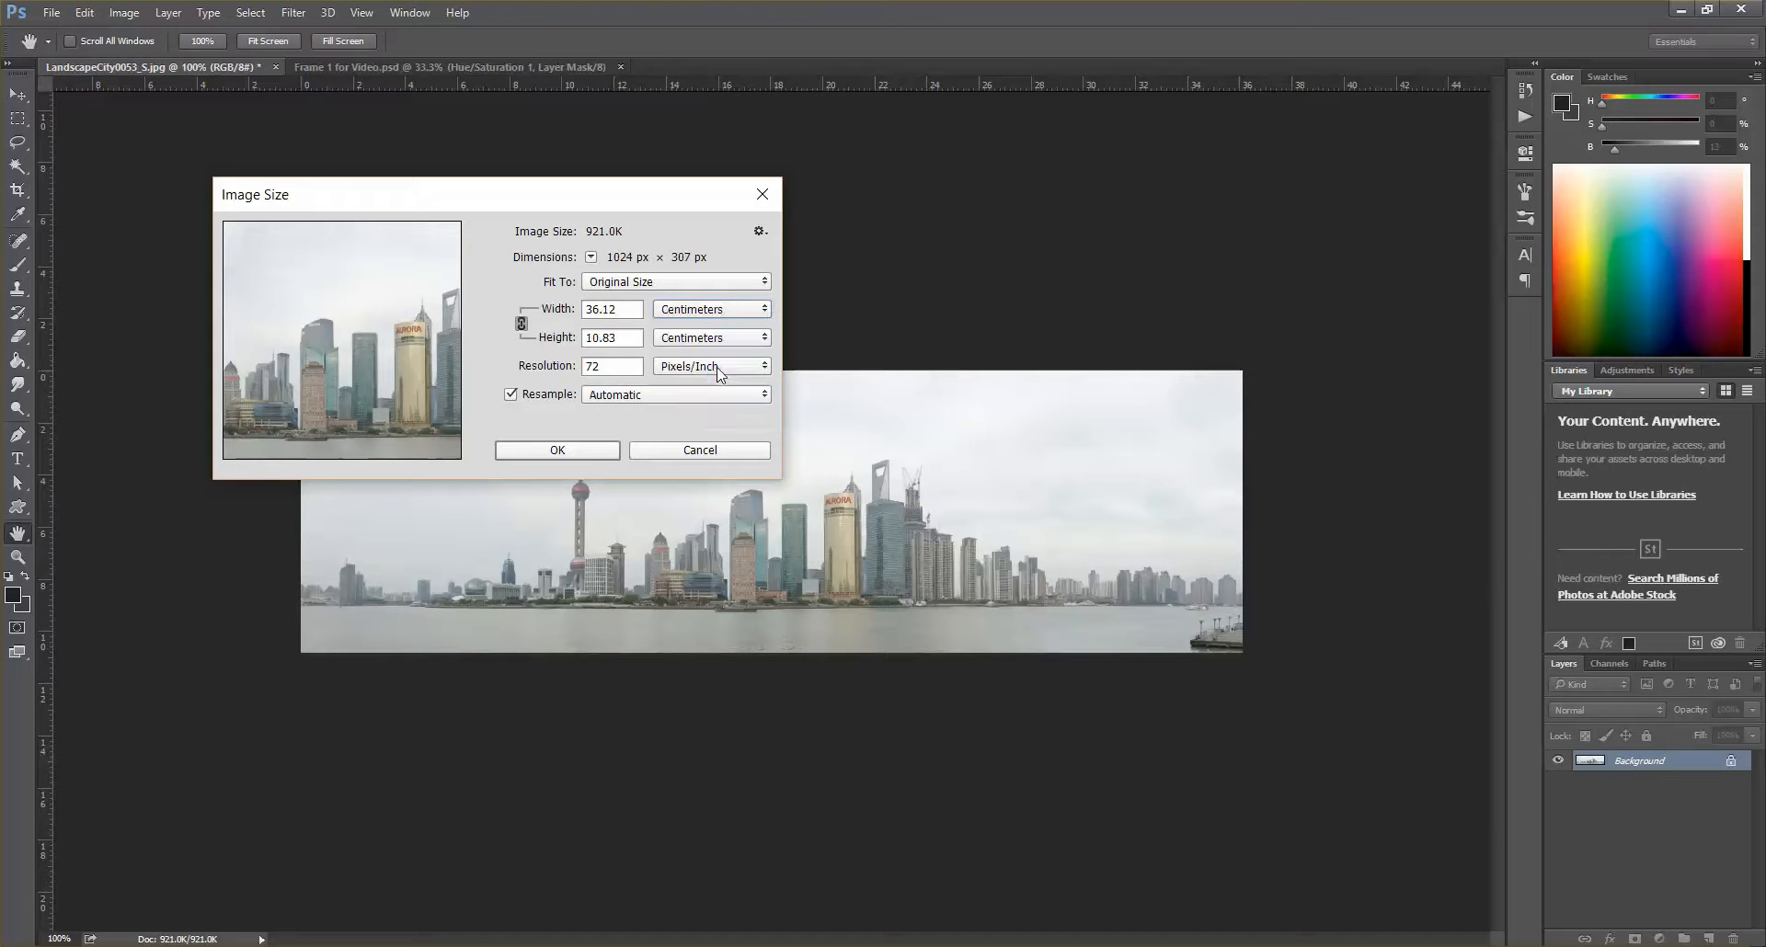
drag(627, 309, 578, 301)
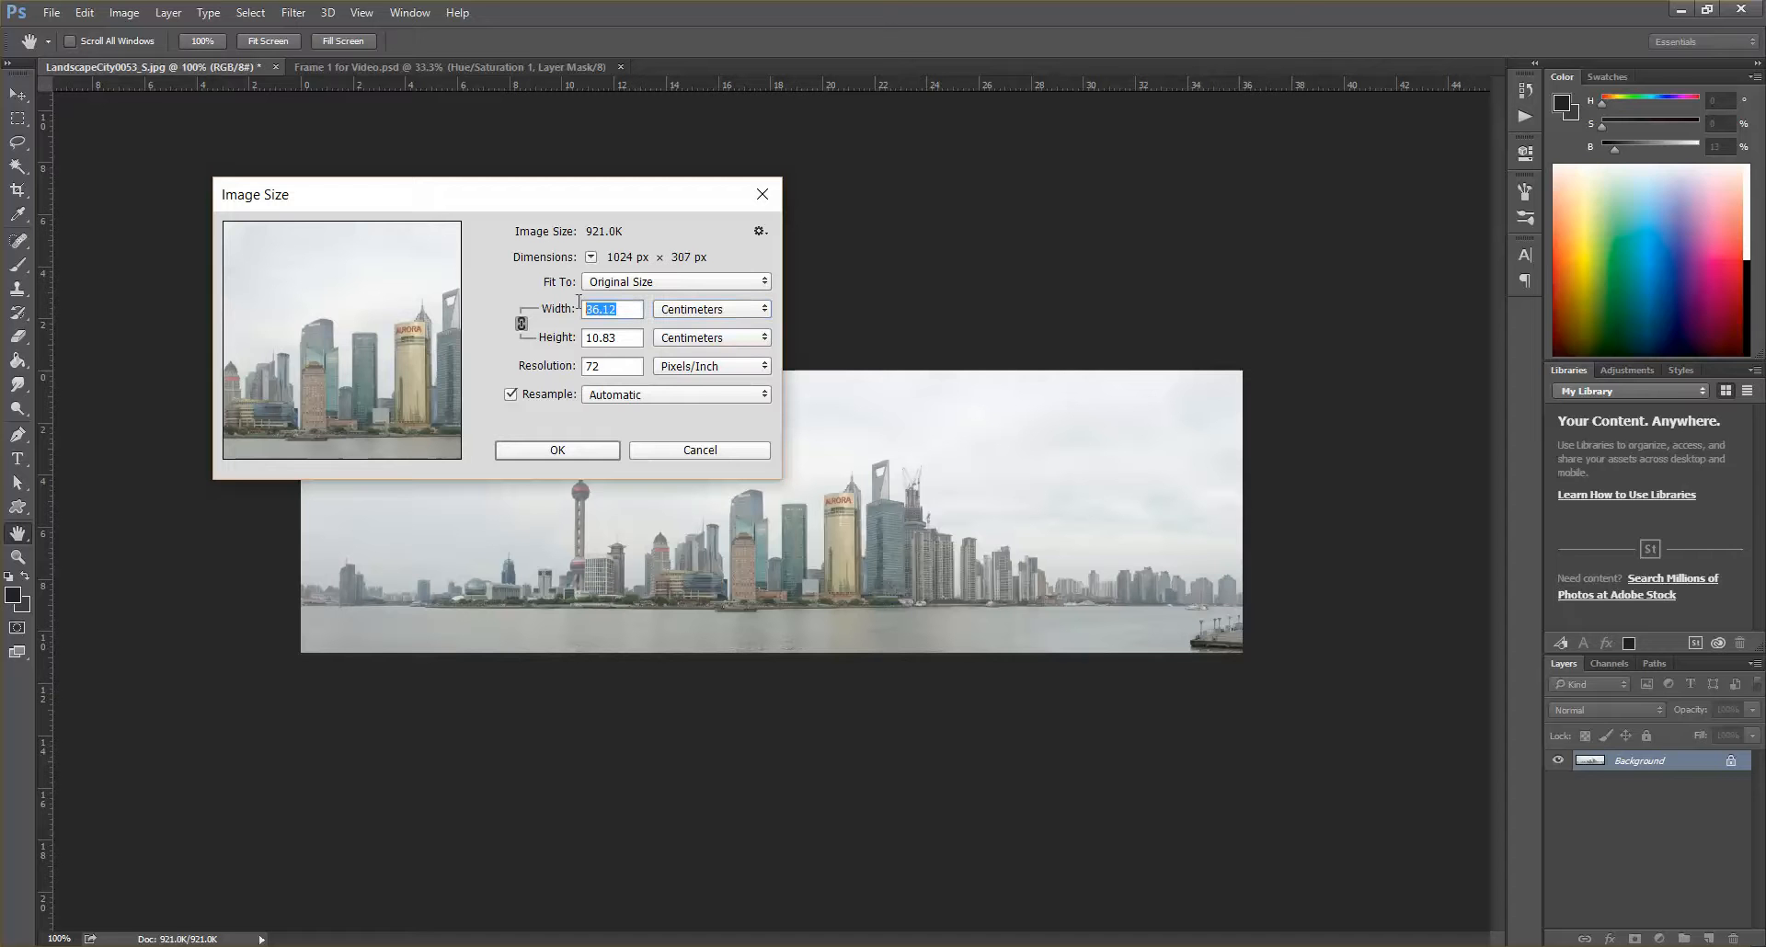
click(691, 310)
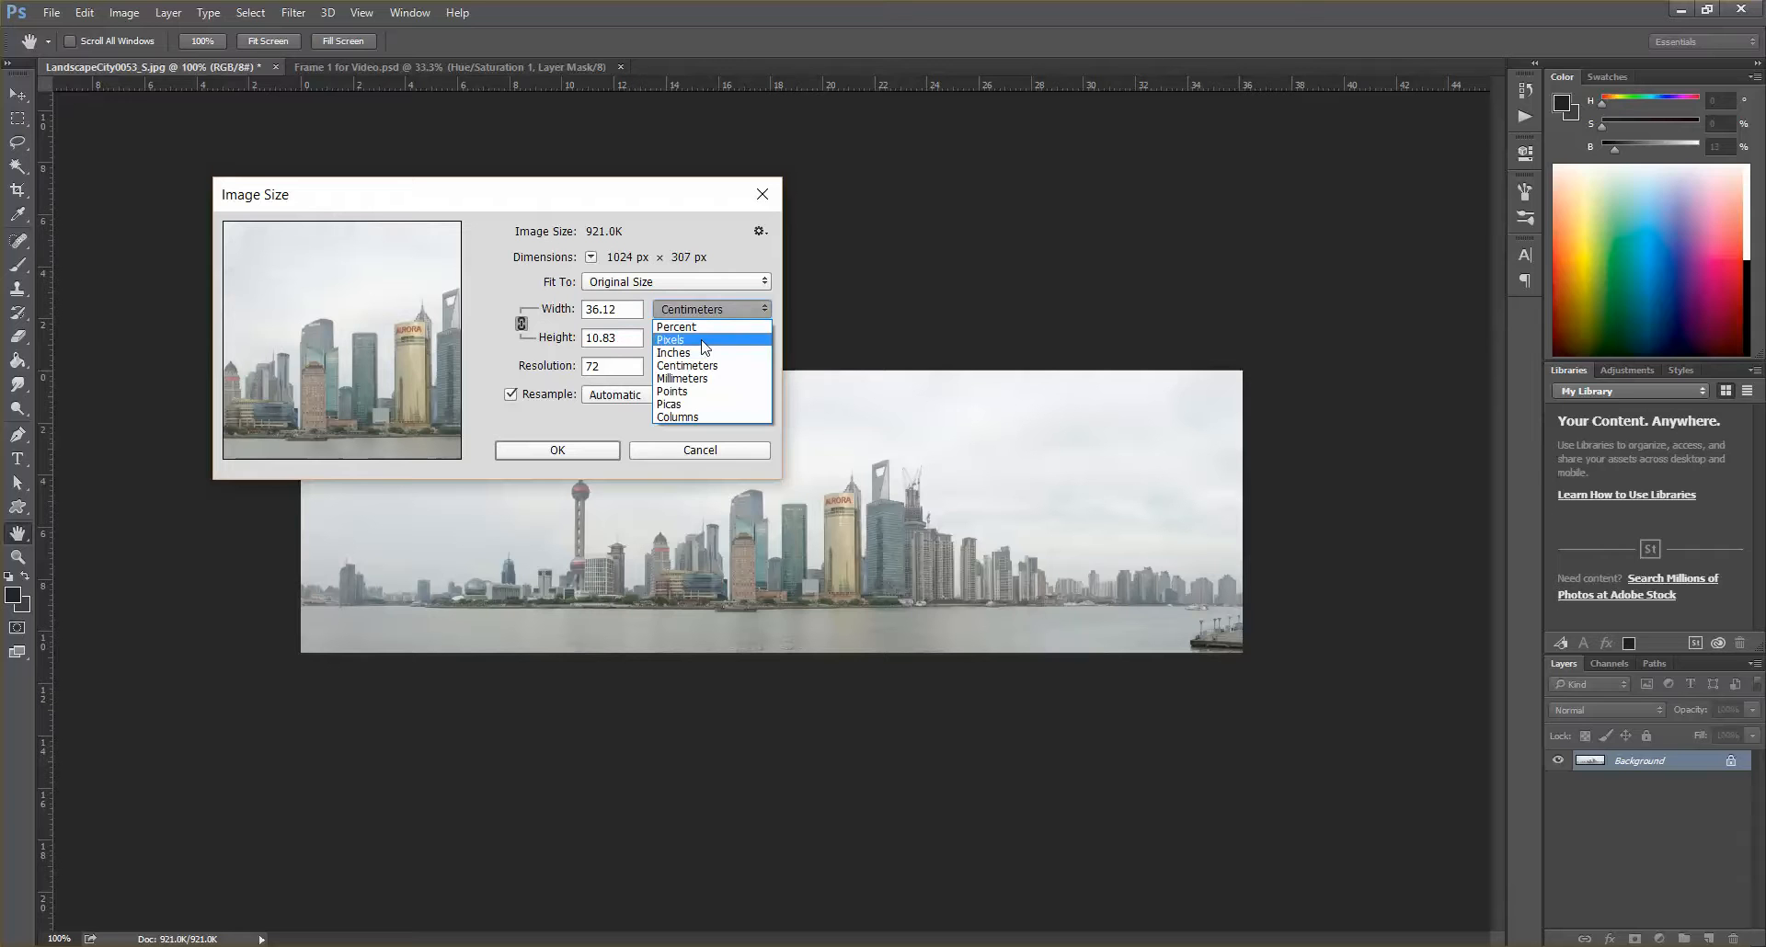
click(704, 342)
- Set the skyline photo's width to 4096 pixels with proportions linked
drag(615, 309, 578, 308)
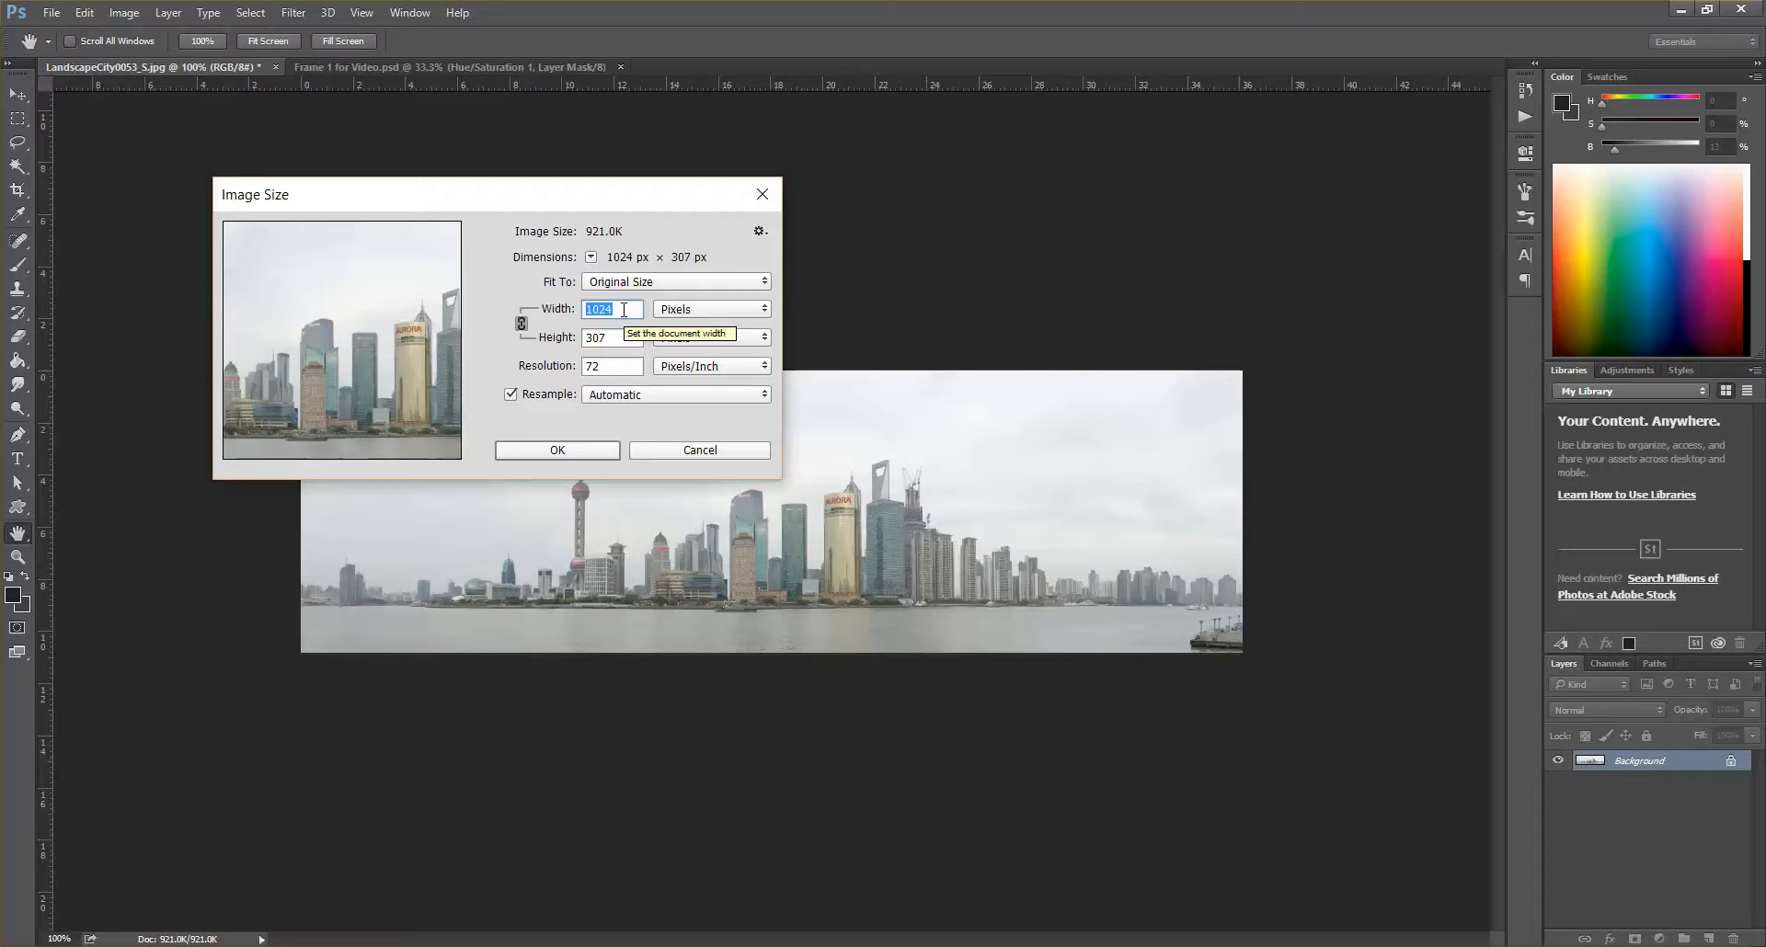
text(40)
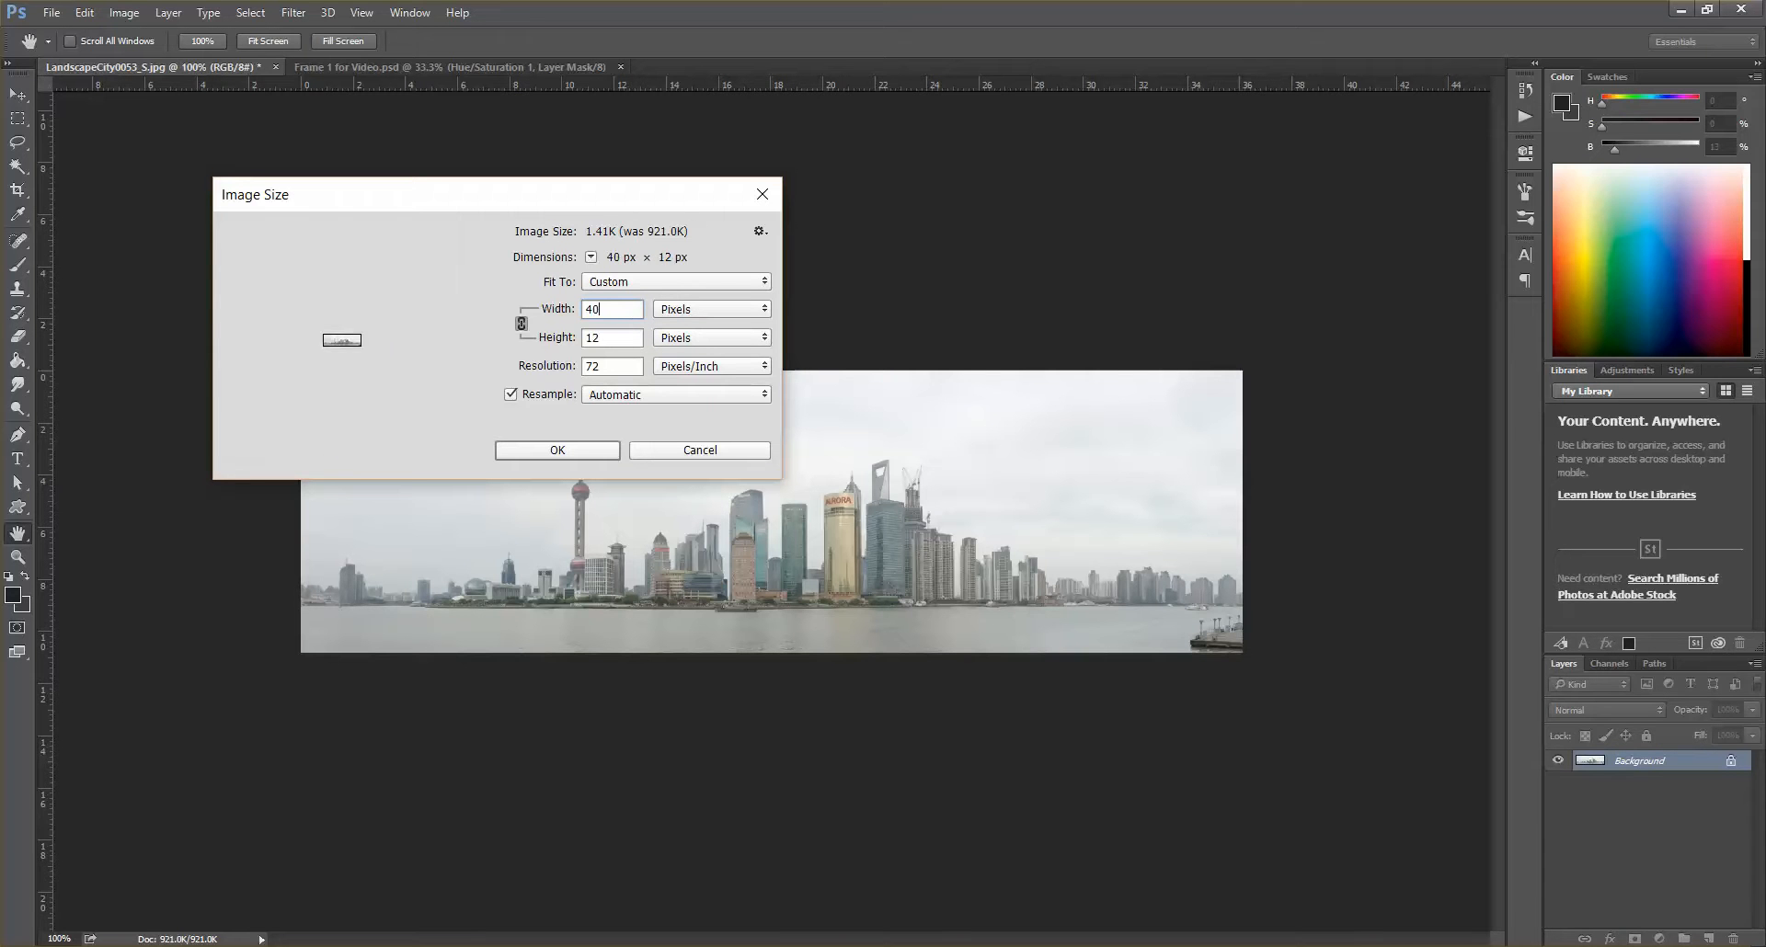
text(96)
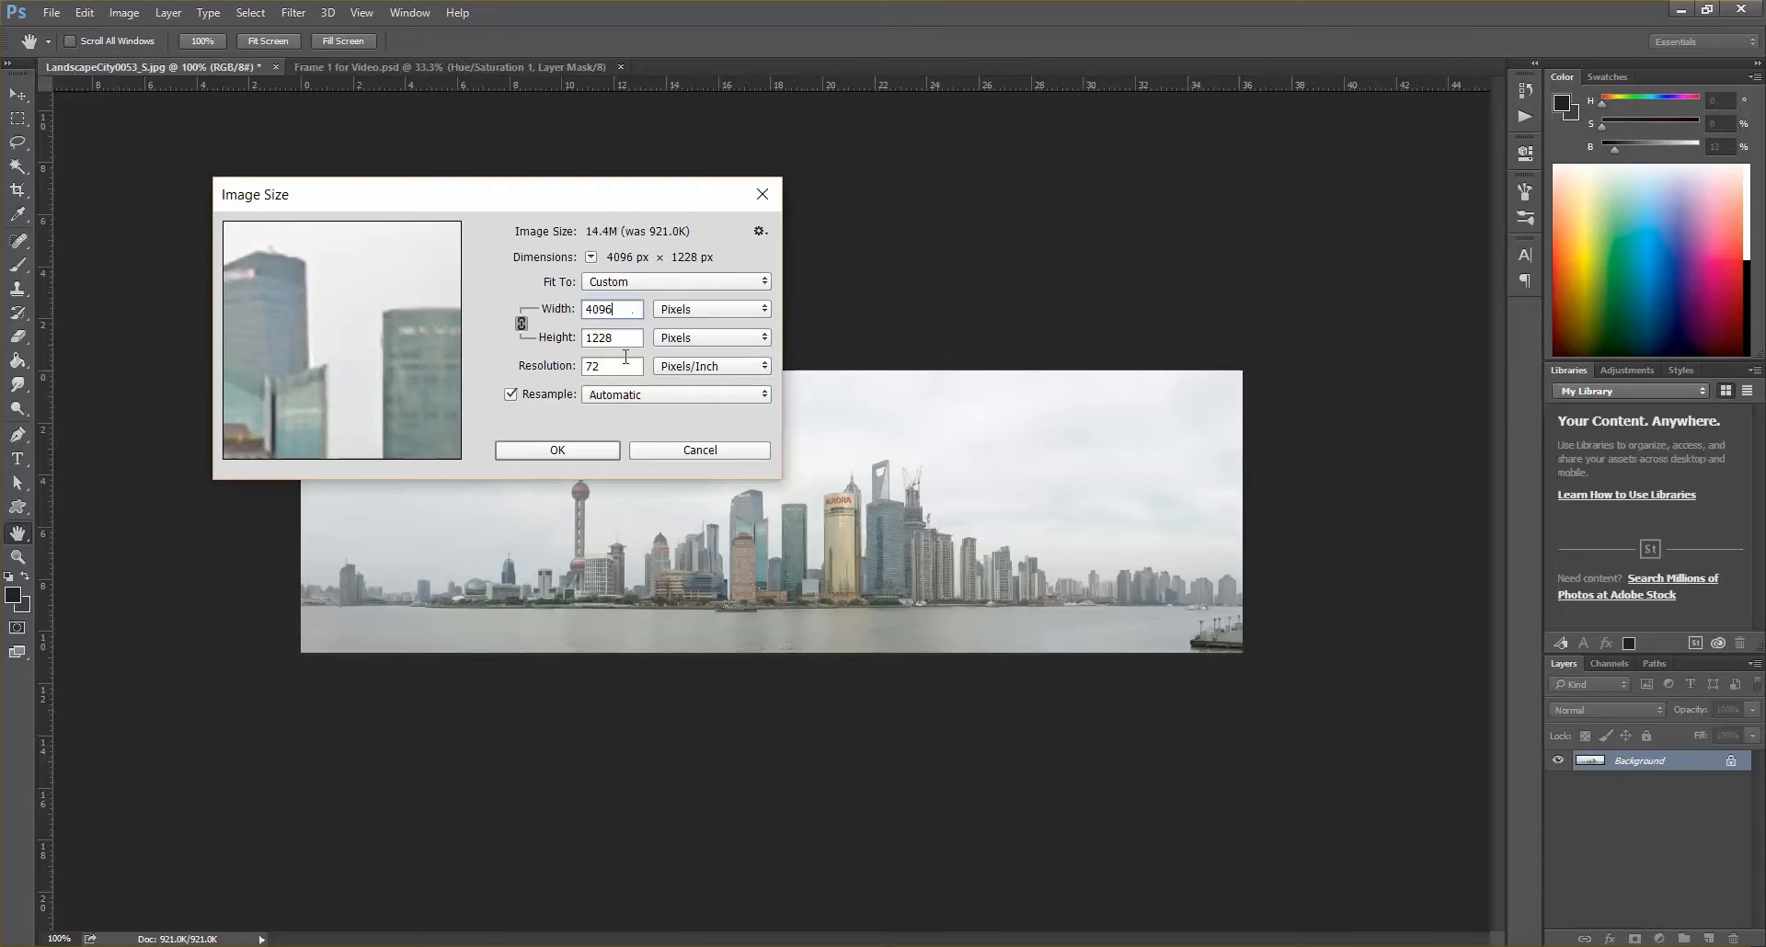
mouse_move(355, 316)
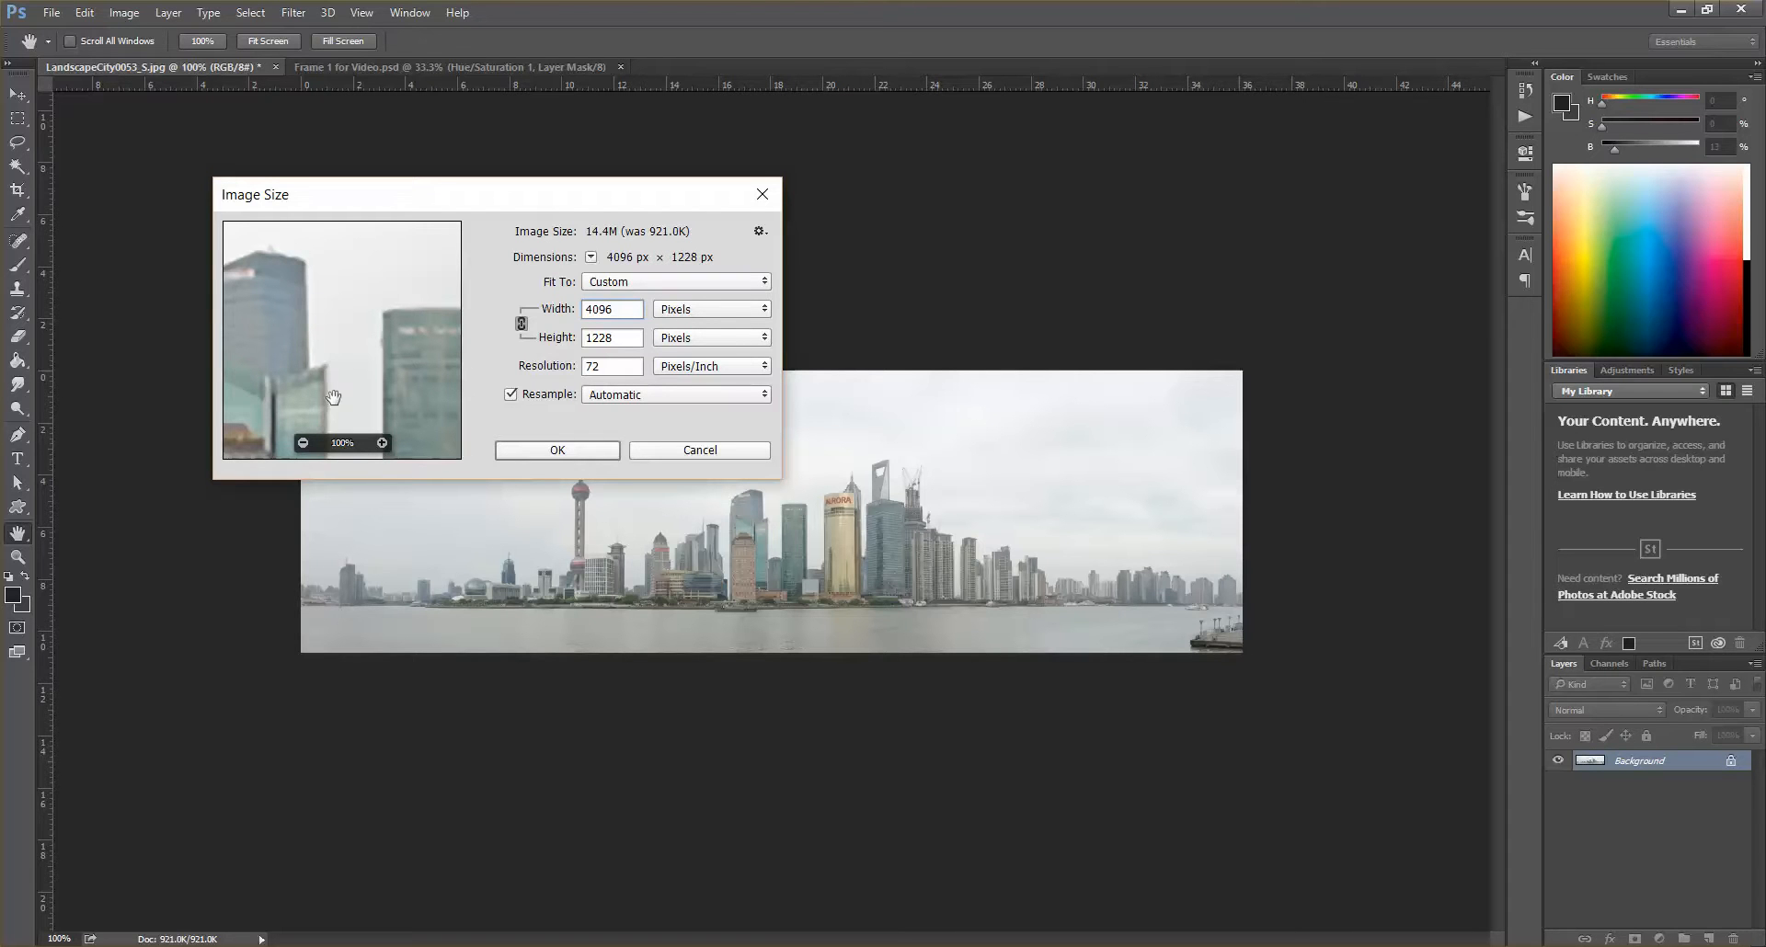
- Set resampling to Nearest Neighbor (hard edges), inspect the buildings in the preview, and apply the resize
click(631, 397)
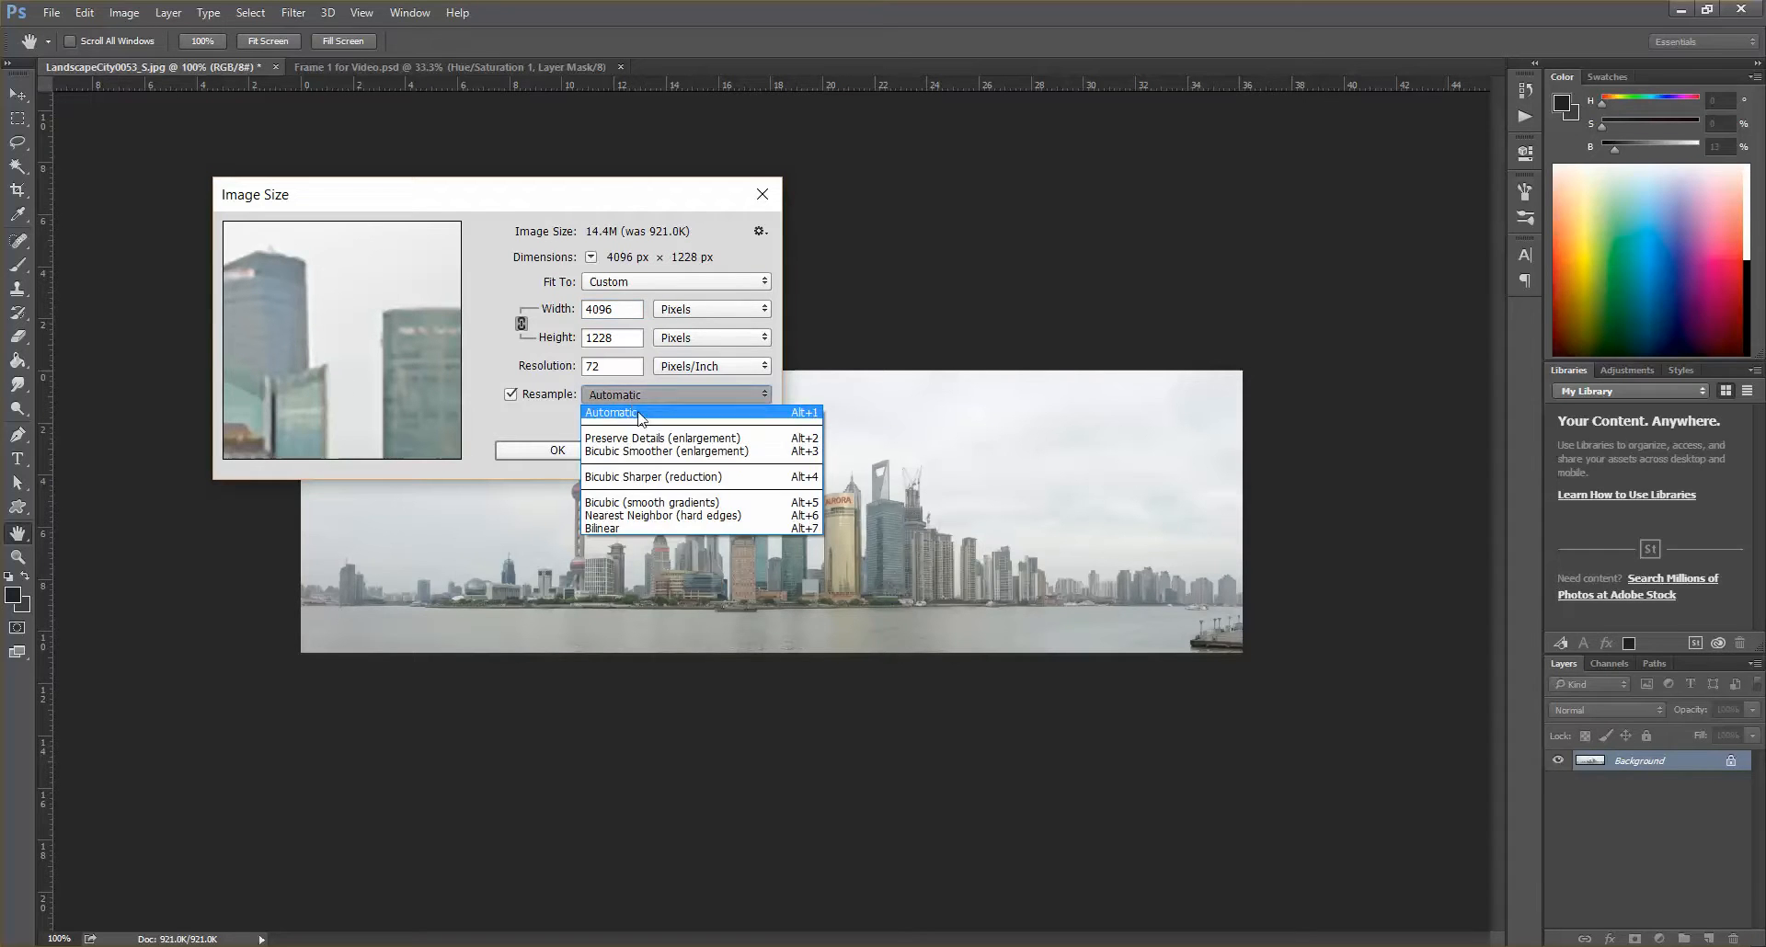
click(668, 515)
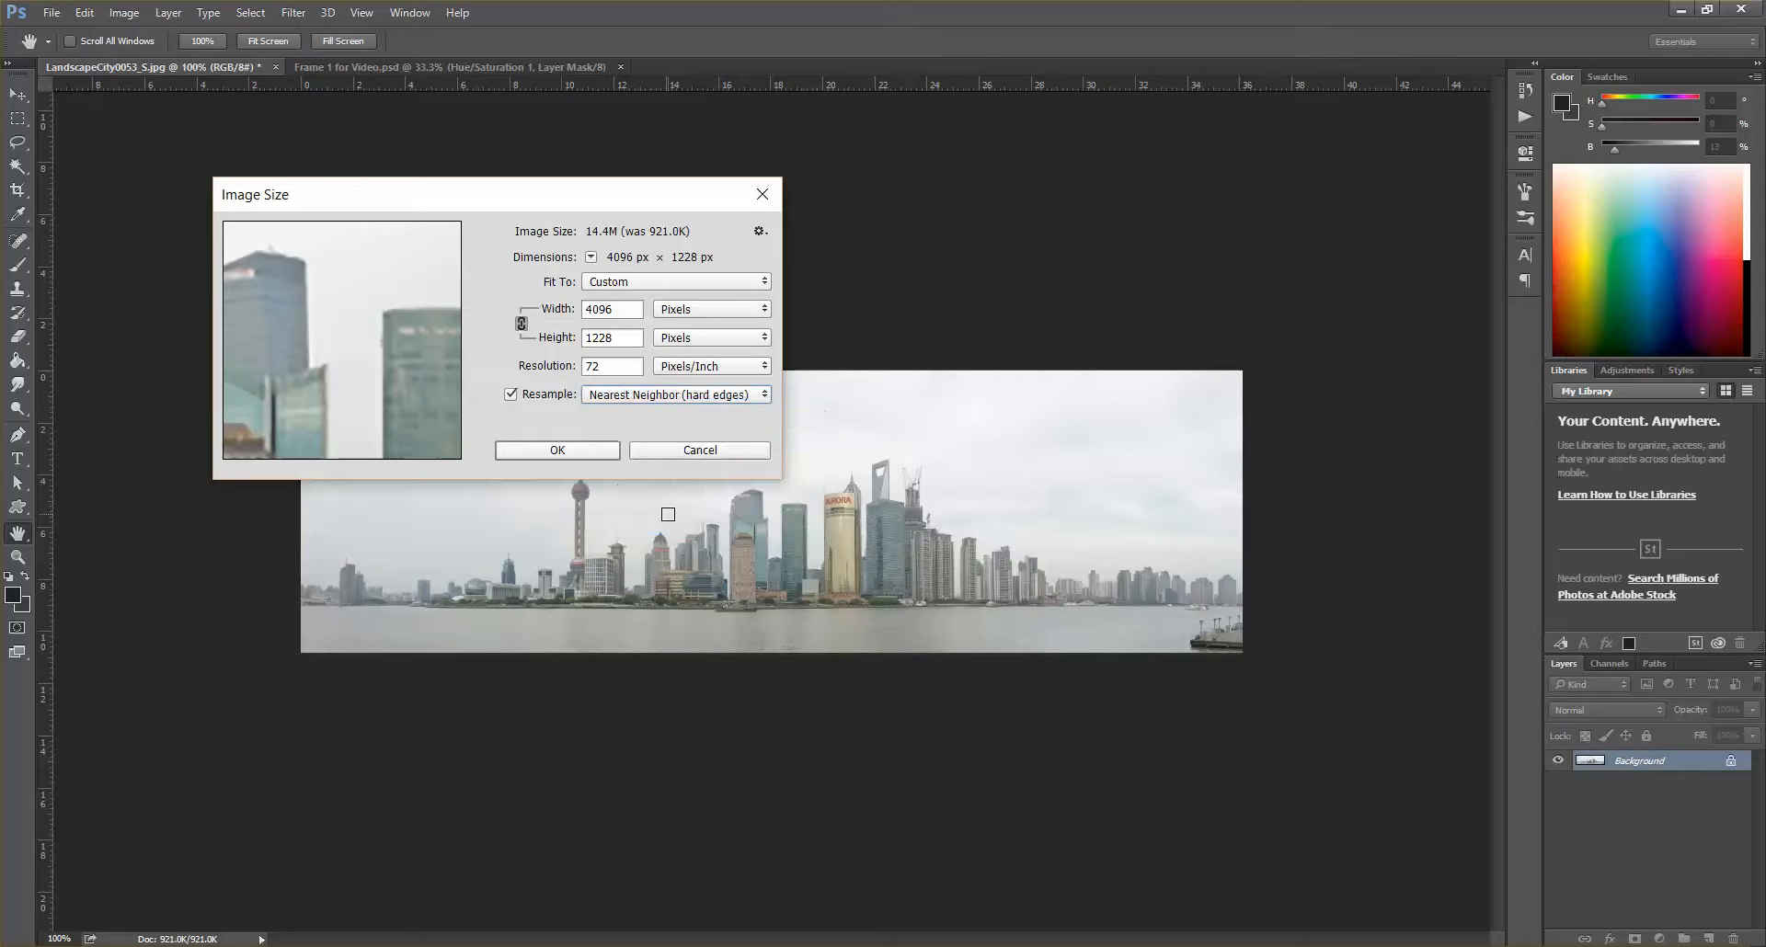
mouse_move(334, 348)
mouse_down()
mouse_move(420, 335)
mouse_move(367, 362)
mouse_move(433, 261)
mouse_move(351, 264)
mouse_move(354, 294)
mouse_move(378, 288)
mouse_move(348, 358)
mouse_up()
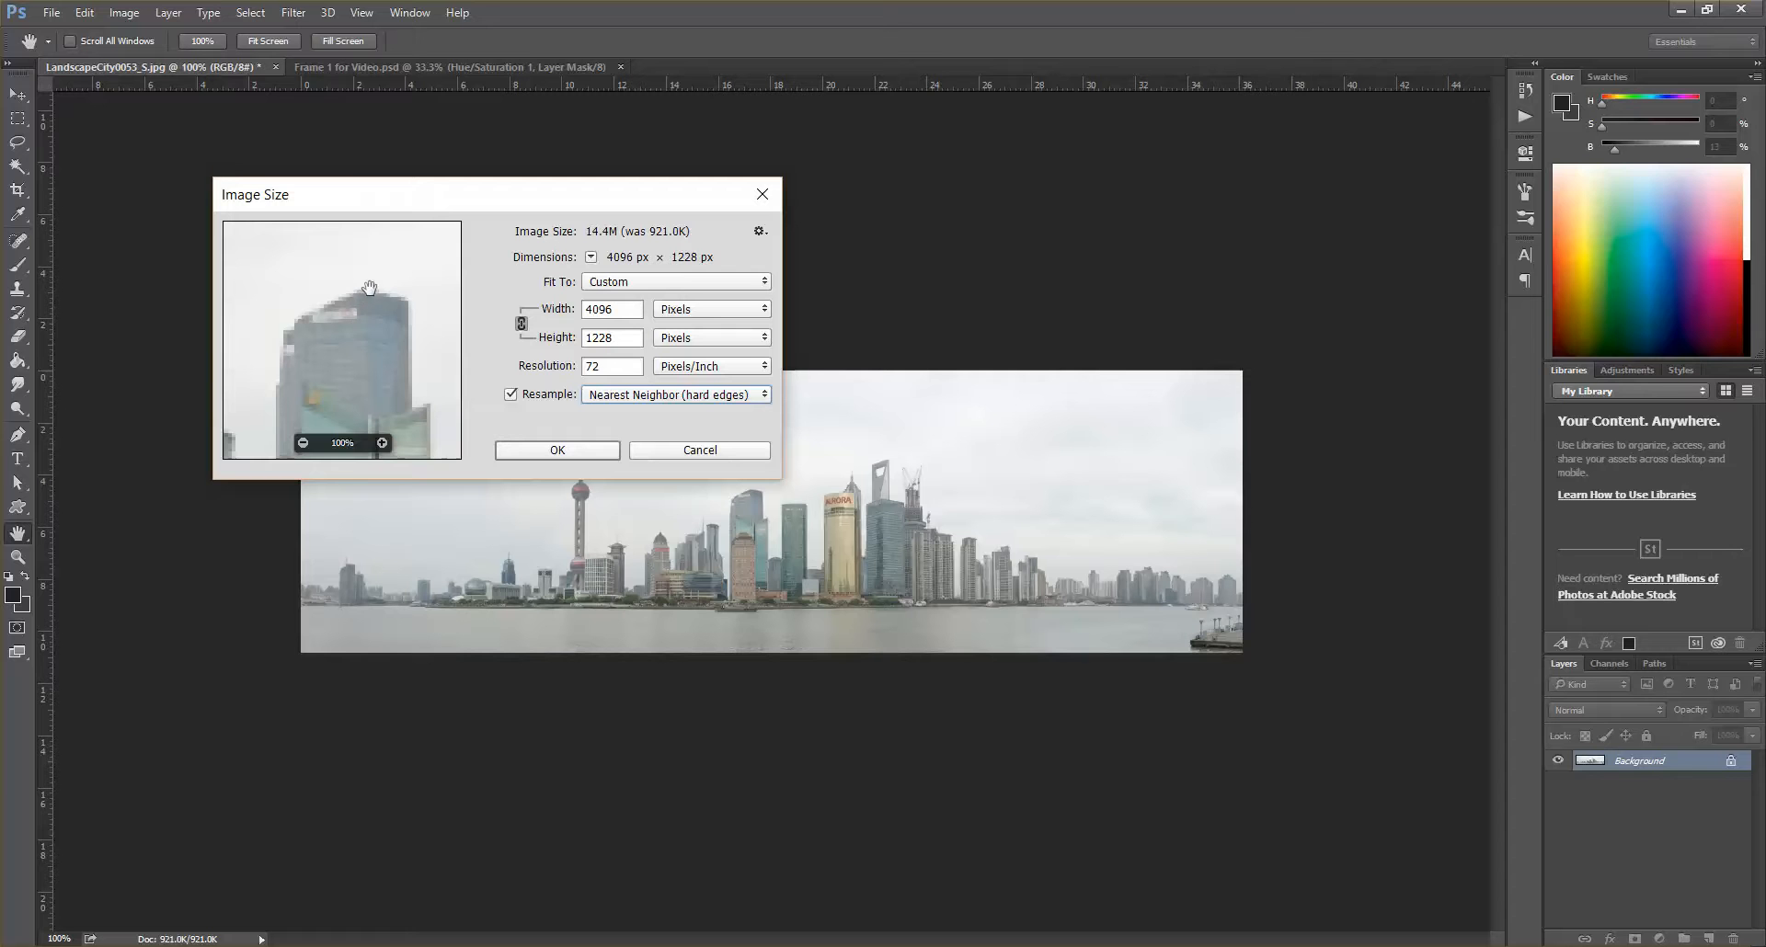
drag(363, 361, 338, 241)
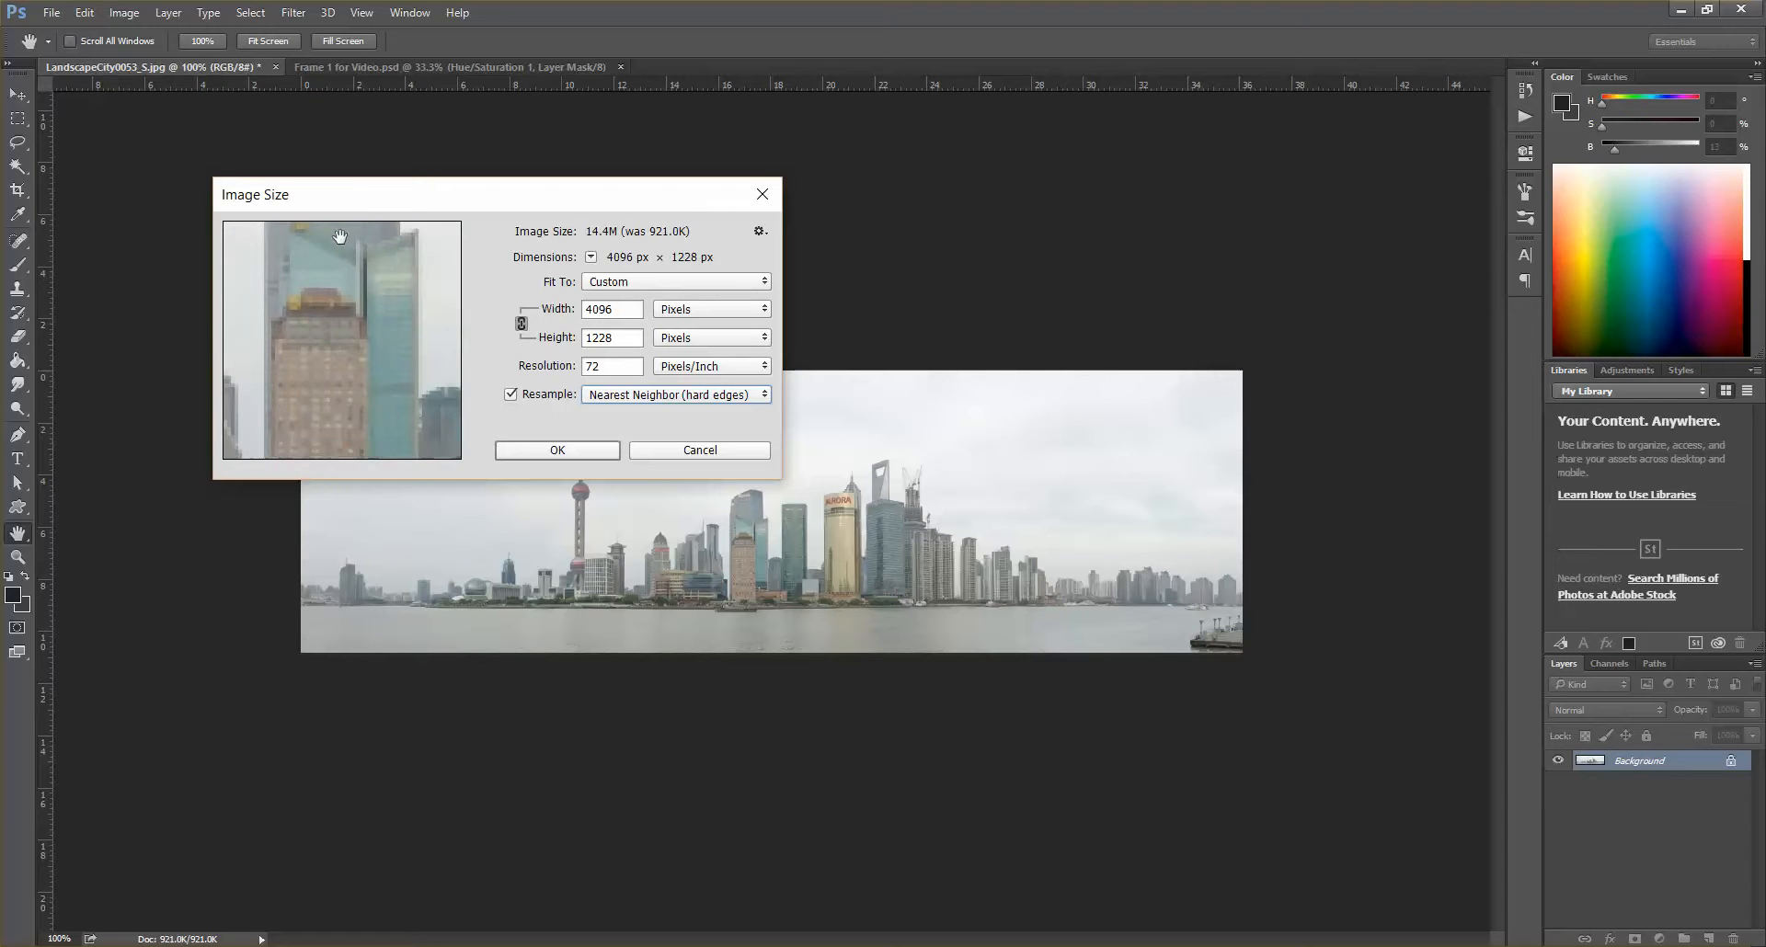
click(550, 449)
key(v)
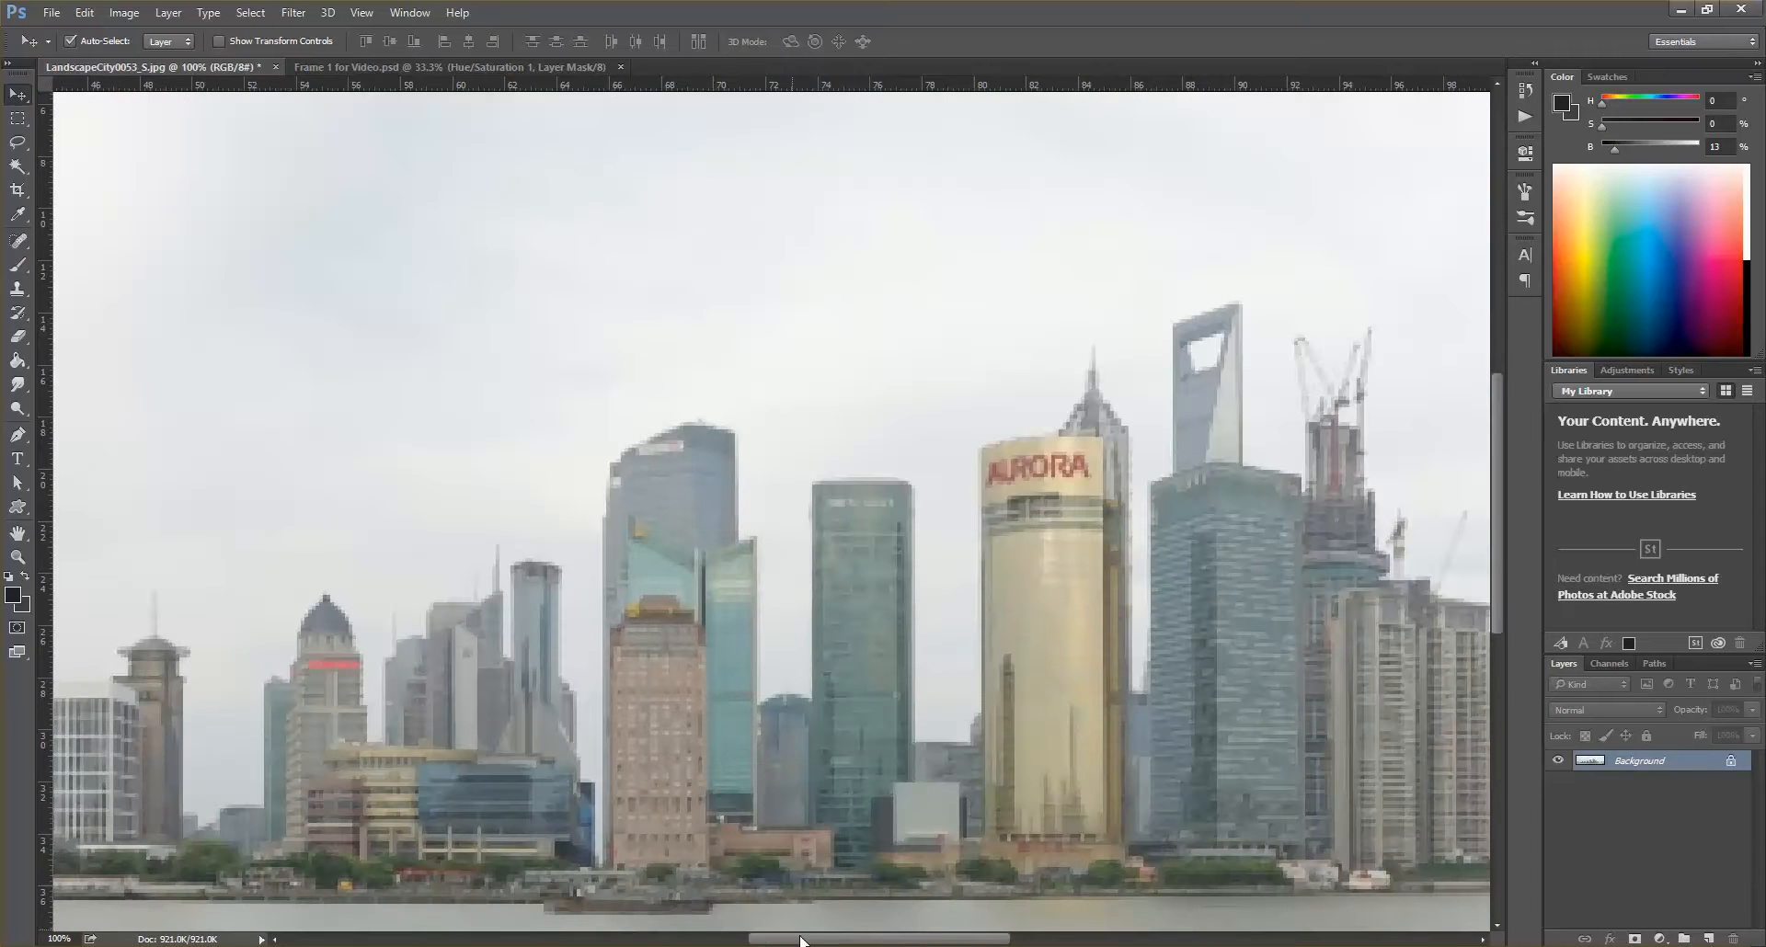
- Start a Pen Tool path at the base of the twin-block building and trace the rooflines towards the TV tower's lower sphere
drag(825, 940, 716, 940)
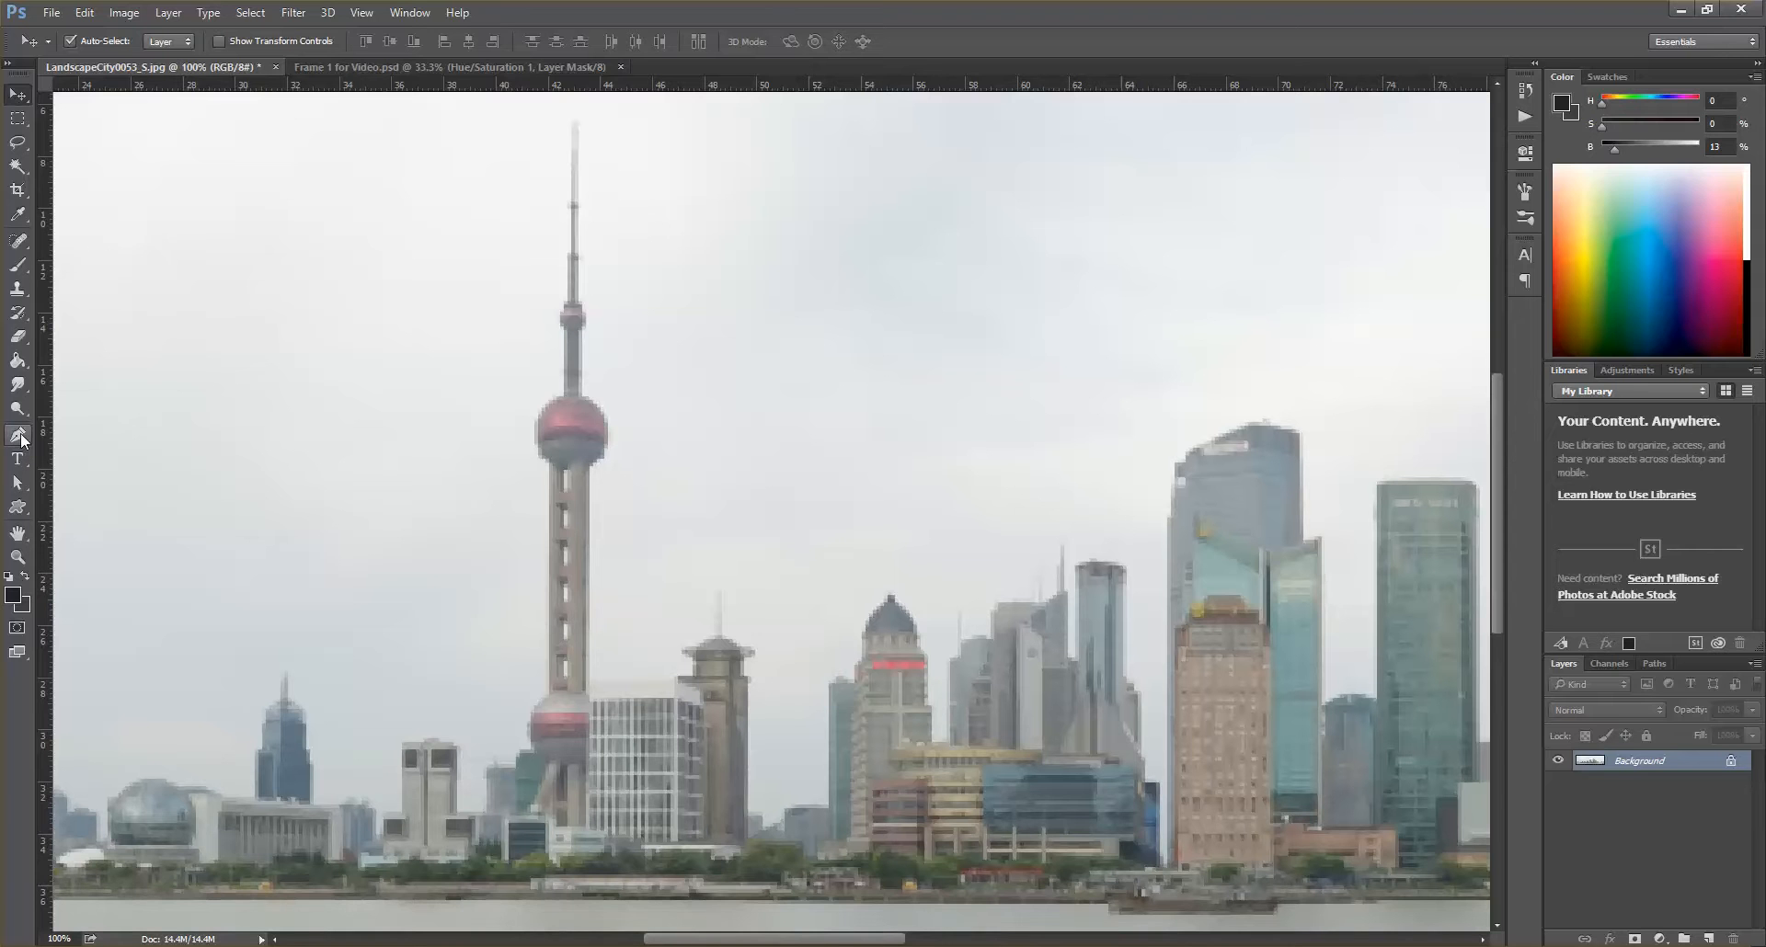
click(25, 439)
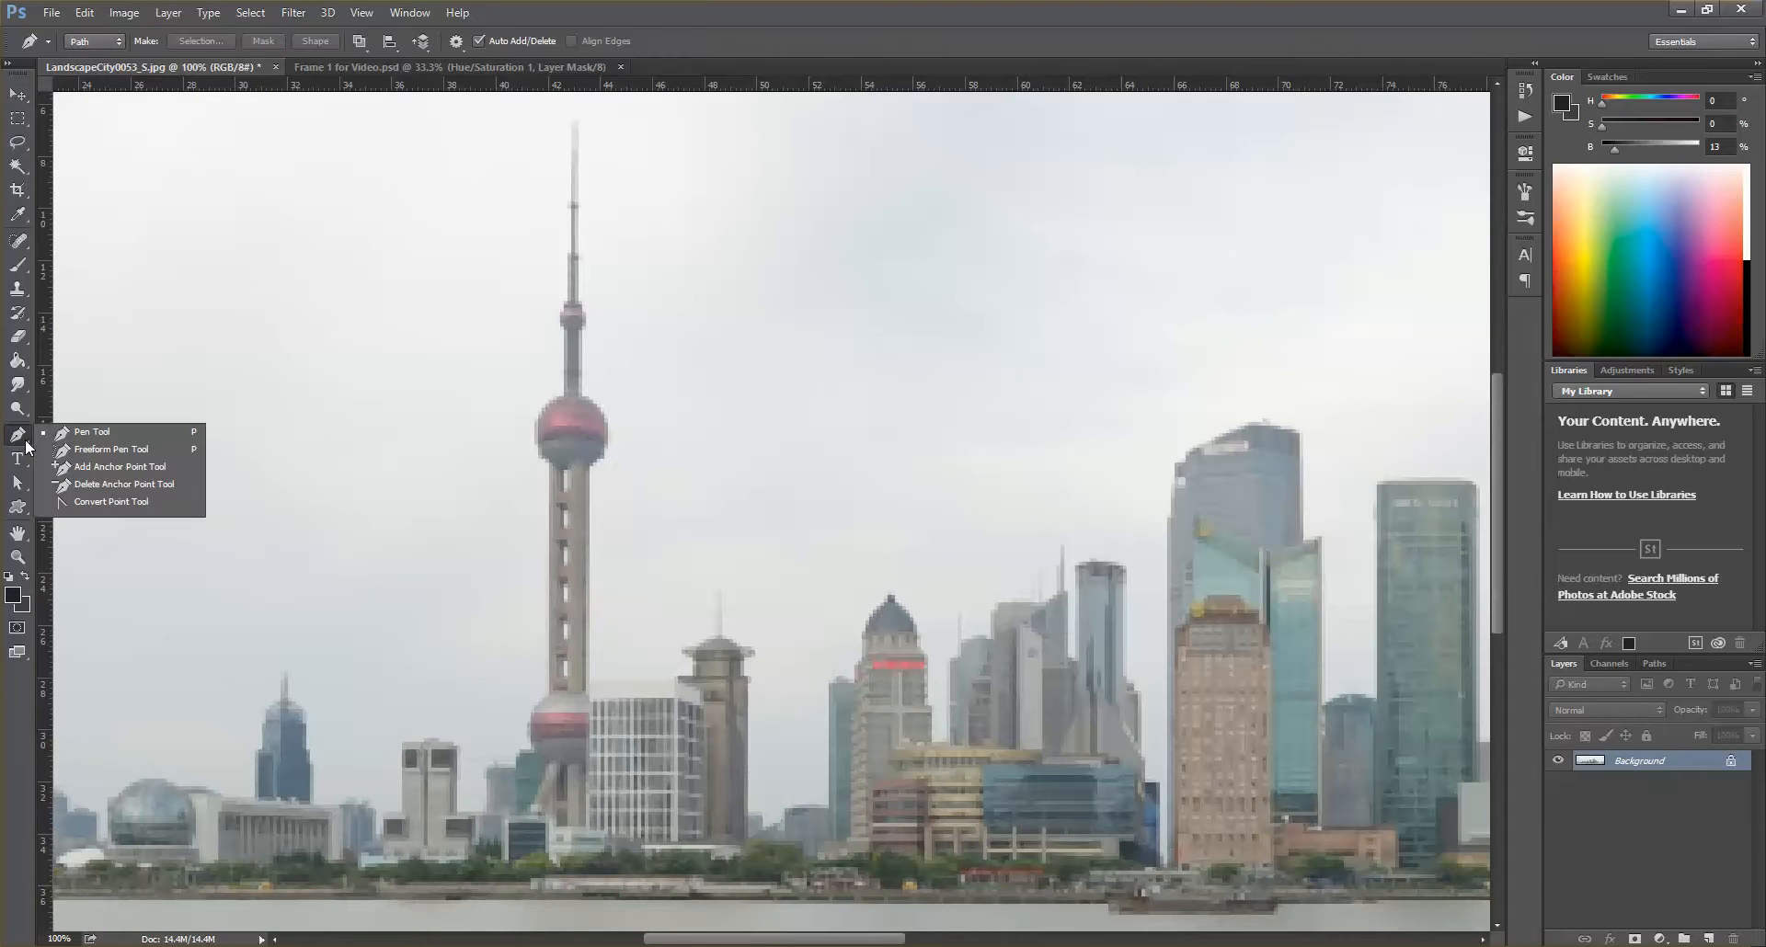
click(121, 434)
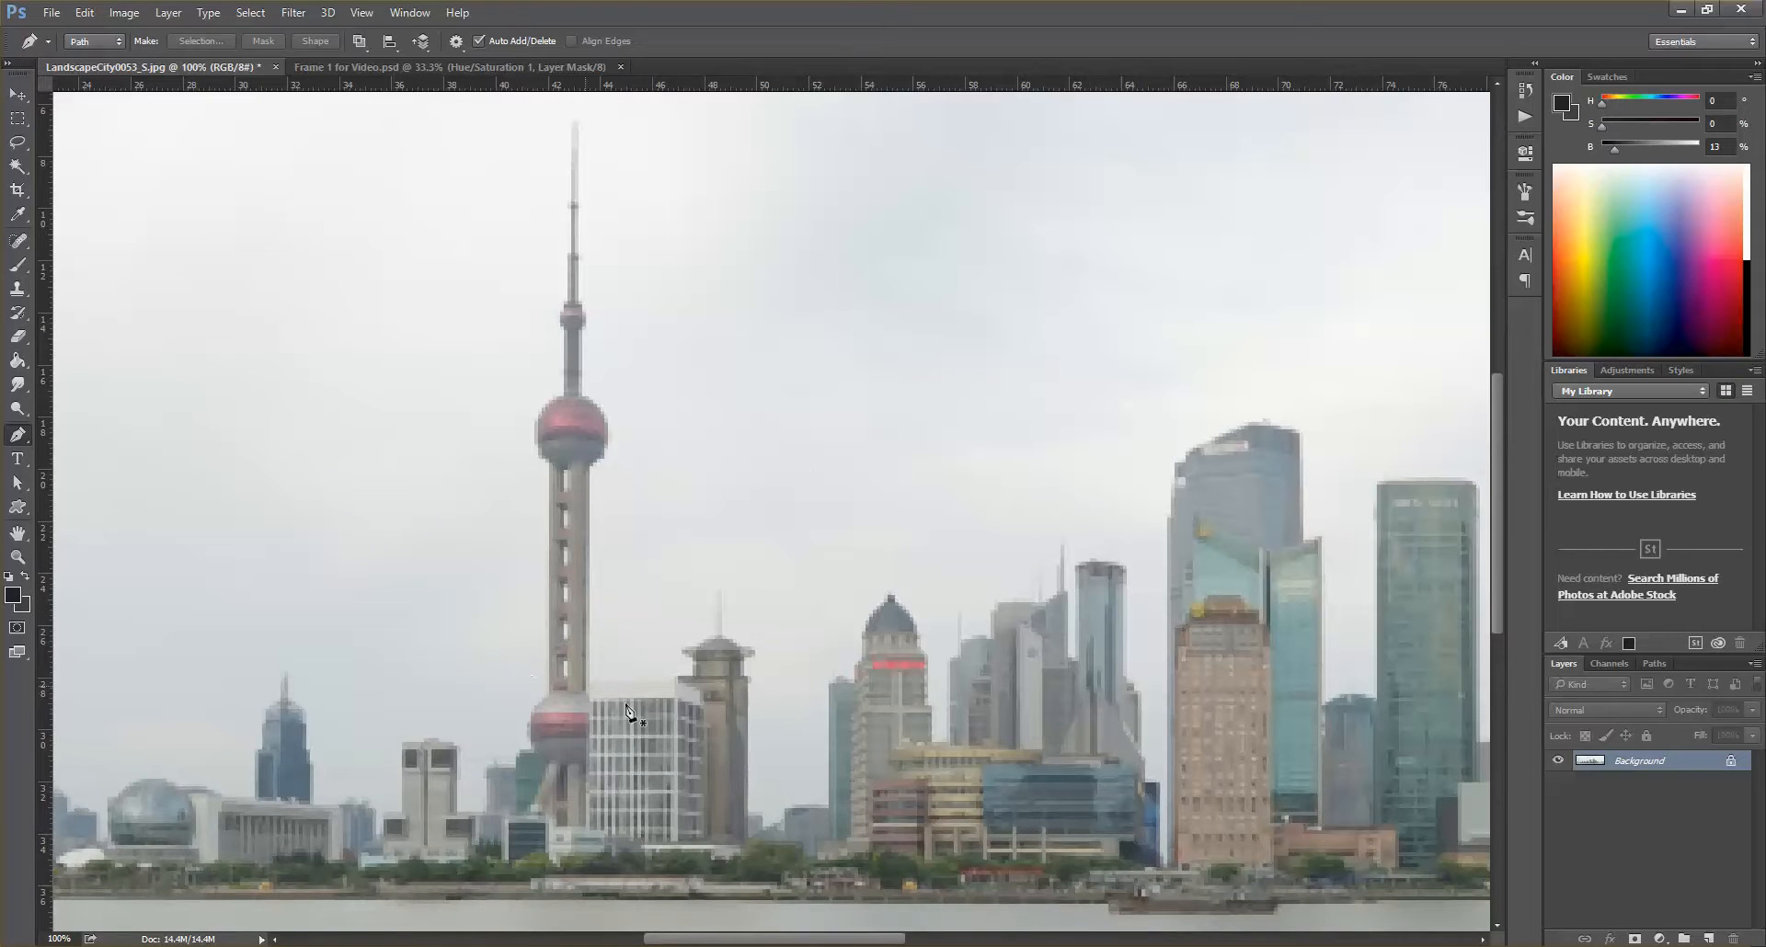
click(382, 862)
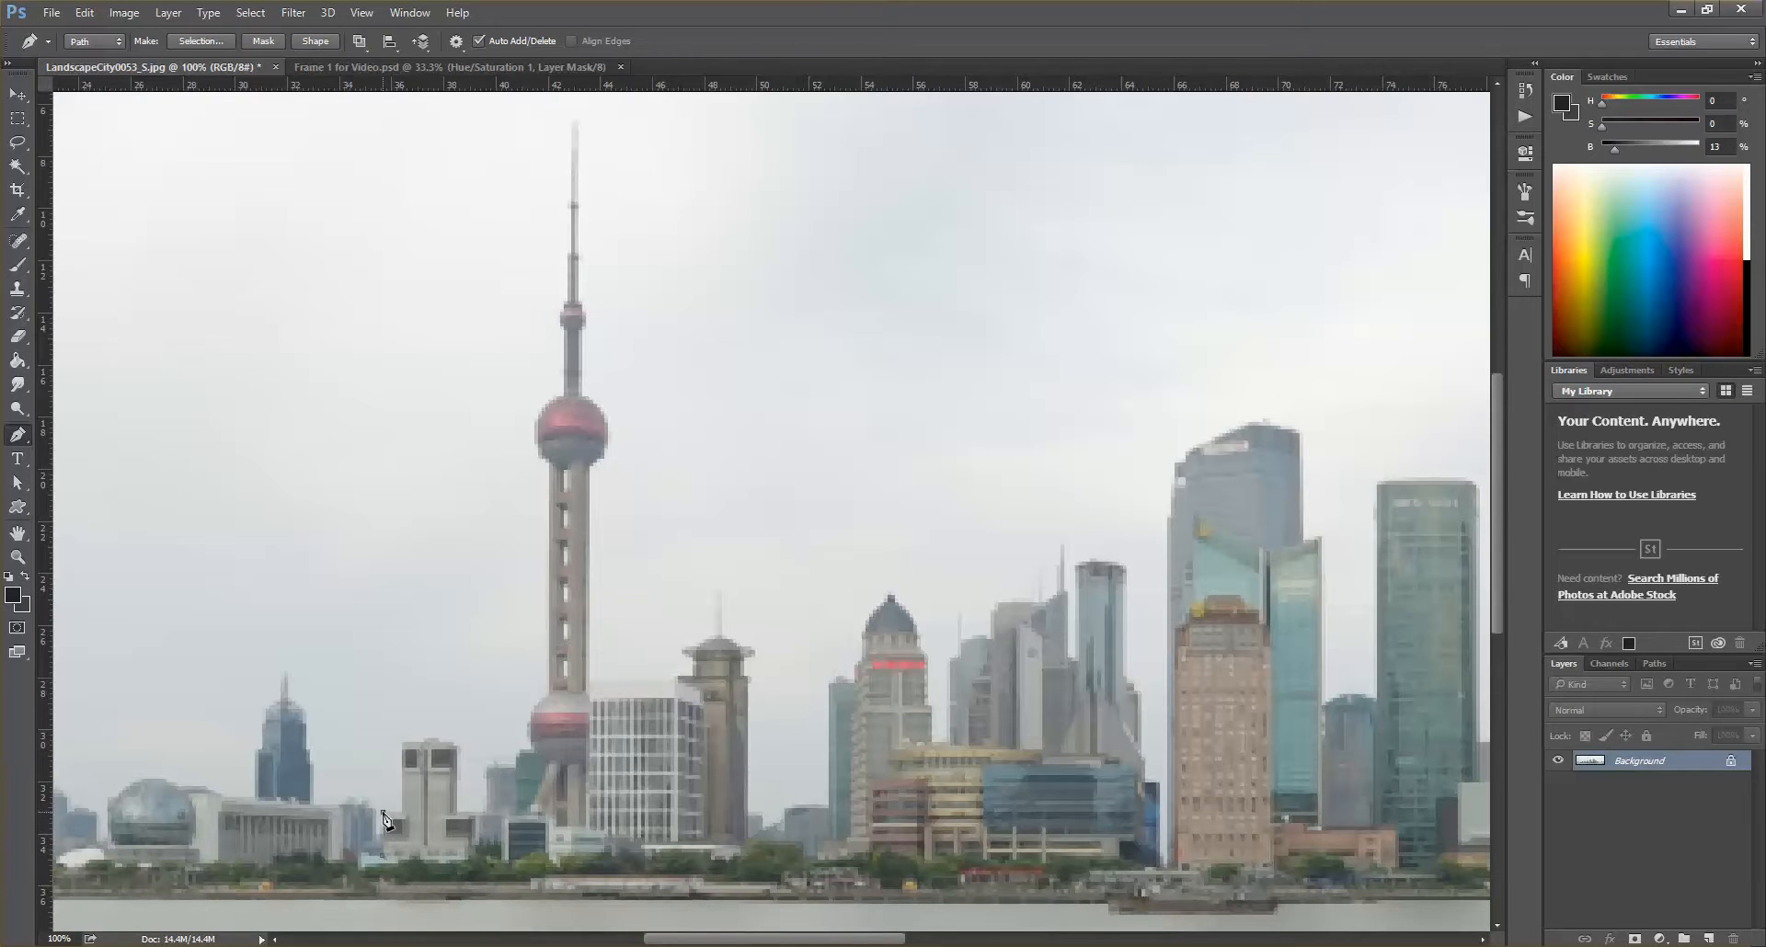
click(403, 743)
click(486, 767)
- Continue the path up the left edge of the TV tower's shaft and curve it around the large upper sphere
key(ctrl+plus)
scroll(564, 643, down, 4)
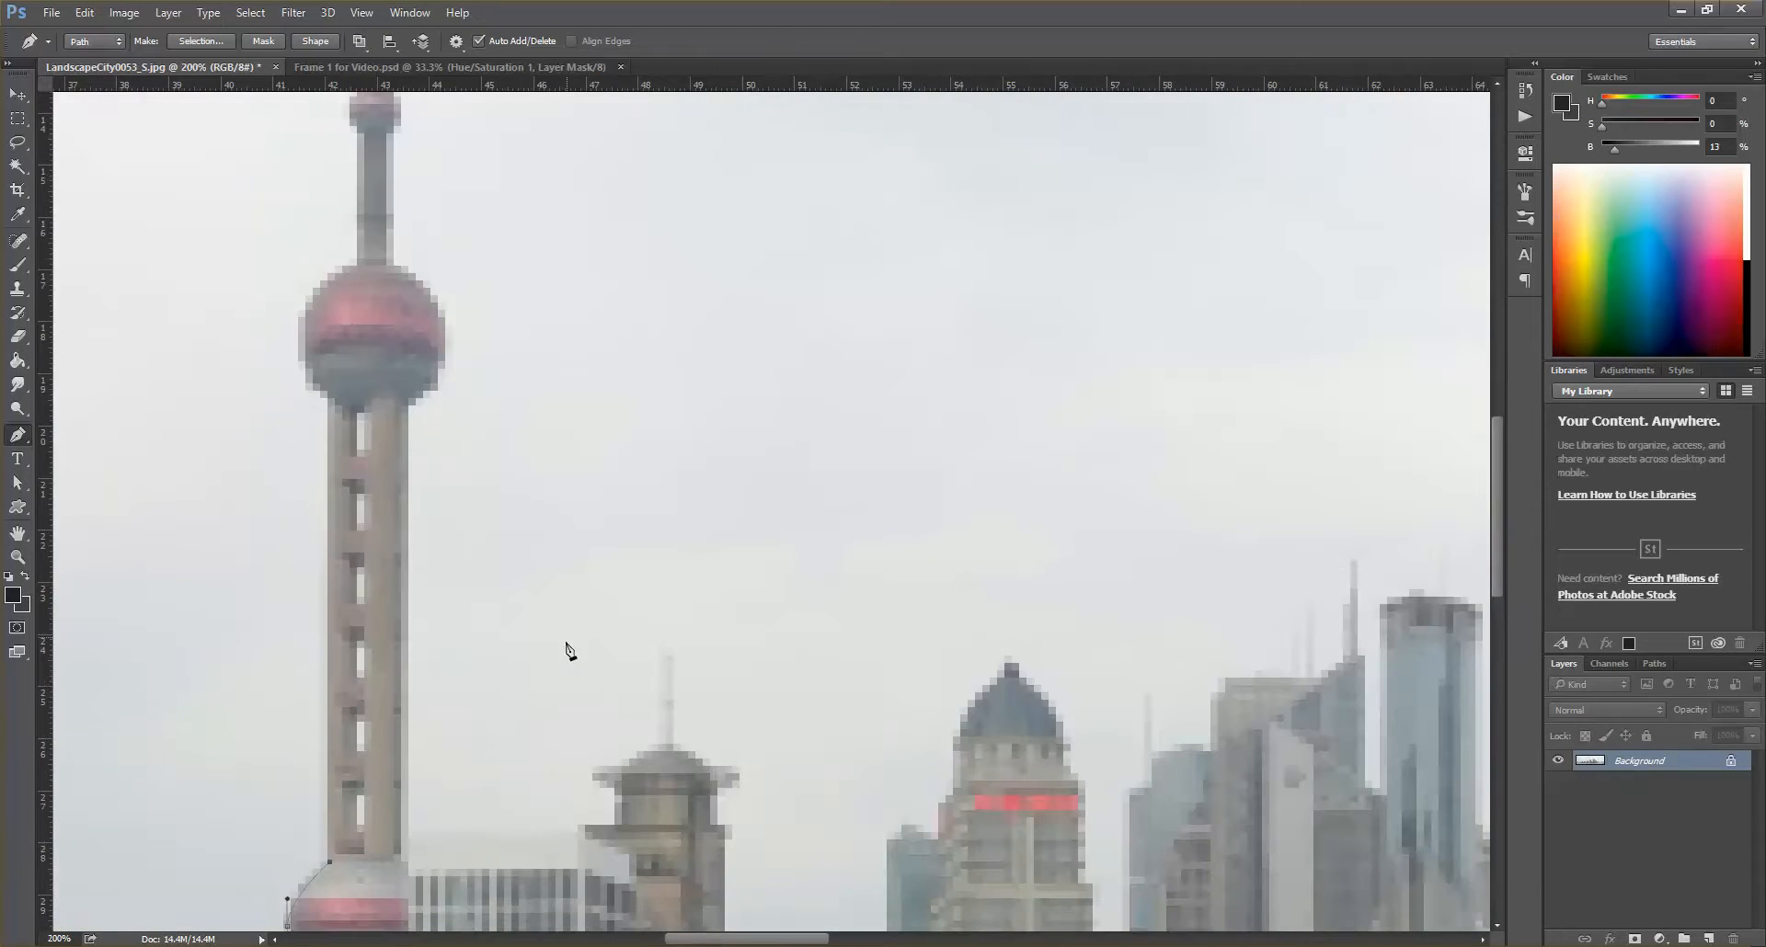
scroll(542, 685, down, 5)
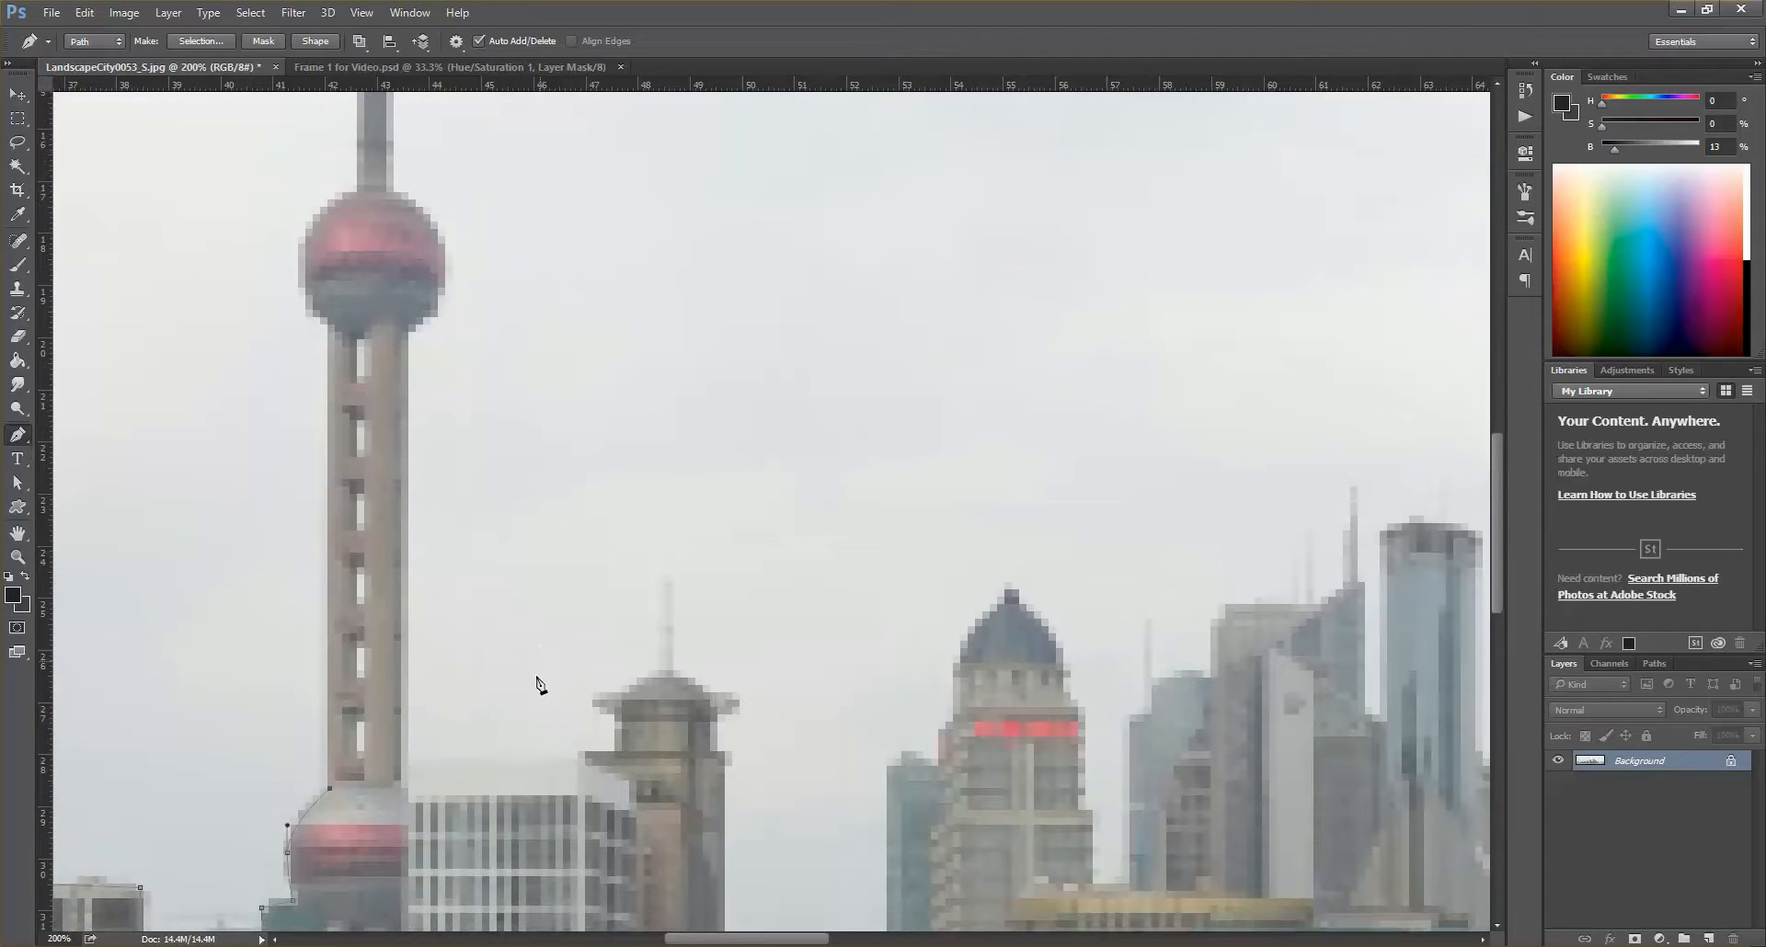
scroll(525, 704, down, 5)
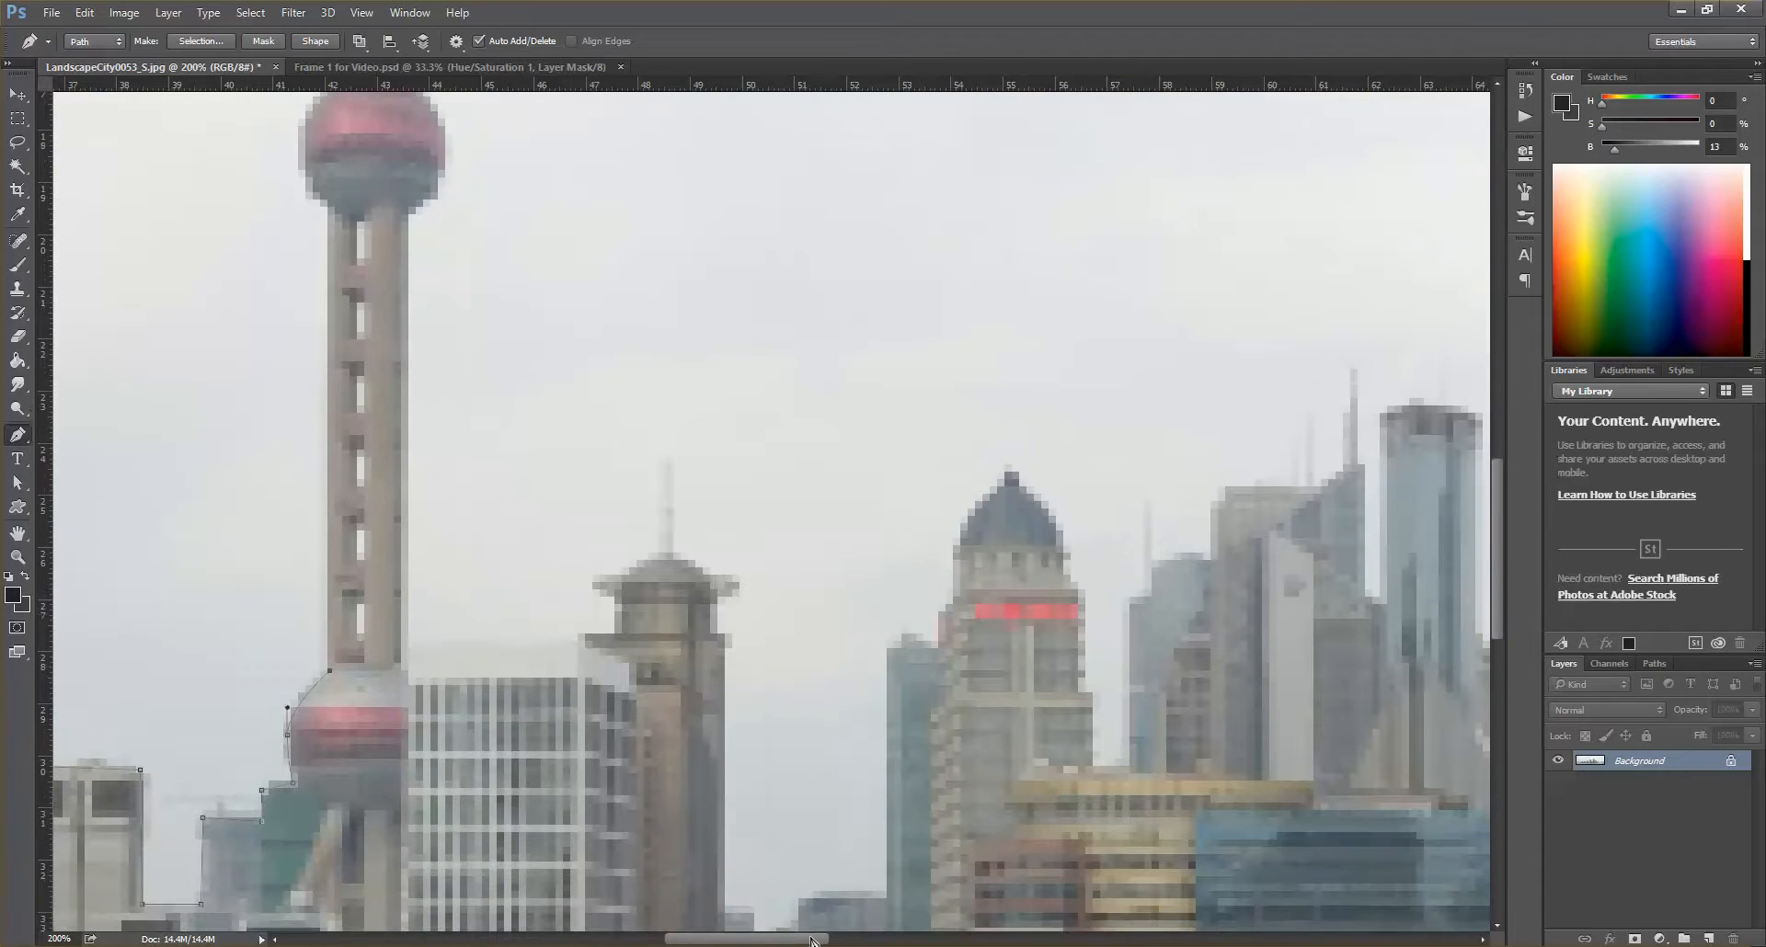
scroll(525, 705, down, 5)
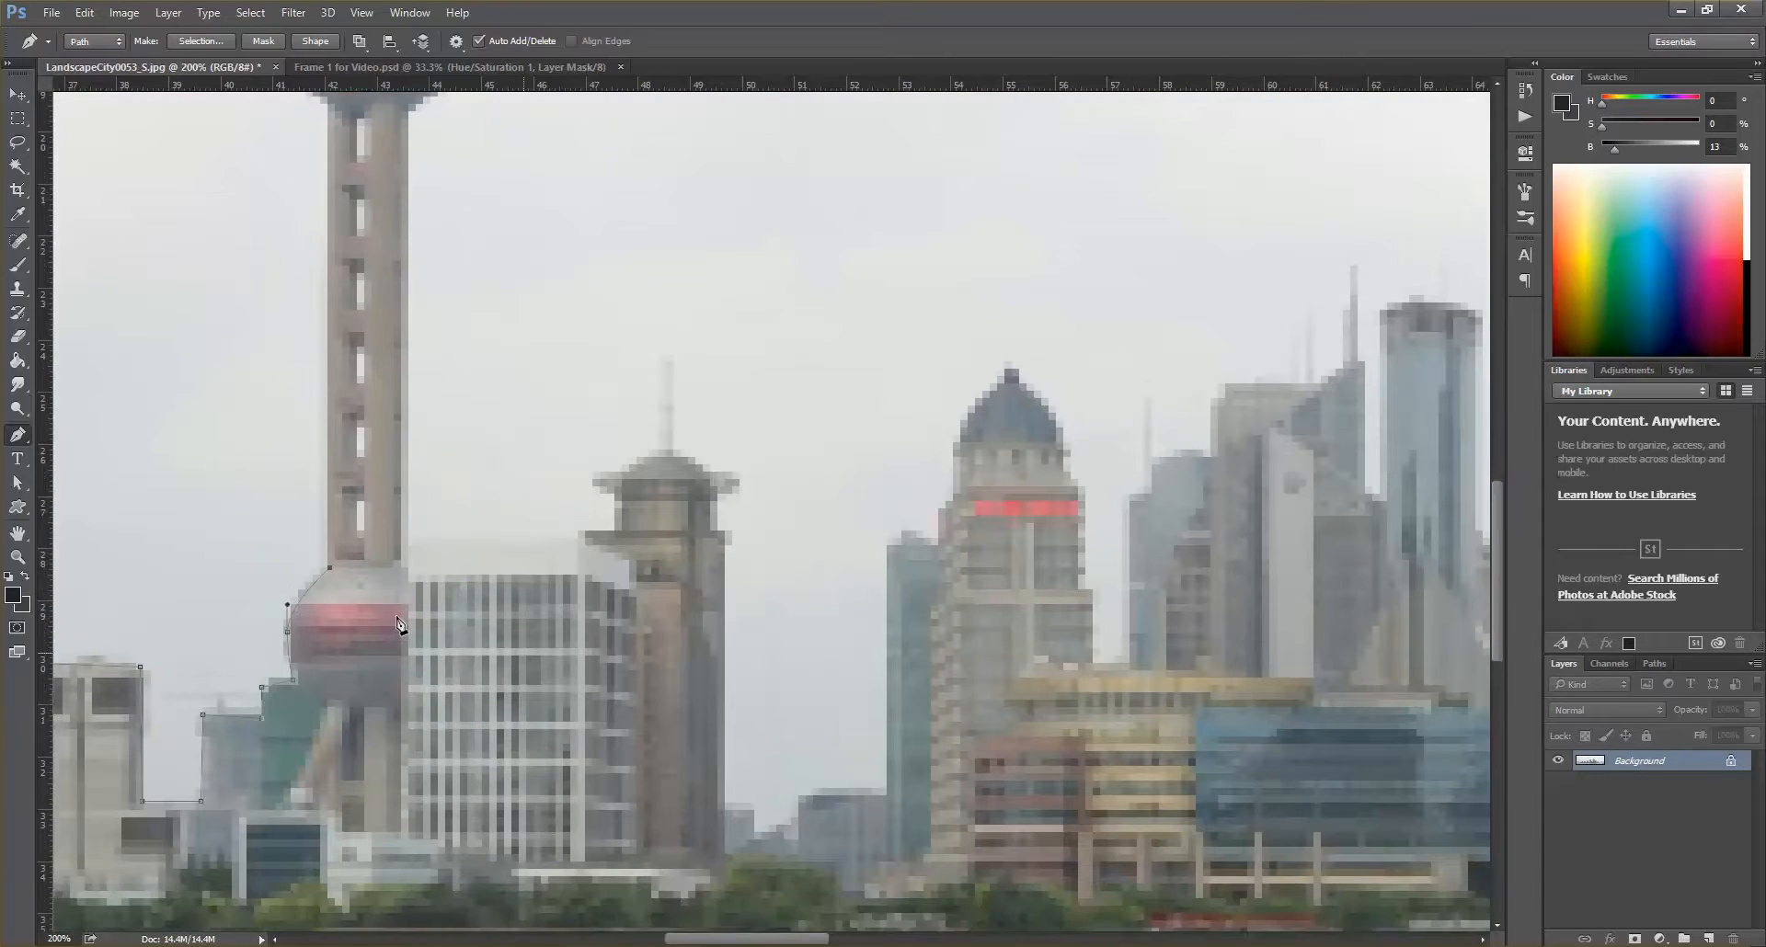
scroll(309, 501, down, 5)
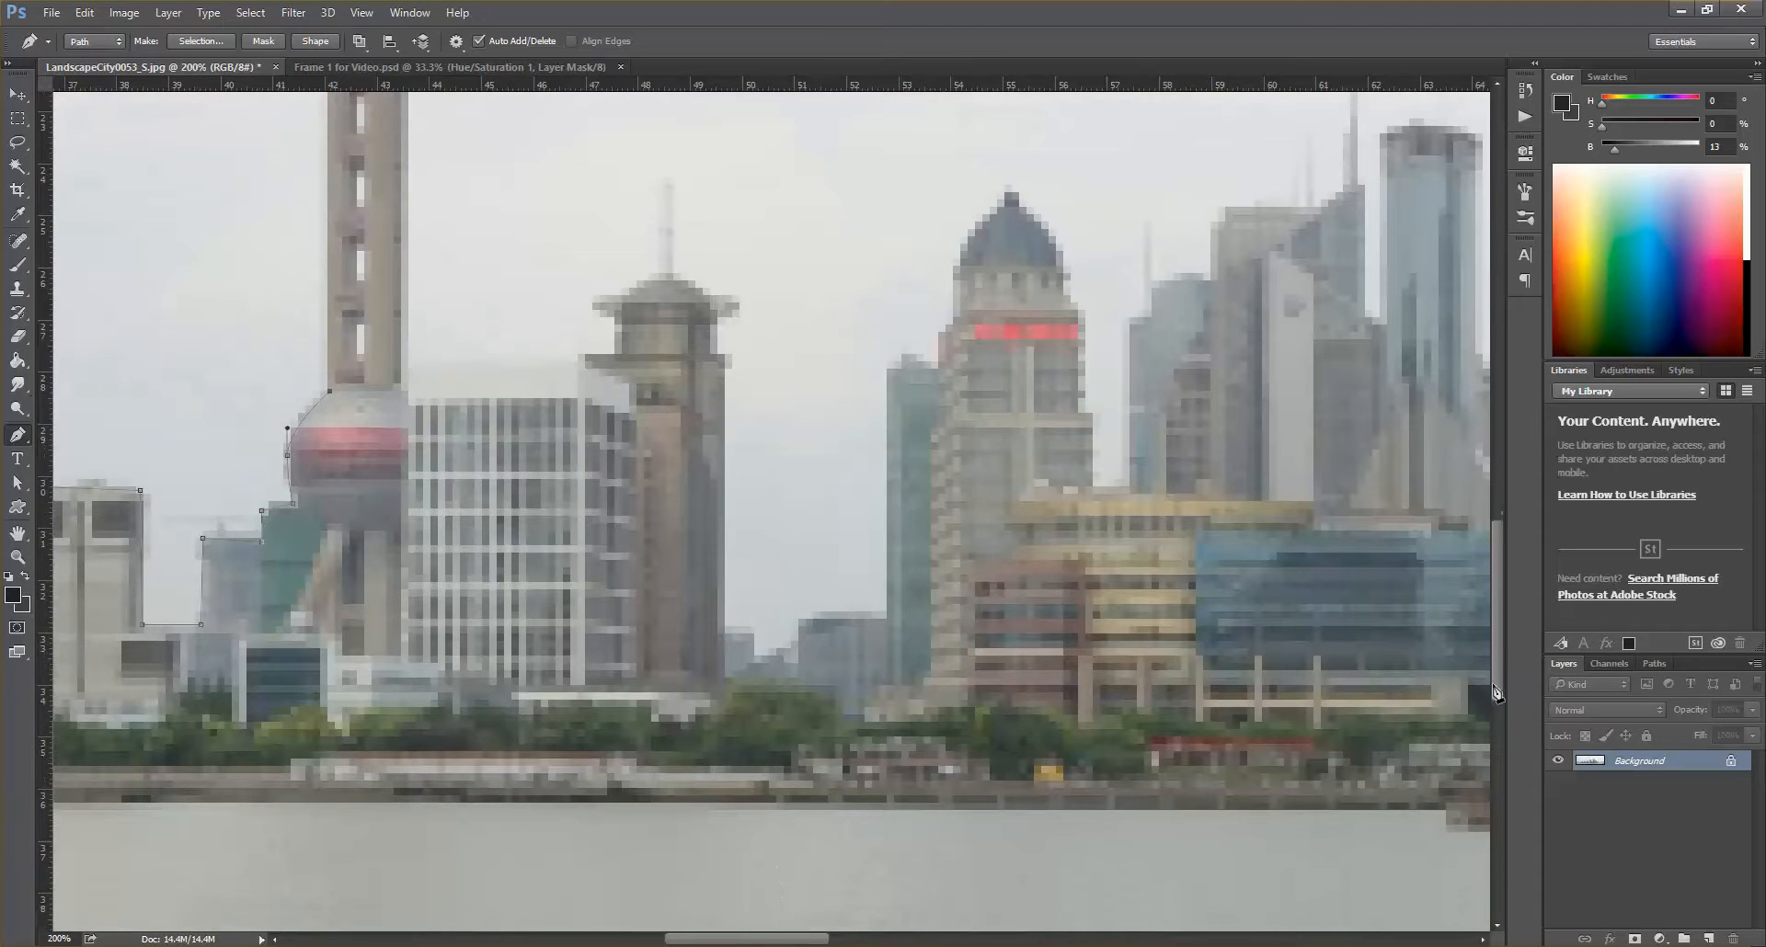
mouse_move(1498, 632)
mouse_down()
mouse_move(1498, 598)
mouse_move(1497, 629)
mouse_up()
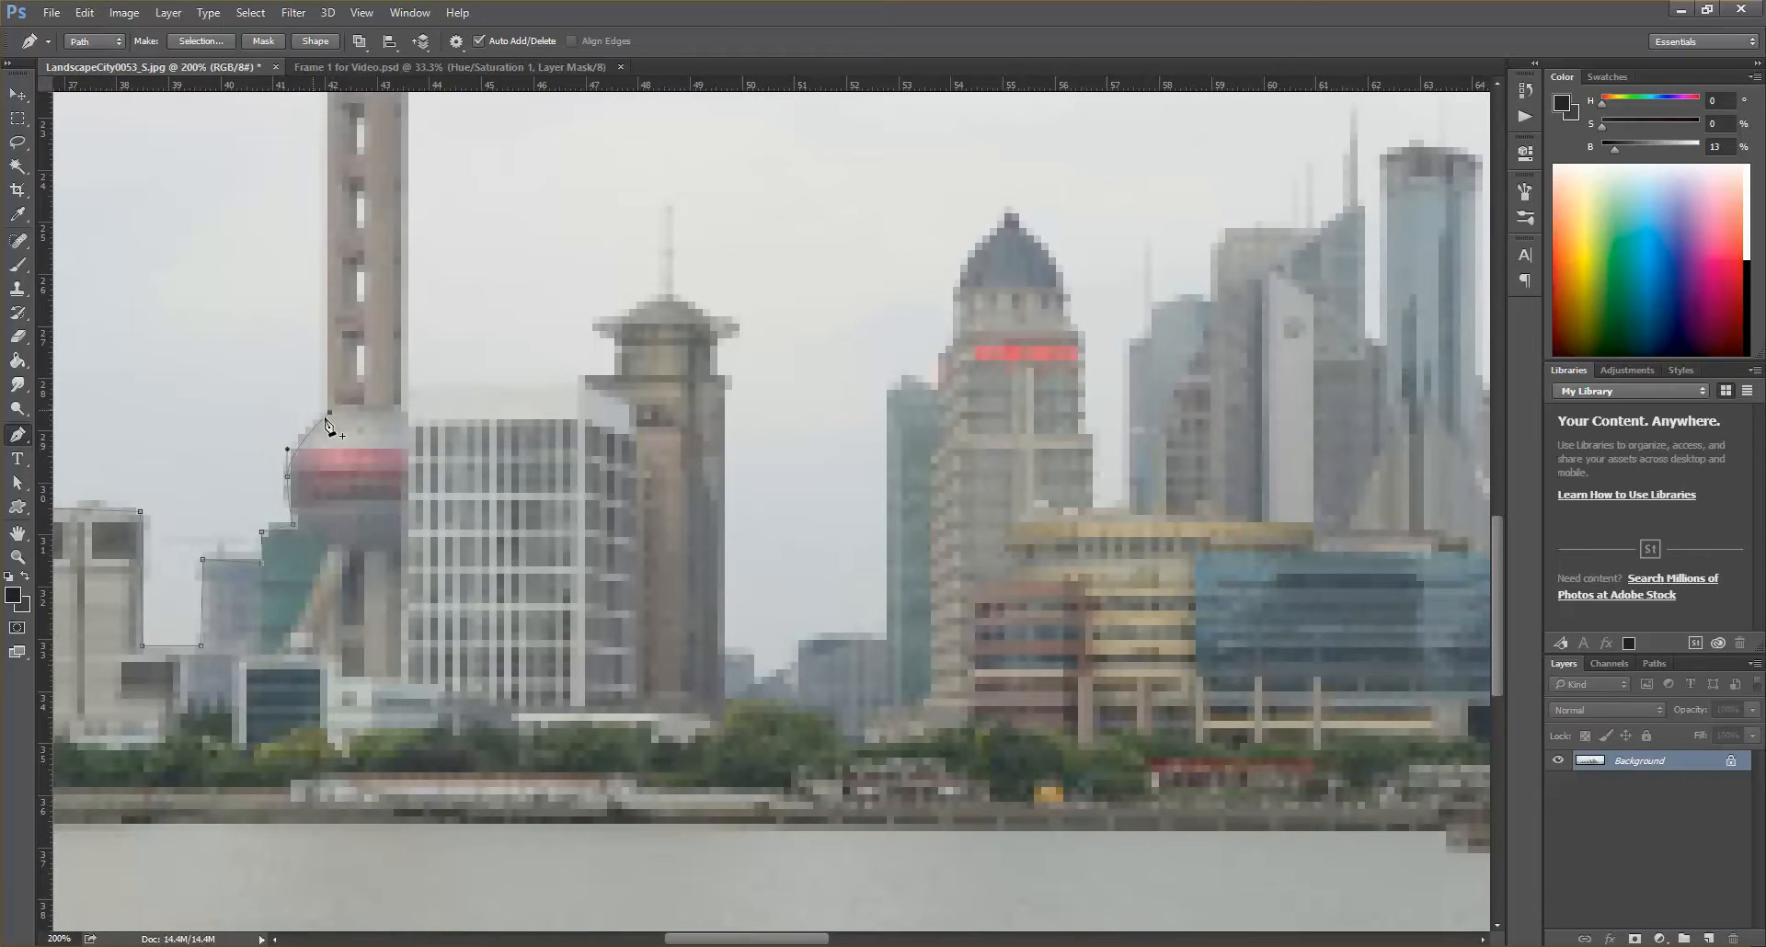
scroll(335, 431, up, 1)
scroll(1009, 396, up, 1)
drag(1500, 558, 1498, 472)
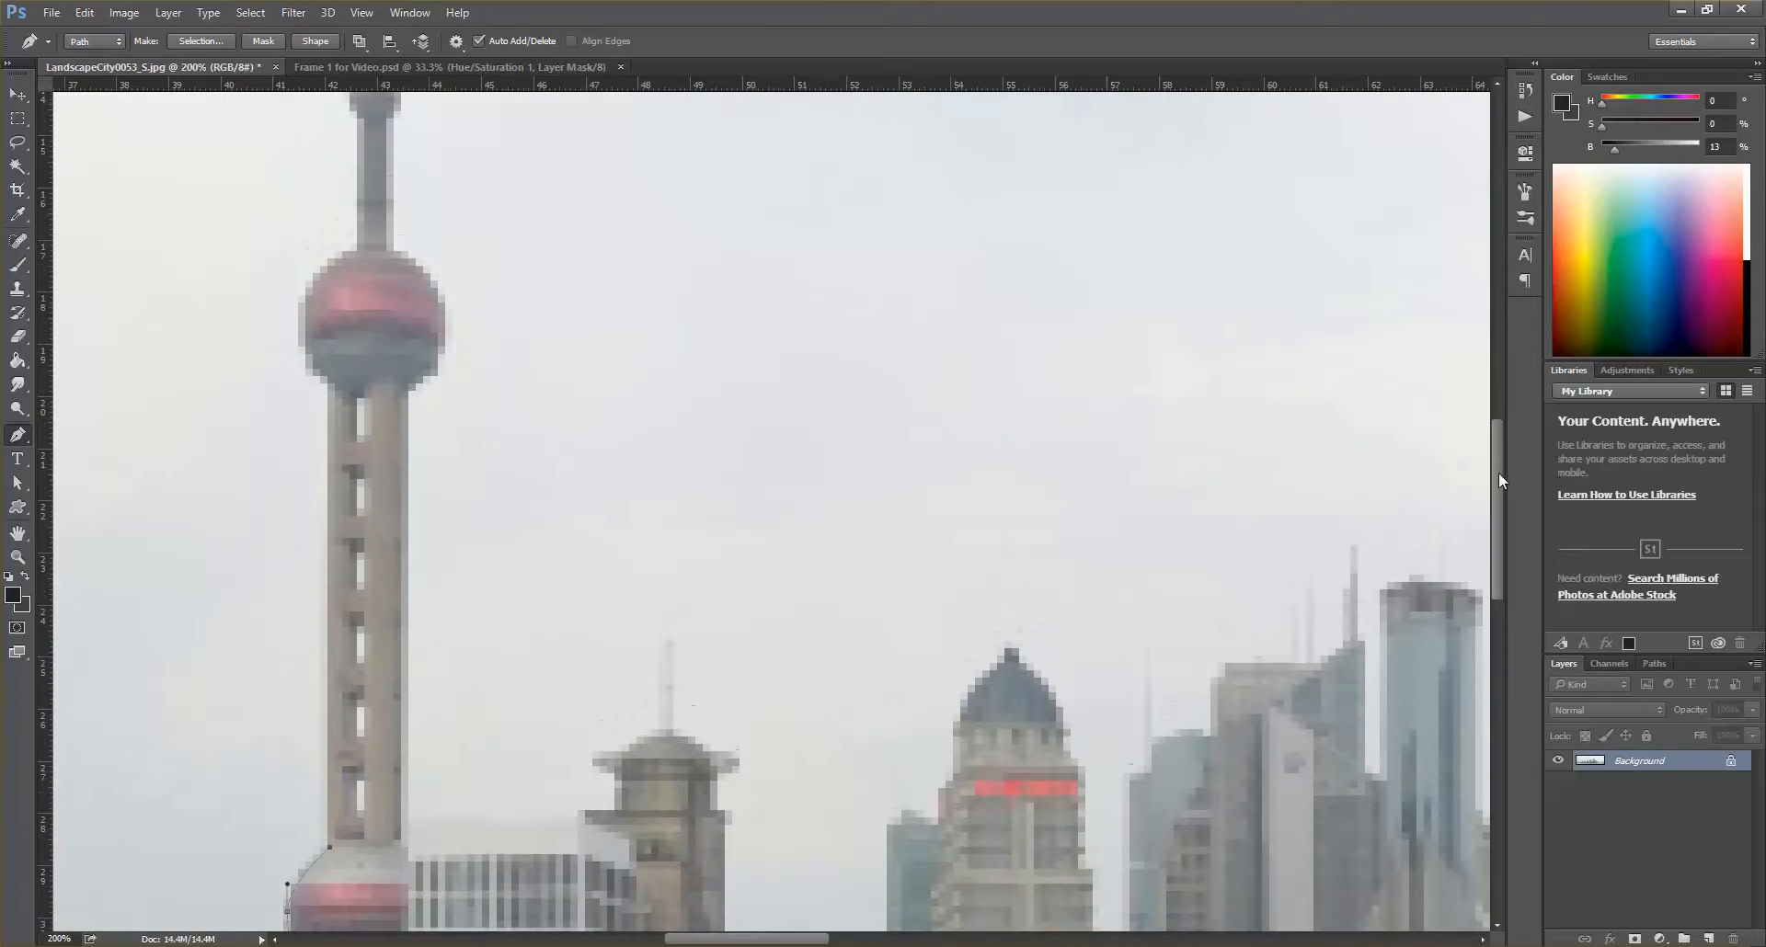
click(328, 386)
drag(298, 327, 297, 283)
click(356, 248)
- Trace the path up the tower's upper shaft to the tip of the spire and back down to the small sphere
scroll(327, 370, up, 1)
scroll(328, 370, up, 2)
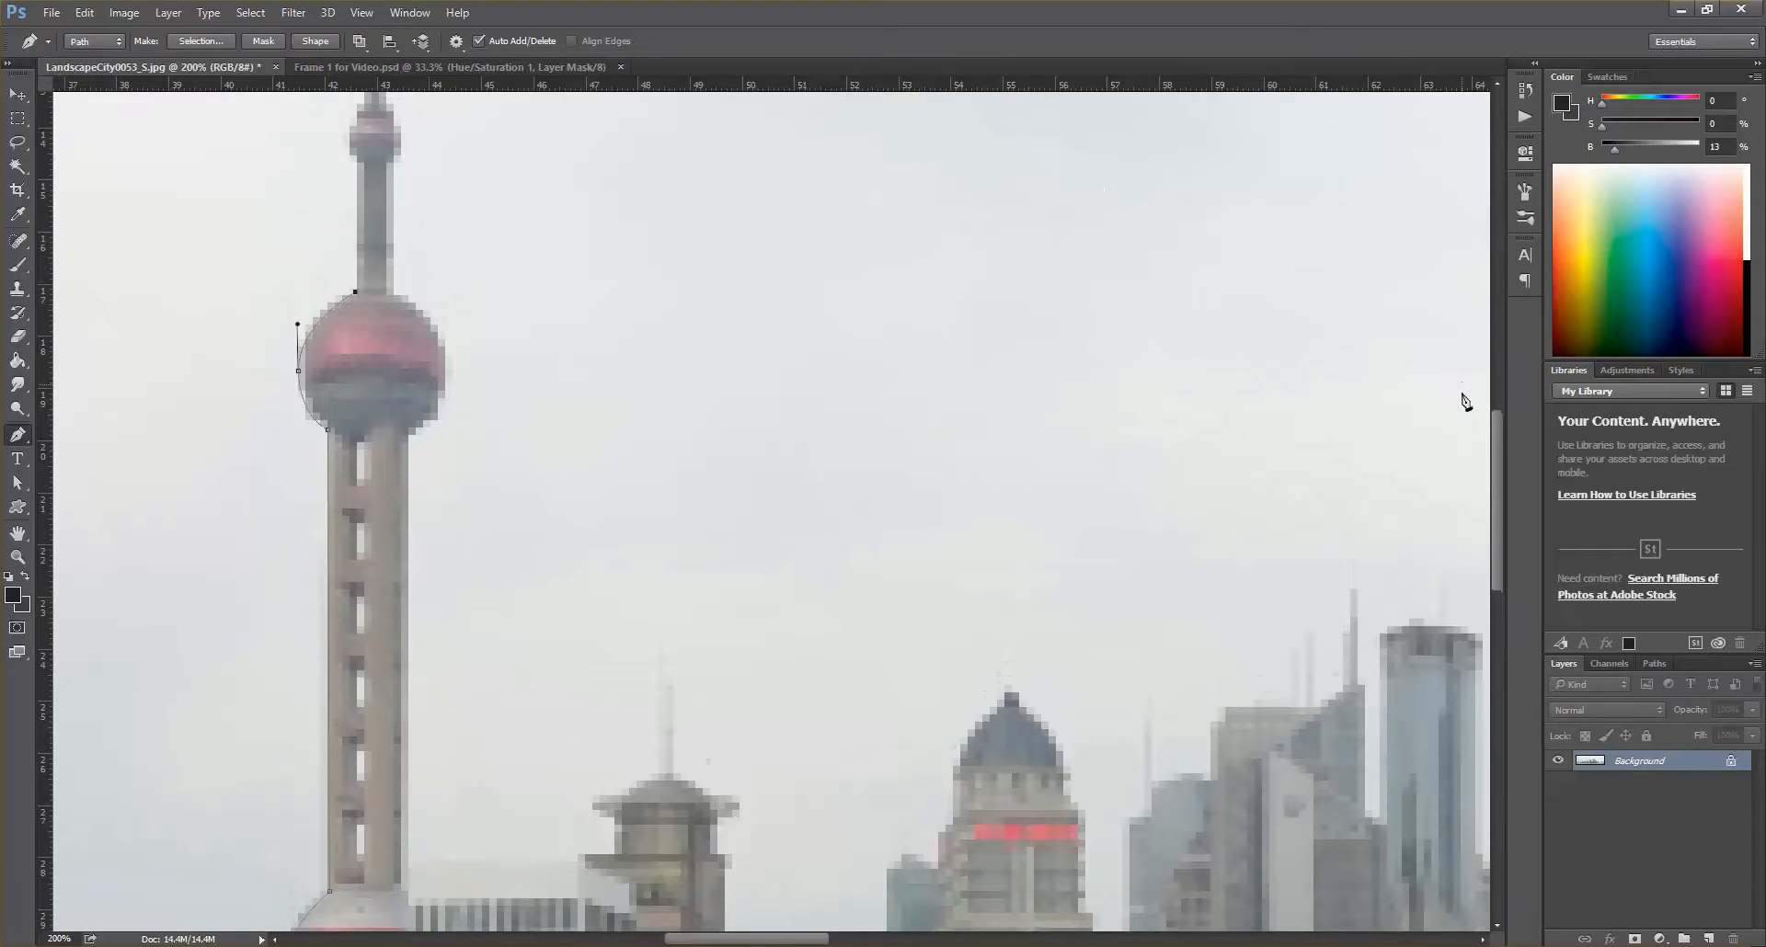
scroll(1499, 430, up, 1)
scroll(1490, 358, up, 10)
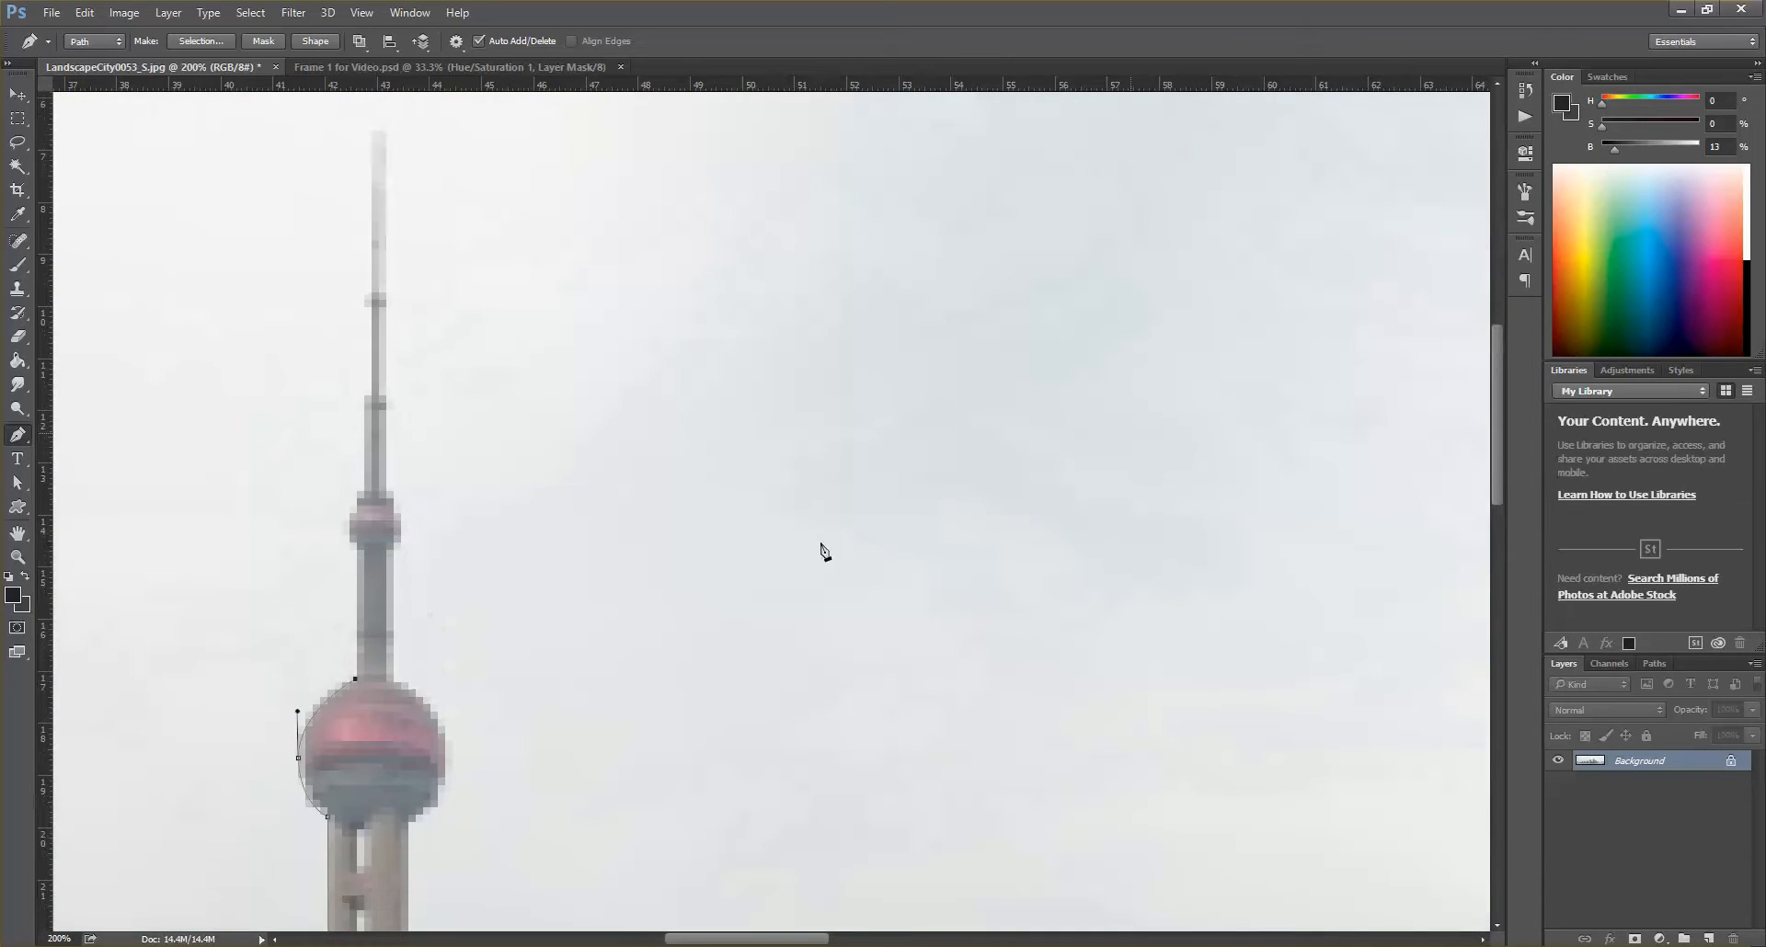
click(360, 548)
click(377, 133)
click(386, 498)
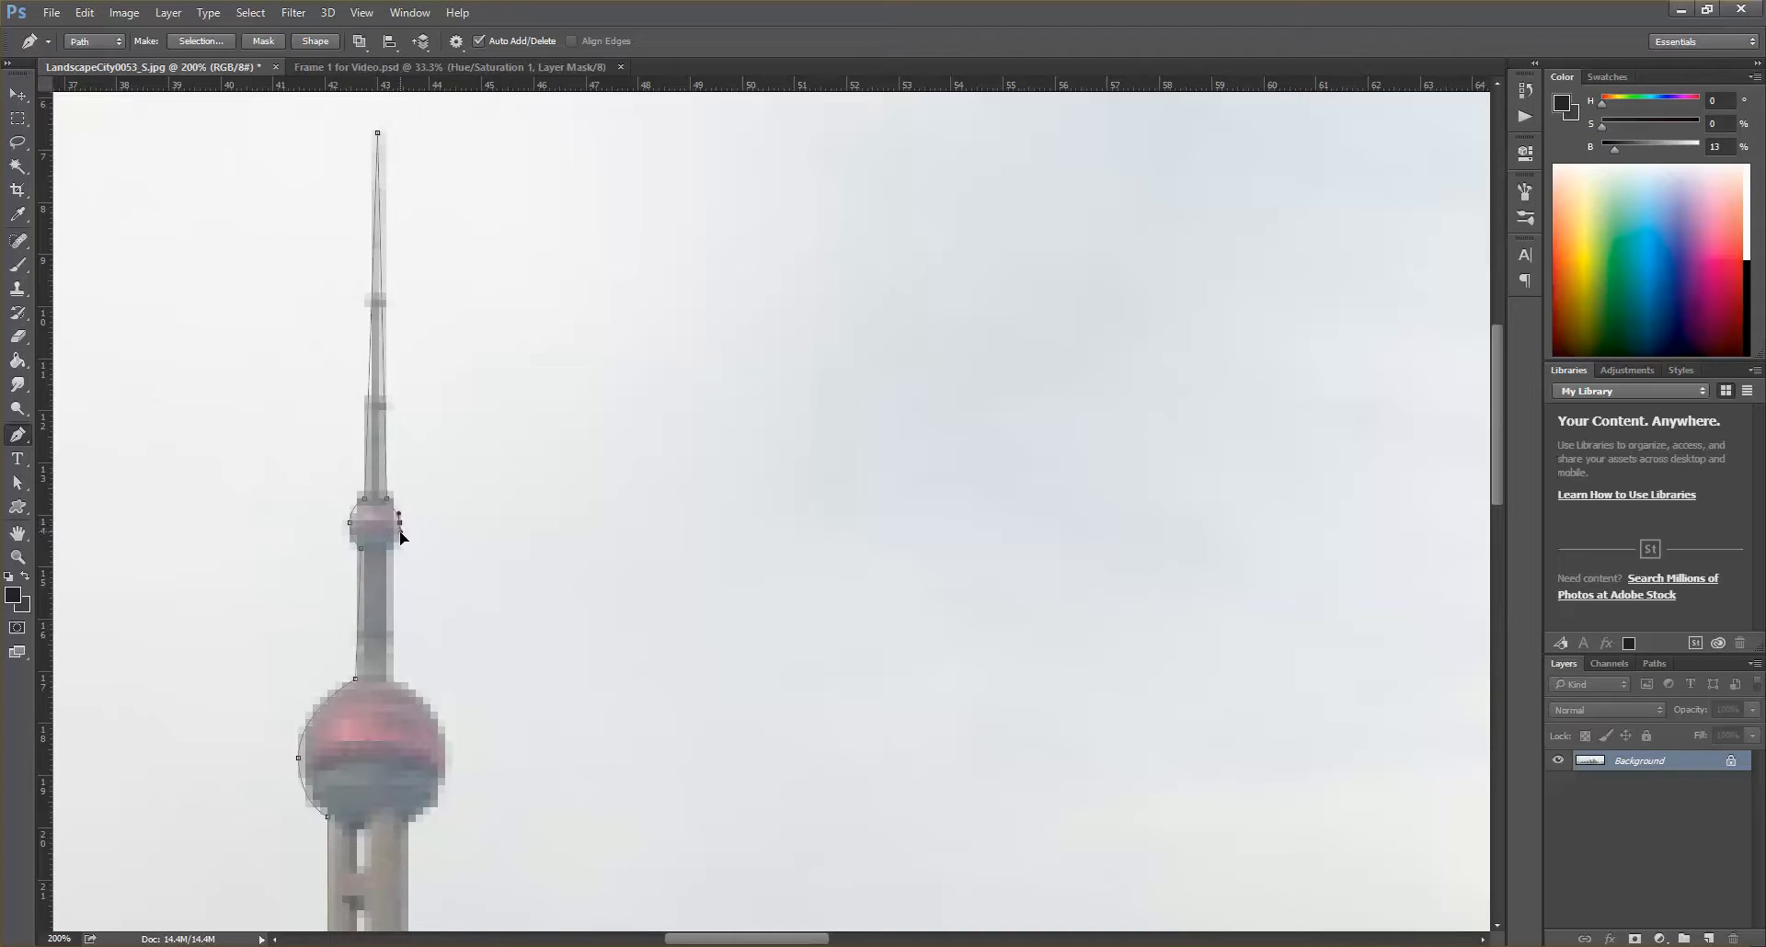
- Trace the right side of the small sphere and upper shaft, then curve the path around the large sphere
drag(398, 538, 399, 540)
click(390, 550)
click(395, 681)
drag(446, 759, 446, 811)
- Run the path down the right edge of the tower's shaft to the lower sphere, undoing the misplaced roof point beyond it
scroll(414, 832, down, 3)
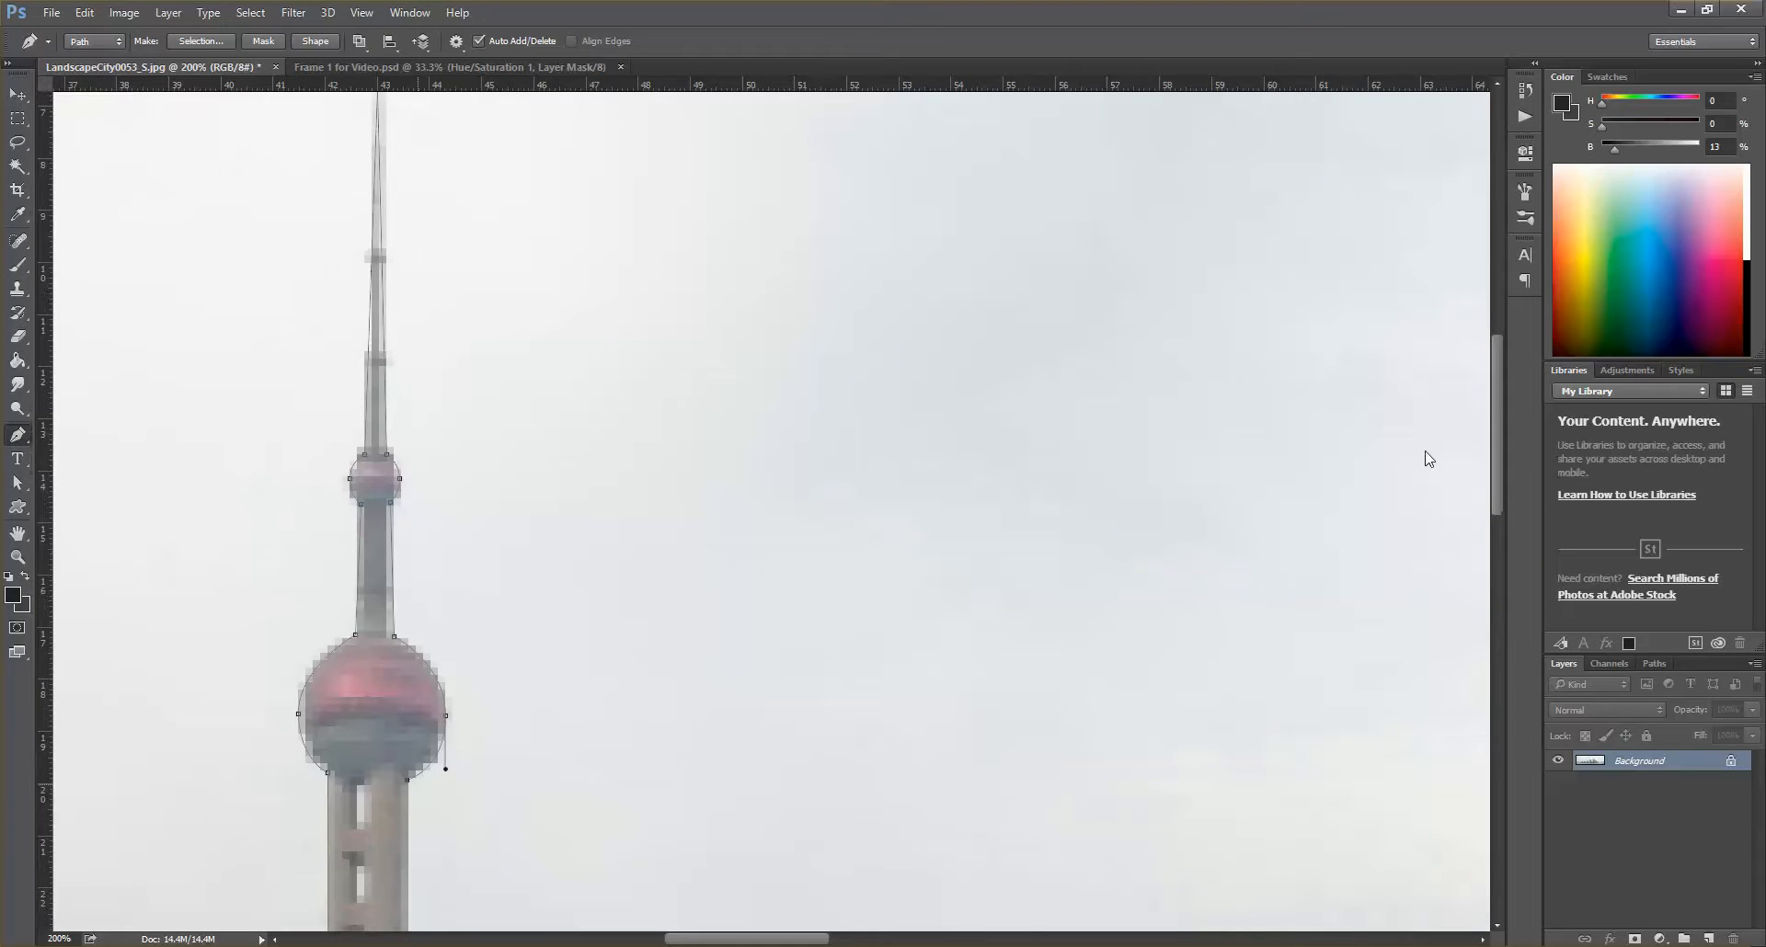
drag(1495, 425, 1491, 515)
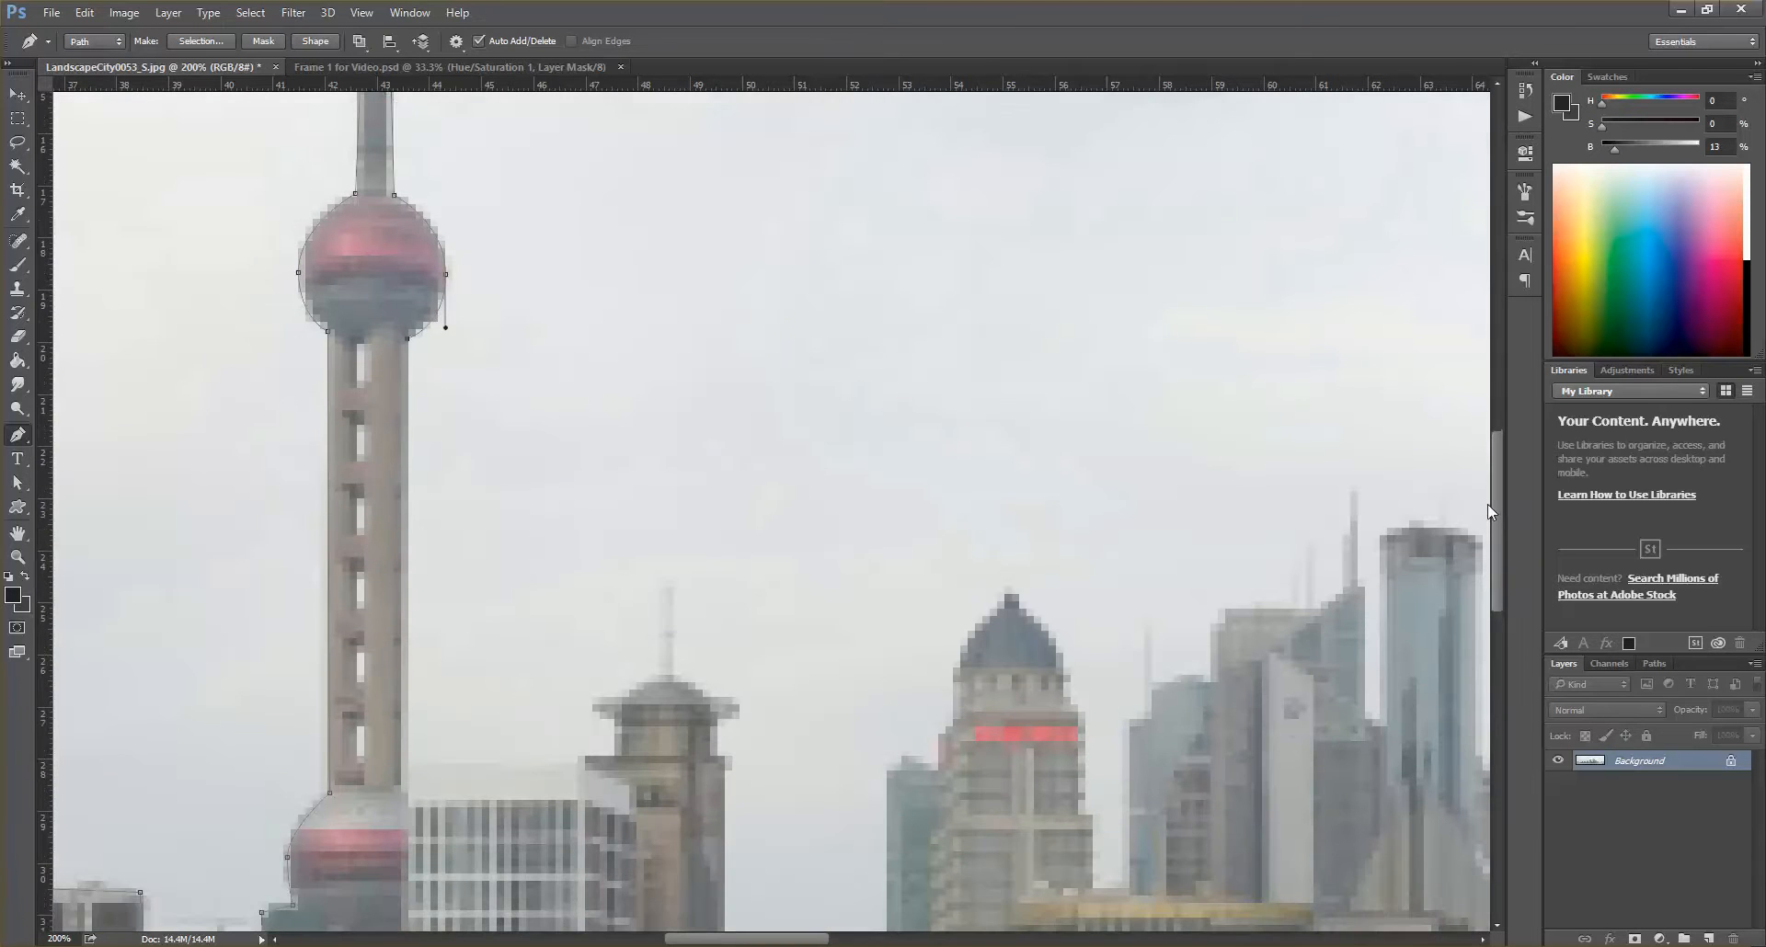
click(403, 788)
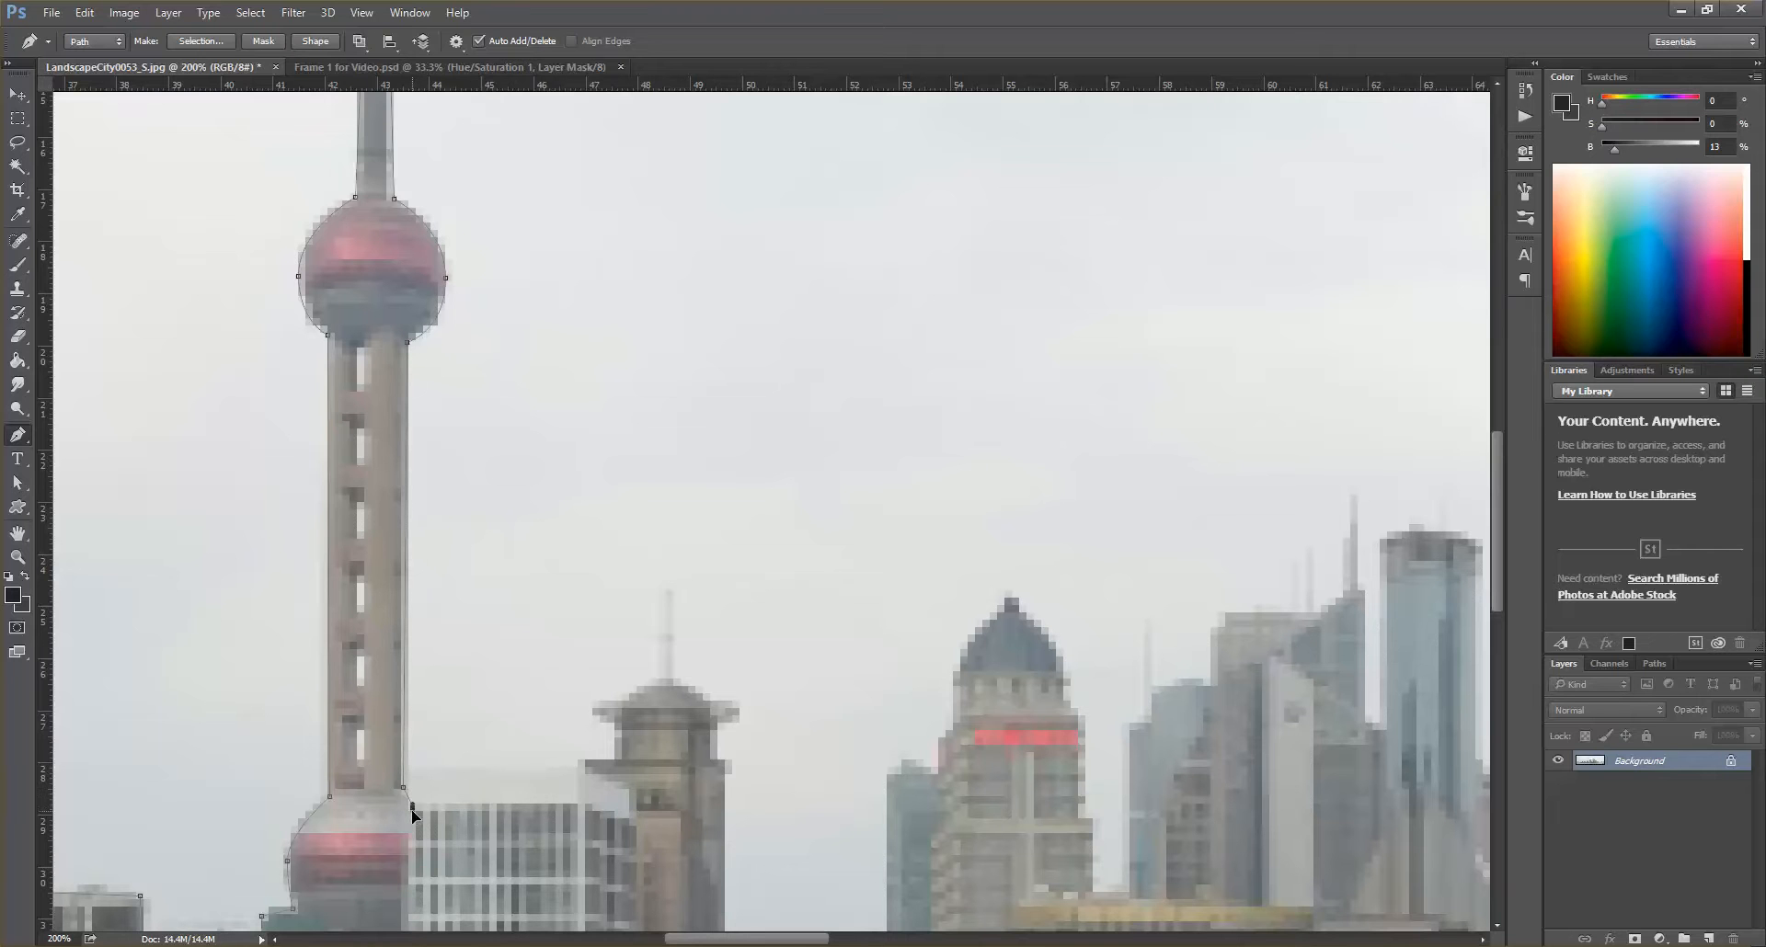
click(476, 804)
key(ctrl+z)
key(ctrl+alt+z)
- Continue the path across the white gridded building's roof and up to the canopy edge of the round-roofed tower
click(585, 811)
click(585, 761)
click(619, 720)
click(590, 706)
drag(646, 686, 665, 664)
key(ctrl+z)
click(624, 702)
drag(659, 683, 678, 683)
click(662, 590)
key(ctrl+alt+z)
key(ctrl+alt+z)
- Trace the round-roofed tower's dome, antenna, canopy and the ledge below it with the path
drag(637, 691, 644, 685)
click(660, 682)
click(665, 593)
click(673, 683)
click(708, 699)
click(740, 700)
key(ctrl+z)
click(716, 760)
click(727, 761)
- Run the path down the round-roofed tower's right edge and over the small distant buildings beside it
scroll(736, 797, down, 2)
scroll(735, 803, down, 5)
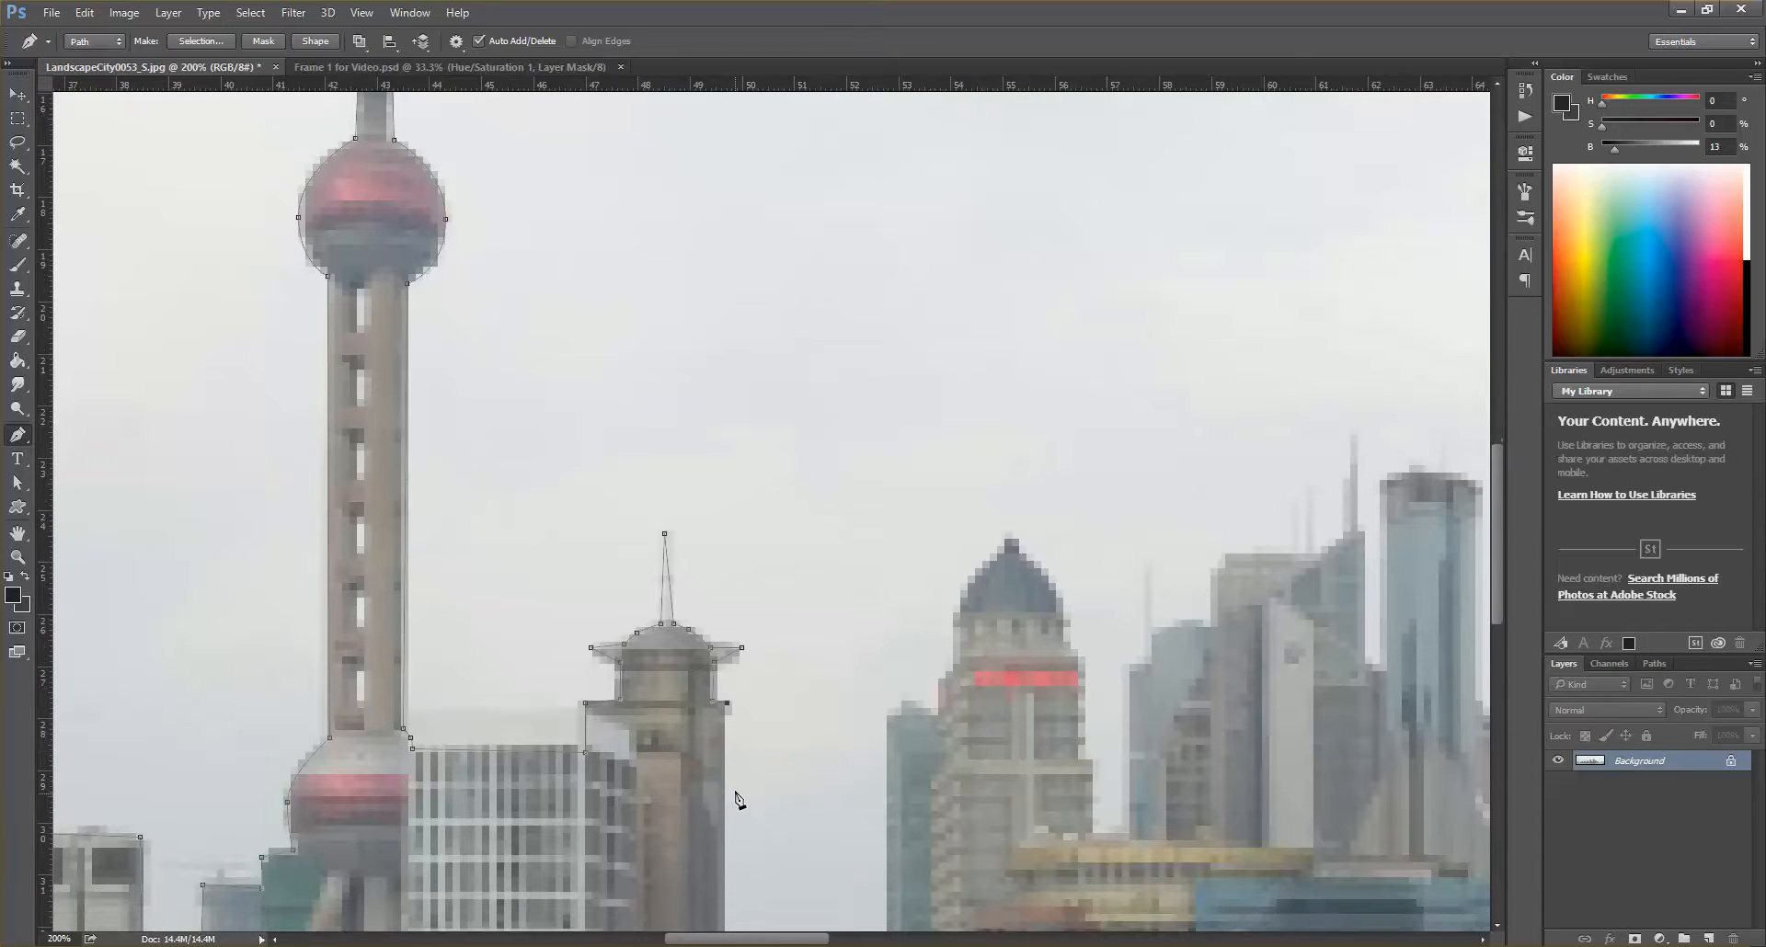
scroll(1488, 646, down, 15)
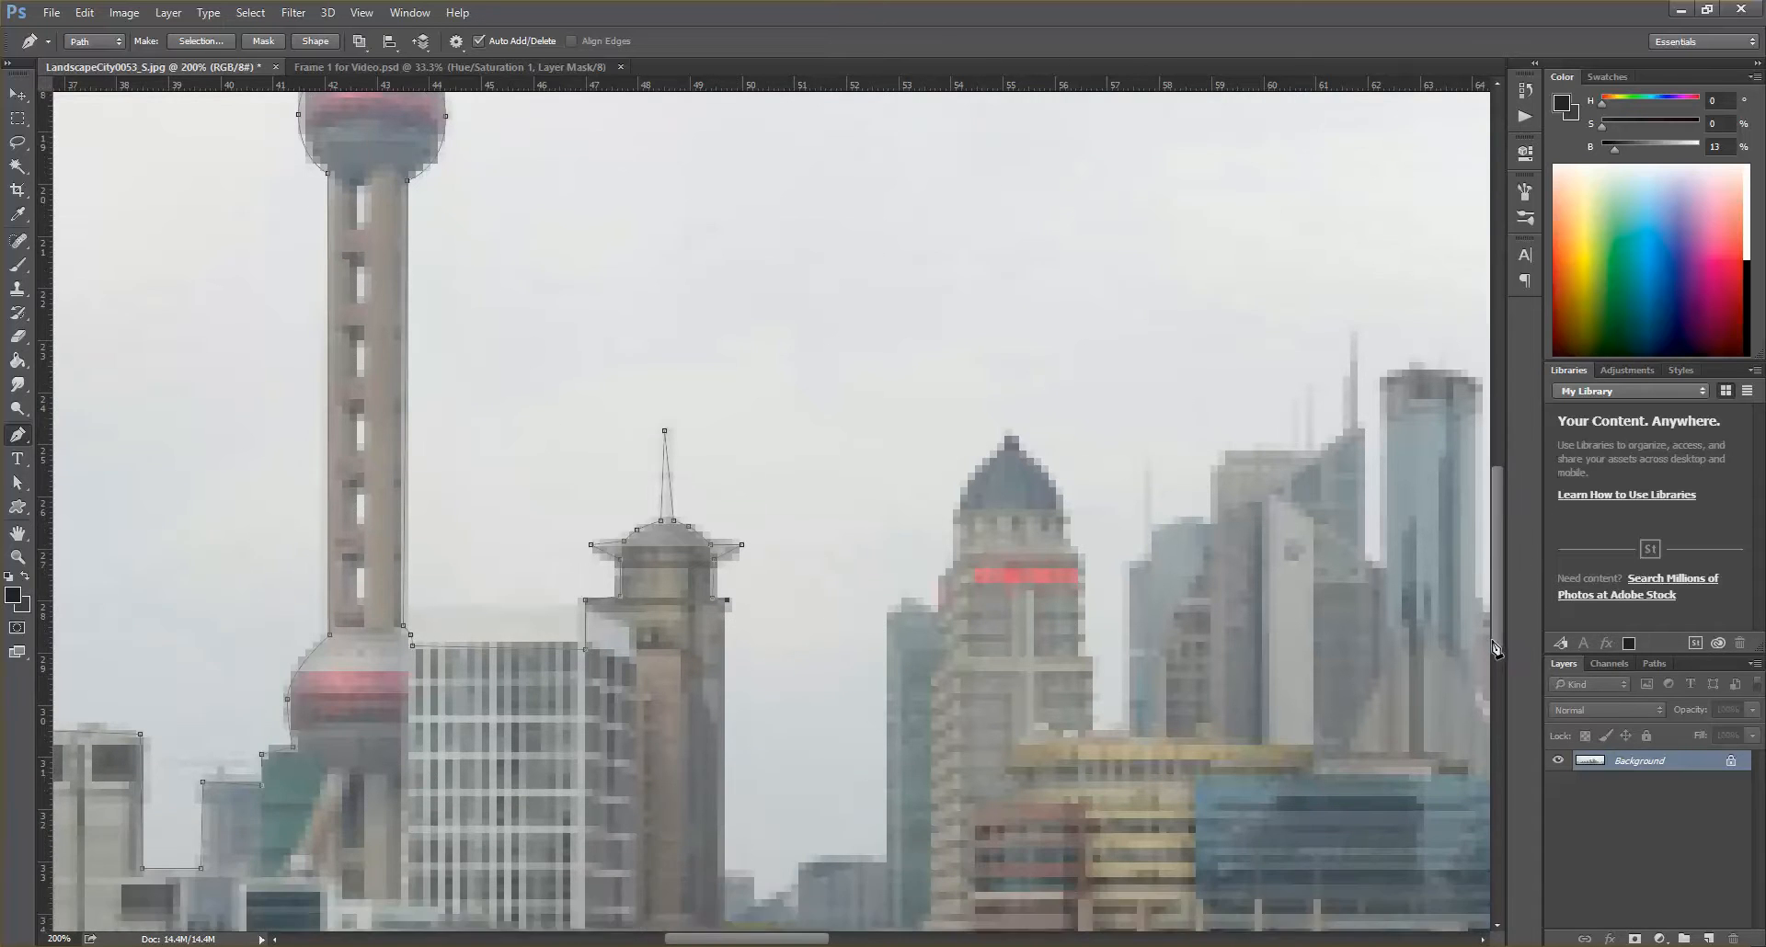
scroll(1482, 561, up, 11)
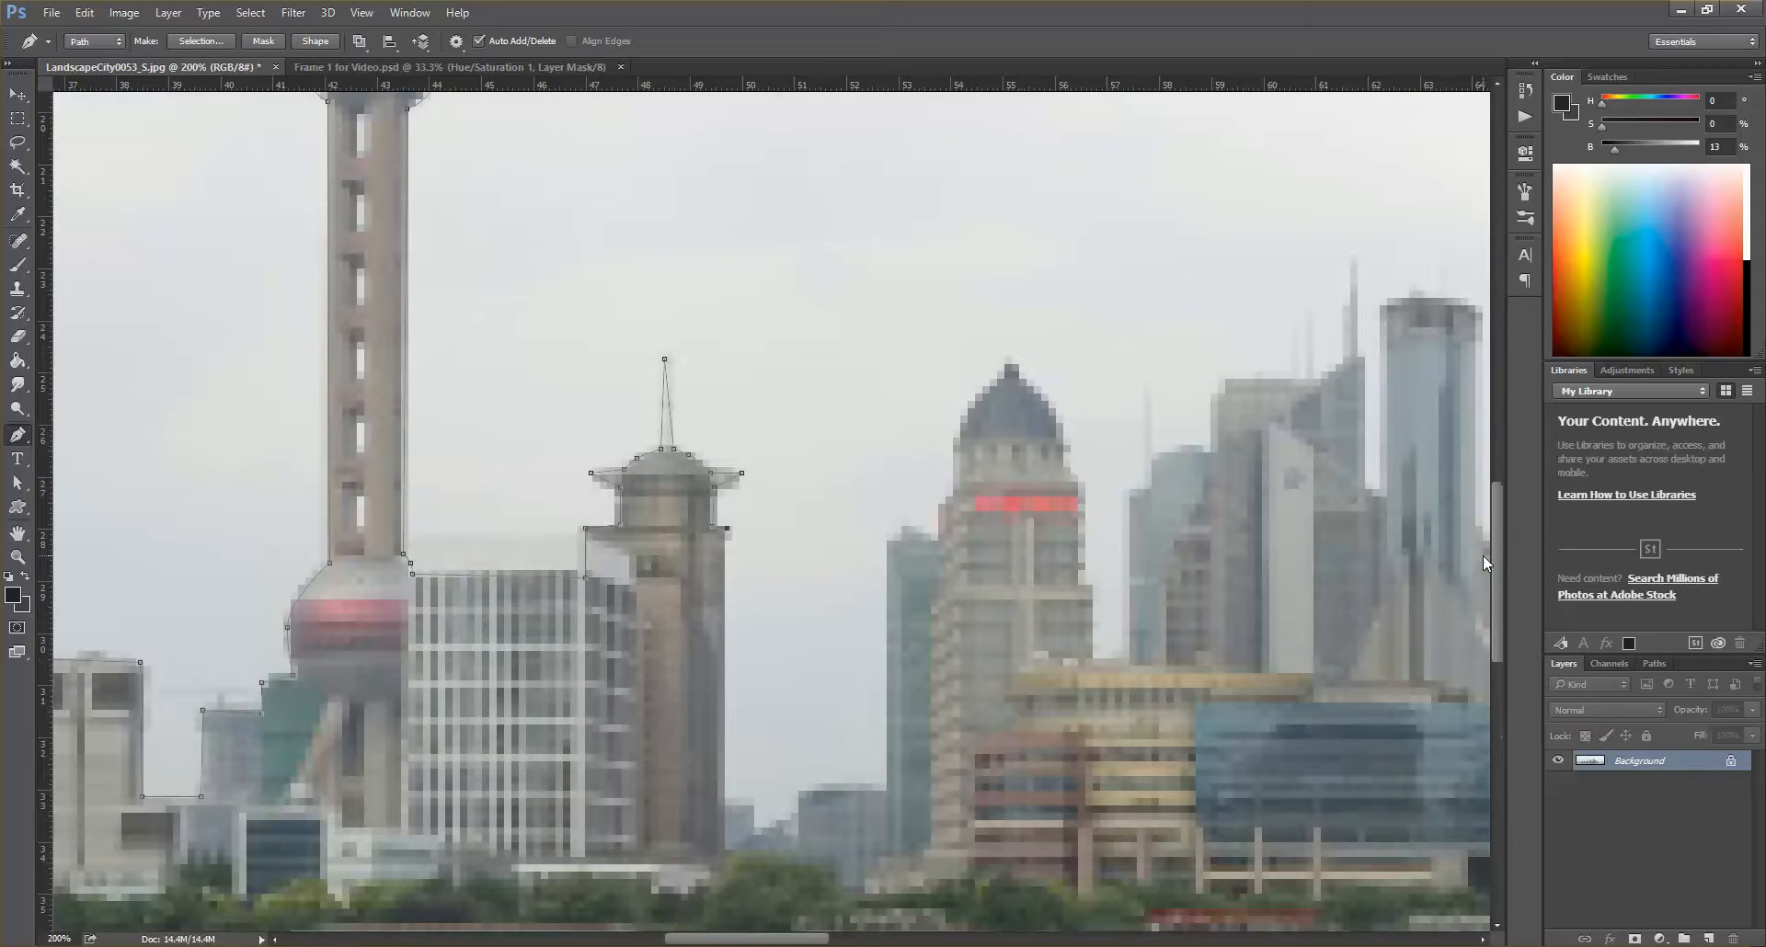
click(725, 794)
click(755, 795)
click(756, 824)
click(798, 805)
click(798, 782)
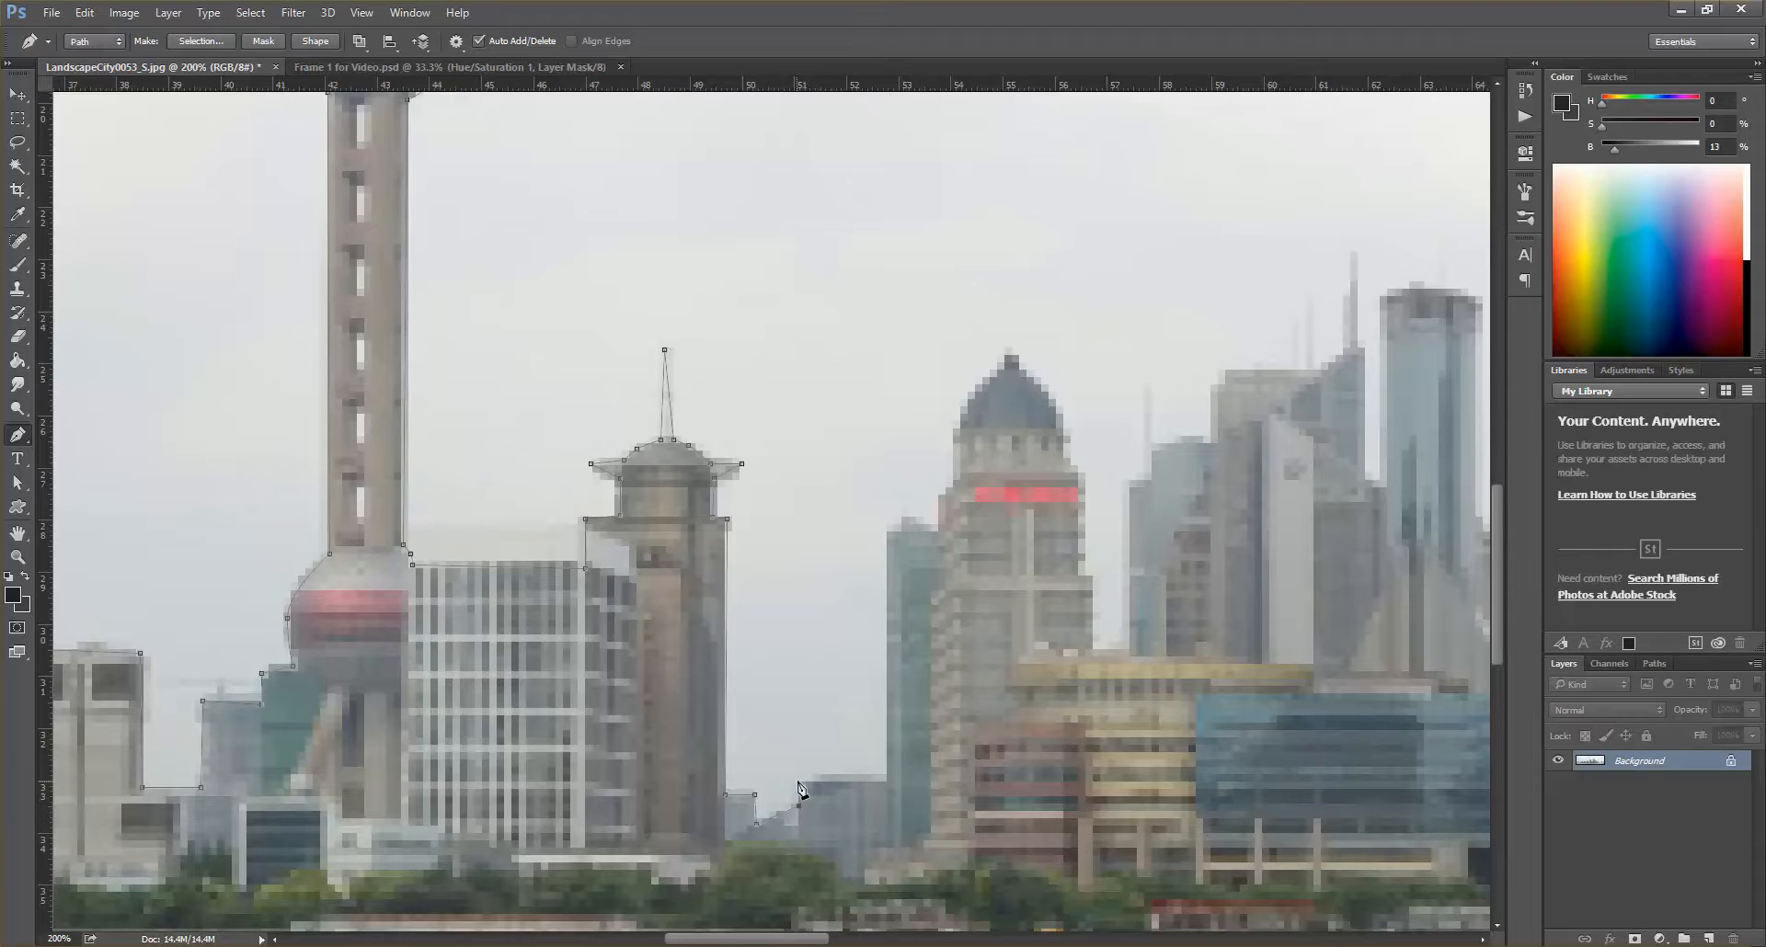
- Trace the path over the narrow teal building and up the stepped left side of the domed tower onto its dome
click(888, 785)
click(887, 531)
click(938, 530)
click(938, 495)
click(954, 485)
click(955, 432)
drag(978, 389, 995, 375)
- Trace the stepped right side of the domed tower and continue along the roof of the low yellow-banded building
click(1061, 431)
click(1065, 479)
click(1083, 484)
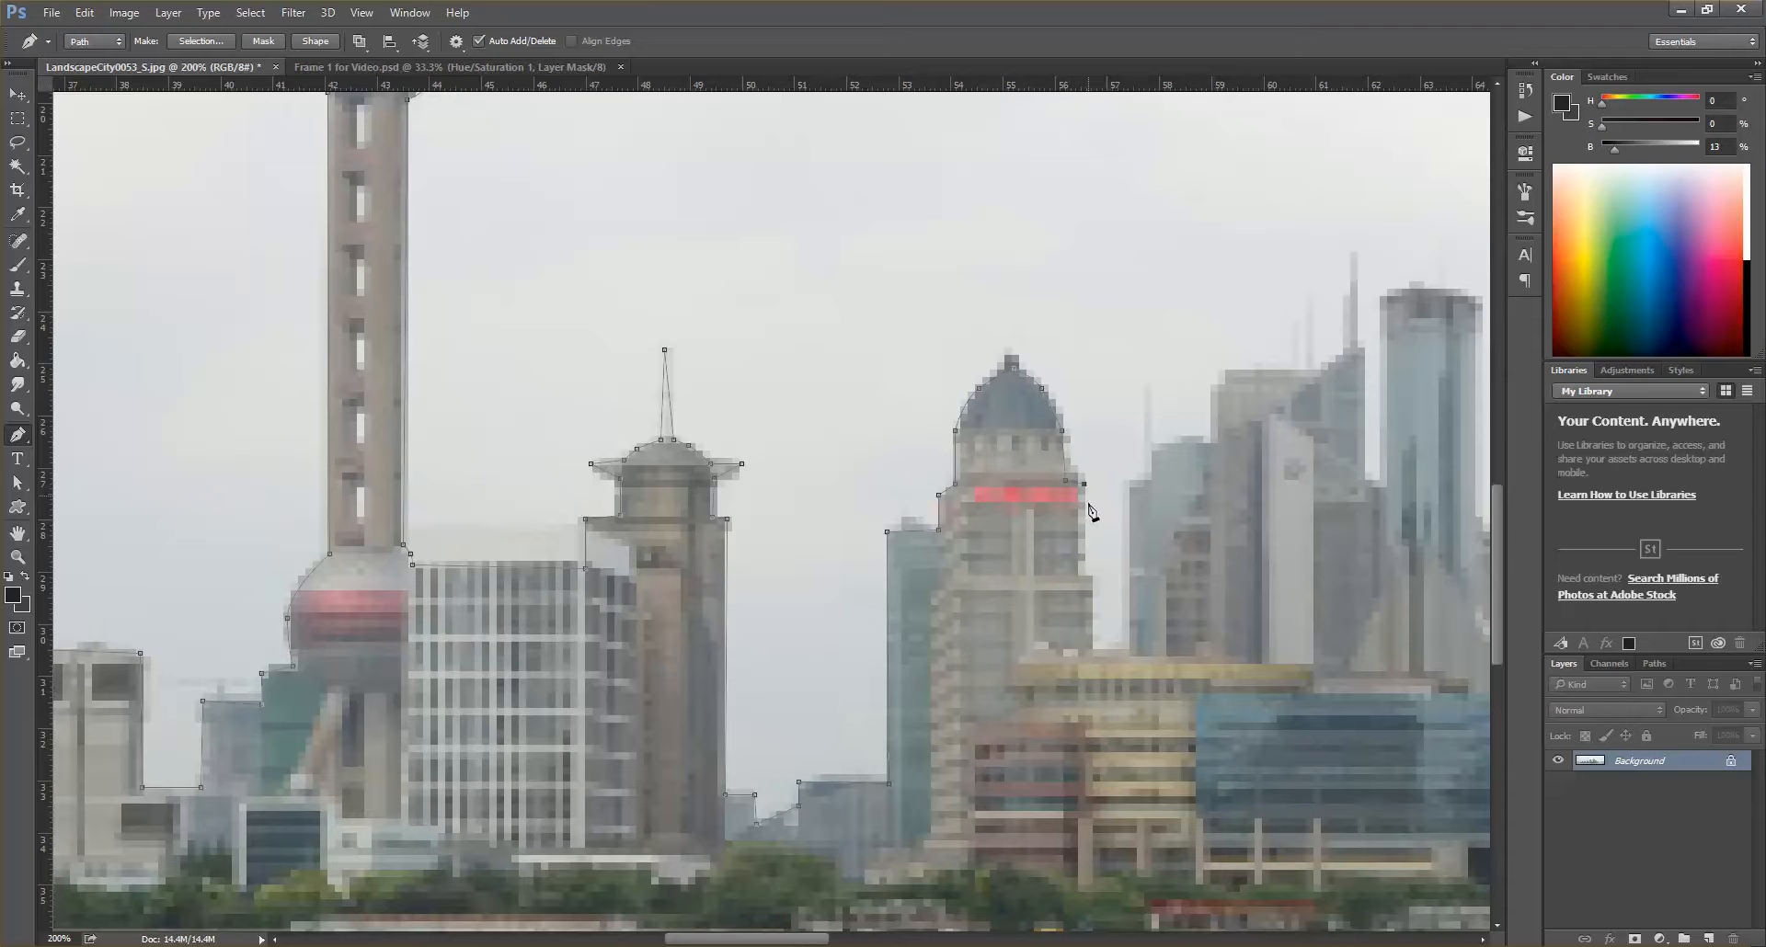
click(1085, 574)
click(1094, 573)
click(1091, 648)
click(1312, 664)
- Carry the path along the riverbank below the buildings and close it at its starting point by the twin-block building
scroll(1317, 897, down, 1)
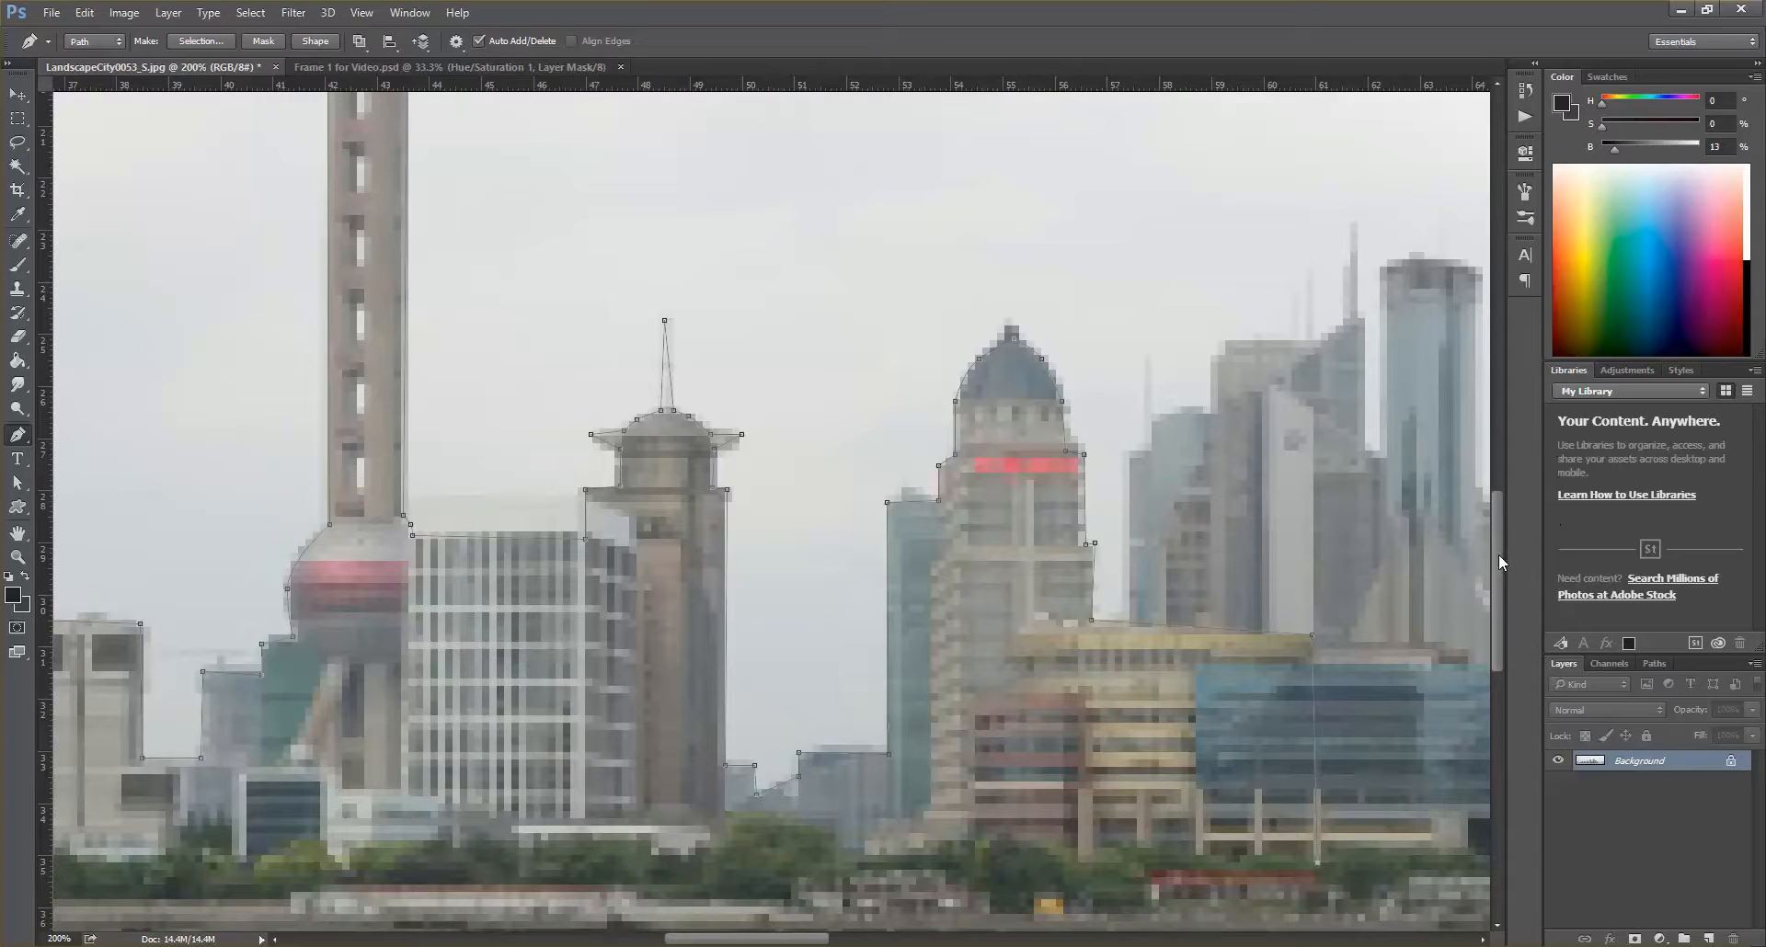
scroll(1492, 604, down, 5)
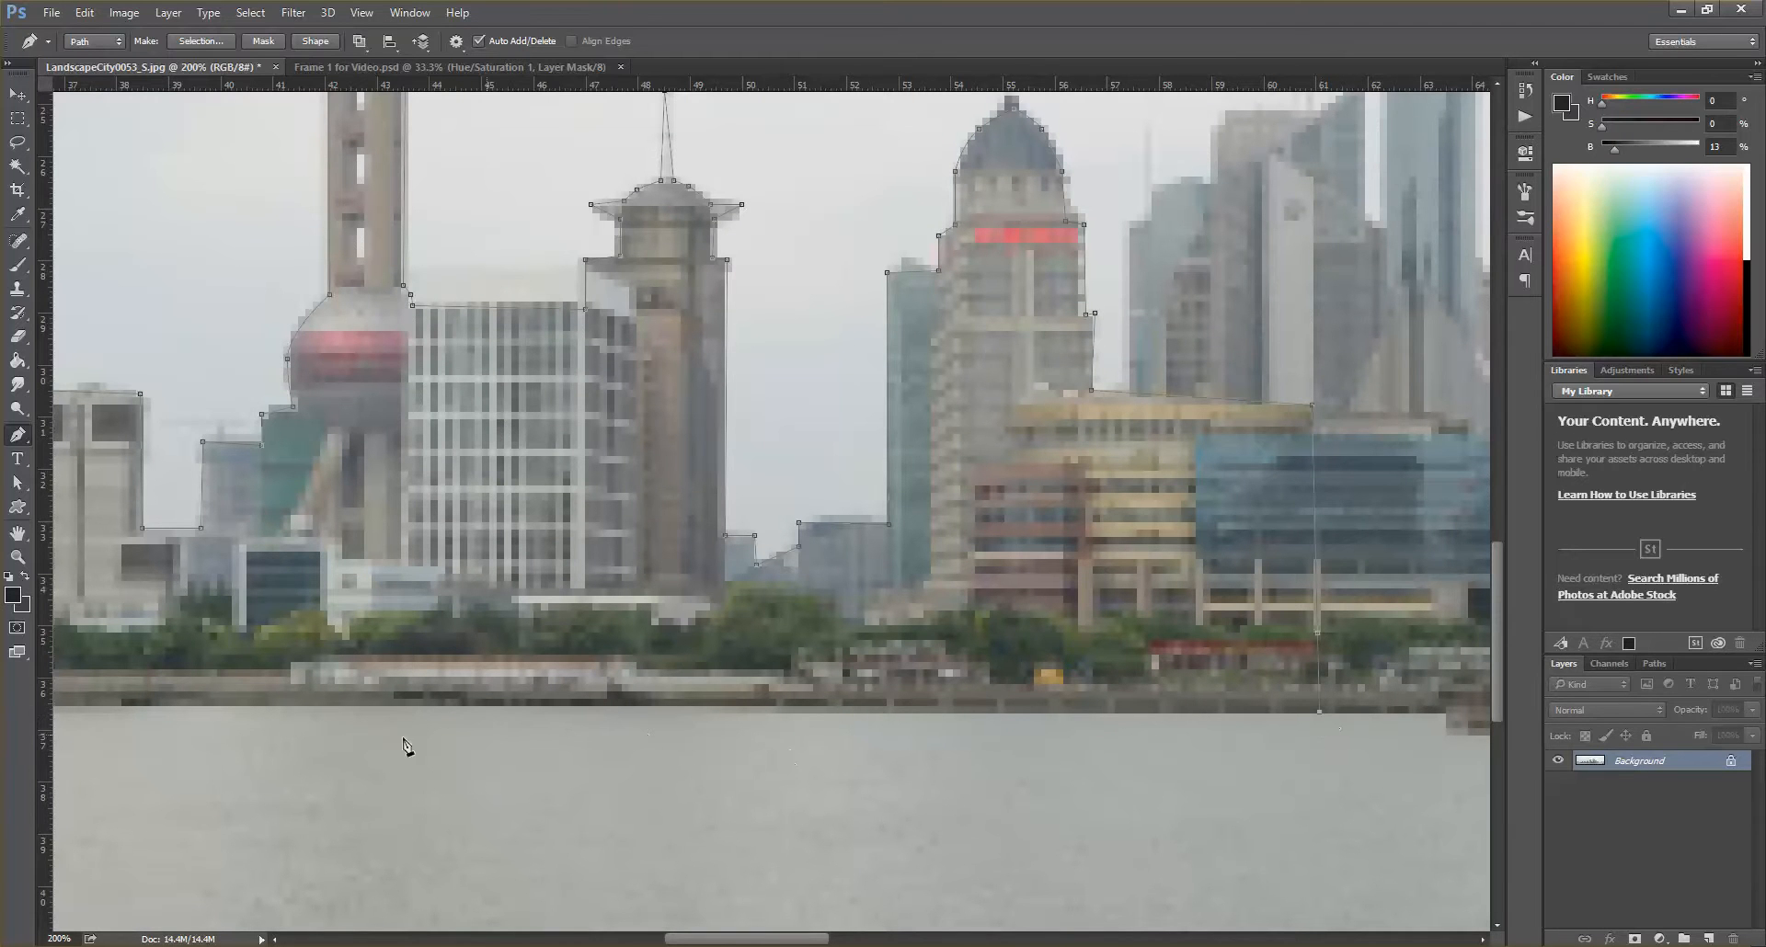
drag(771, 943, 741, 942)
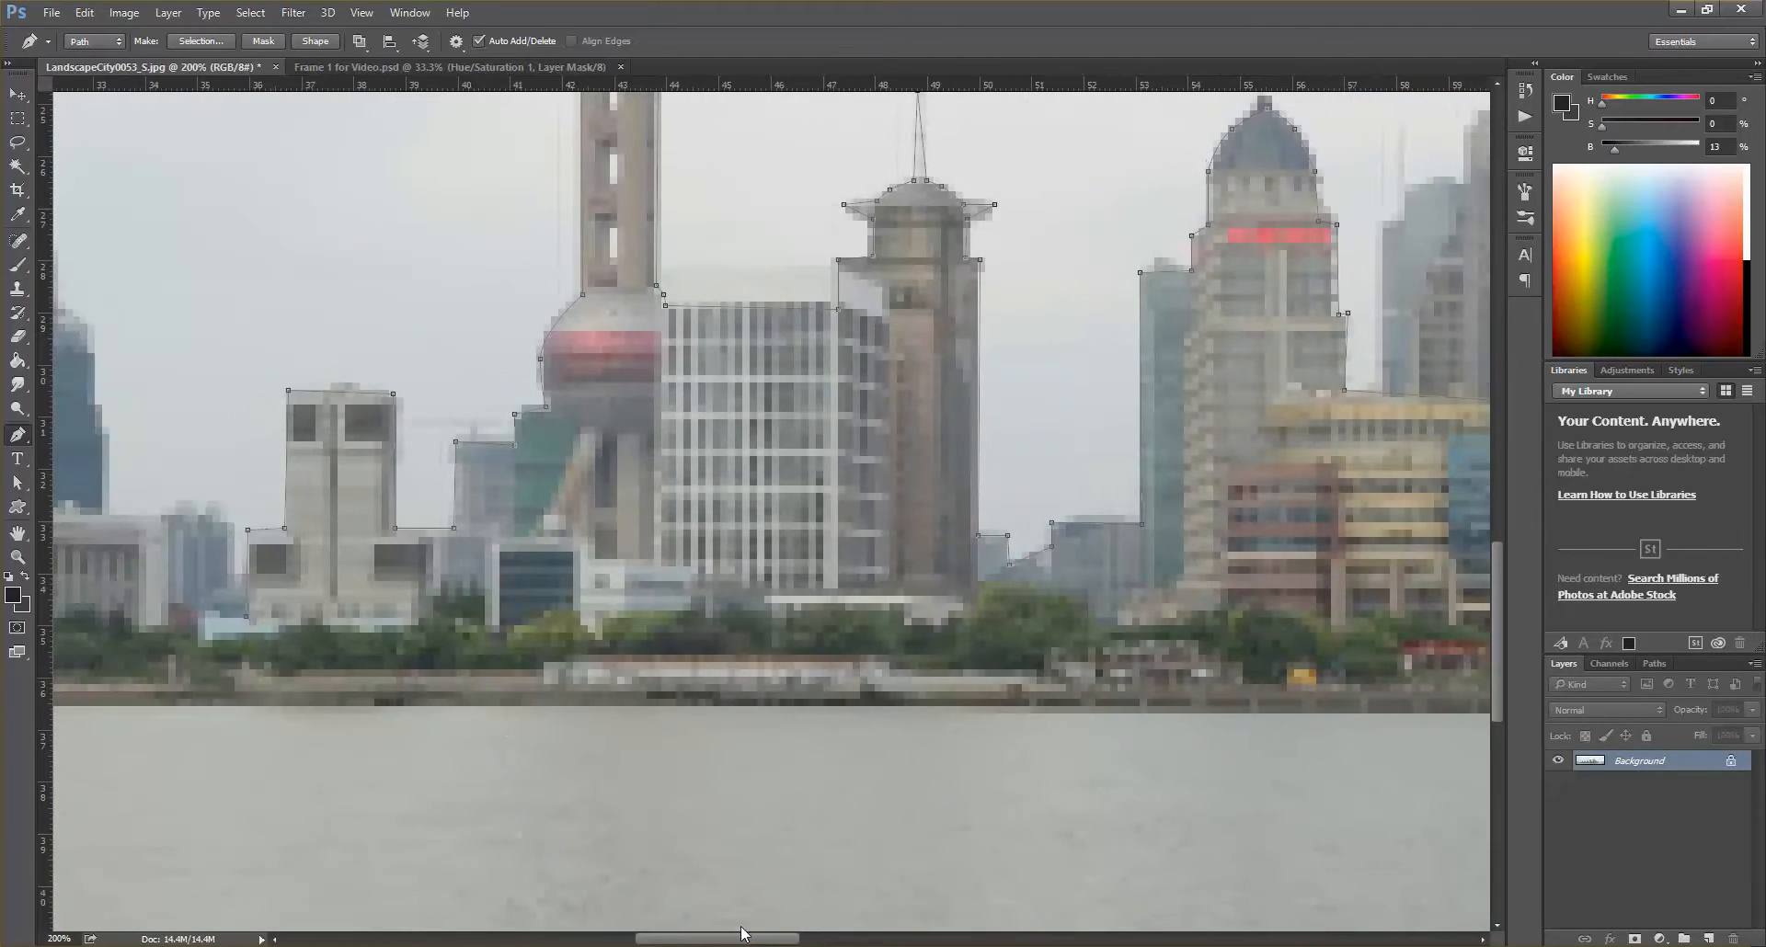
click(244, 705)
click(245, 617)
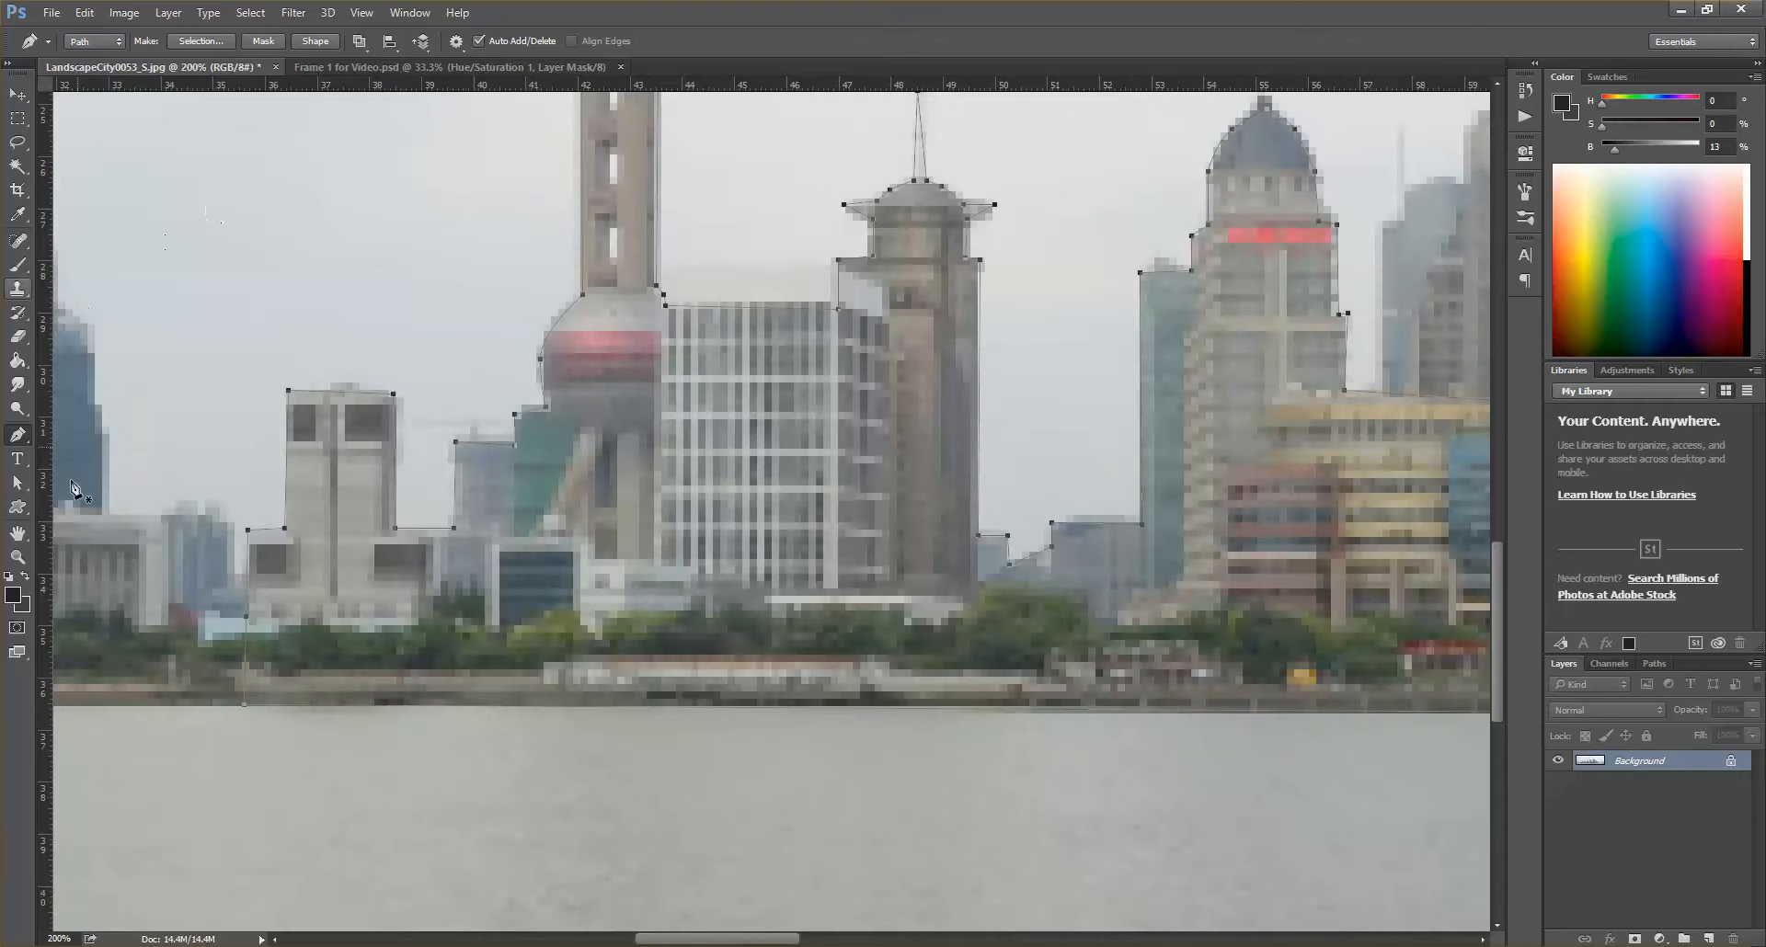
- Switch to the Delete Anchor Point Tool and examine both ends of the closed path along the riverbank
click(20, 437)
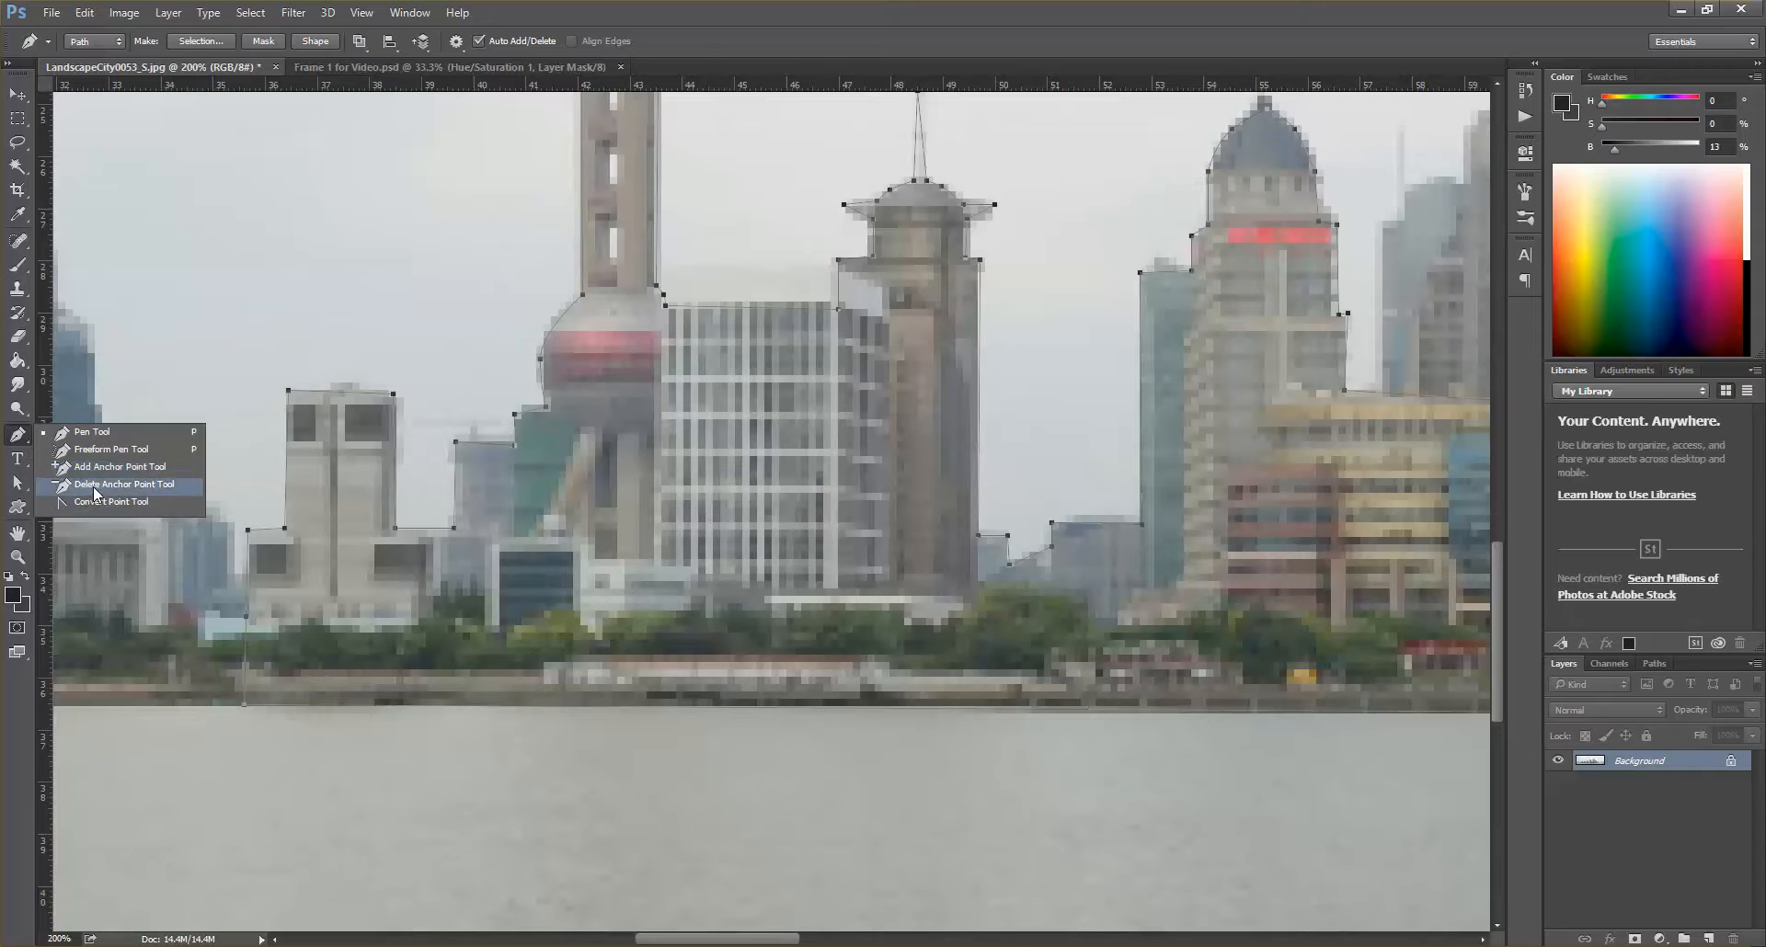
click(128, 483)
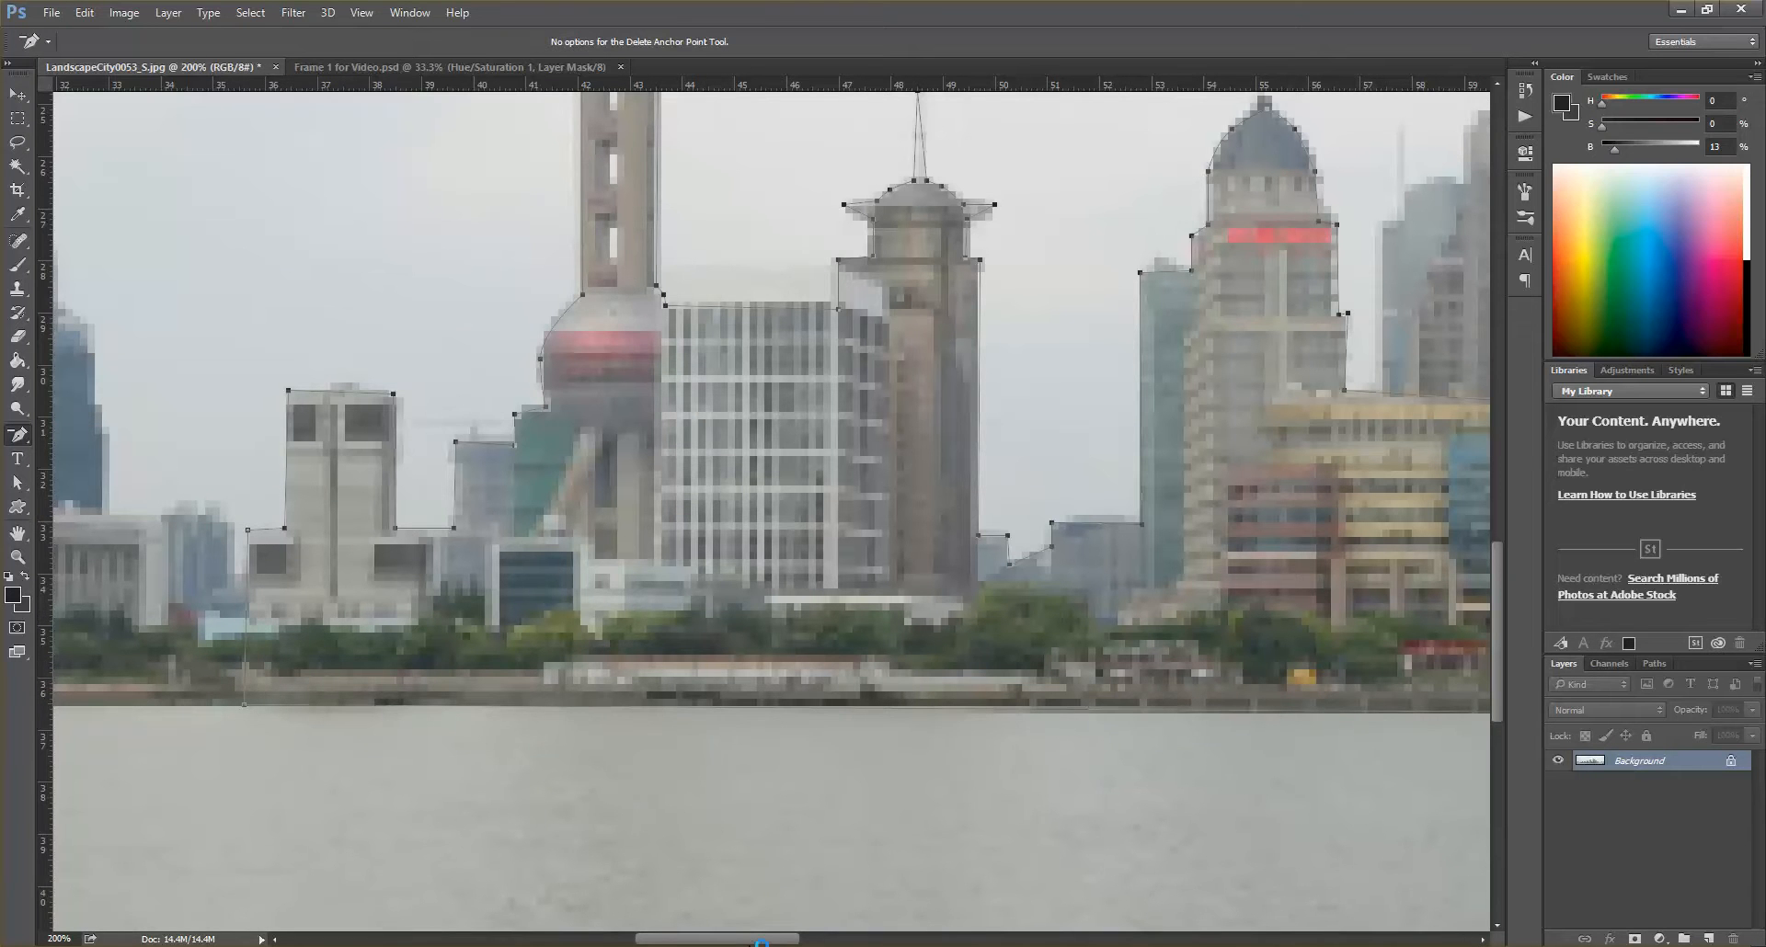
drag(771, 940, 858, 941)
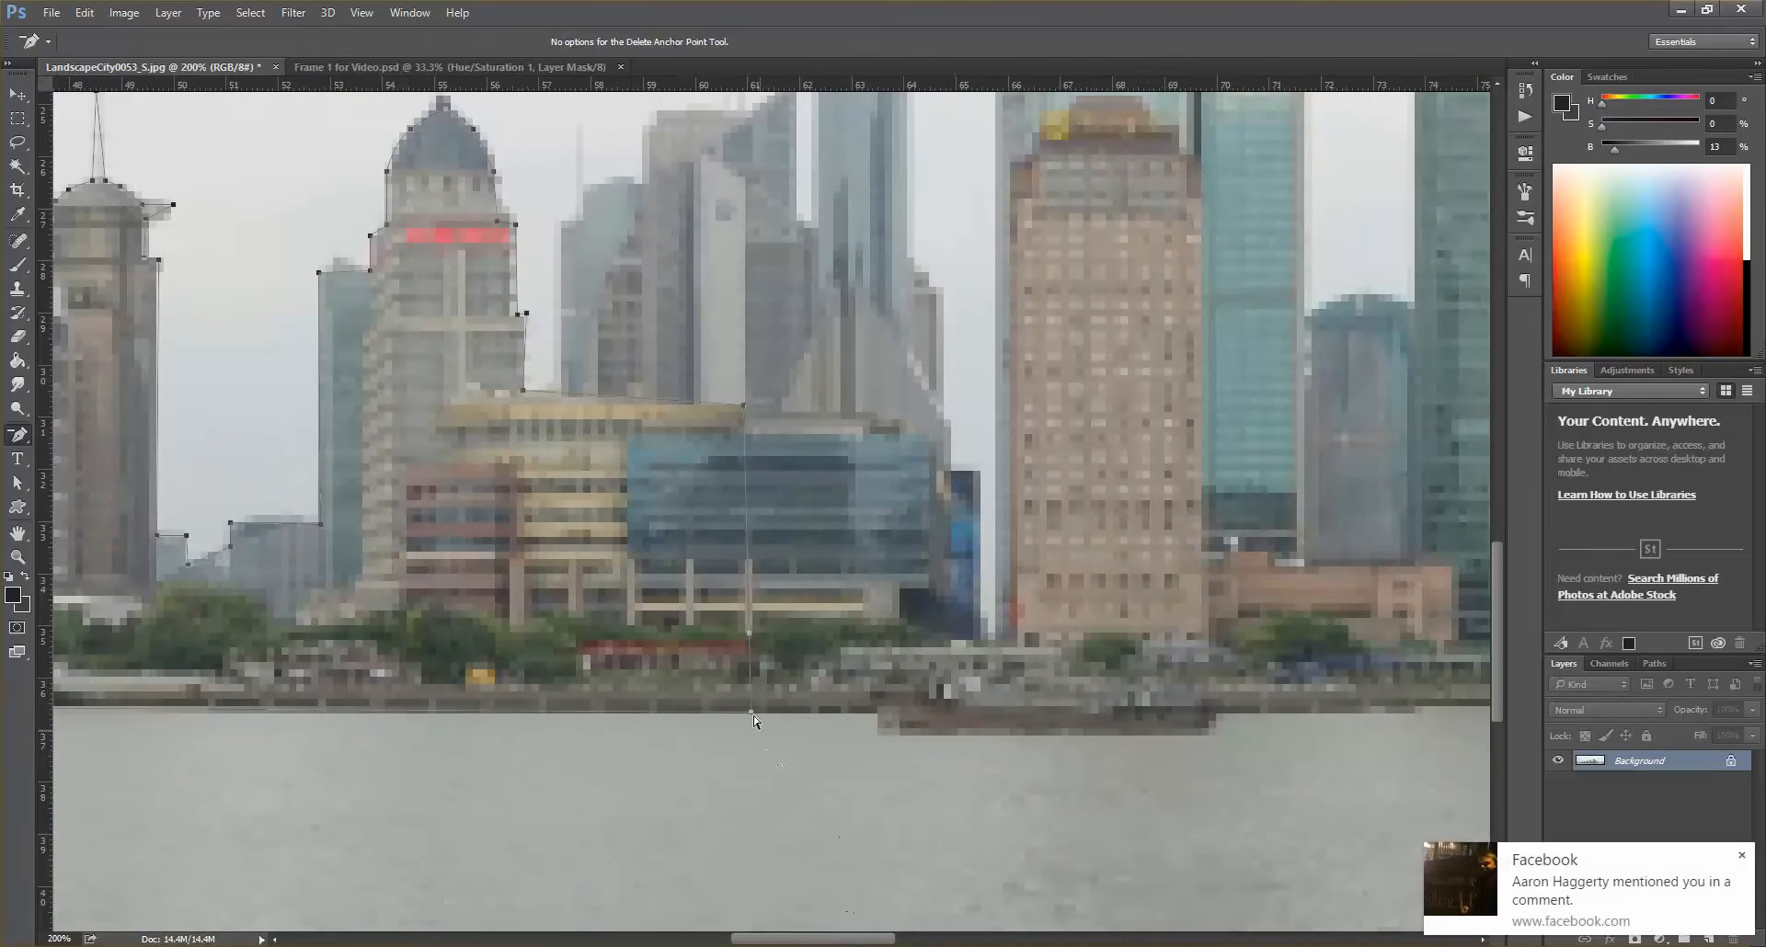
click(1741, 856)
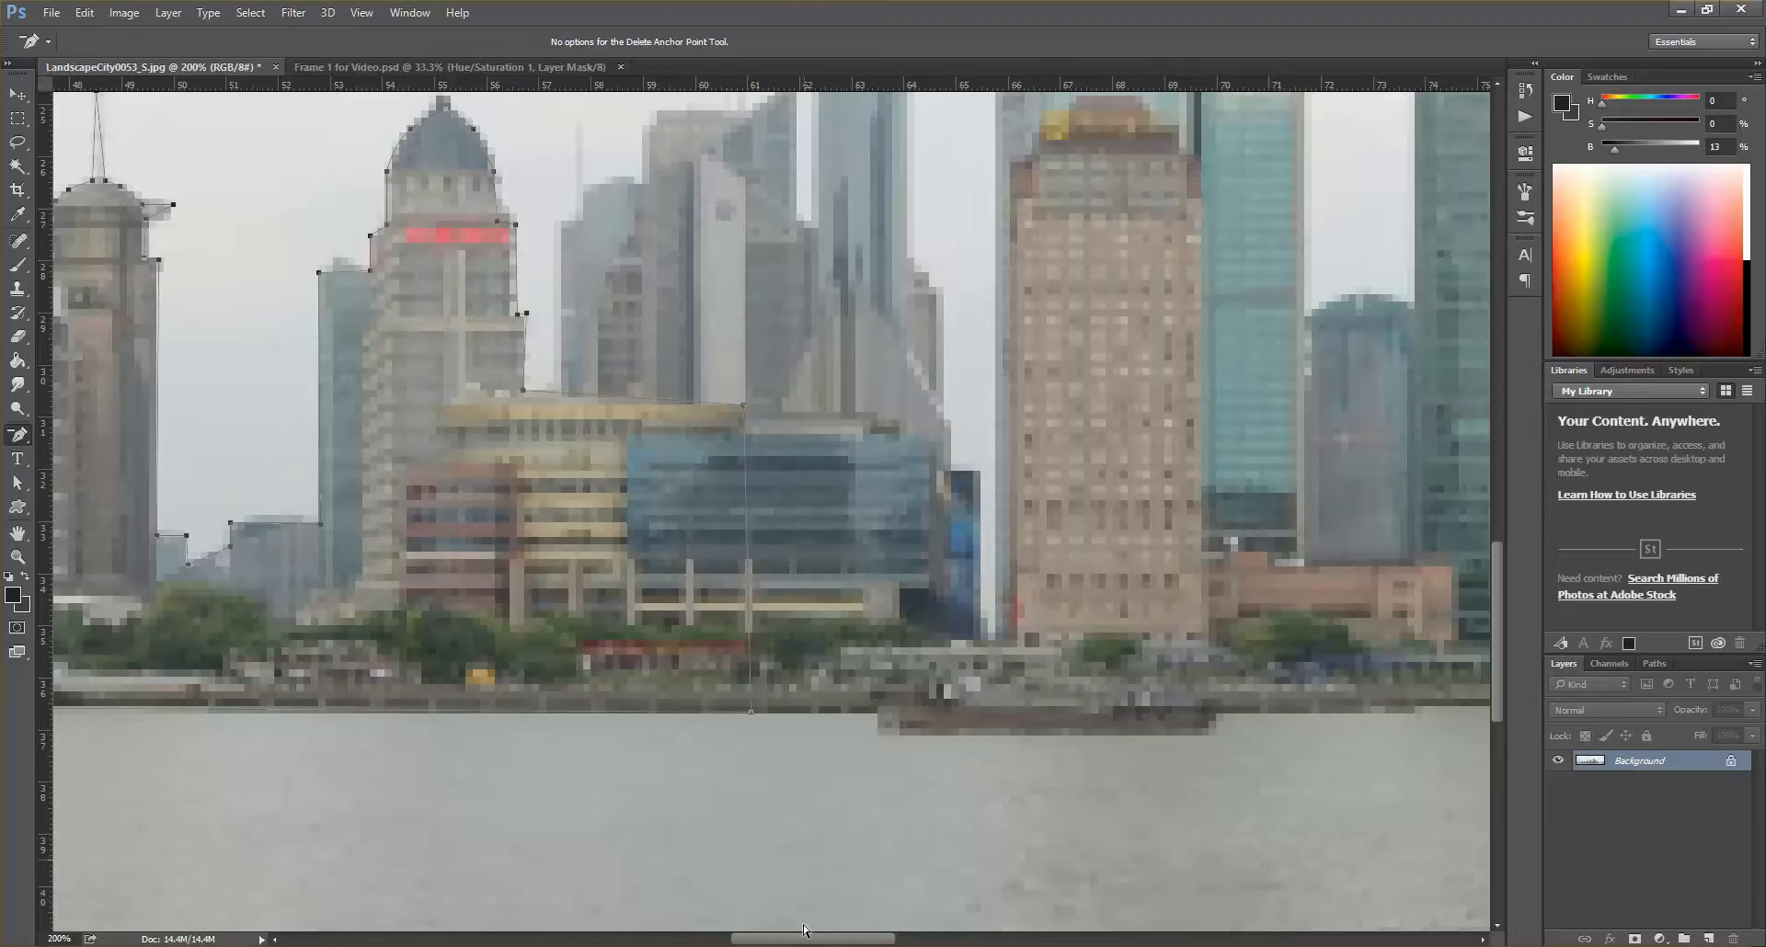
drag(827, 942, 742, 944)
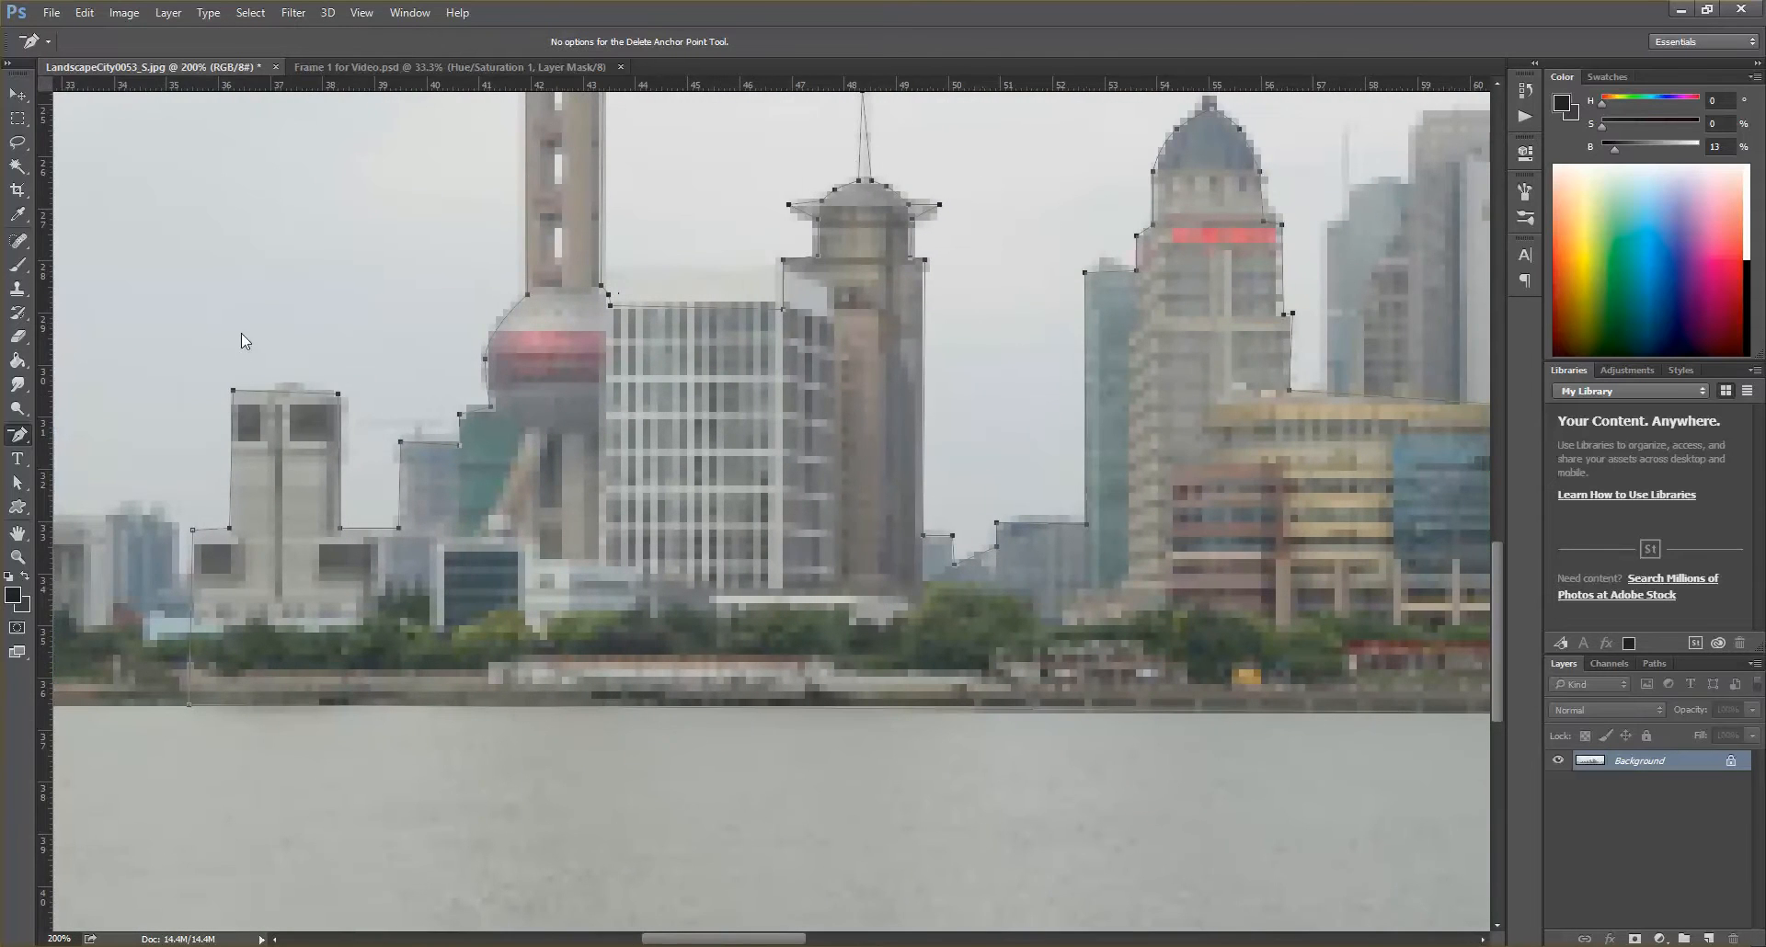
- Add an anchor point to the path along the twin-block building's roof with the Add Anchor Point Tool
right_click(17, 436)
click(107, 467)
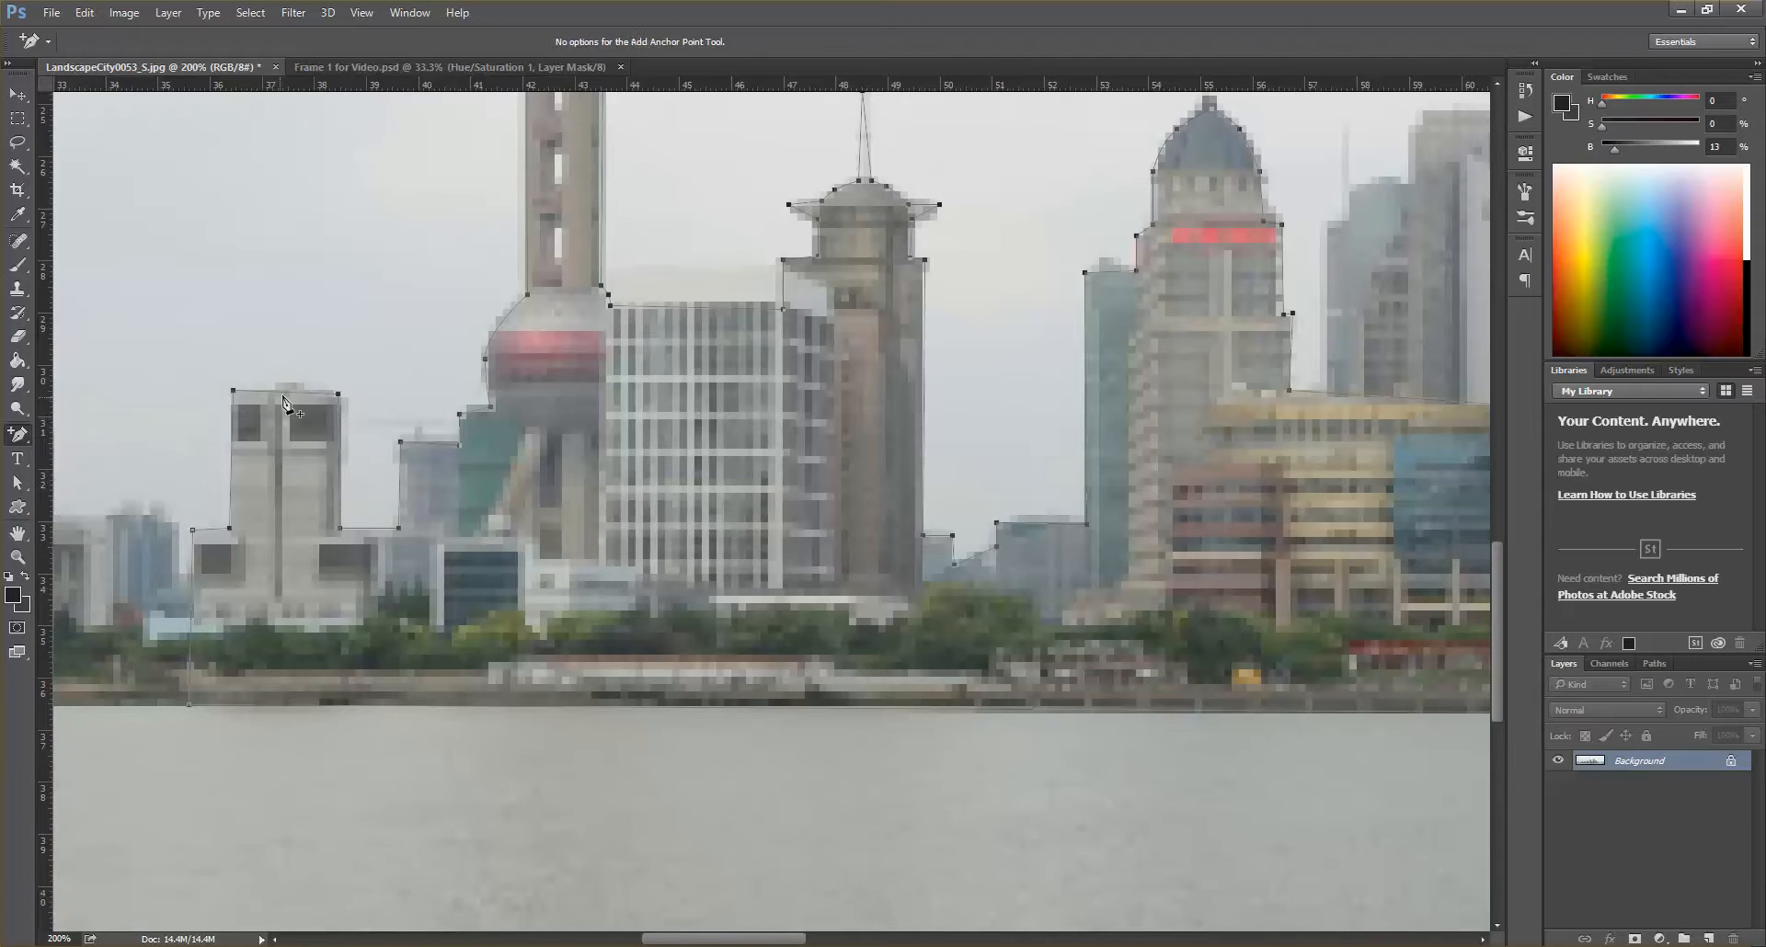
drag(291, 392, 324, 436)
- Try to reposition the new roof anchor with the Move Tool and dismiss the alert
click(14, 96)
click(14, 97)
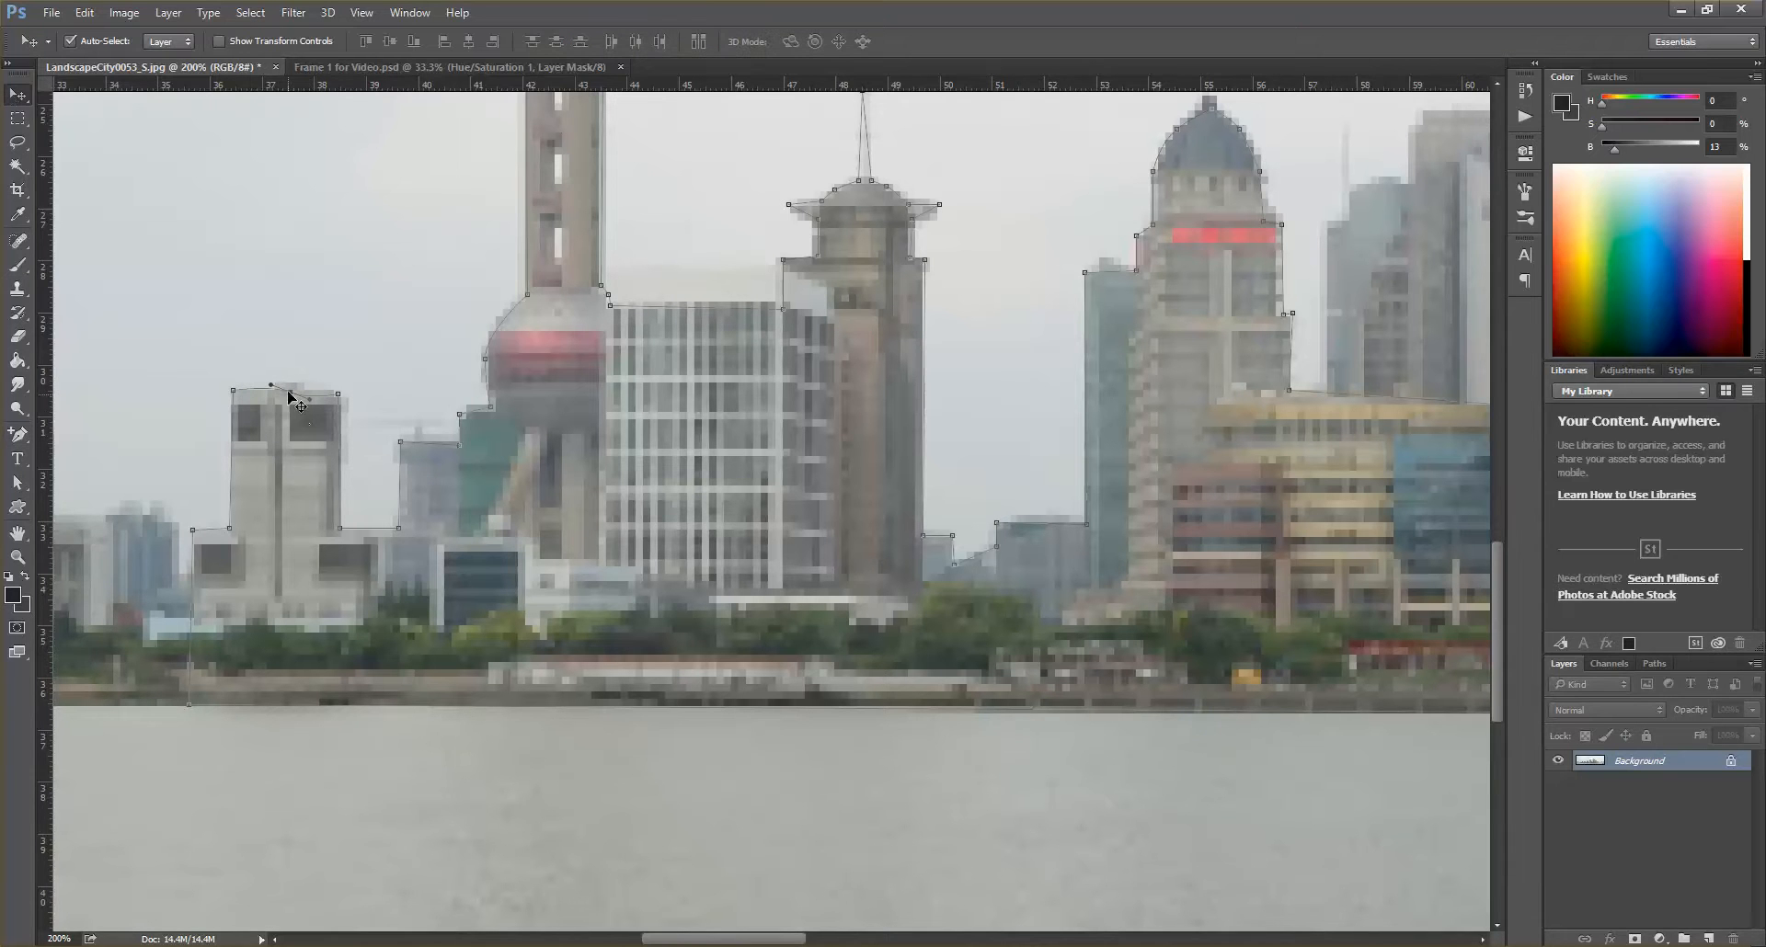
drag(289, 402, 331, 425)
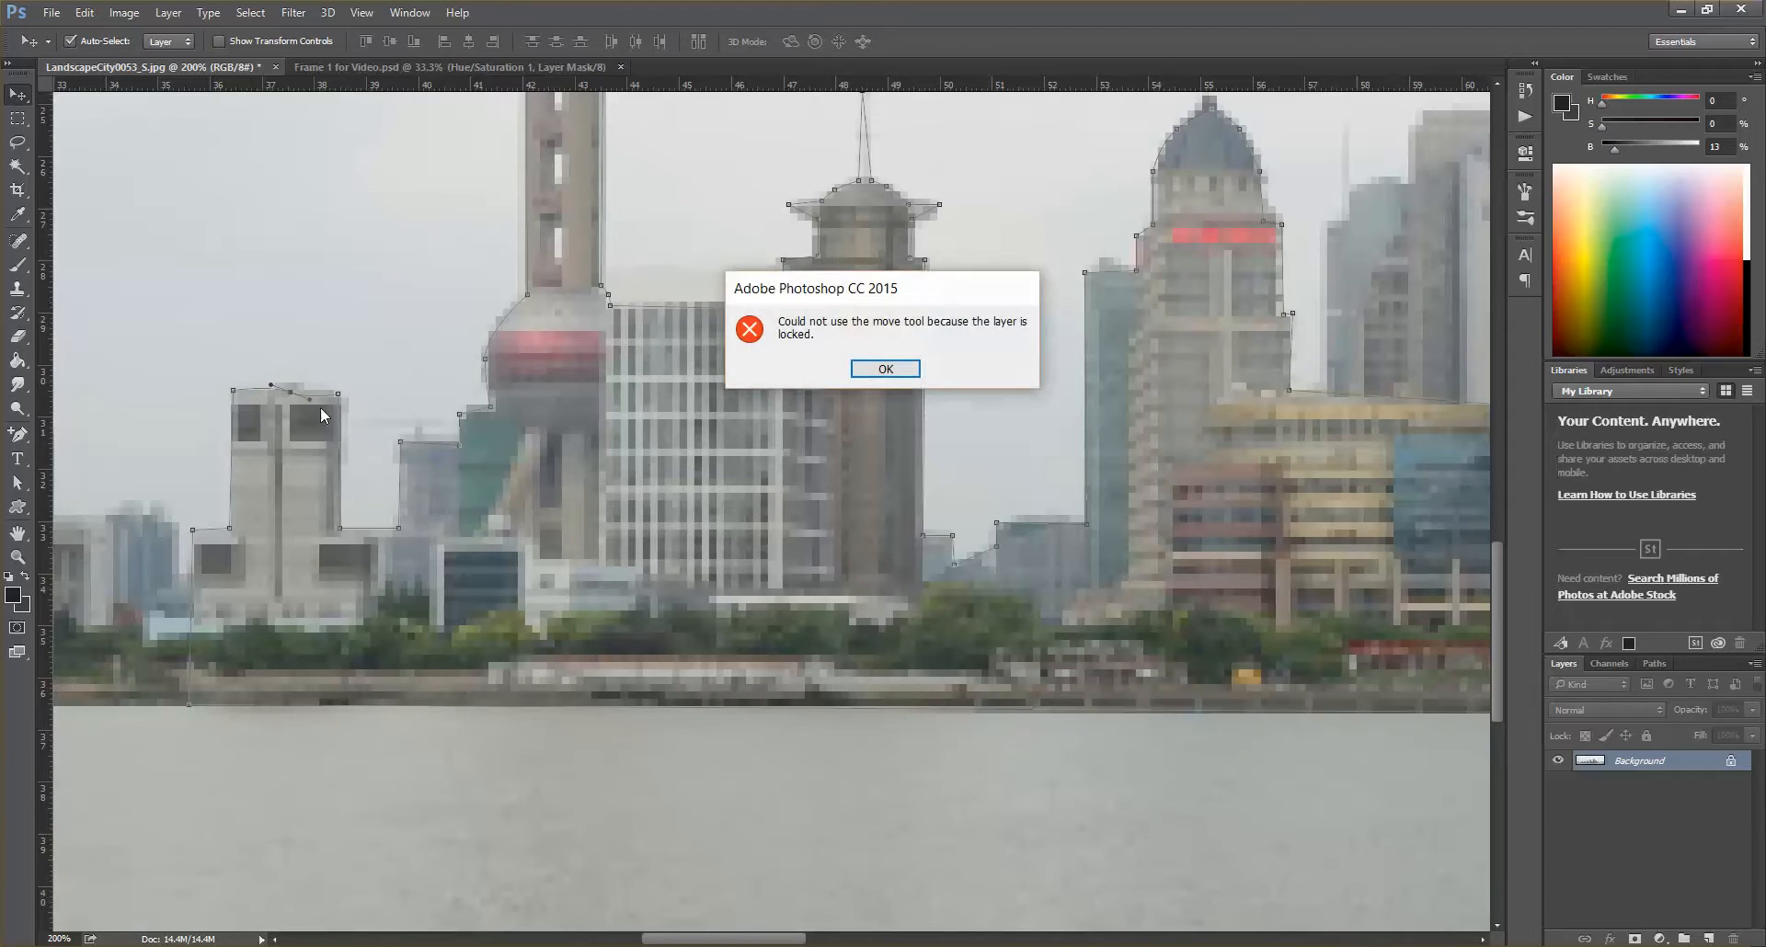
click(887, 368)
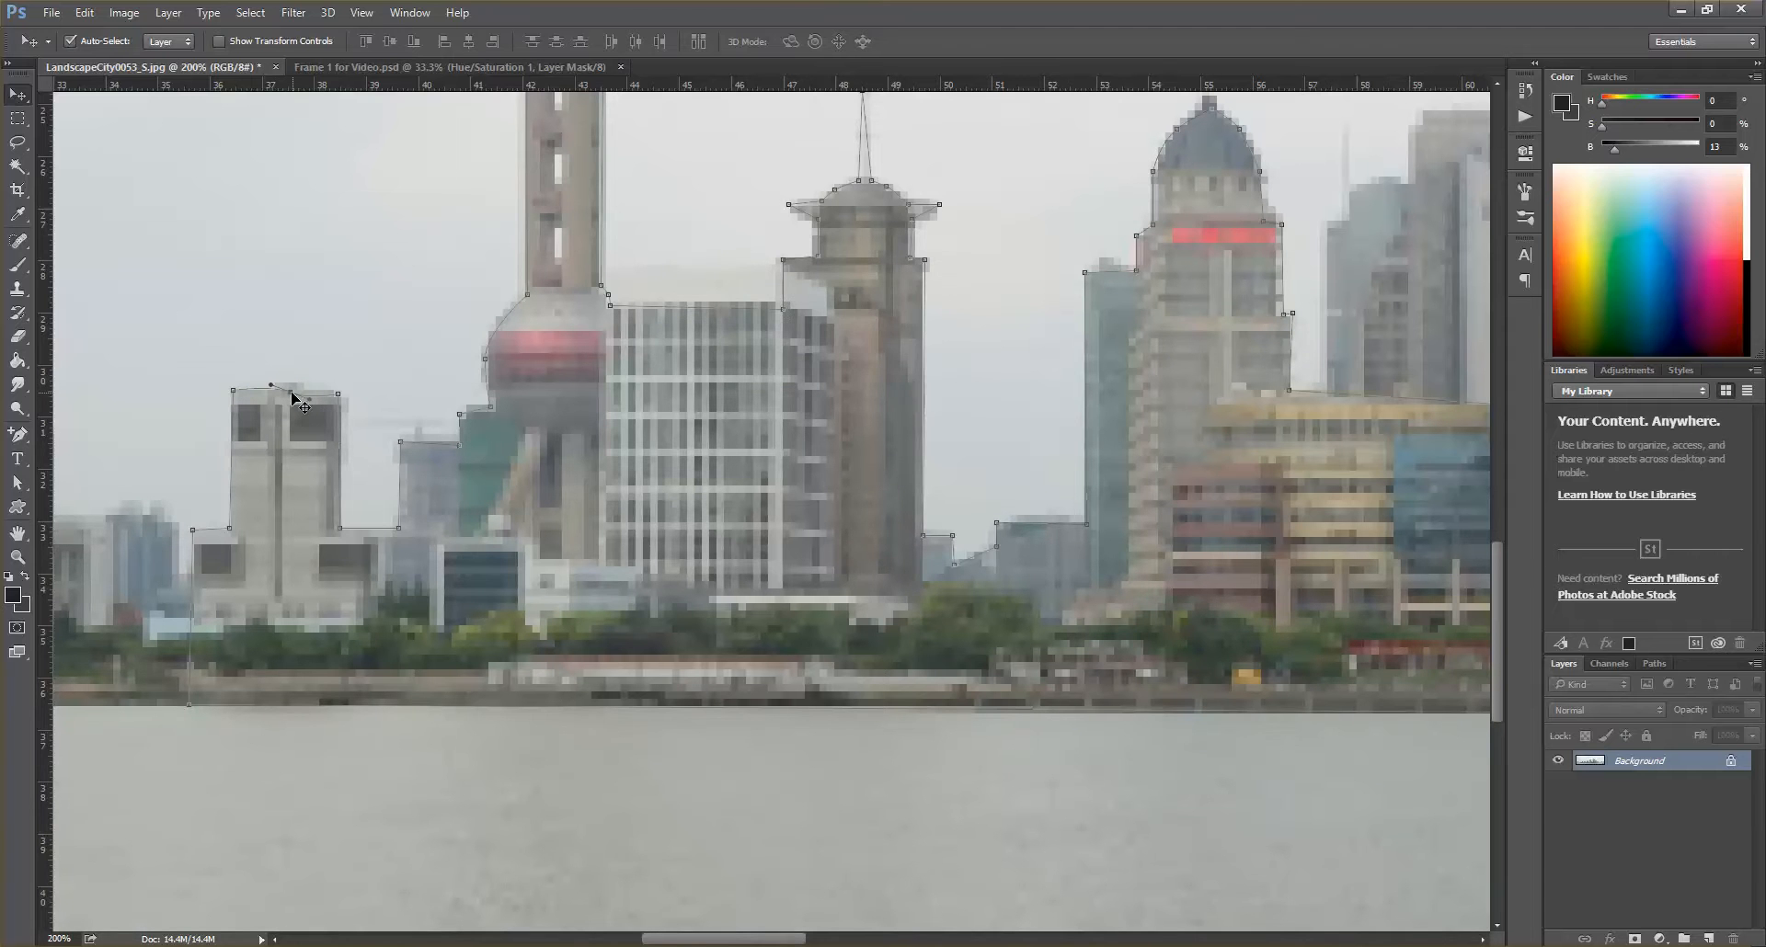
- Add an anchor point to the twin-block building's roof line with the Add Anchor Point Tool and pull its handles upward into a curve
drag(300, 401, 381, 455)
click(884, 369)
drag(16, 434, 179, 474)
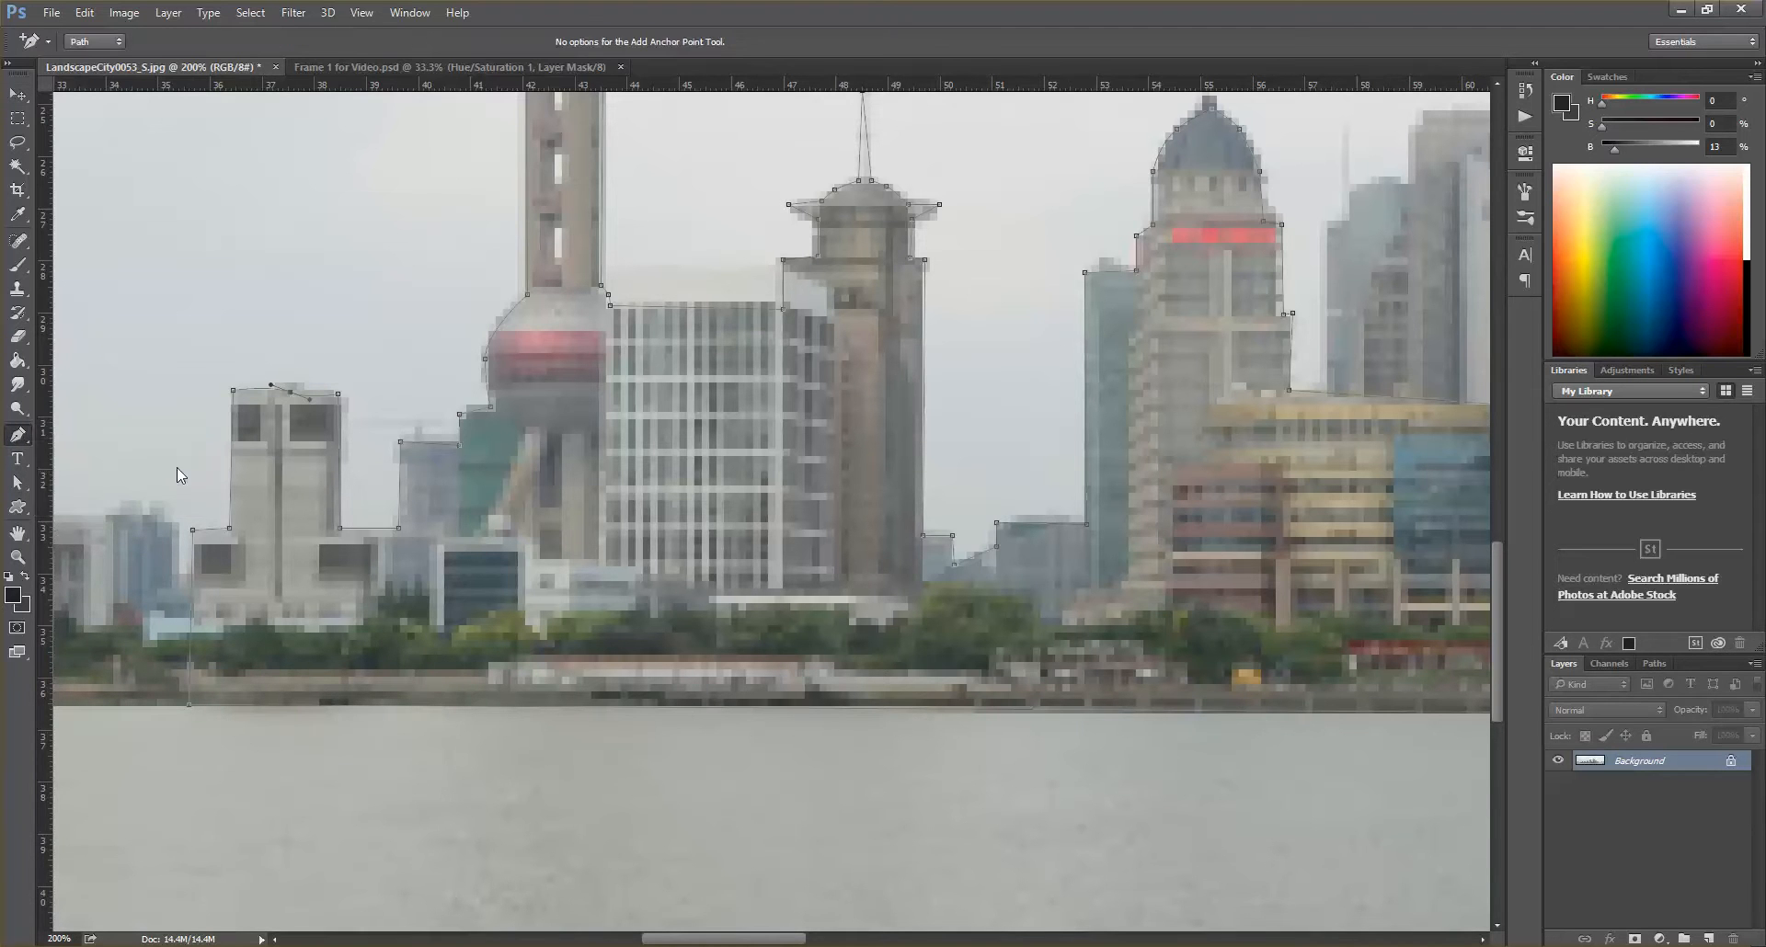
key(p)
drag(16, 440, 114, 476)
click(290, 392)
drag(18, 440, 133, 468)
drag(282, 393, 305, 304)
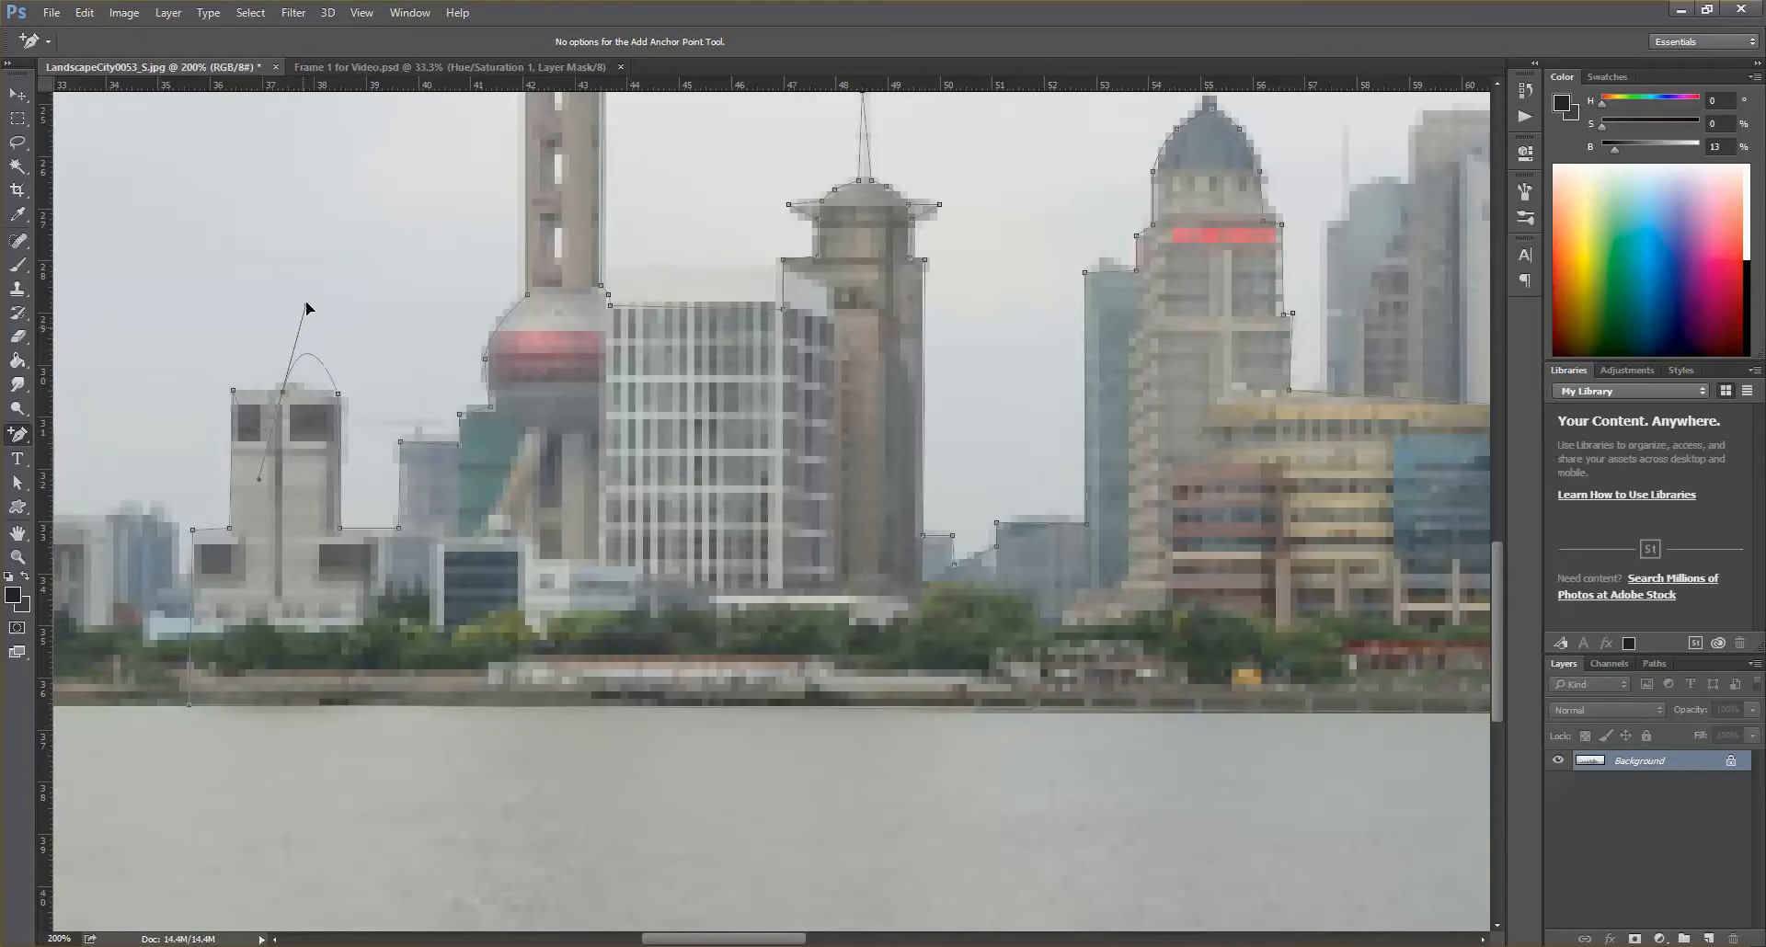
- Turn the curved roof anchor of the twin-block building back into a corner with the Convert Point Tool
drag(18, 434, 97, 506)
click(282, 393)
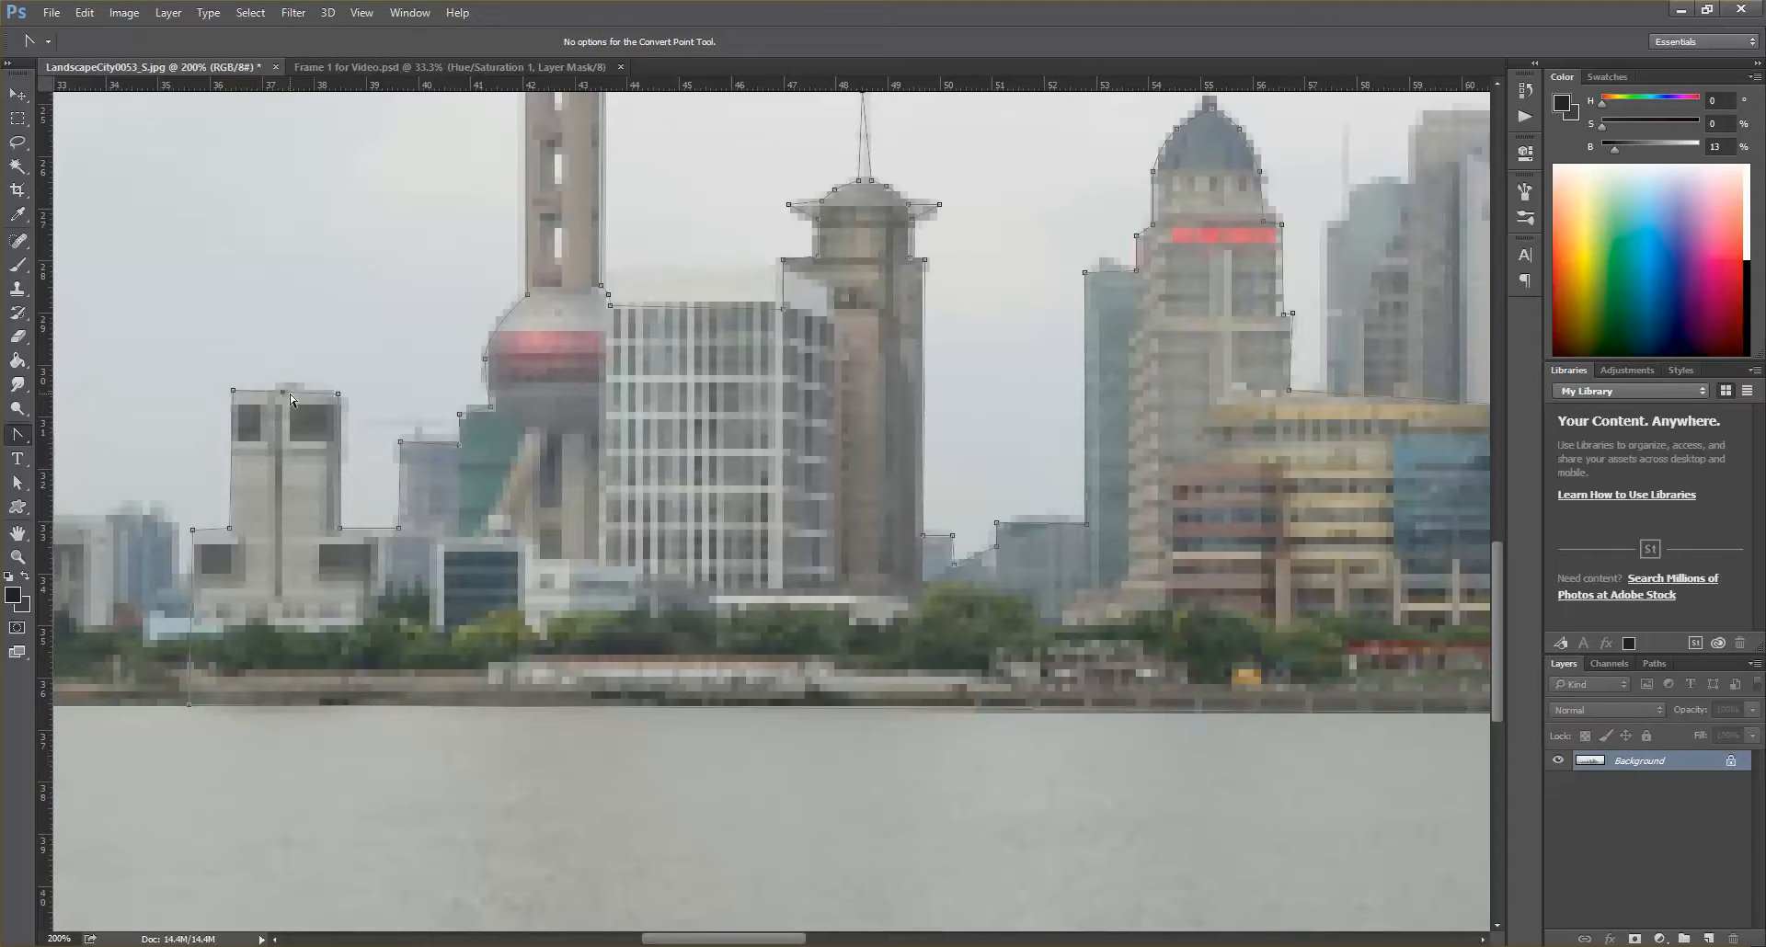
mouse_move(282, 393)
mouse_down()
mouse_move(313, 386)
mouse_move(293, 395)
mouse_up()
click(281, 394)
click(338, 394)
- Switch to the Freeform Pen Tool and examine the traced path along the tall tower's shaft and spheres
click(18, 94)
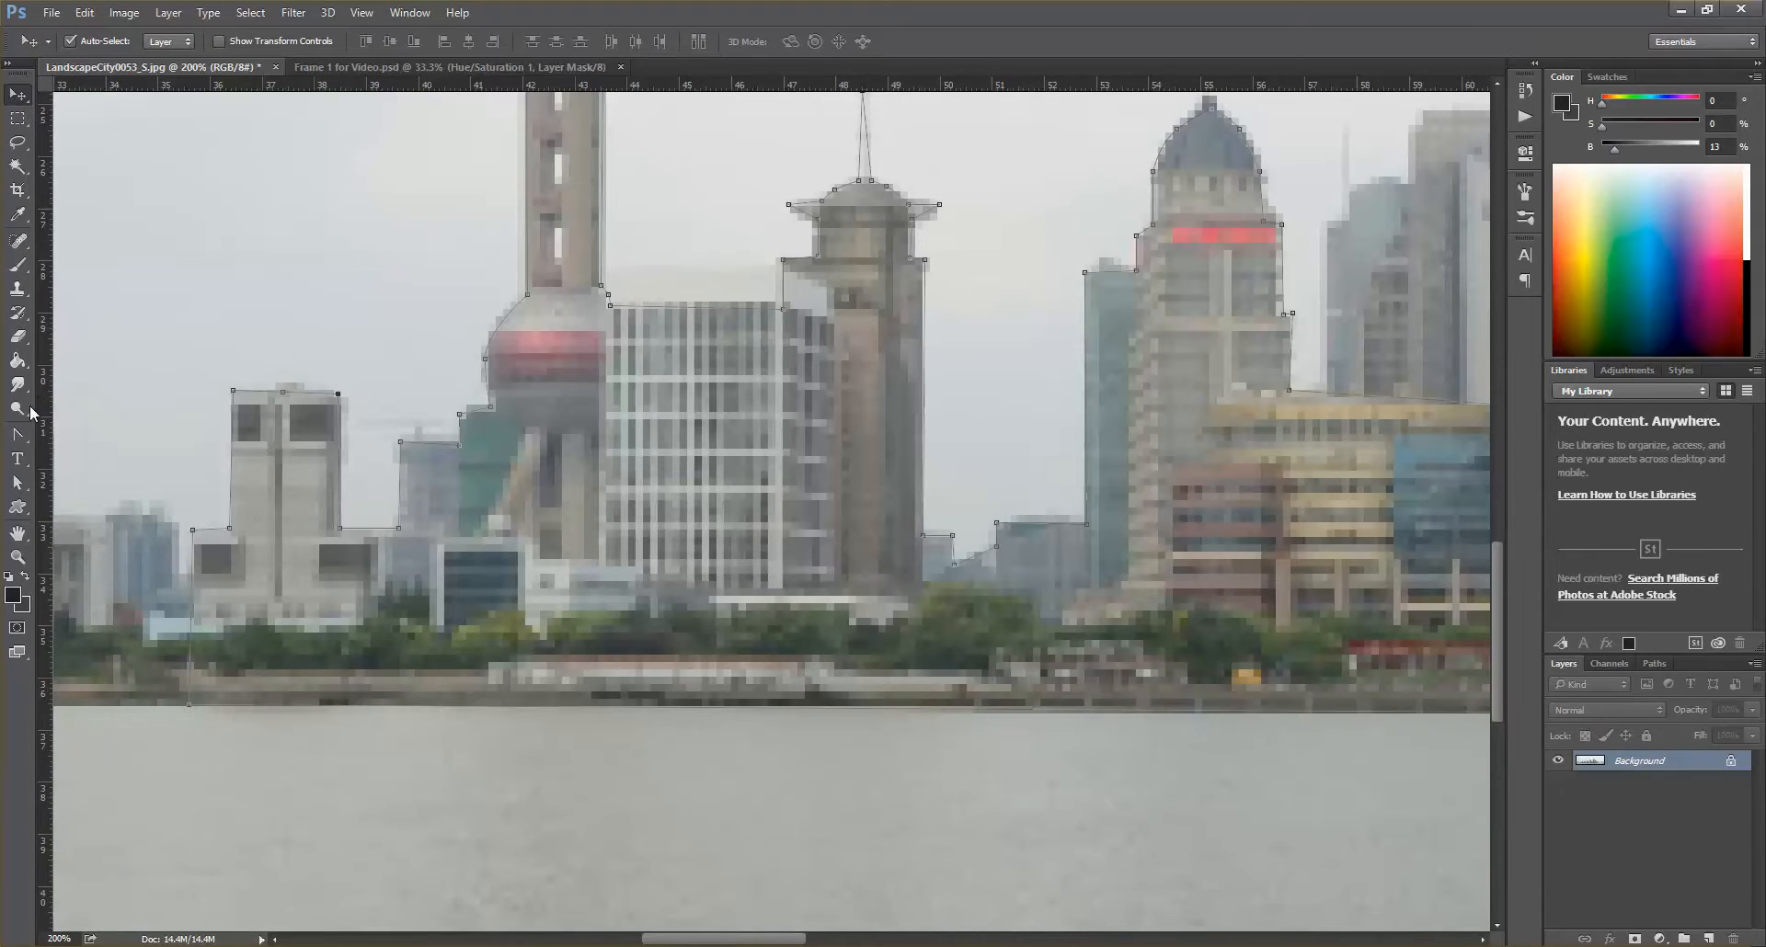
click(15, 436)
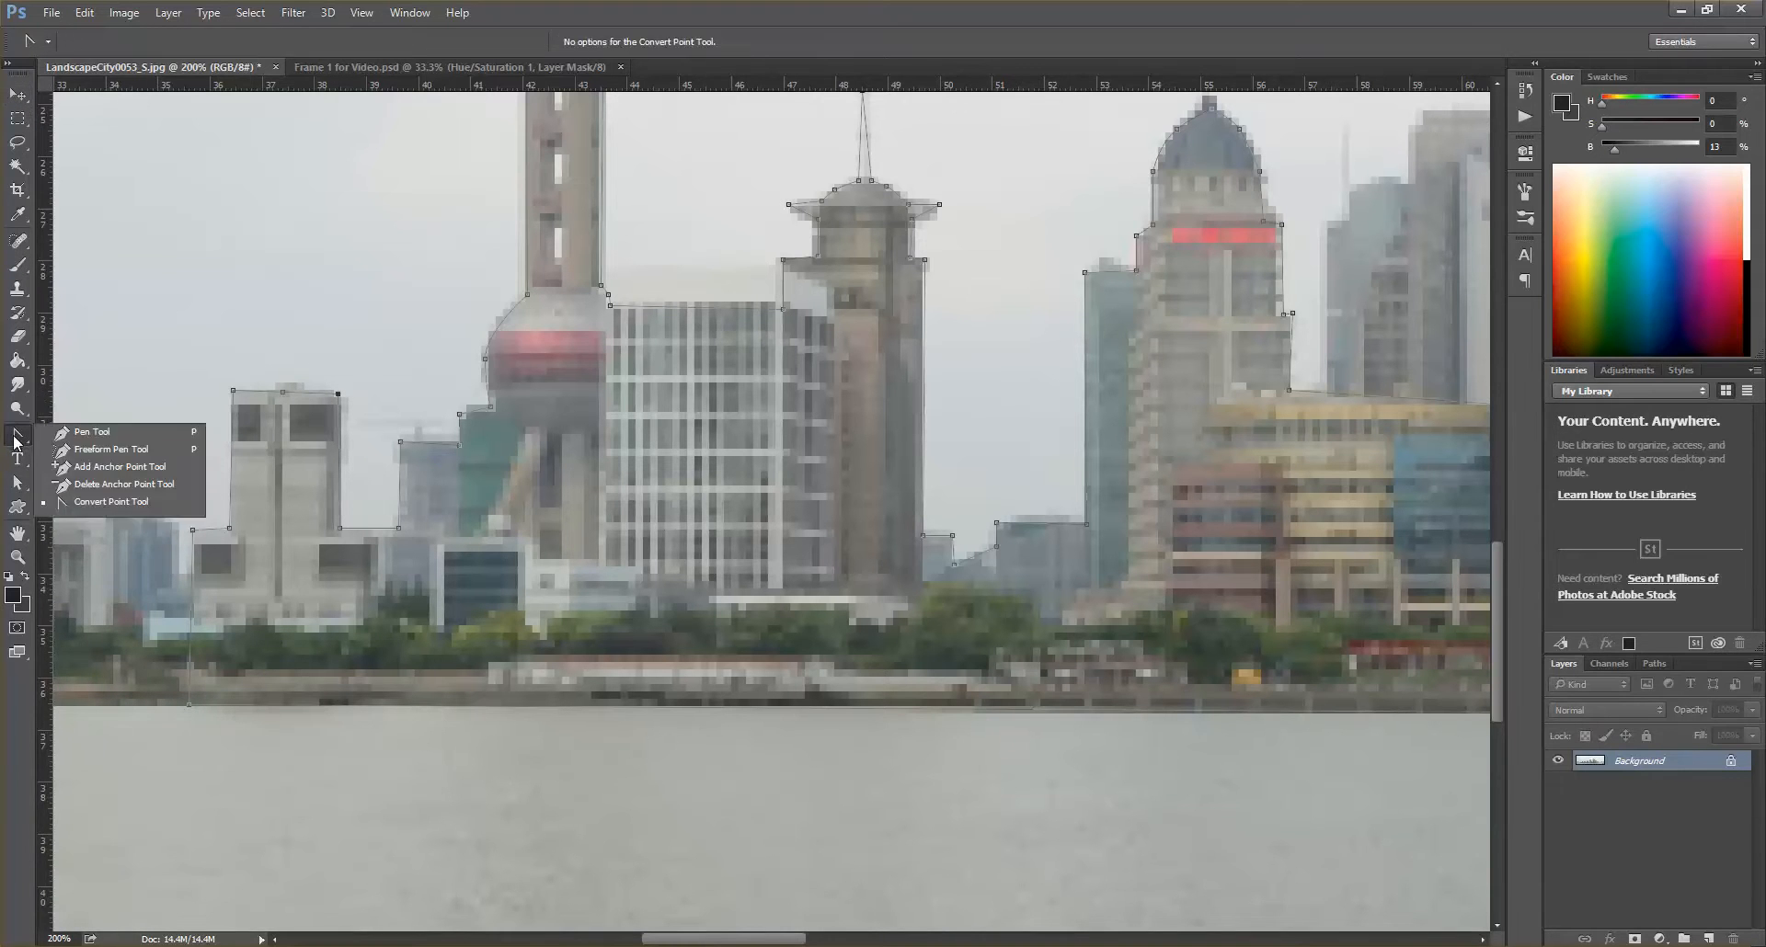
click(103, 449)
scroll(622, 335, up, 5)
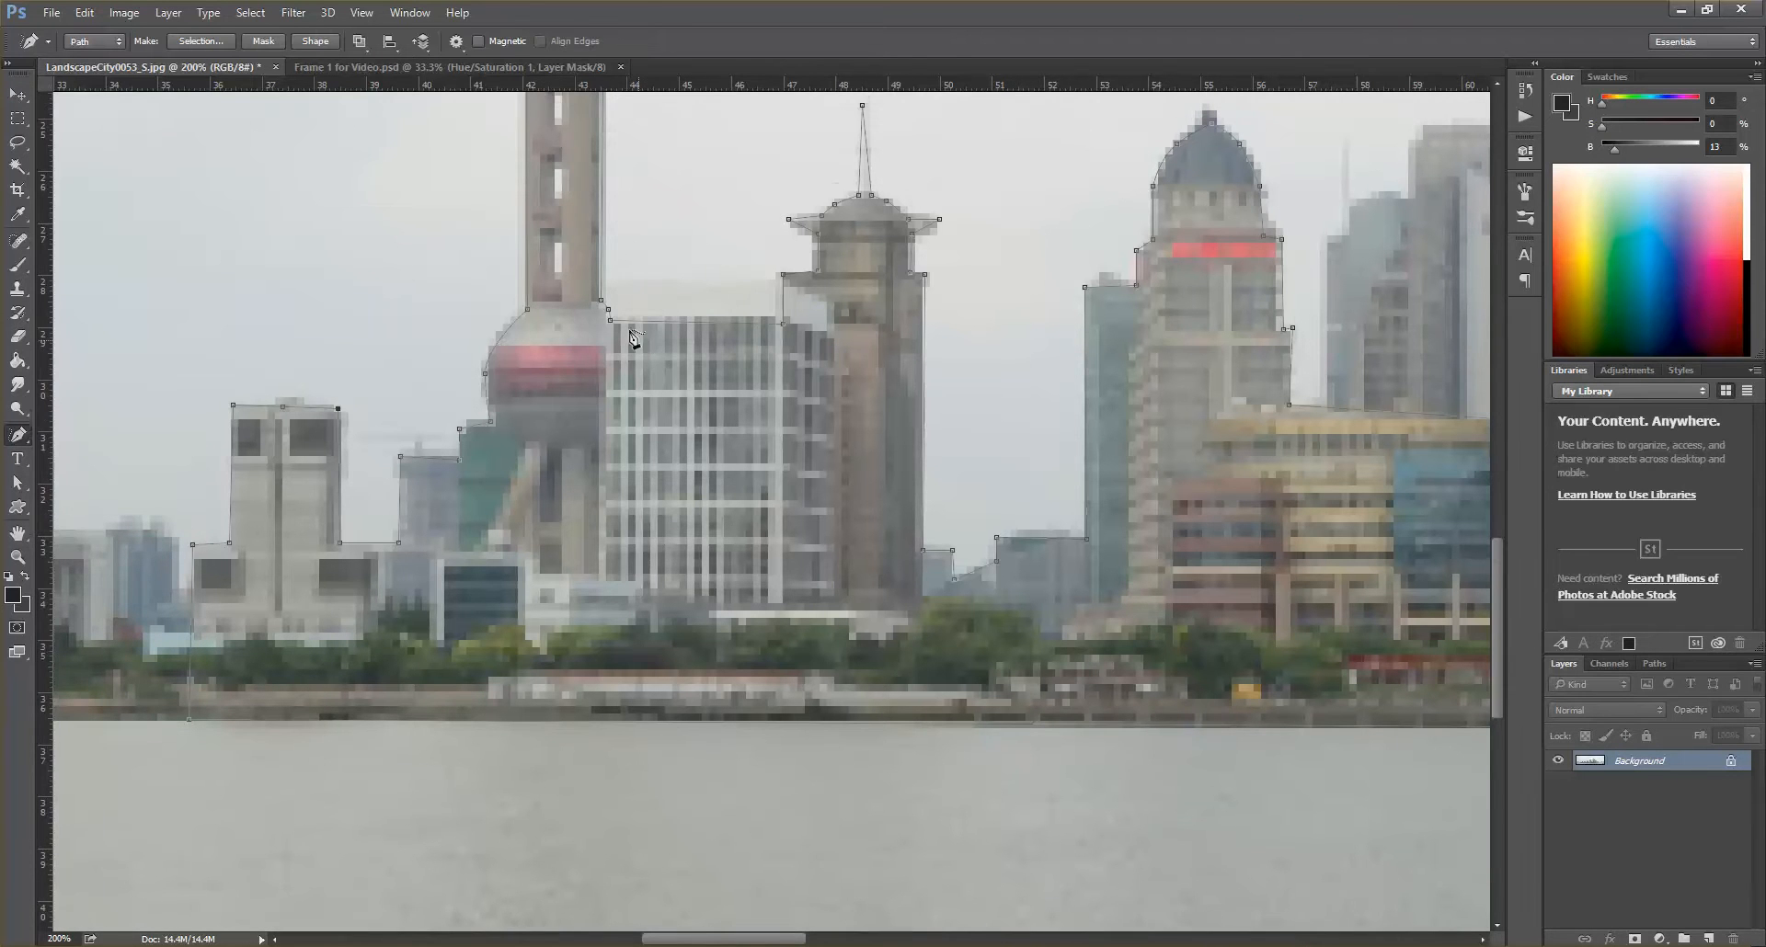
scroll(622, 345, up, 4)
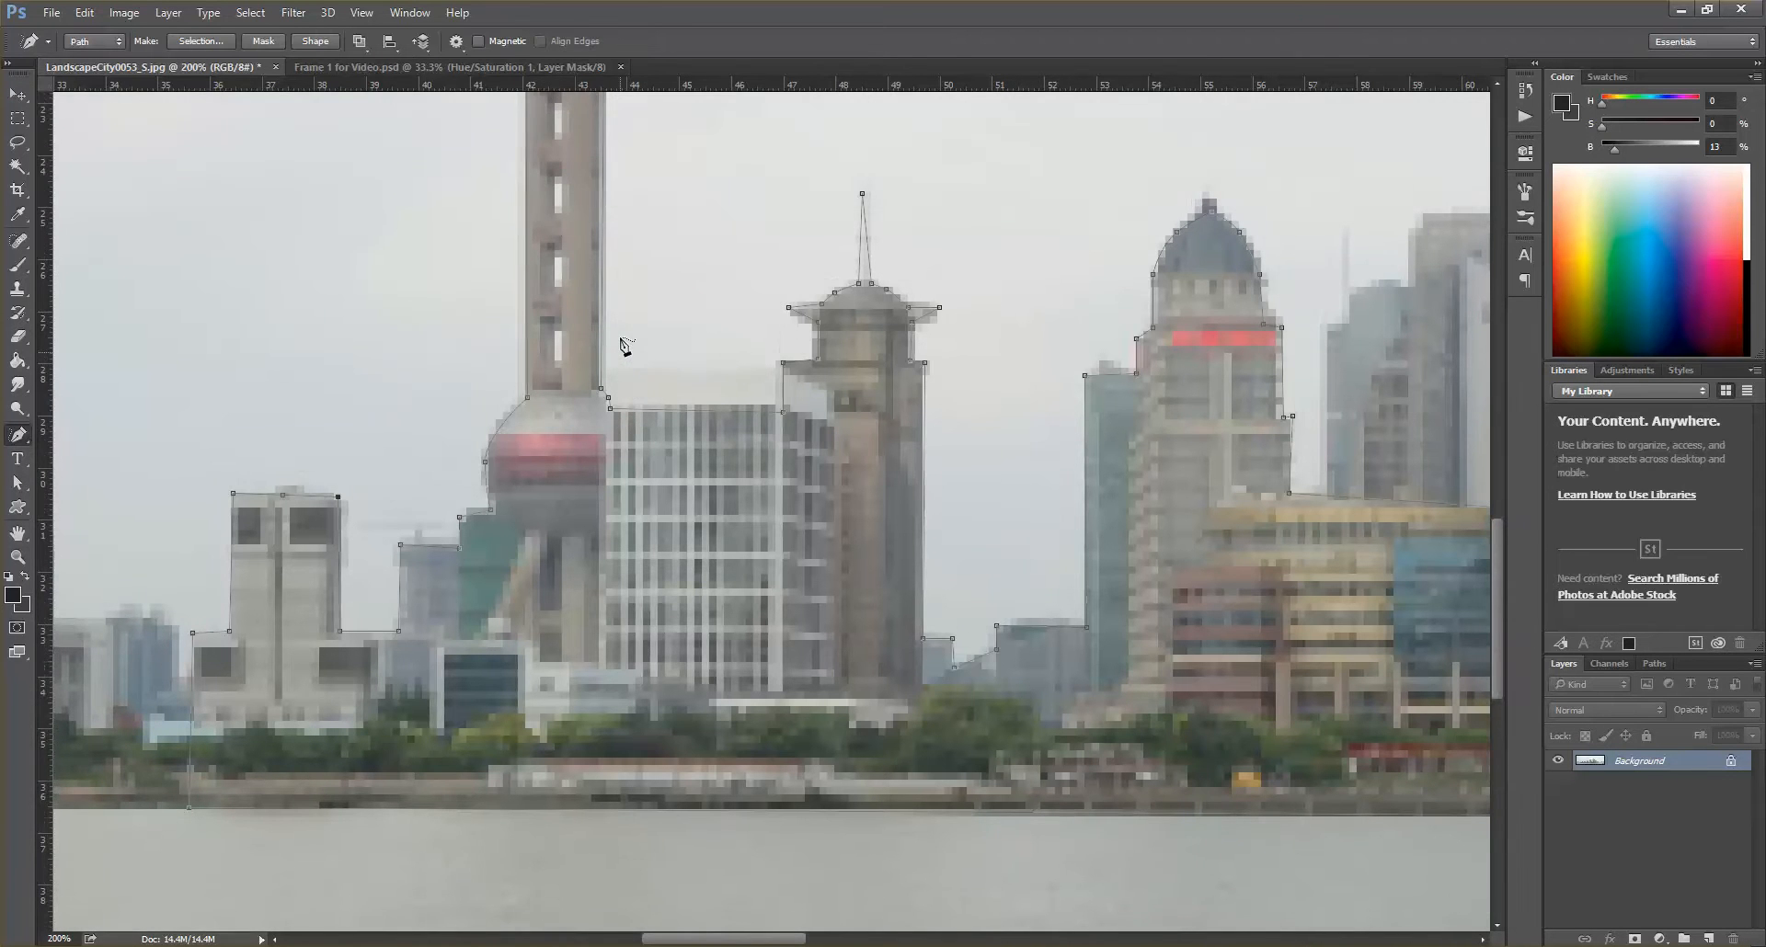
scroll(617, 214, up, 6)
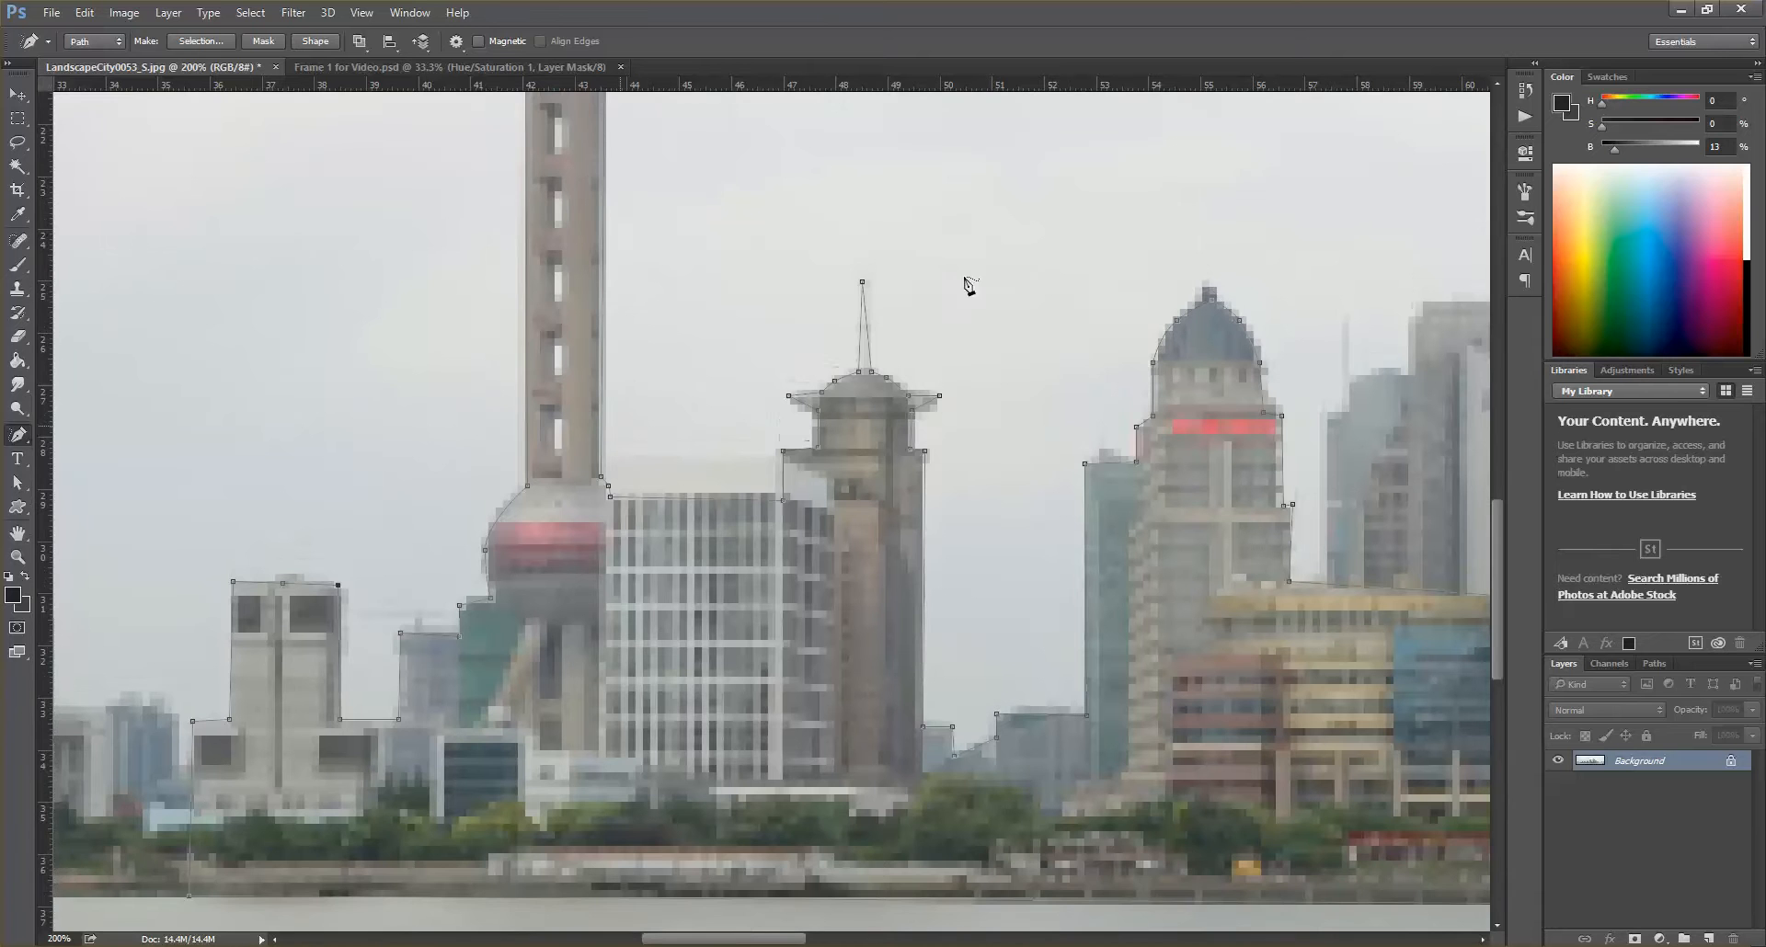
drag(1502, 494, 1497, 423)
scroll(1497, 436, up, 7)
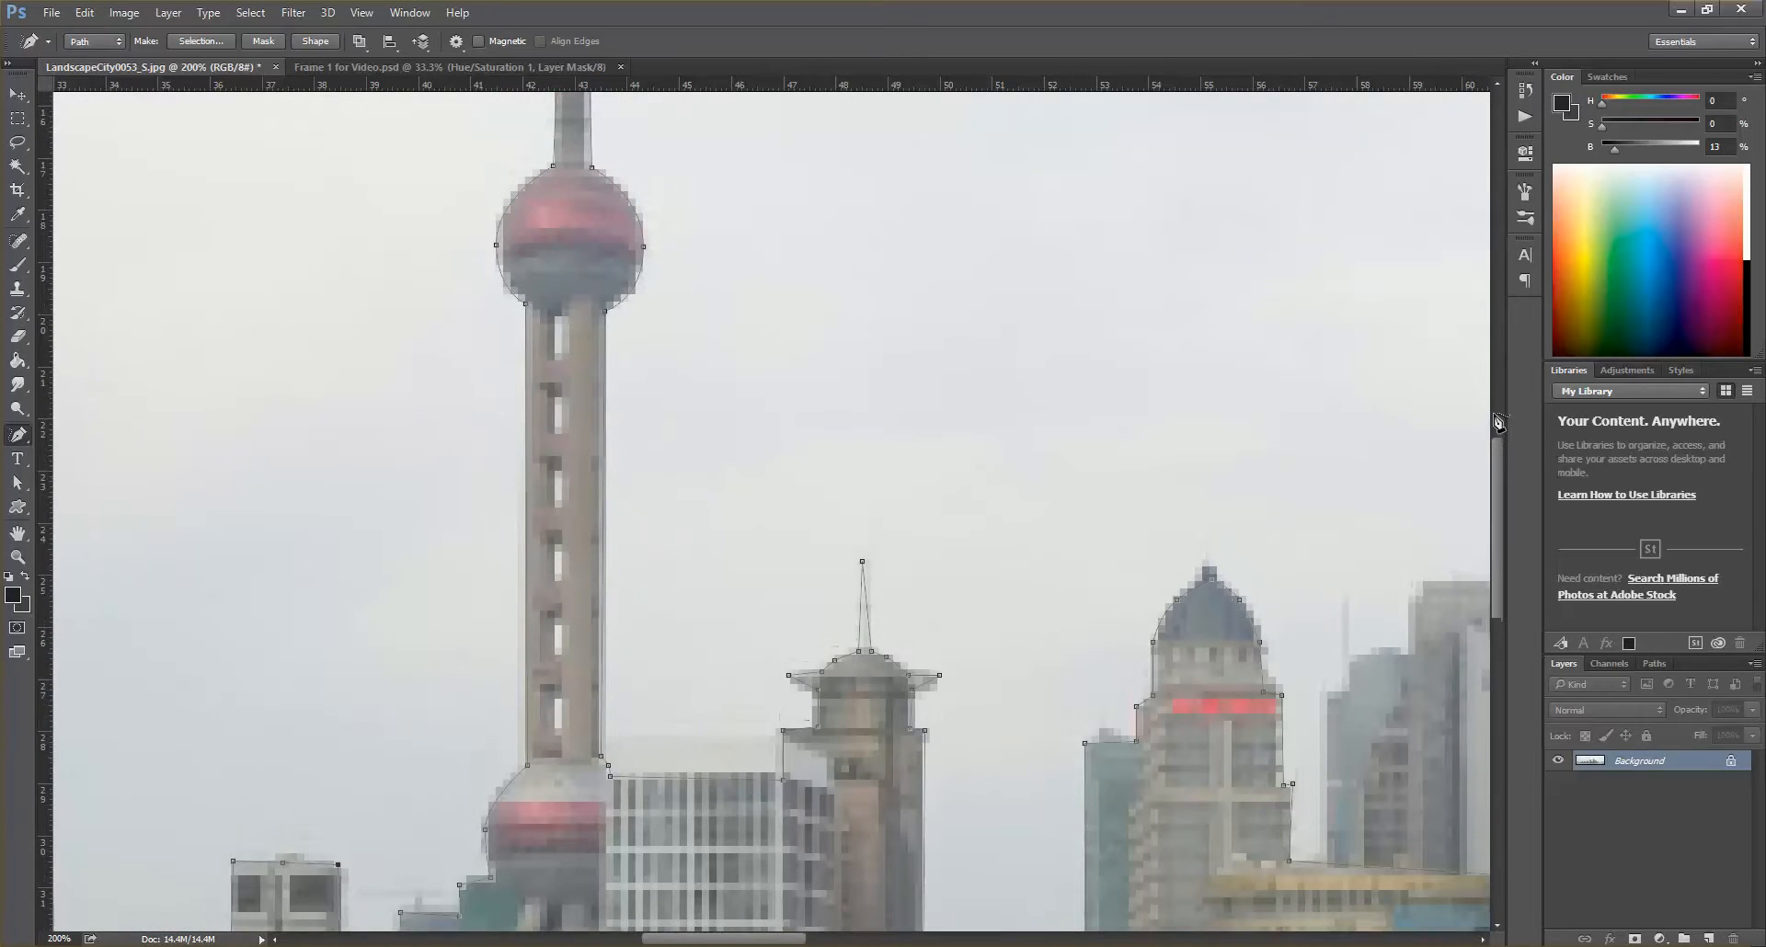
scroll(1499, 451, up, 4)
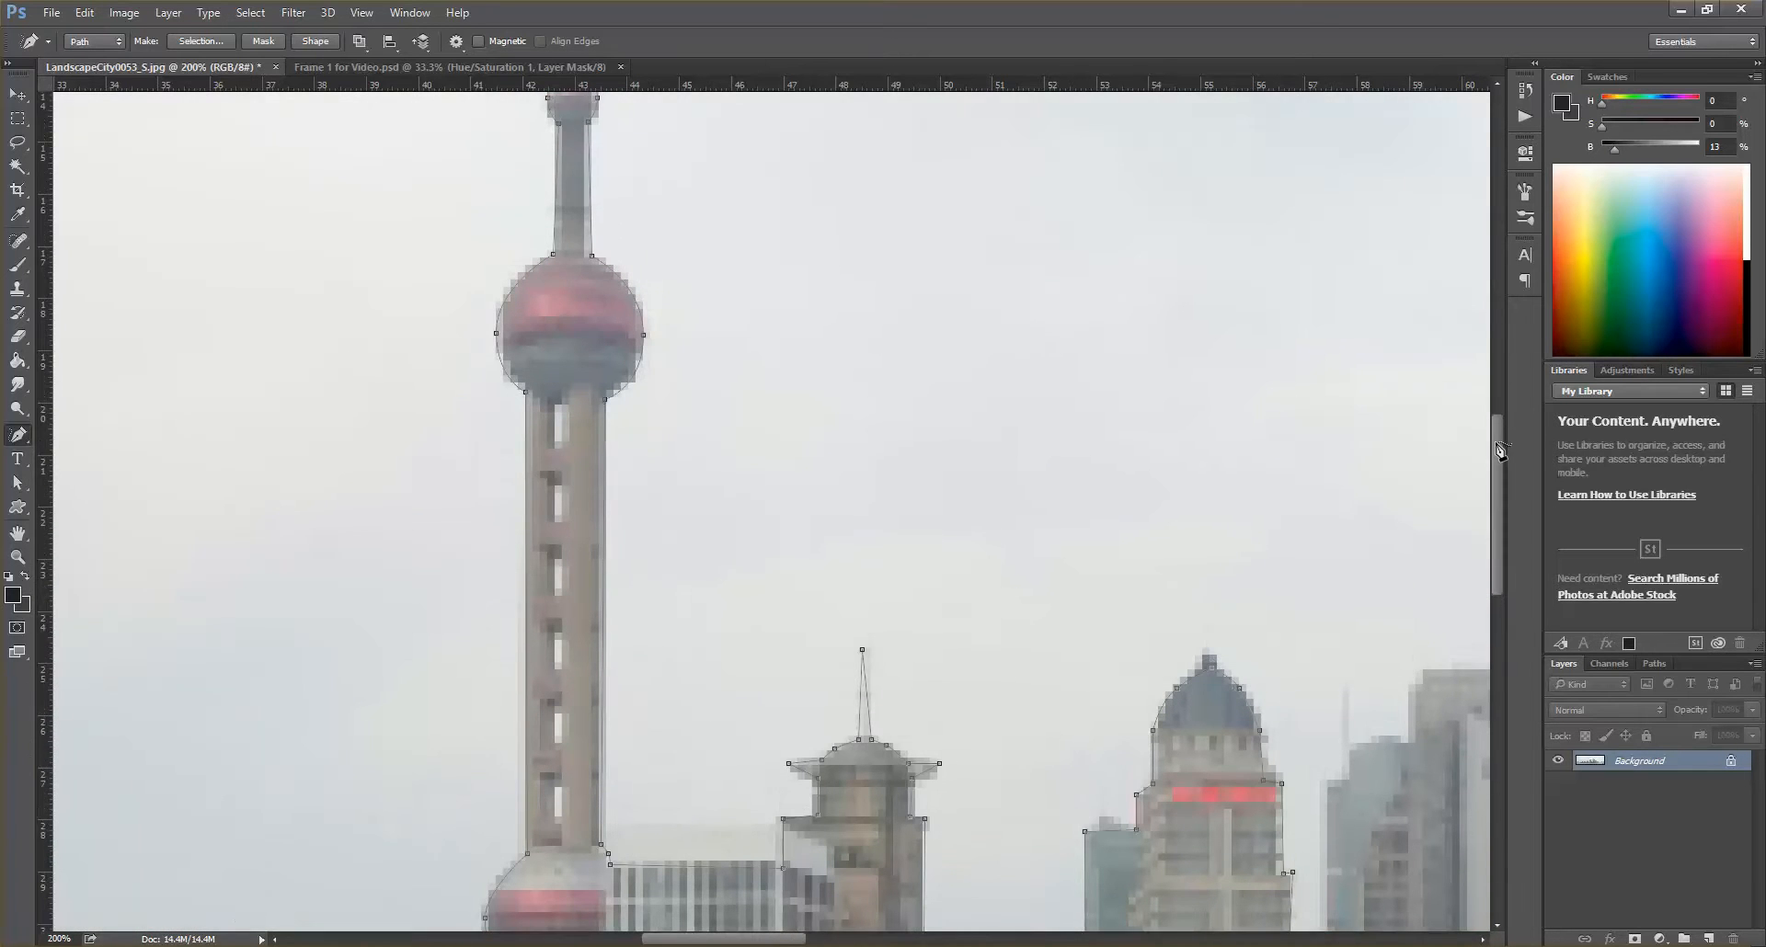
scroll(1499, 501, up, 5)
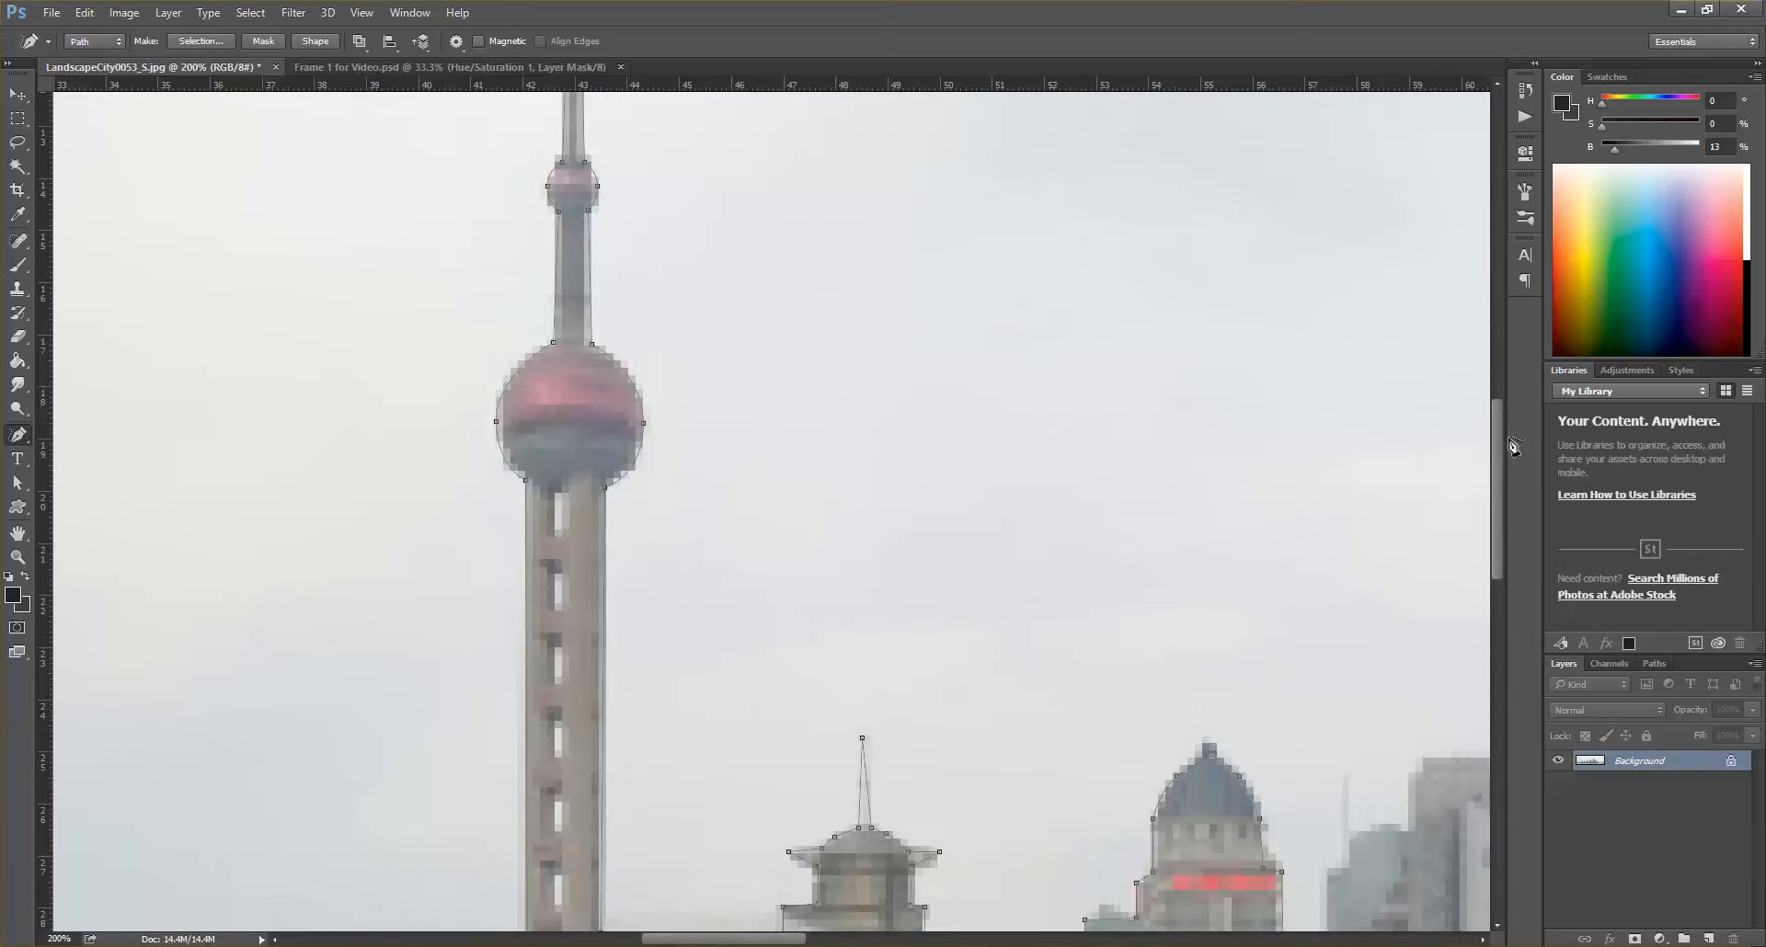
scroll(1499, 501, up, 9)
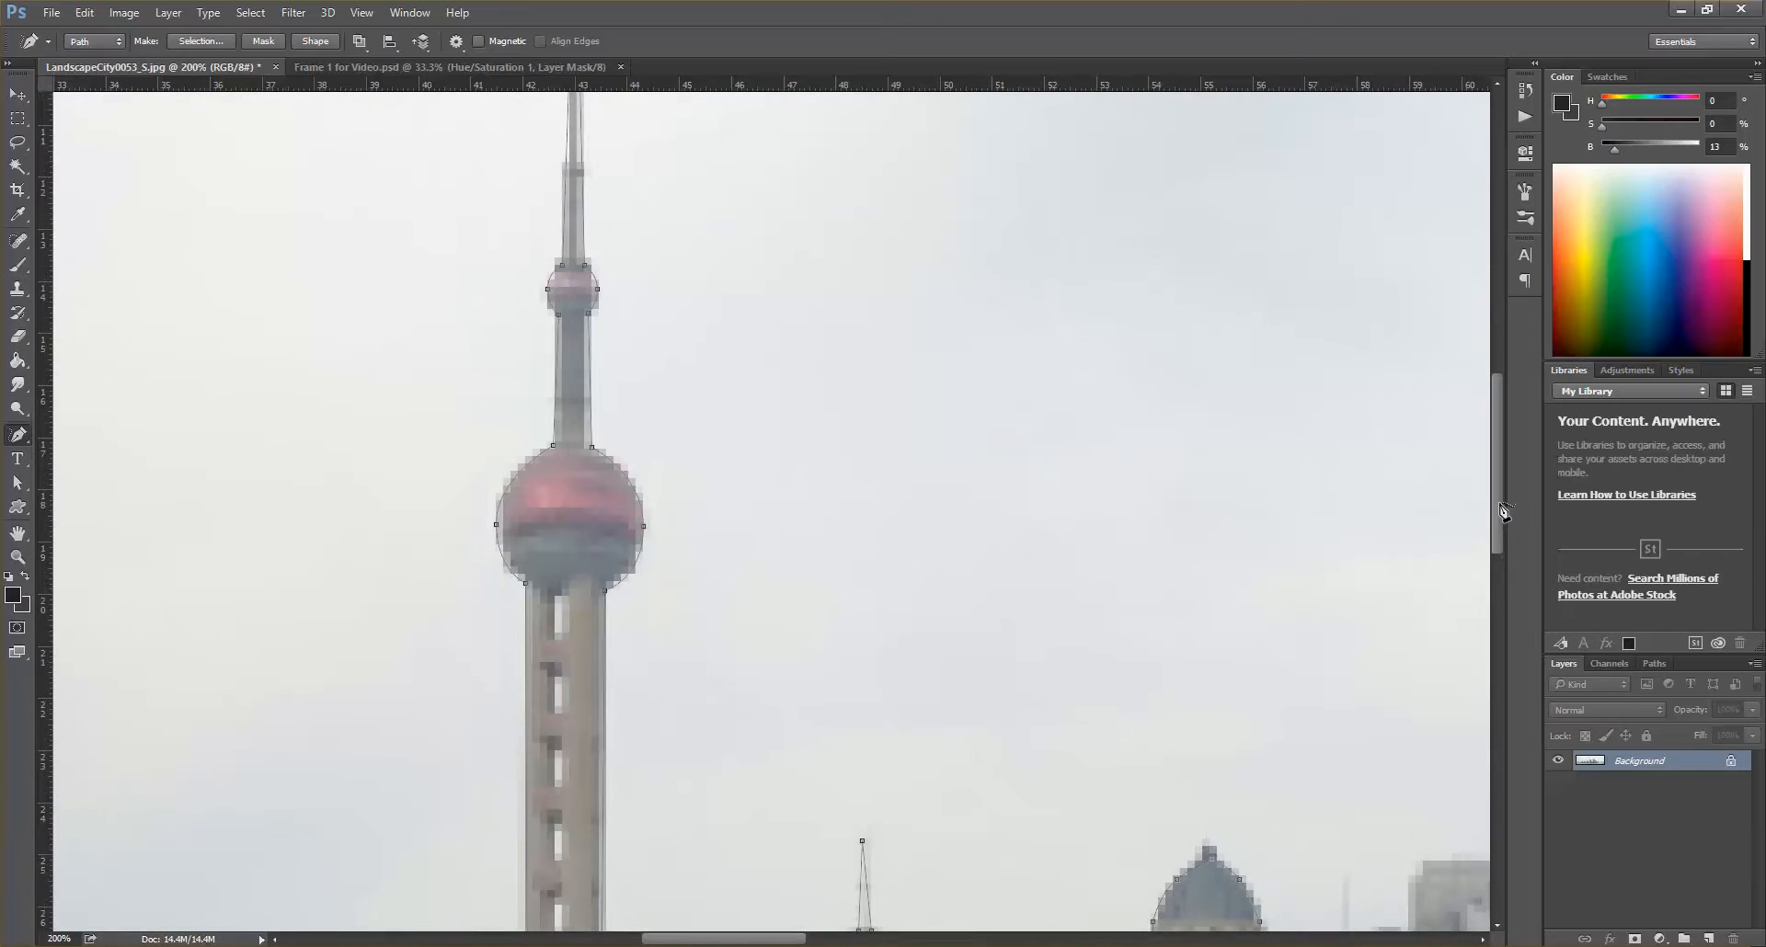
drag(1496, 441, 1497, 542)
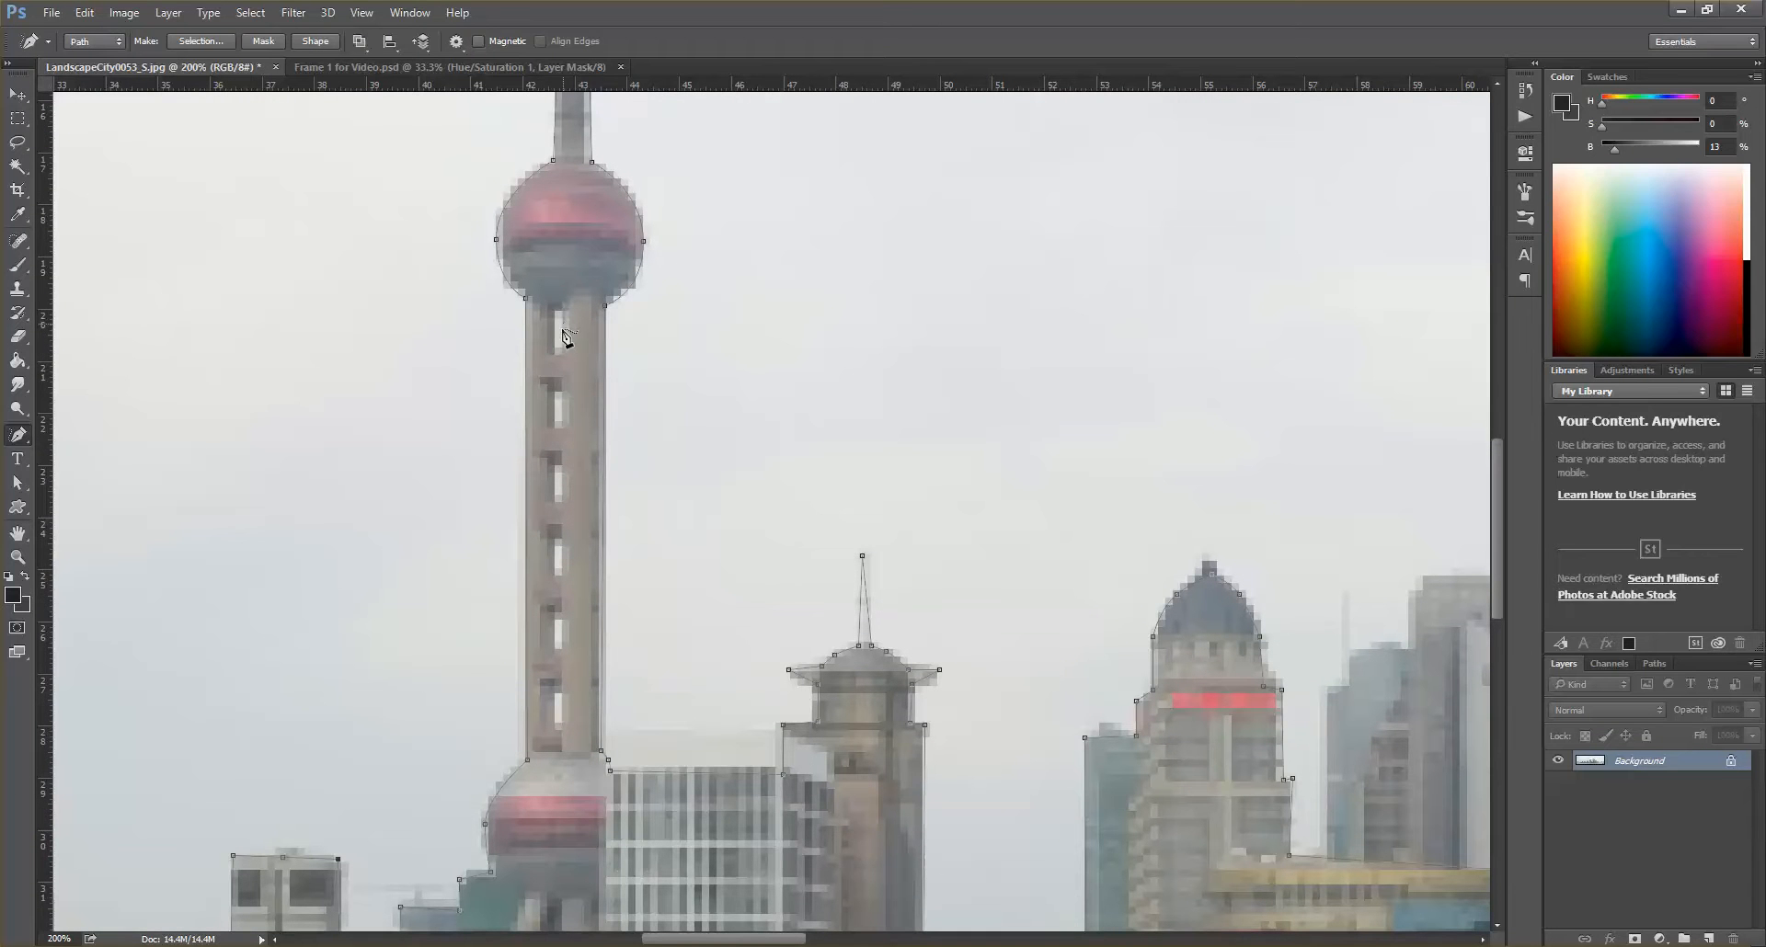
- Try sketching freeform strokes at the tower's uppermost window openings and undo them
drag(560, 355, 562, 310)
mouse_move(556, 397)
mouse_down()
mouse_move(554, 422)
mouse_move(555, 399)
mouse_up()
key(ctrl+alt+z)
key(ctrl+alt+z)
- Outline the topmost window opening in the tower's shaft with a closed rectangular Pen Tool path
click(18, 439)
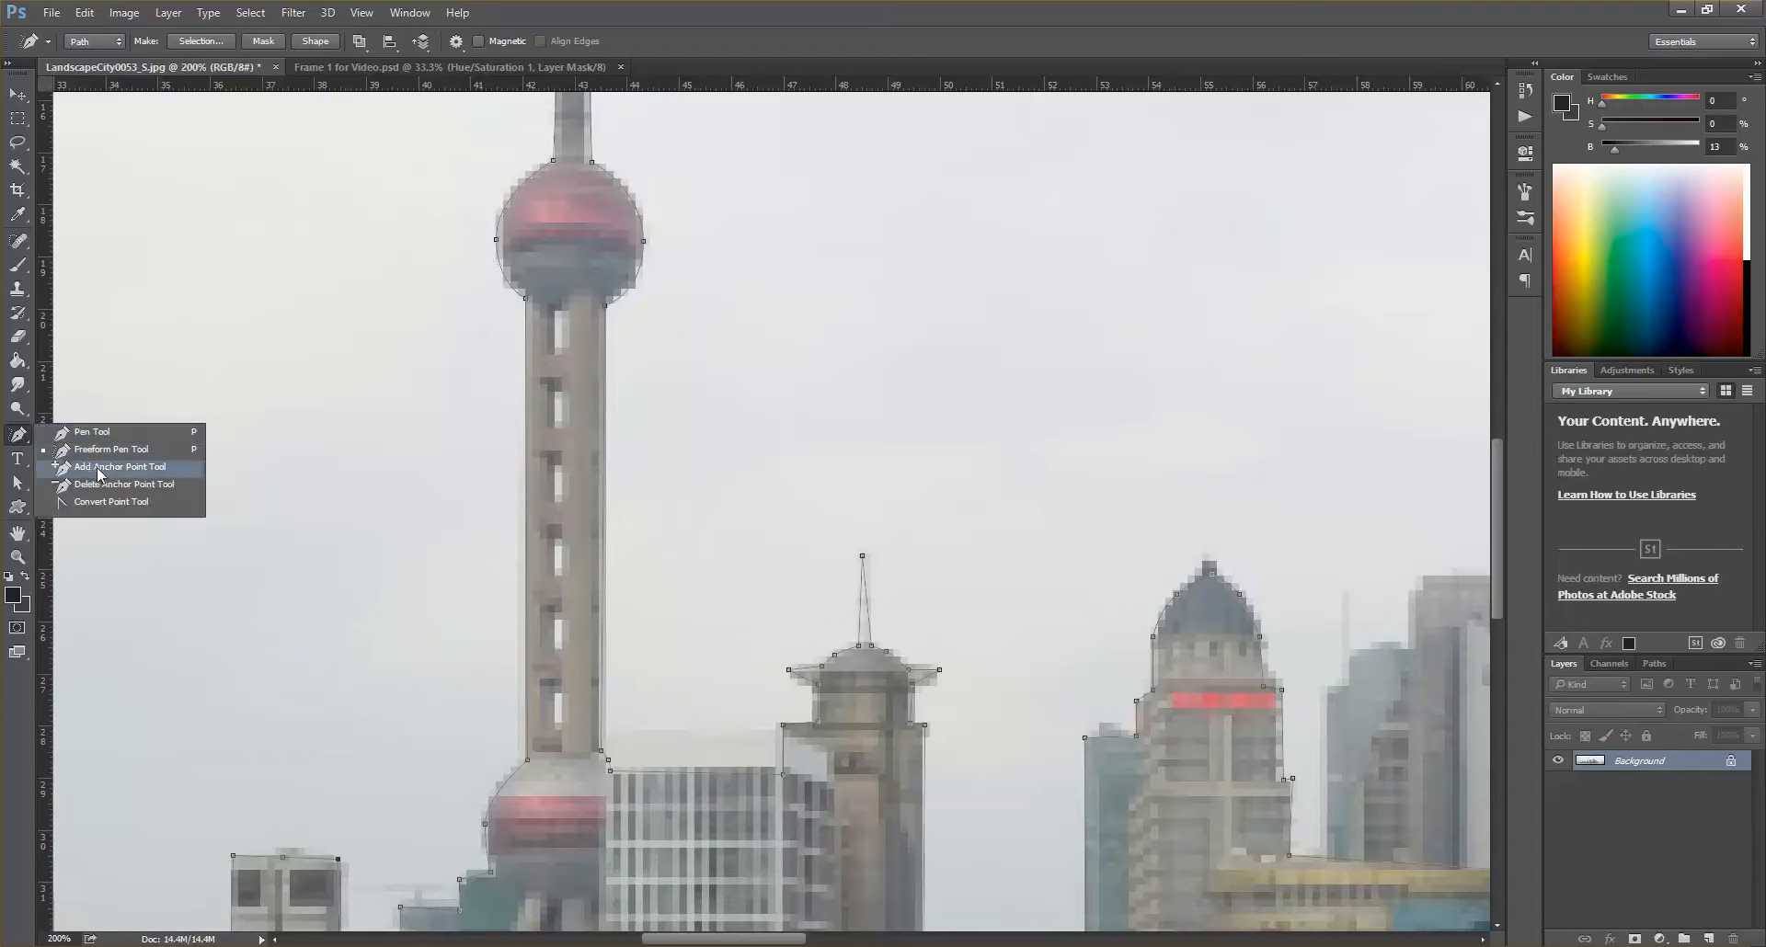
click(88, 434)
click(552, 312)
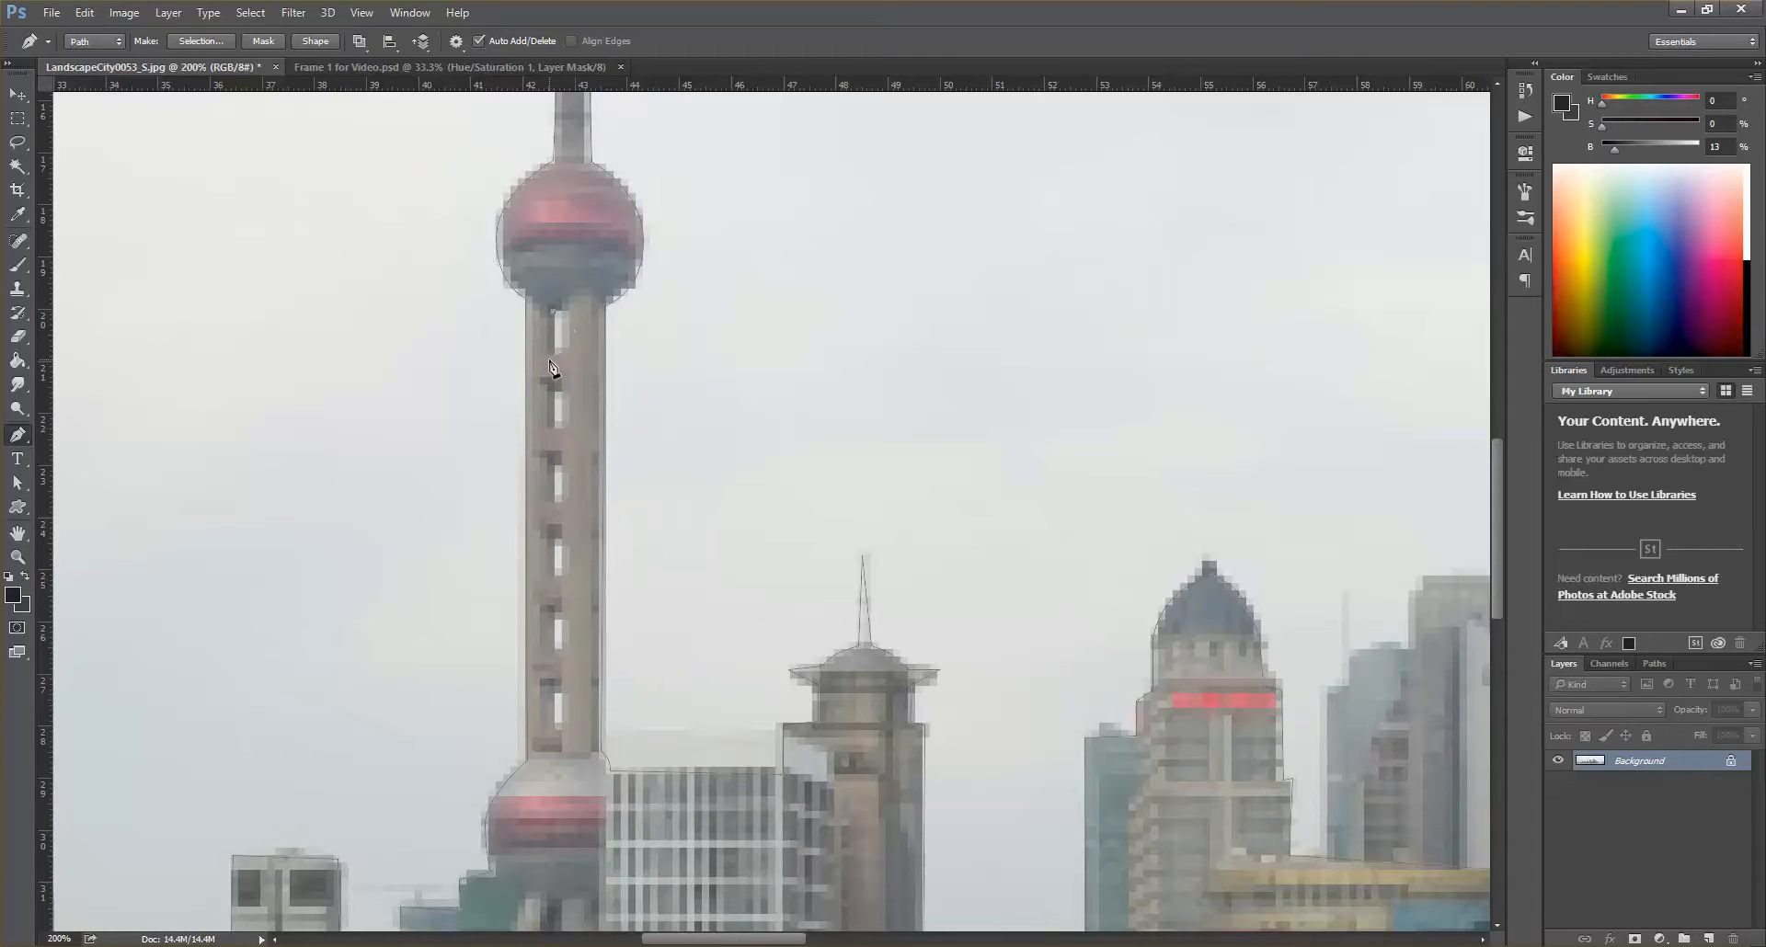
click(556, 350)
key(ctrl+z)
click(553, 354)
click(572, 355)
click(570, 309)
click(553, 310)
- Outline the second and third window openings from the top of the tower's shaft with closed rectangular paths
click(553, 390)
click(570, 390)
click(570, 427)
click(552, 391)
click(551, 501)
click(570, 500)
click(570, 461)
click(552, 463)
- Outline the fourth and fifth window openings down the tower's shaft with closed rectangular paths
click(565, 538)
click(566, 578)
click(551, 577)
click(550, 538)
click(551, 614)
click(570, 614)
click(570, 663)
key(ctrl+z)
click(548, 656)
click(552, 615)
- Outline the lowest window opening in the tower's shaft with a closed rectangular path
click(550, 690)
click(568, 729)
click(552, 729)
click(552, 692)
- Convert the locked Background into a regular layer with the default name and hide it
scroll(761, 477, down, 3)
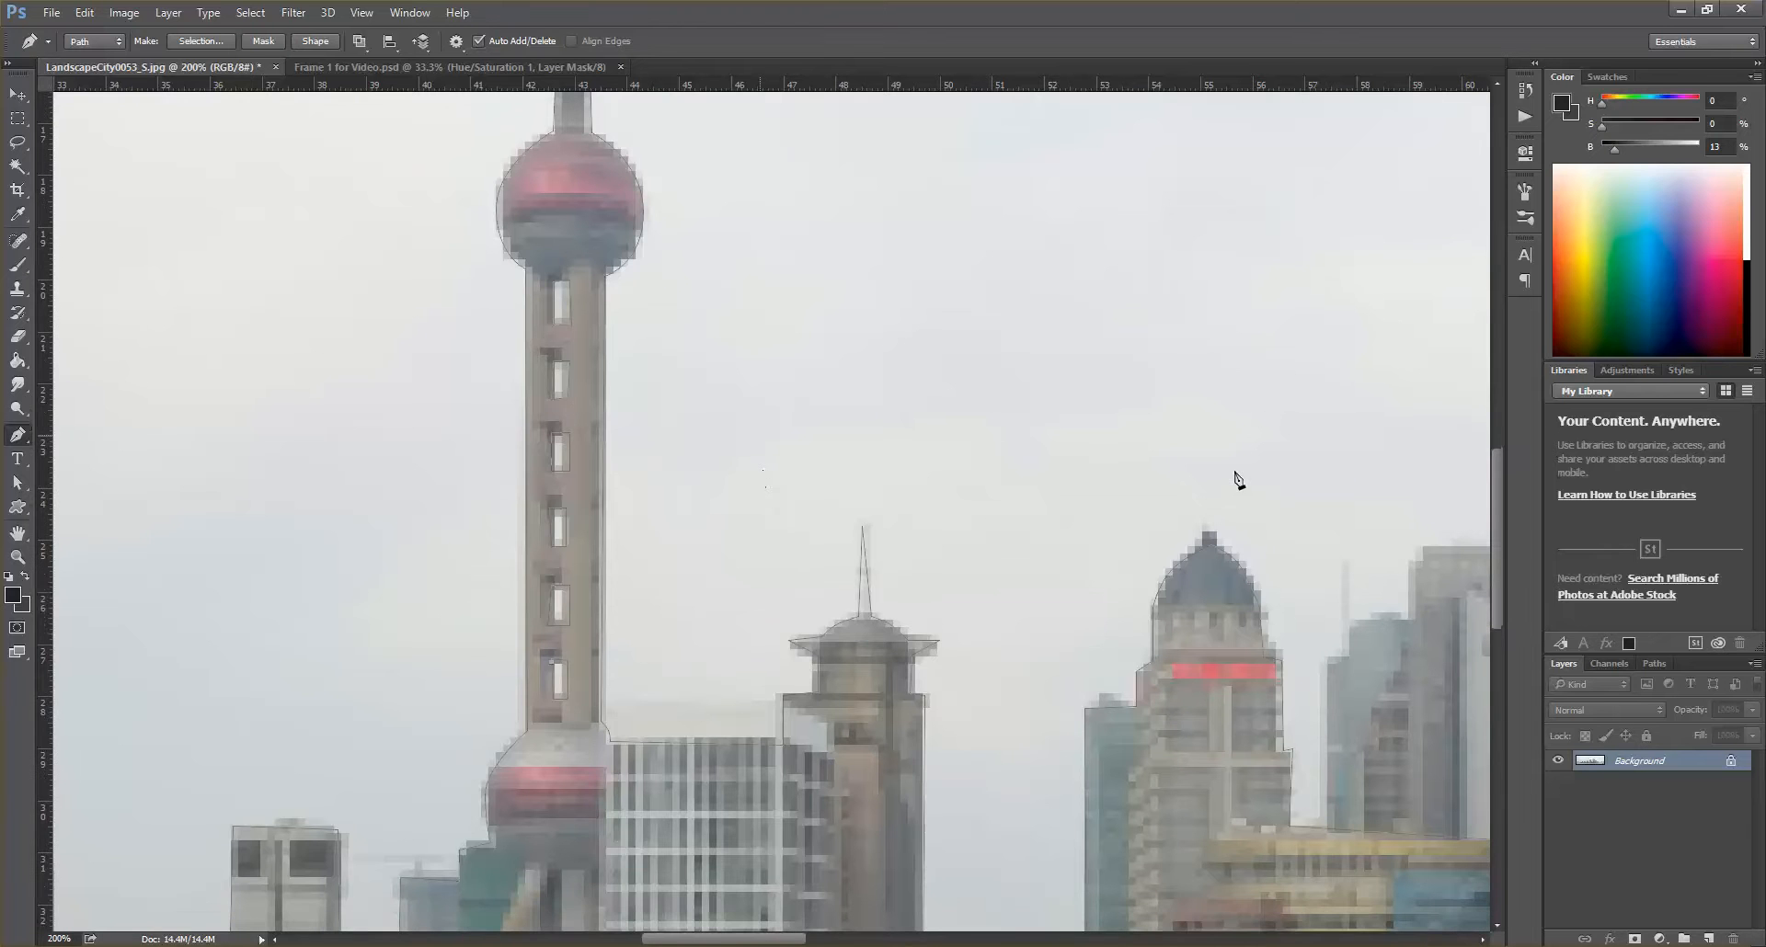
key(ctrl+minus)
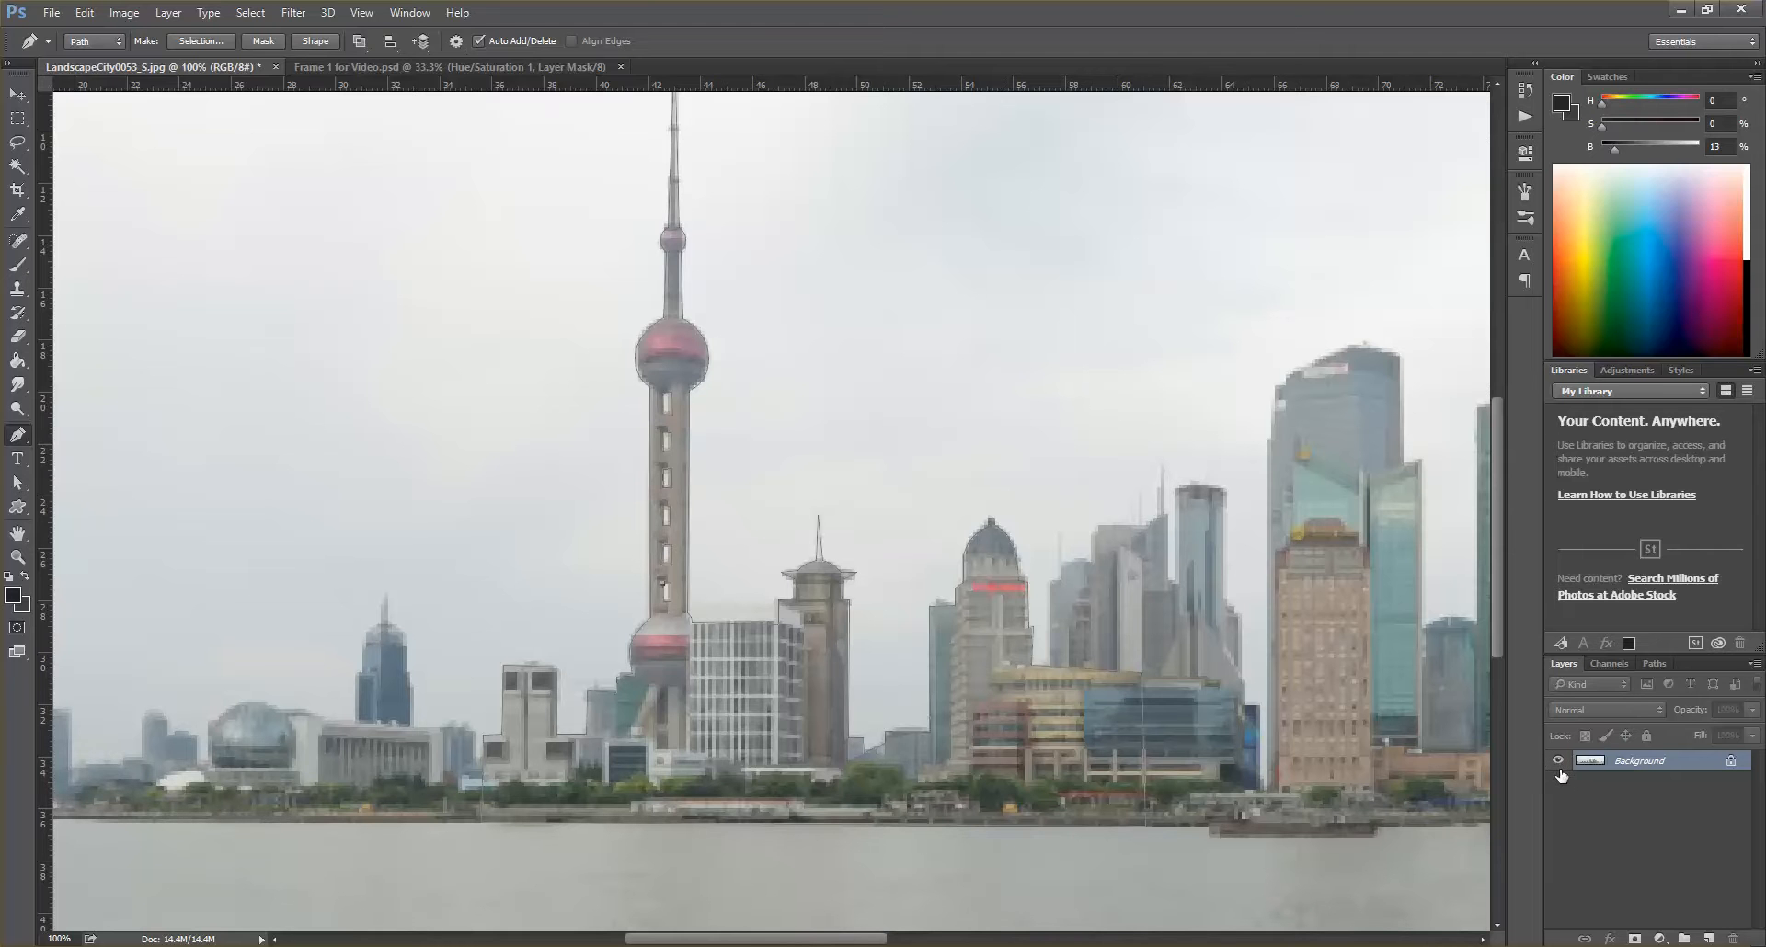
double_click(1657, 762)
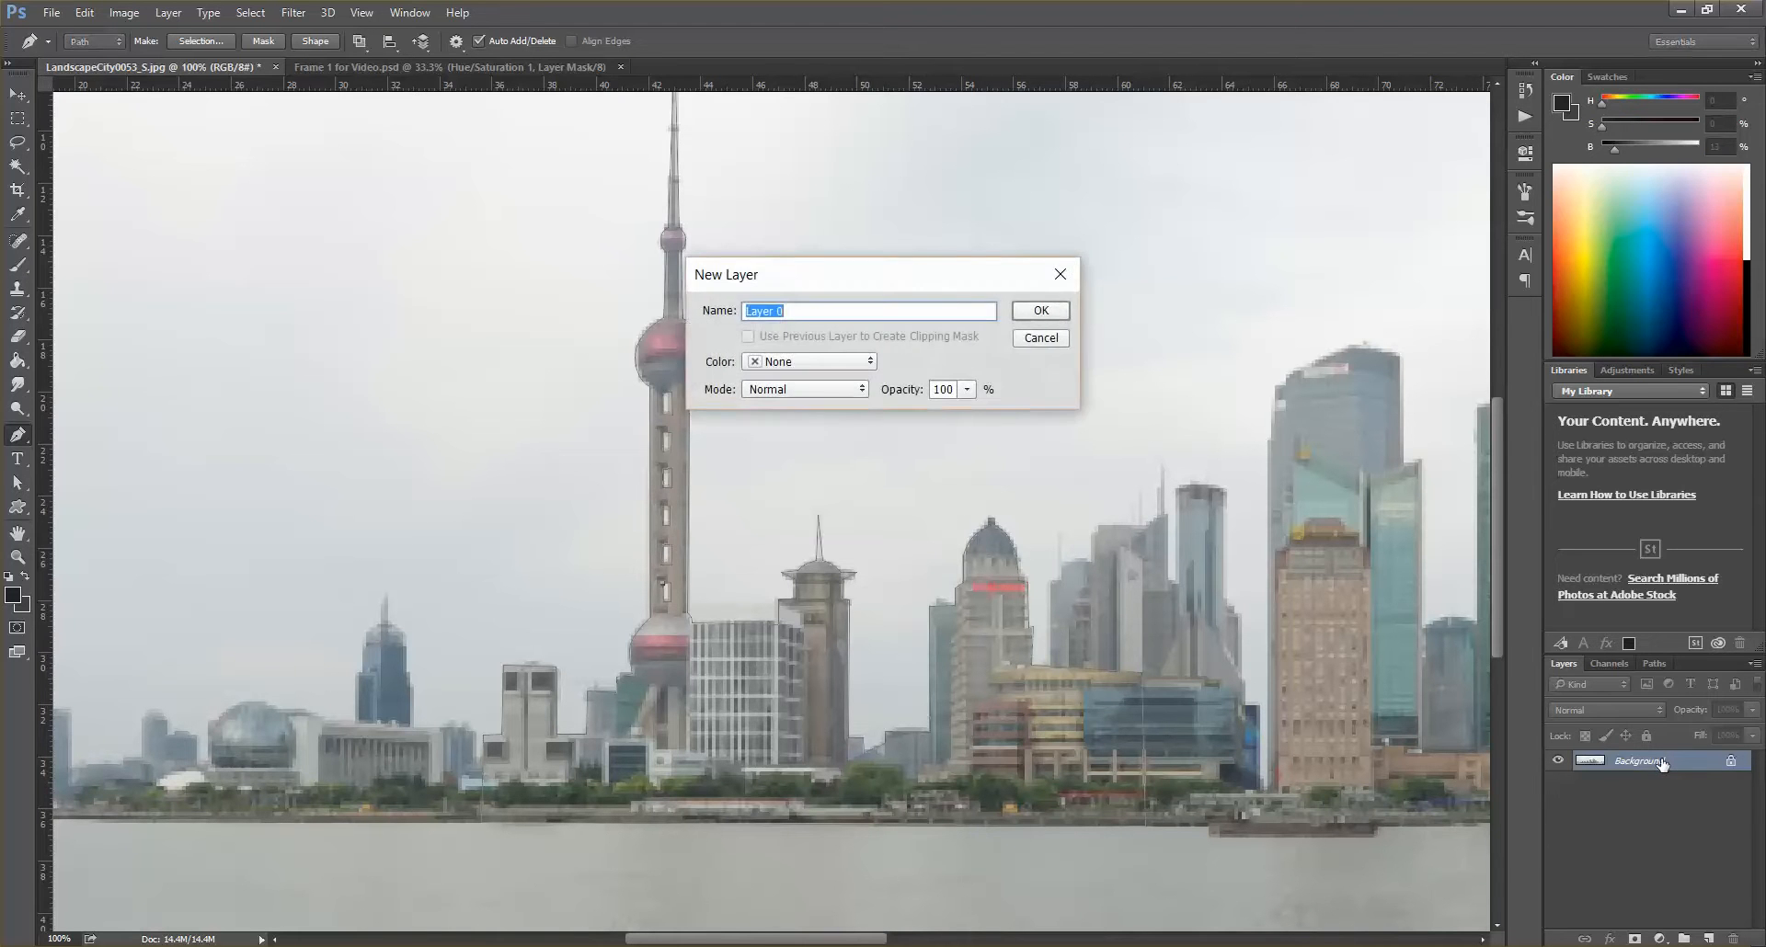
key(Return)
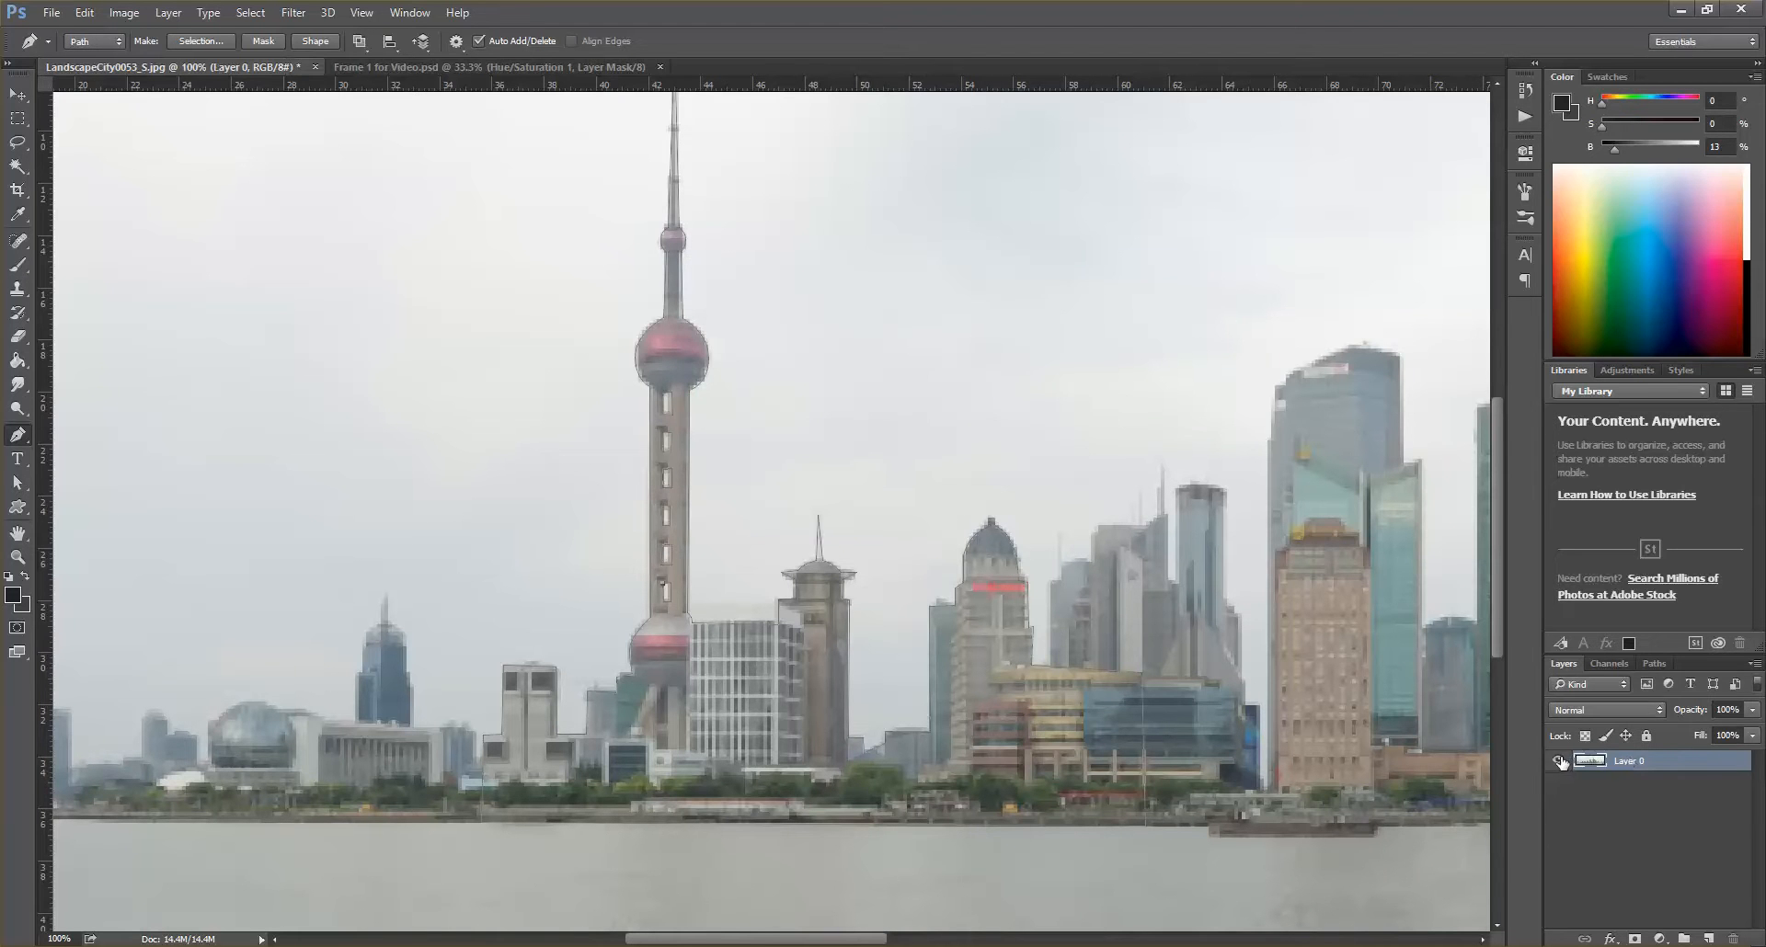
click(1558, 761)
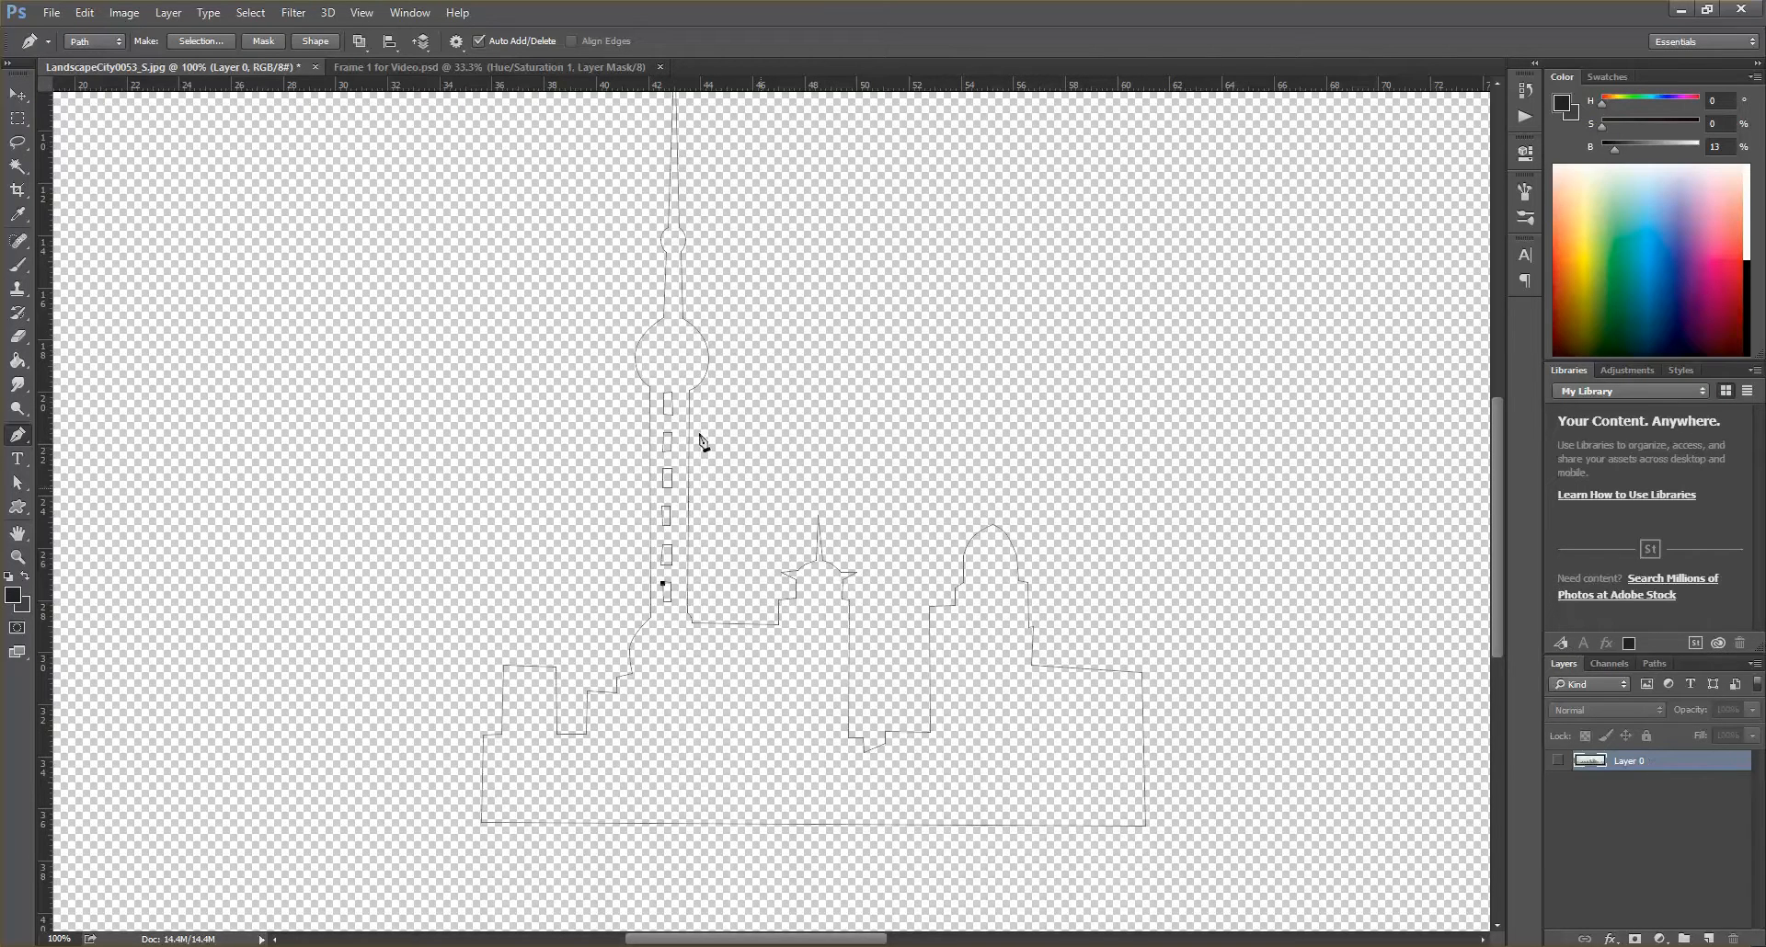
- Save the work path under the name Path Buildings 1
click(1653, 663)
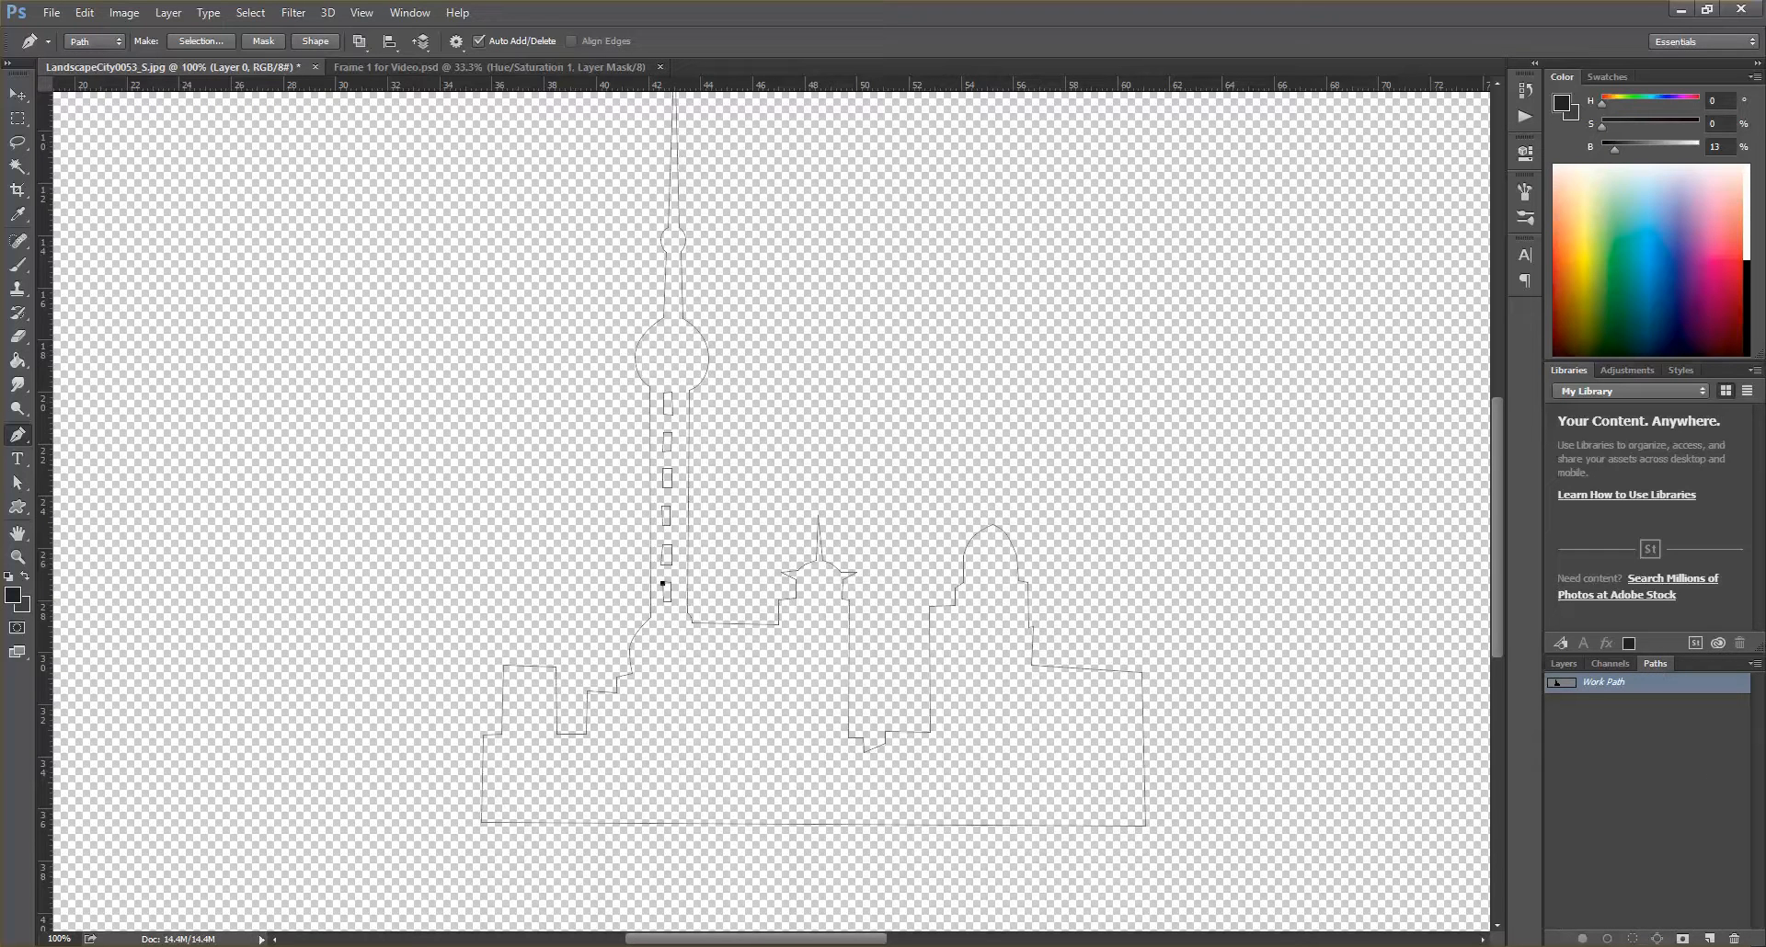
mouse_move(878, 946)
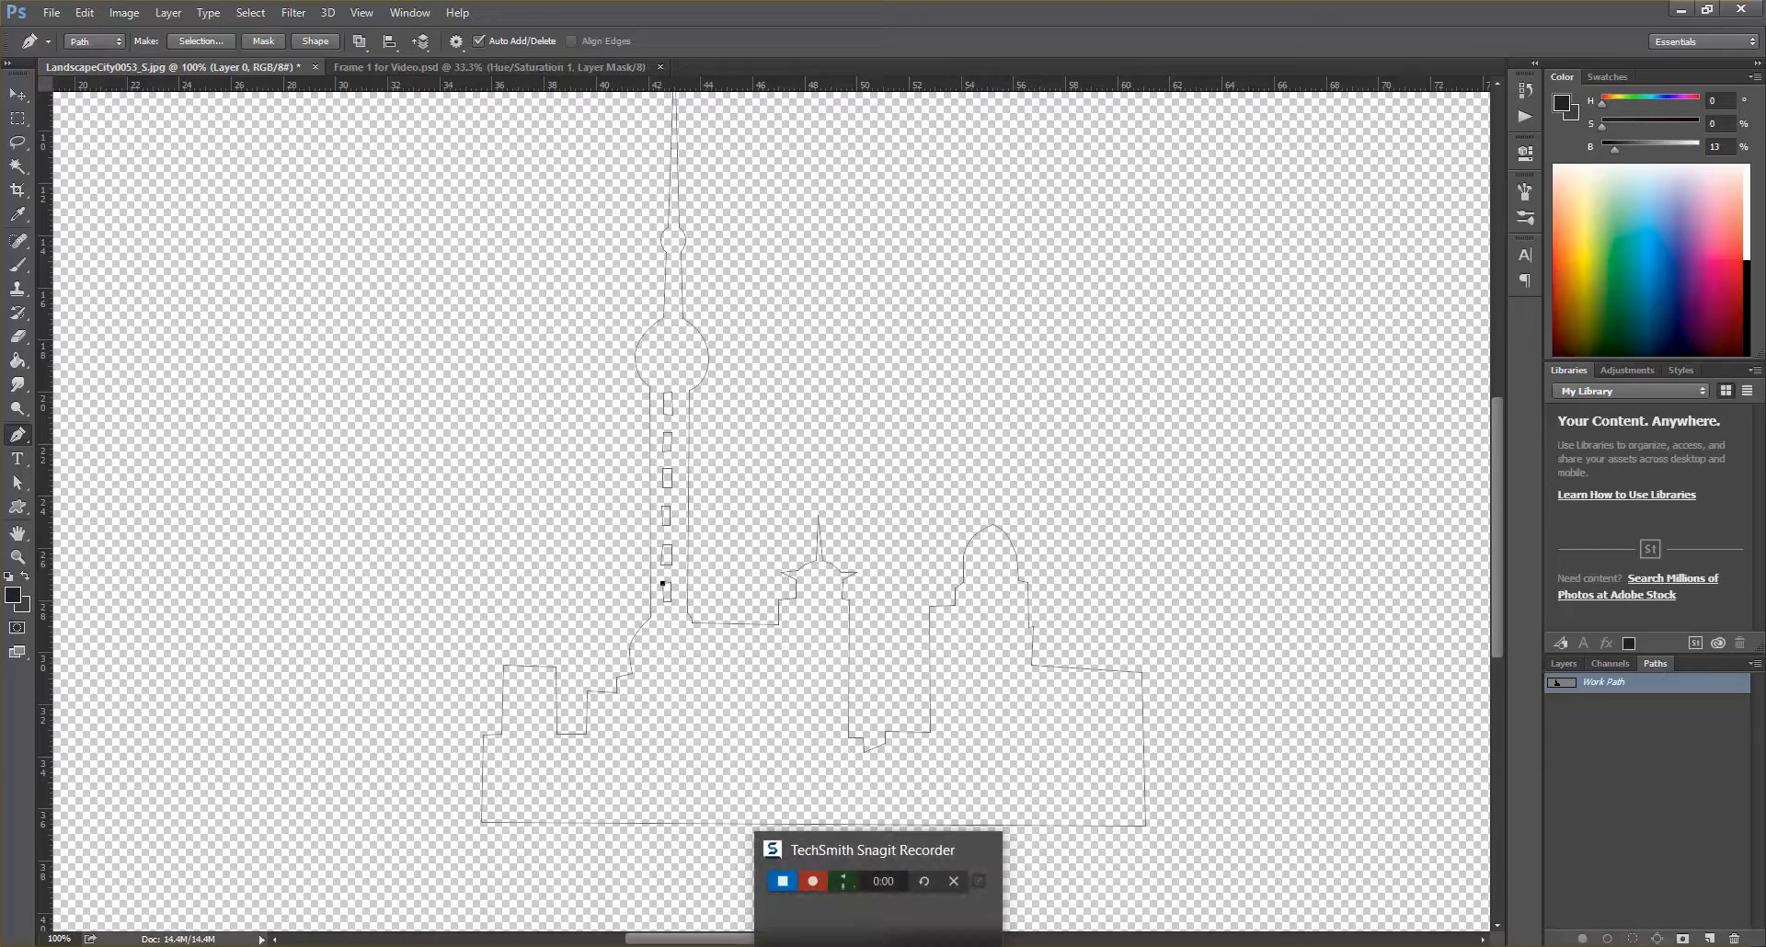
double_click(1606, 688)
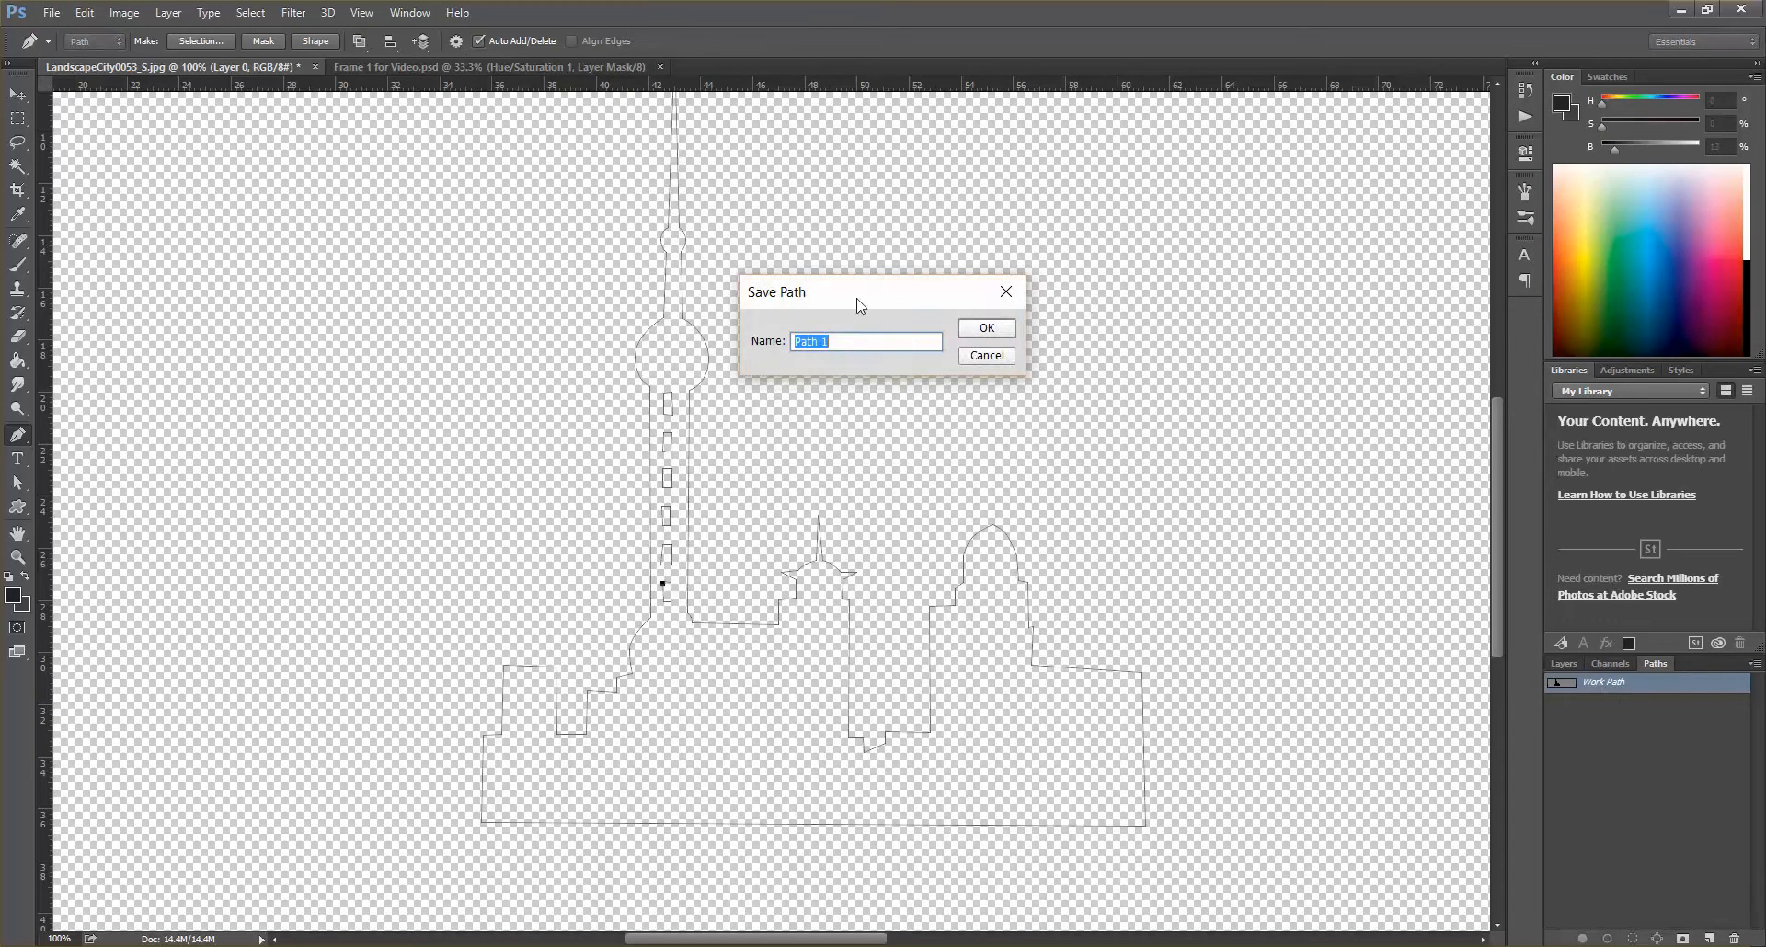
click(849, 340)
key(Return)
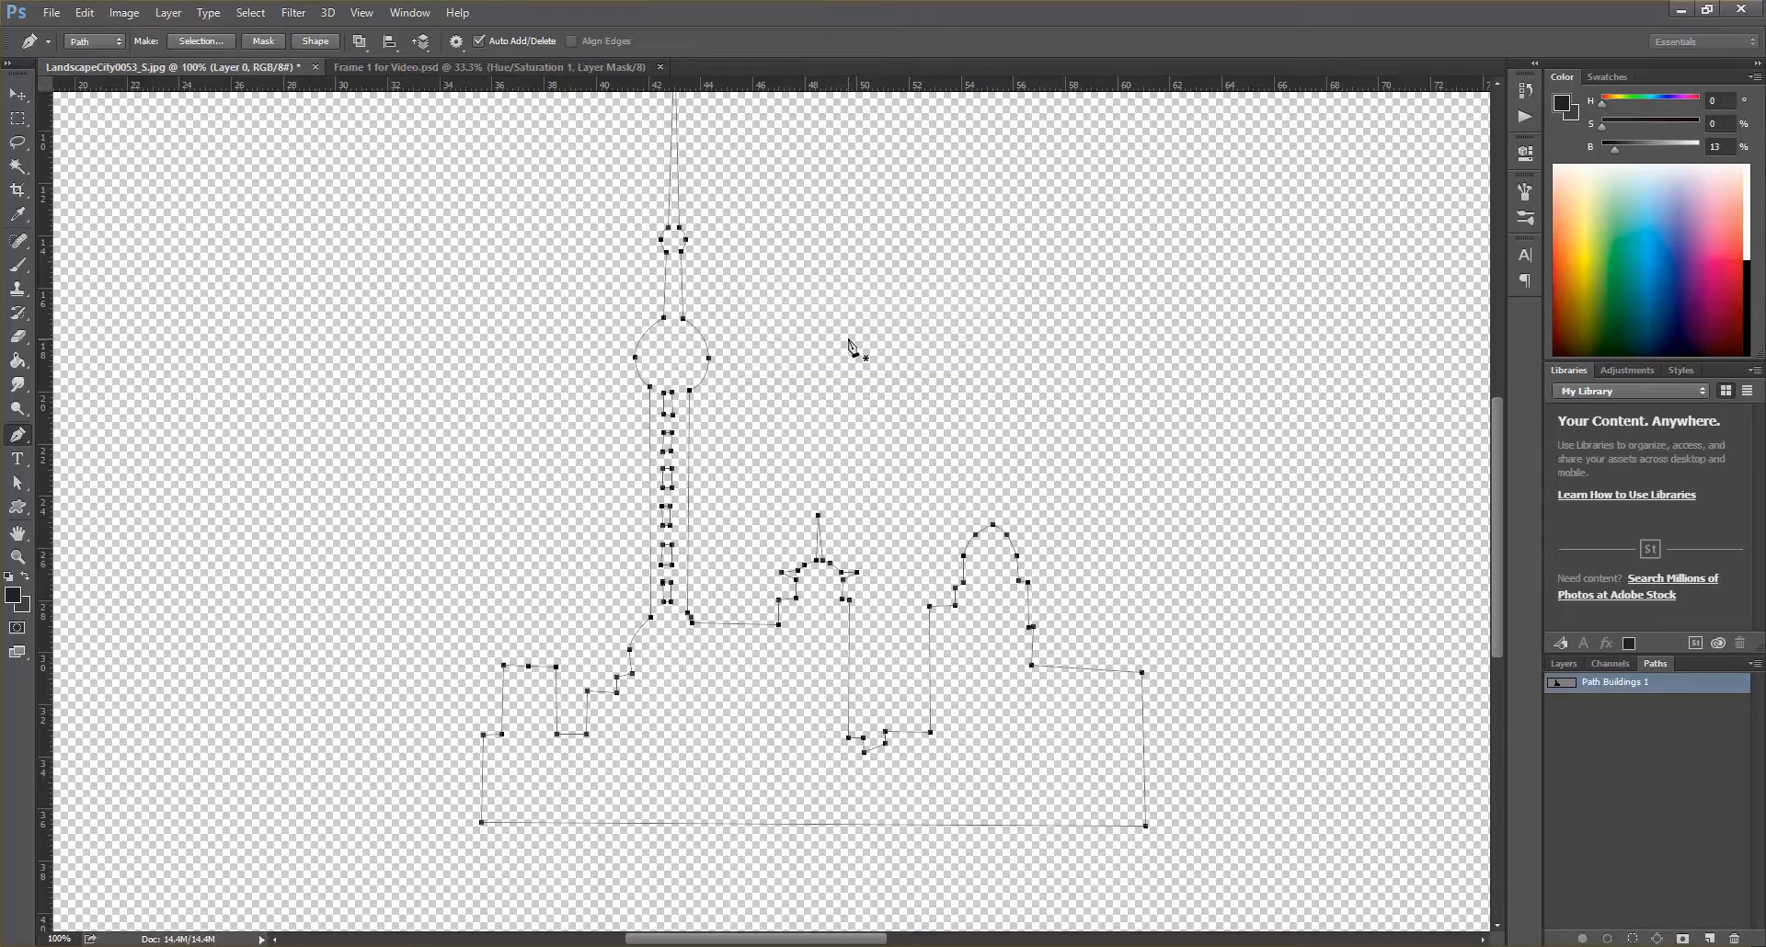
- Create a new empty layer to hold the fill of the saved buildings path
right_click(1615, 686)
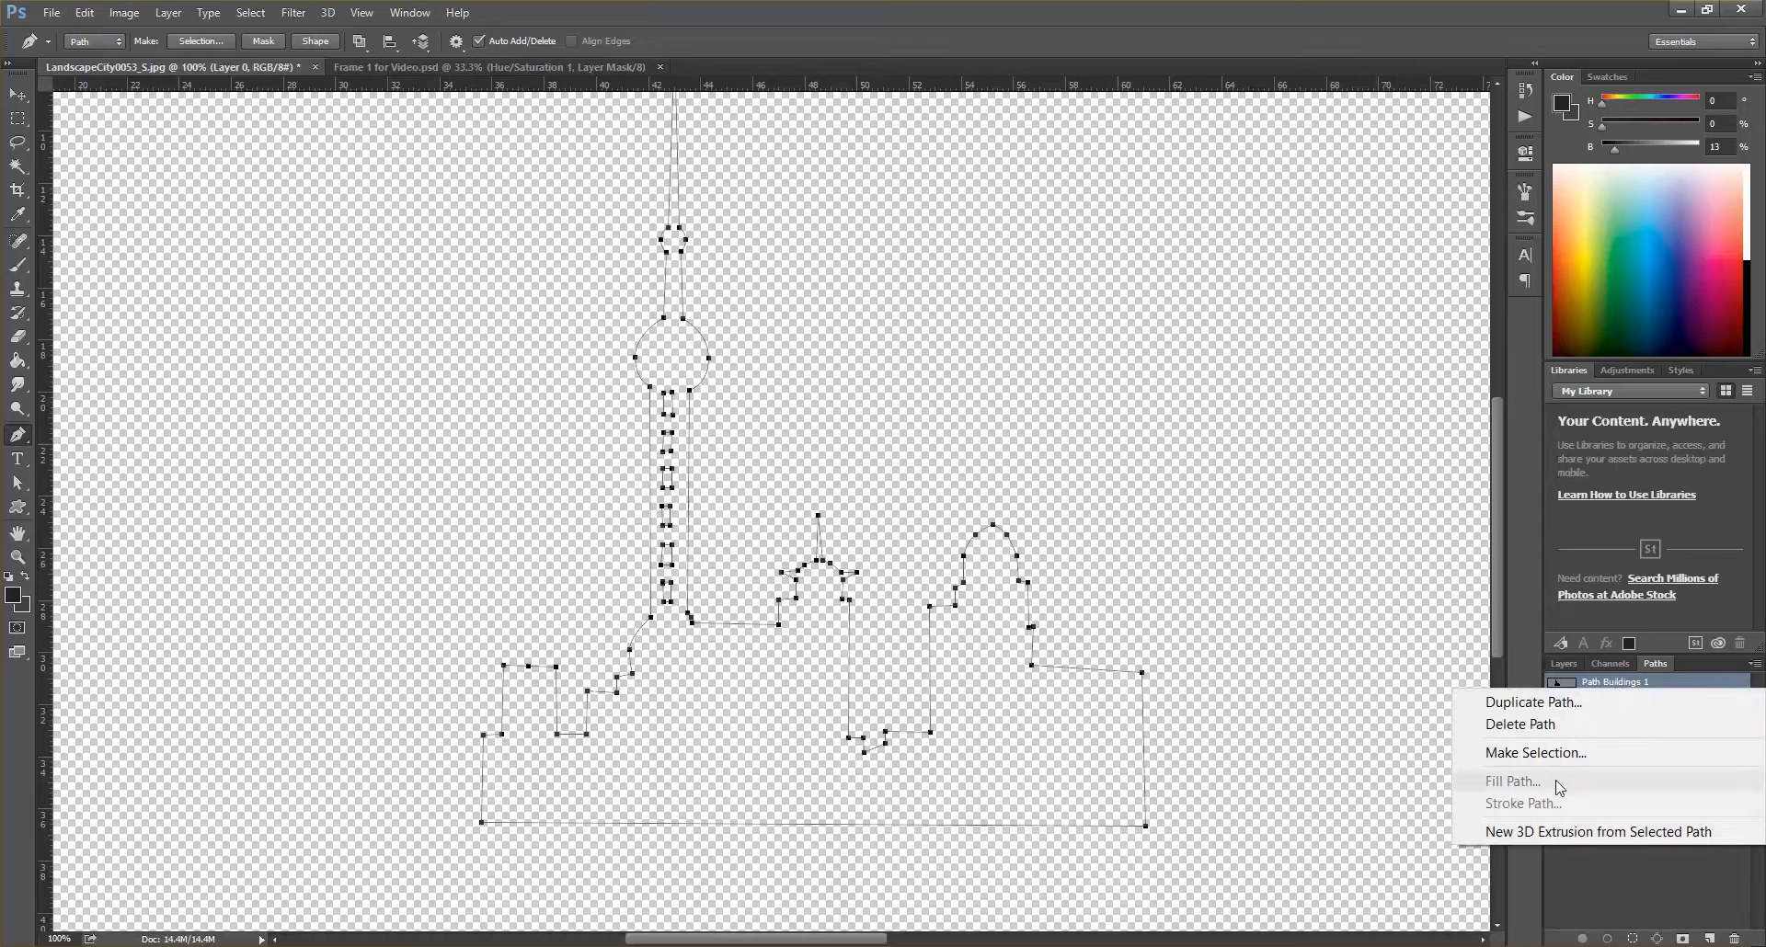
click(1660, 867)
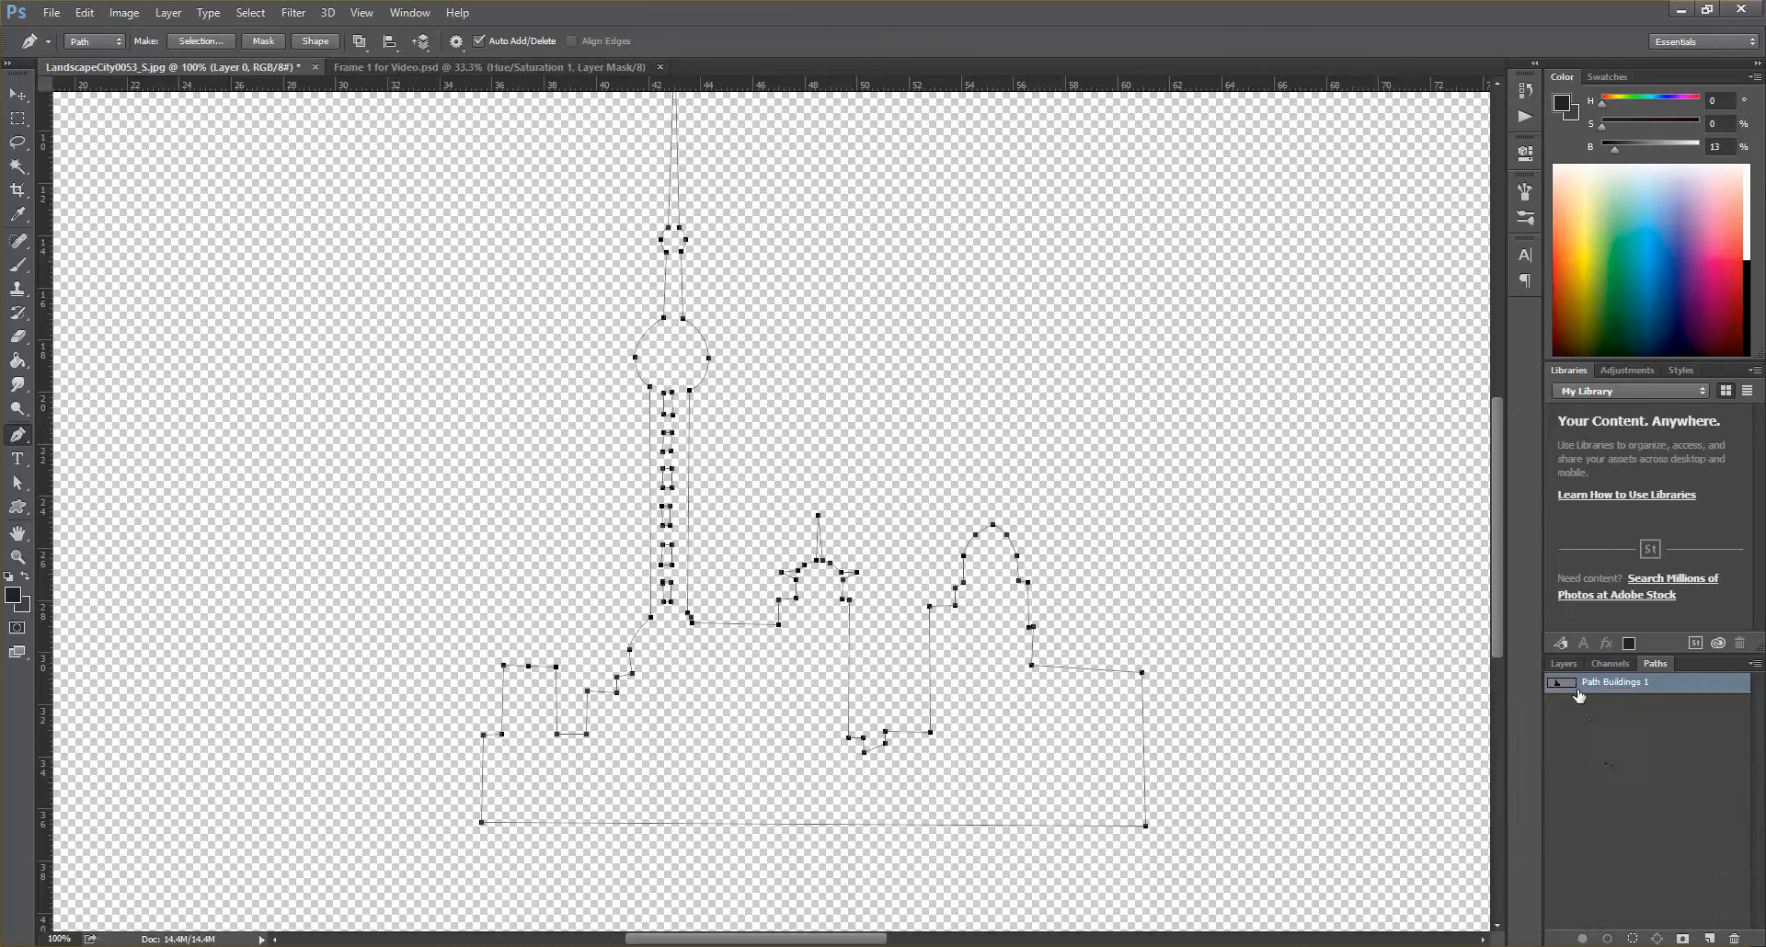
click(1563, 664)
click(1709, 937)
- Fill the Path Buildings 1 path with the dark gray color 393939 on the new layer
click(1654, 663)
right_click(1611, 682)
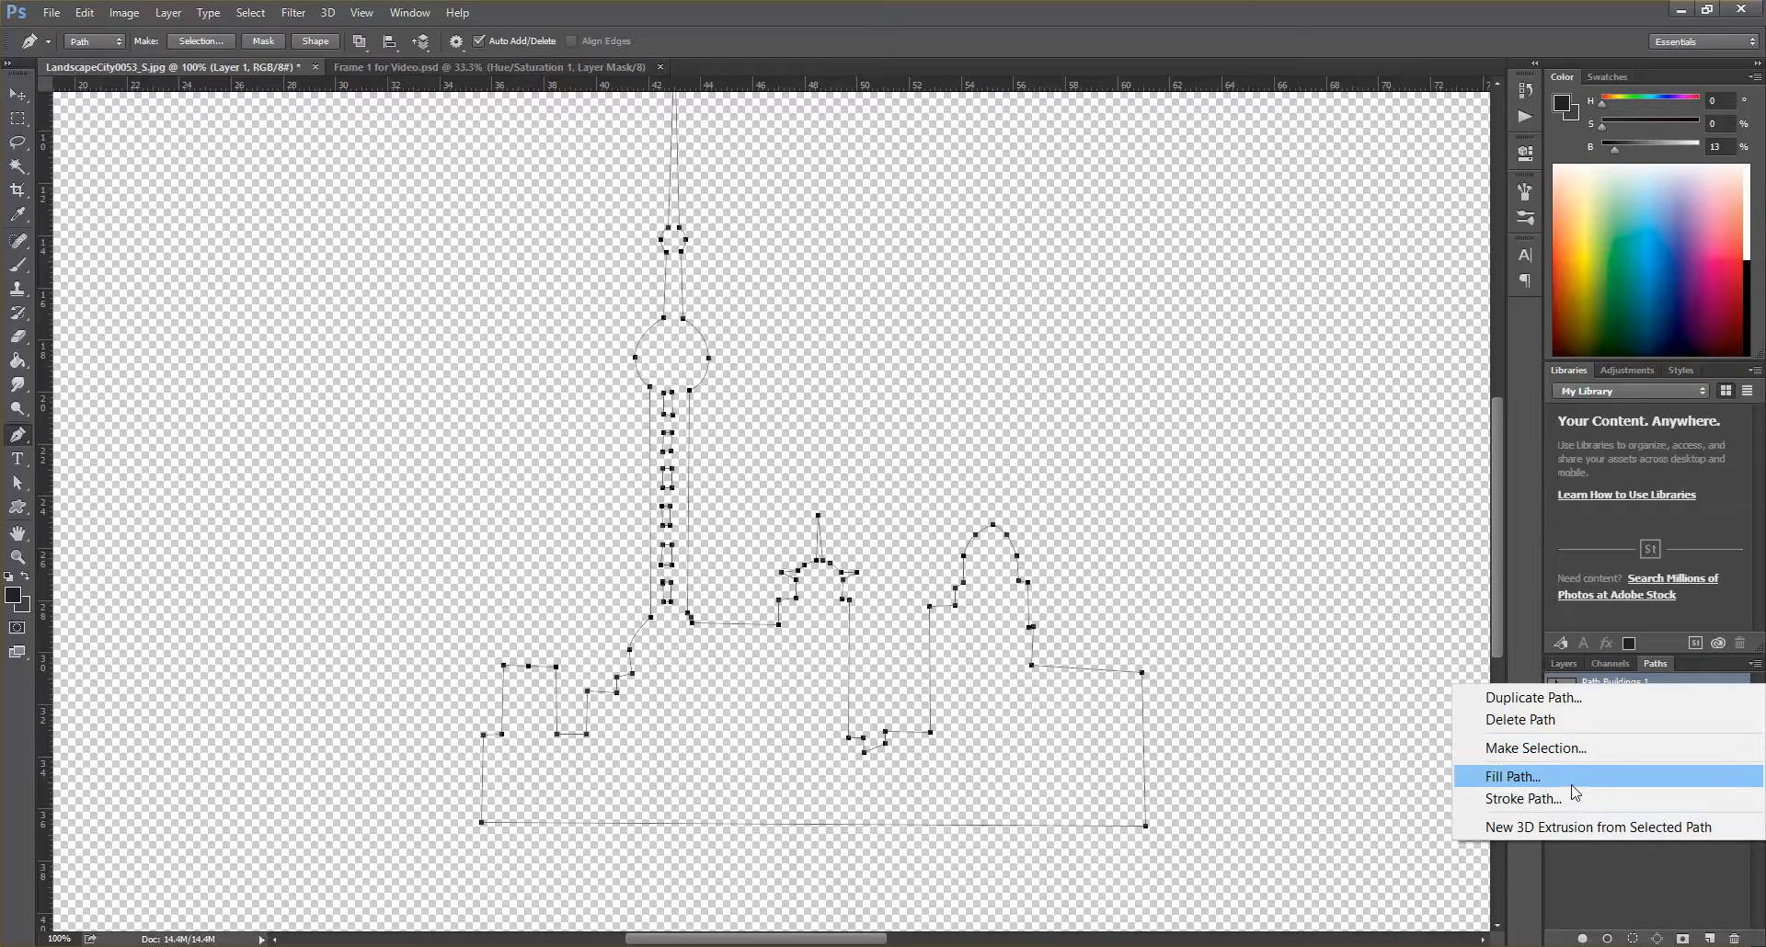
click(1526, 777)
click(926, 275)
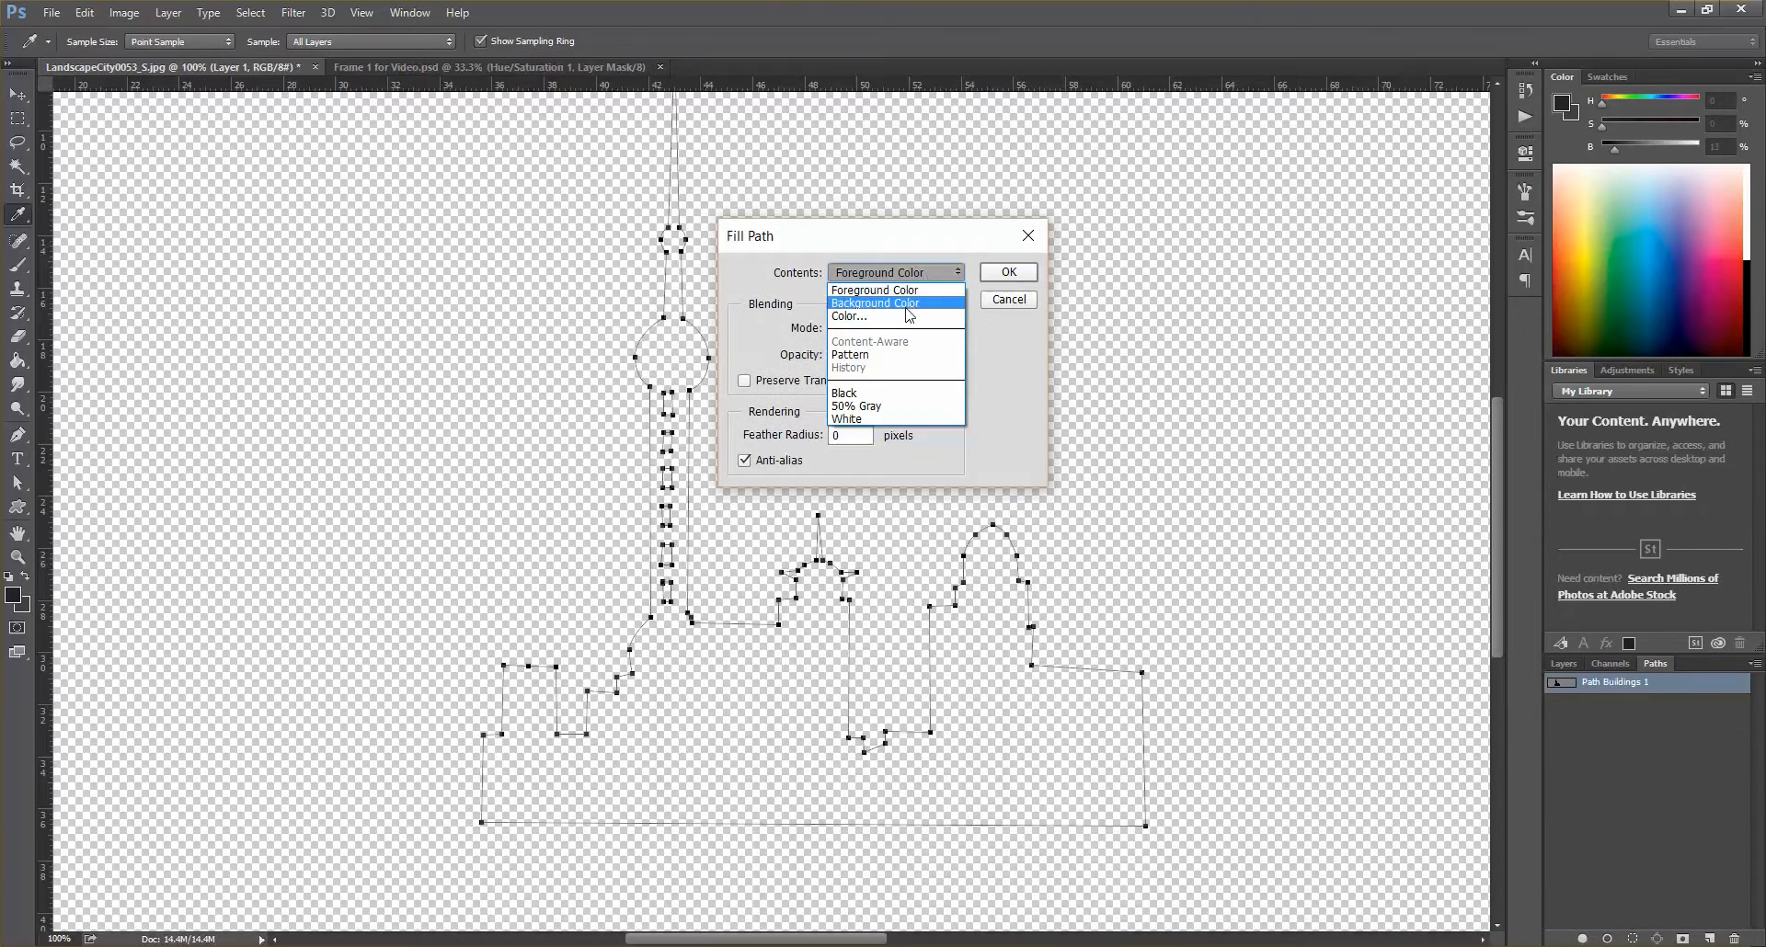
click(907, 316)
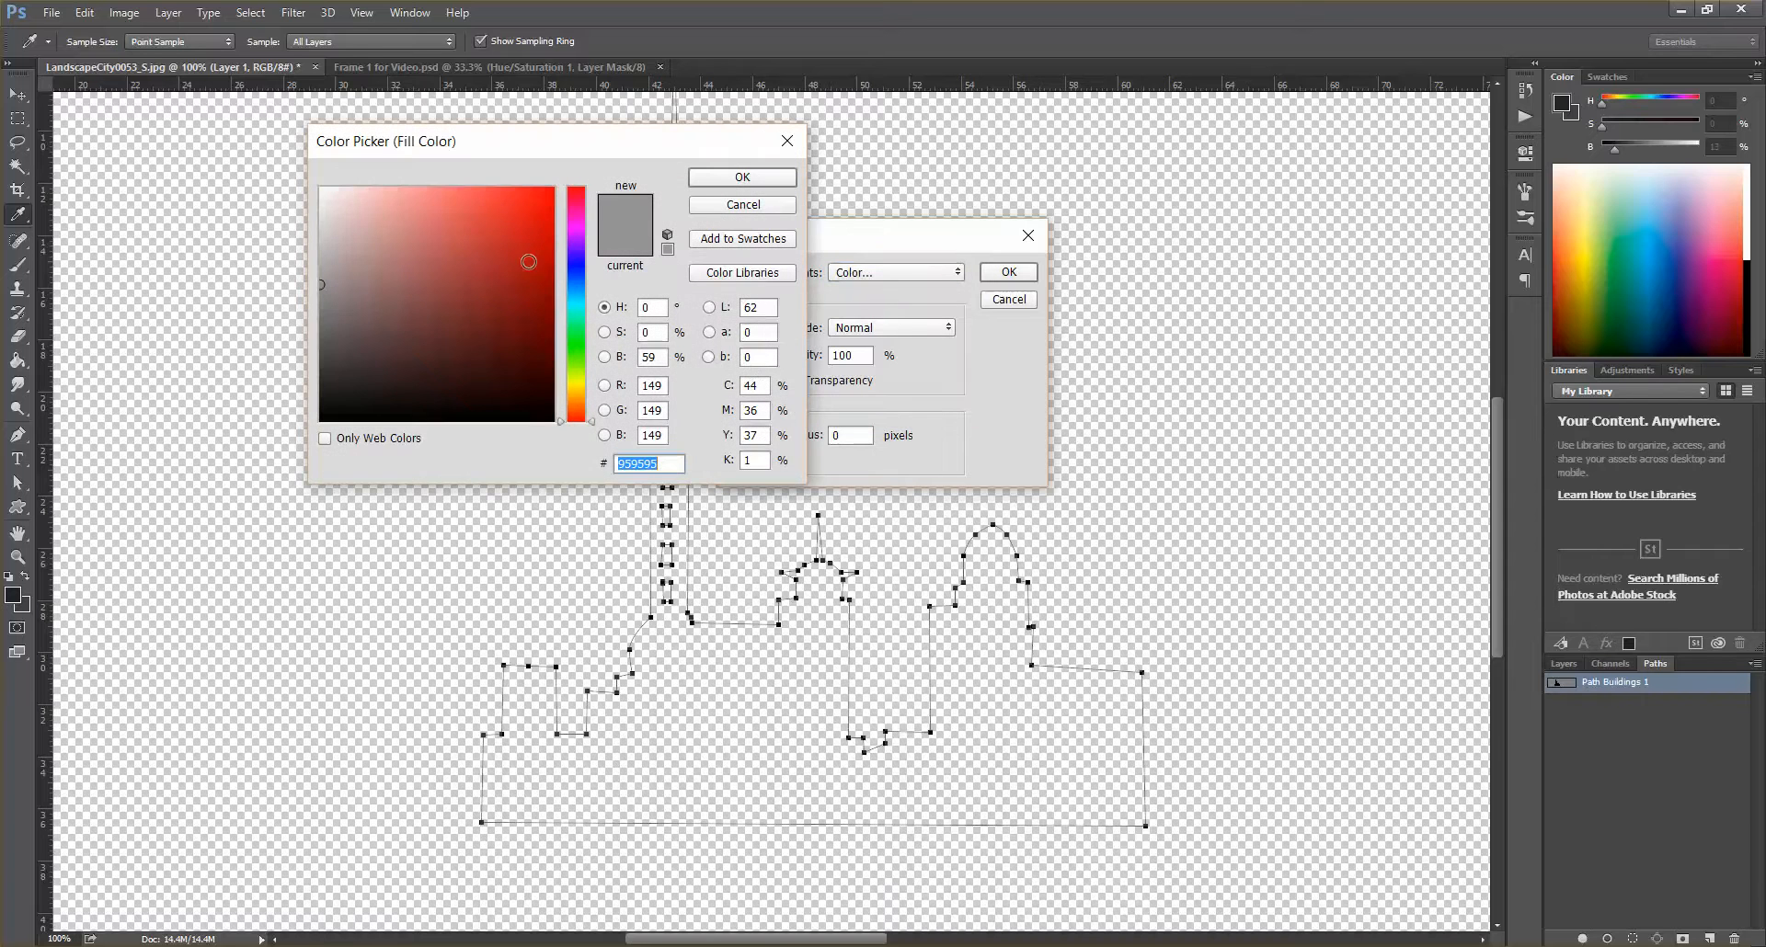
click(325, 366)
drag(324, 366, 318, 371)
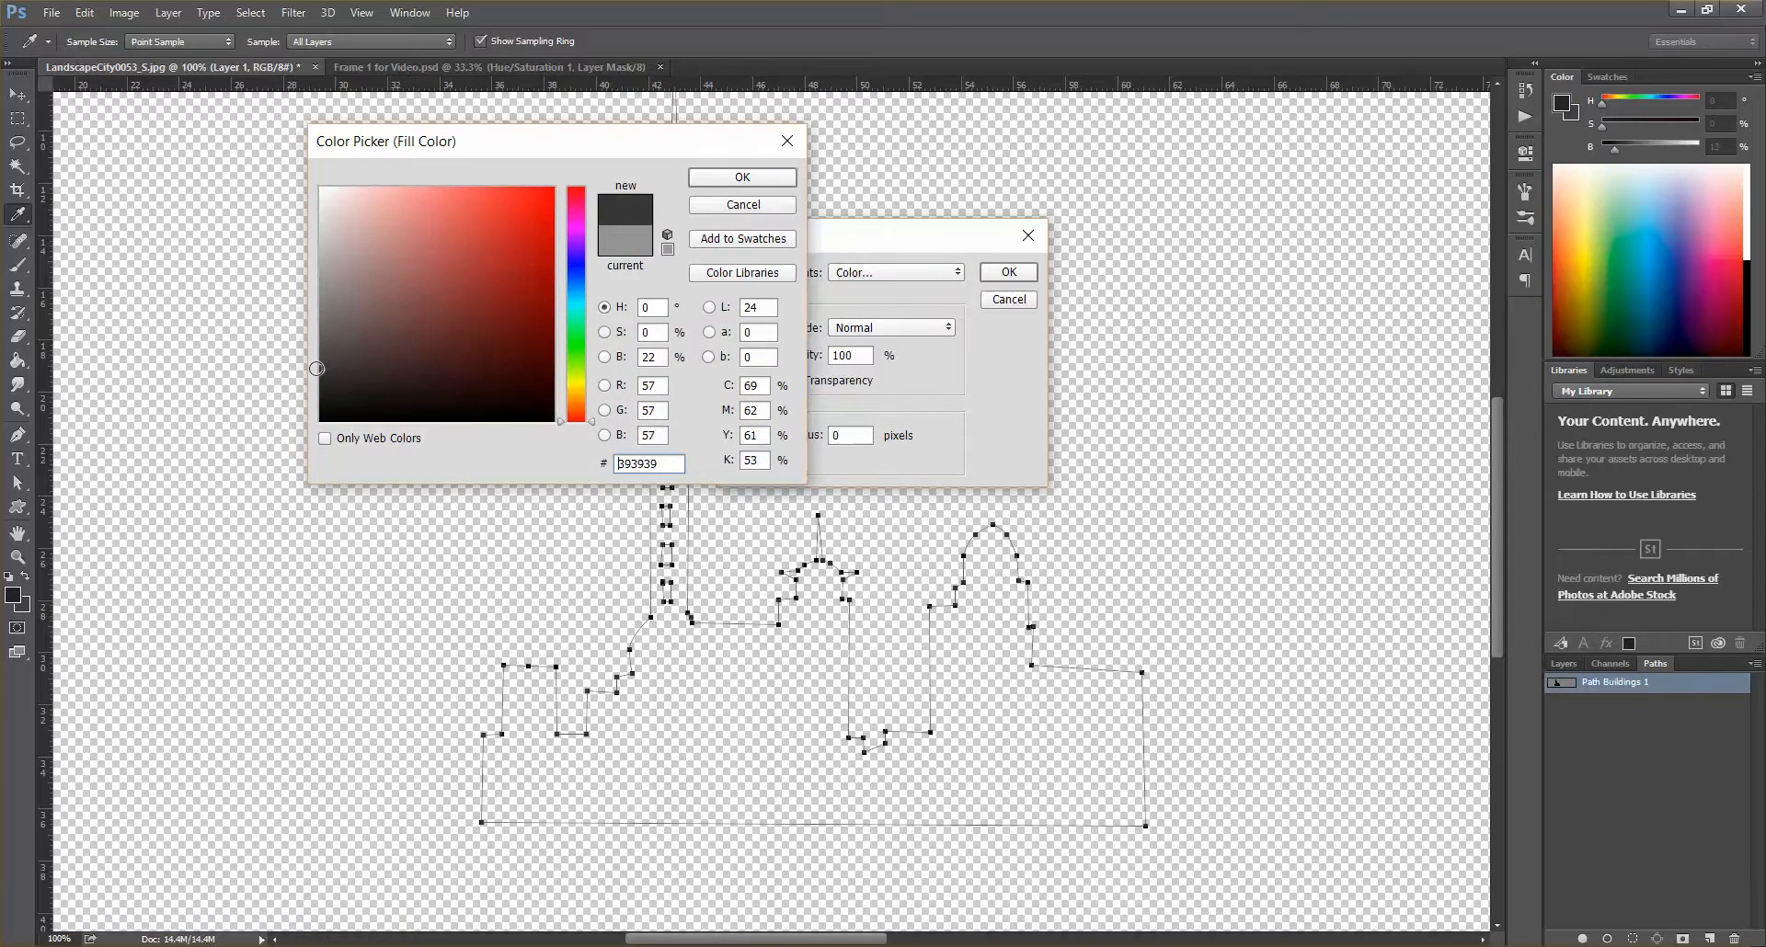
click(773, 183)
click(1009, 272)
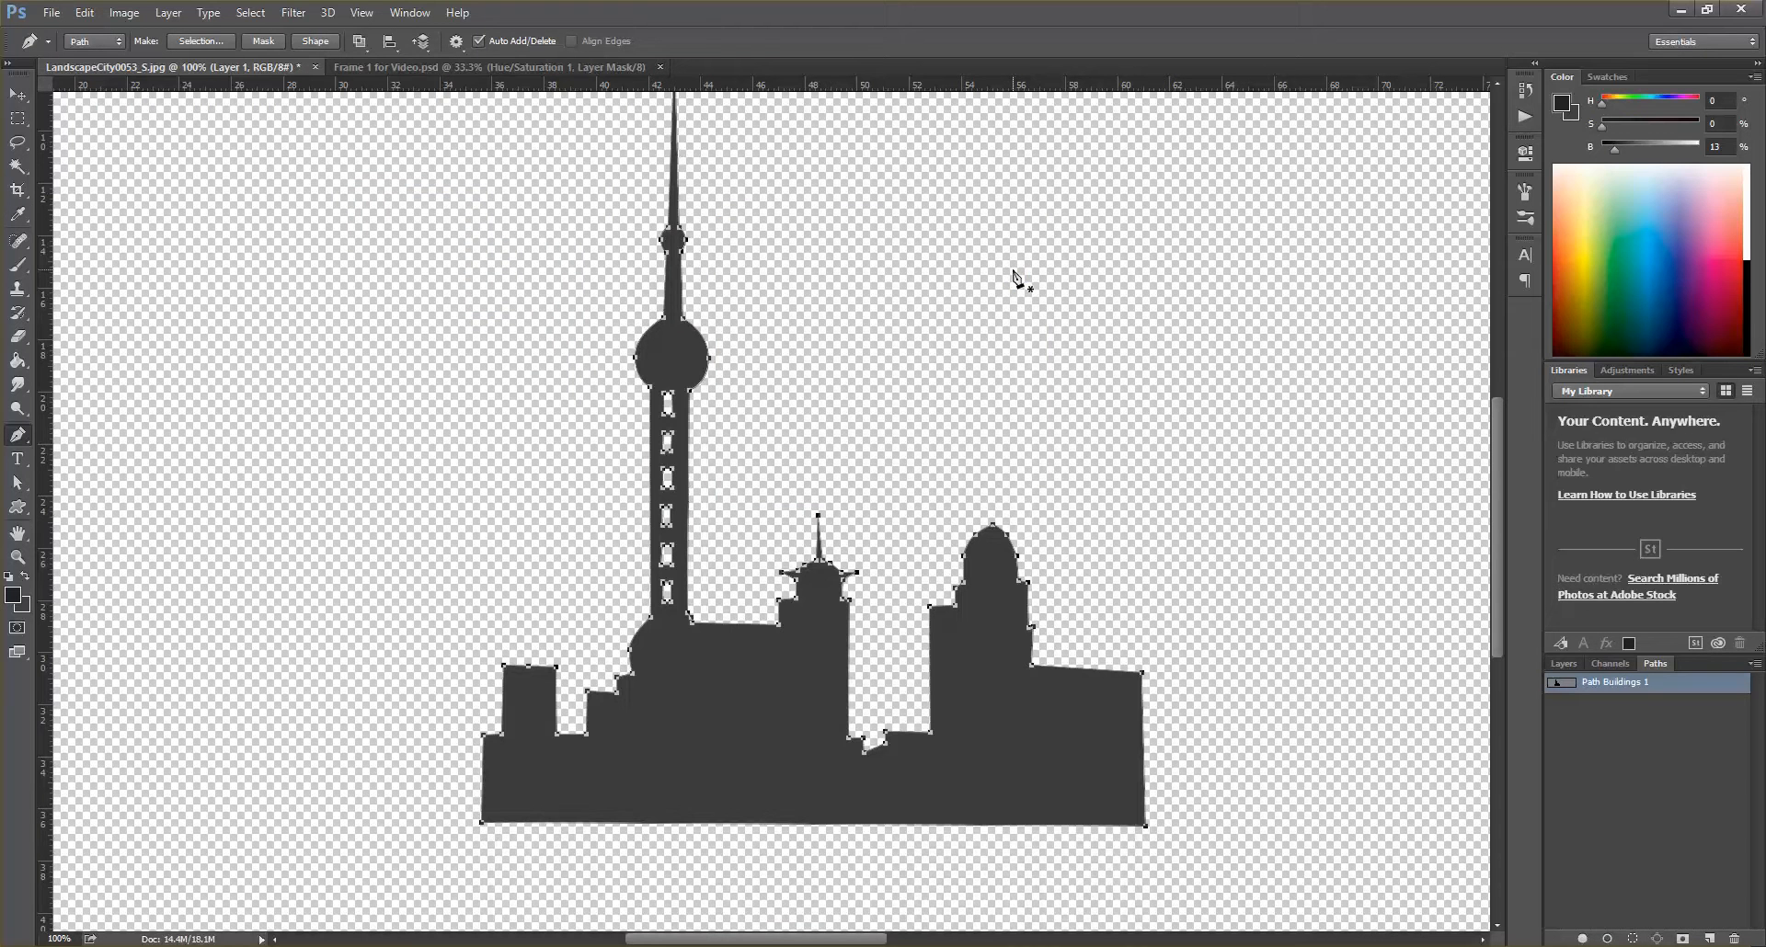
- Switch to the Move Tool and deselect the path so that only the filled skyline silhouette is shown
click(17, 95)
click(830, 267)
click(823, 669)
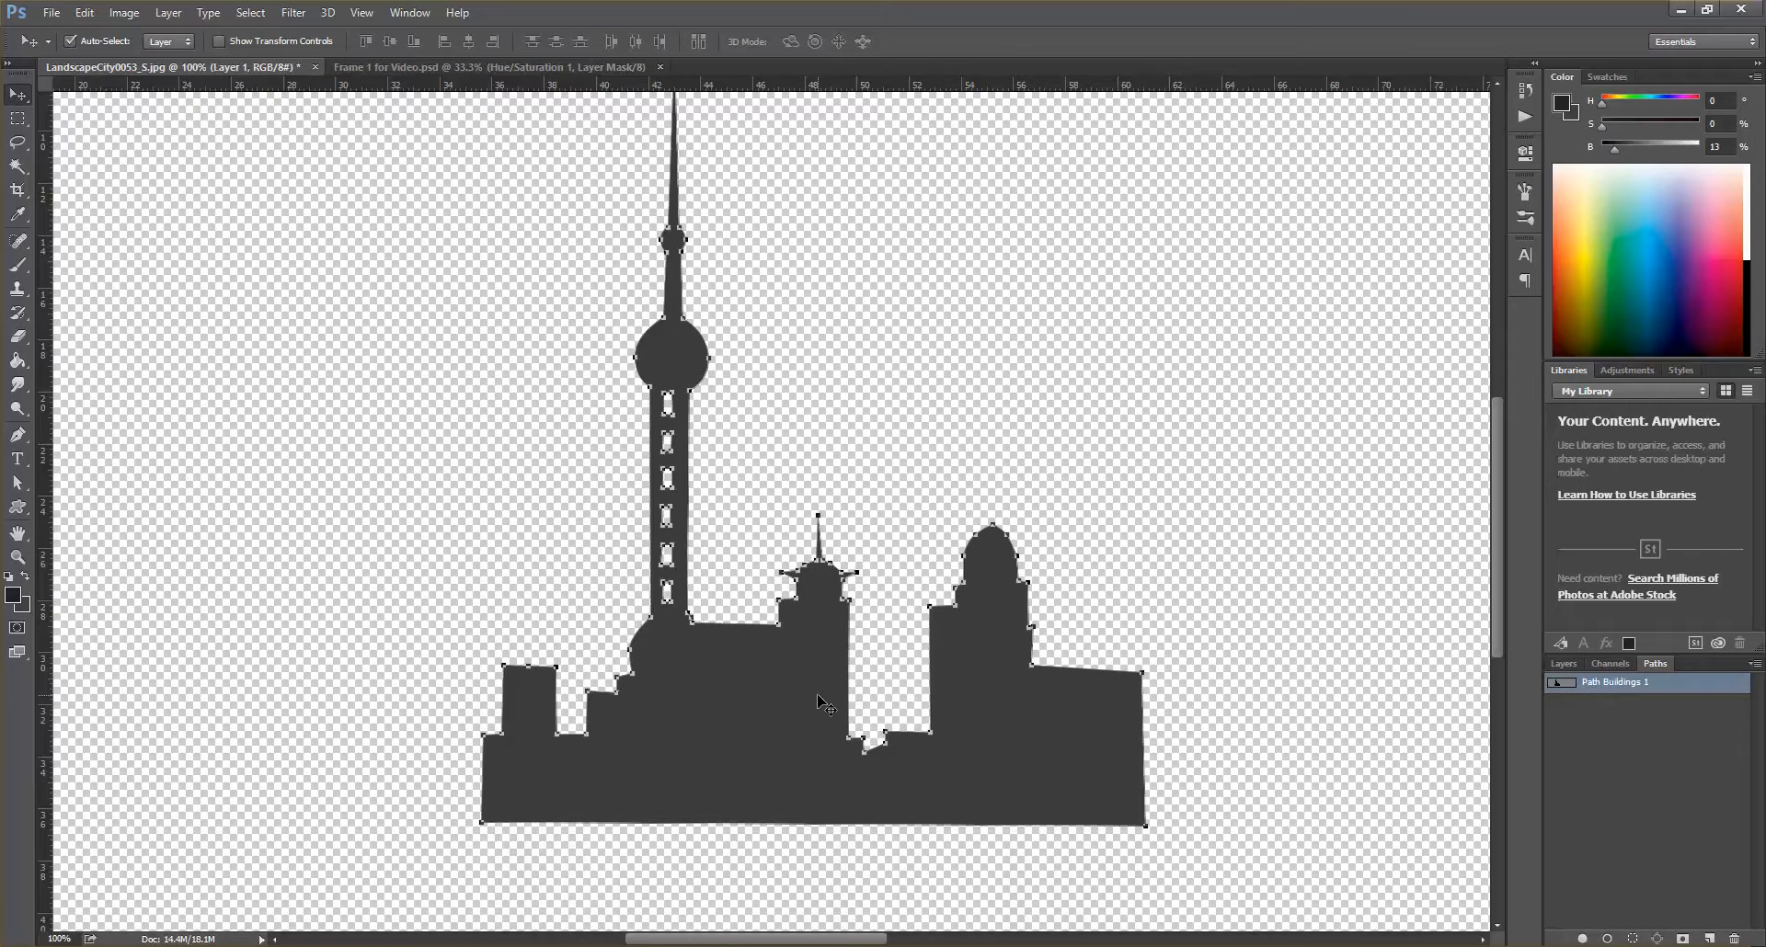
click(890, 563)
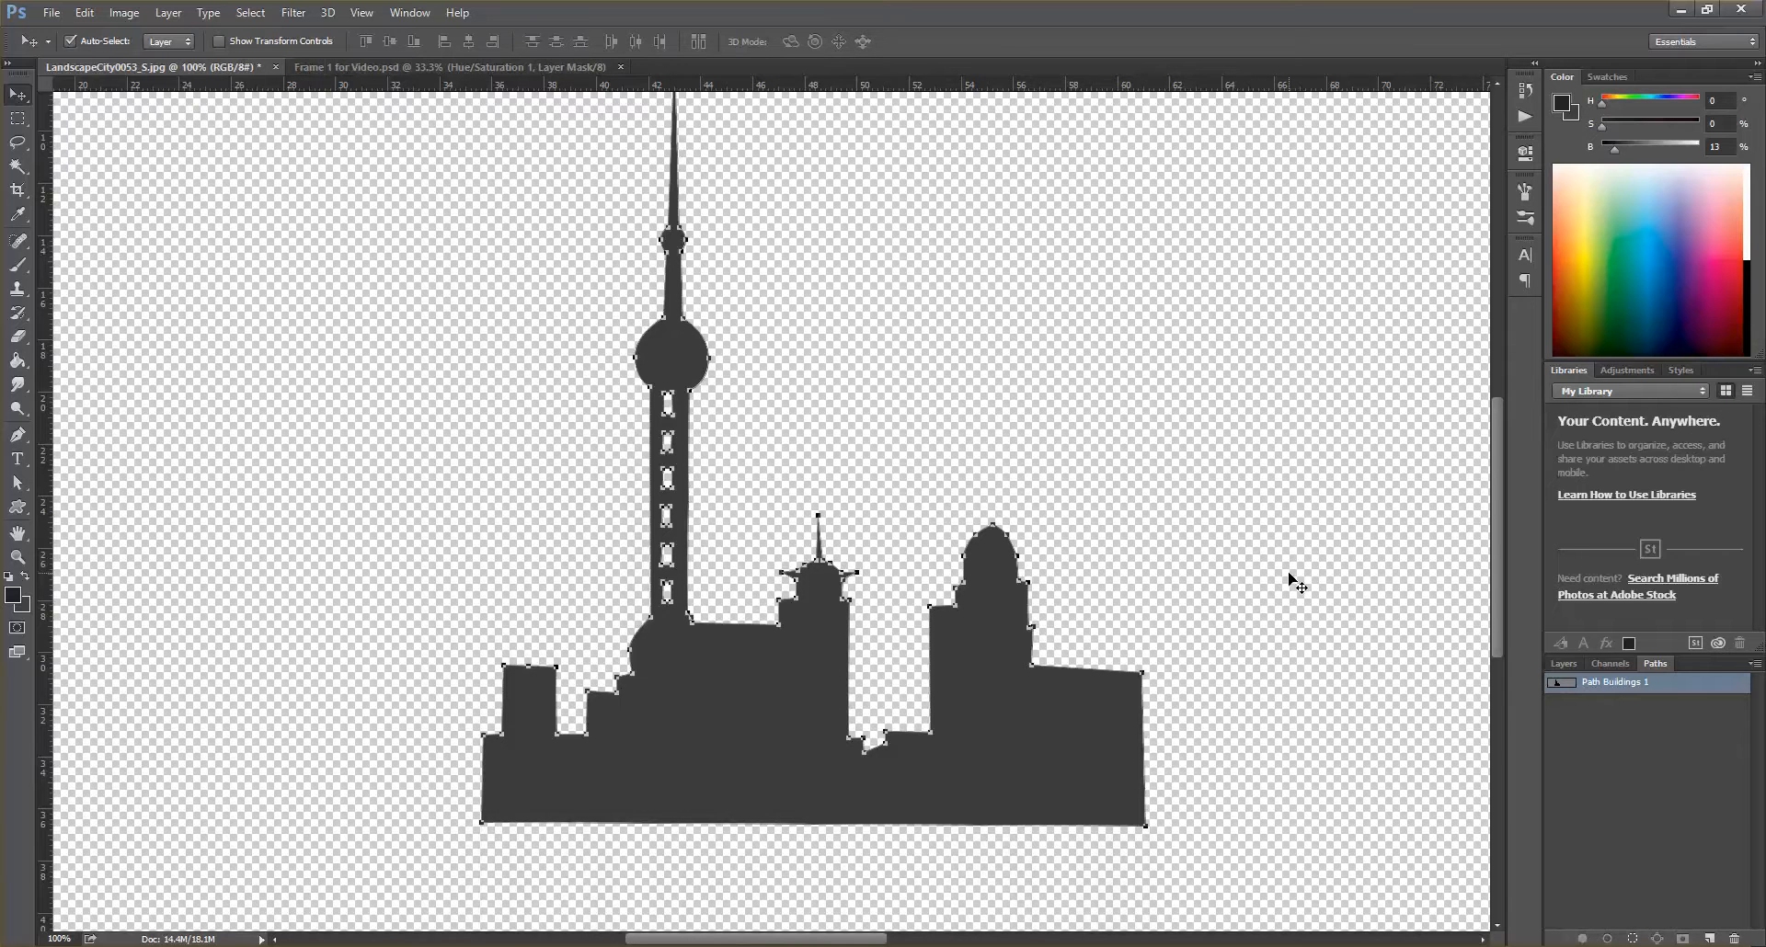
click(1720, 851)
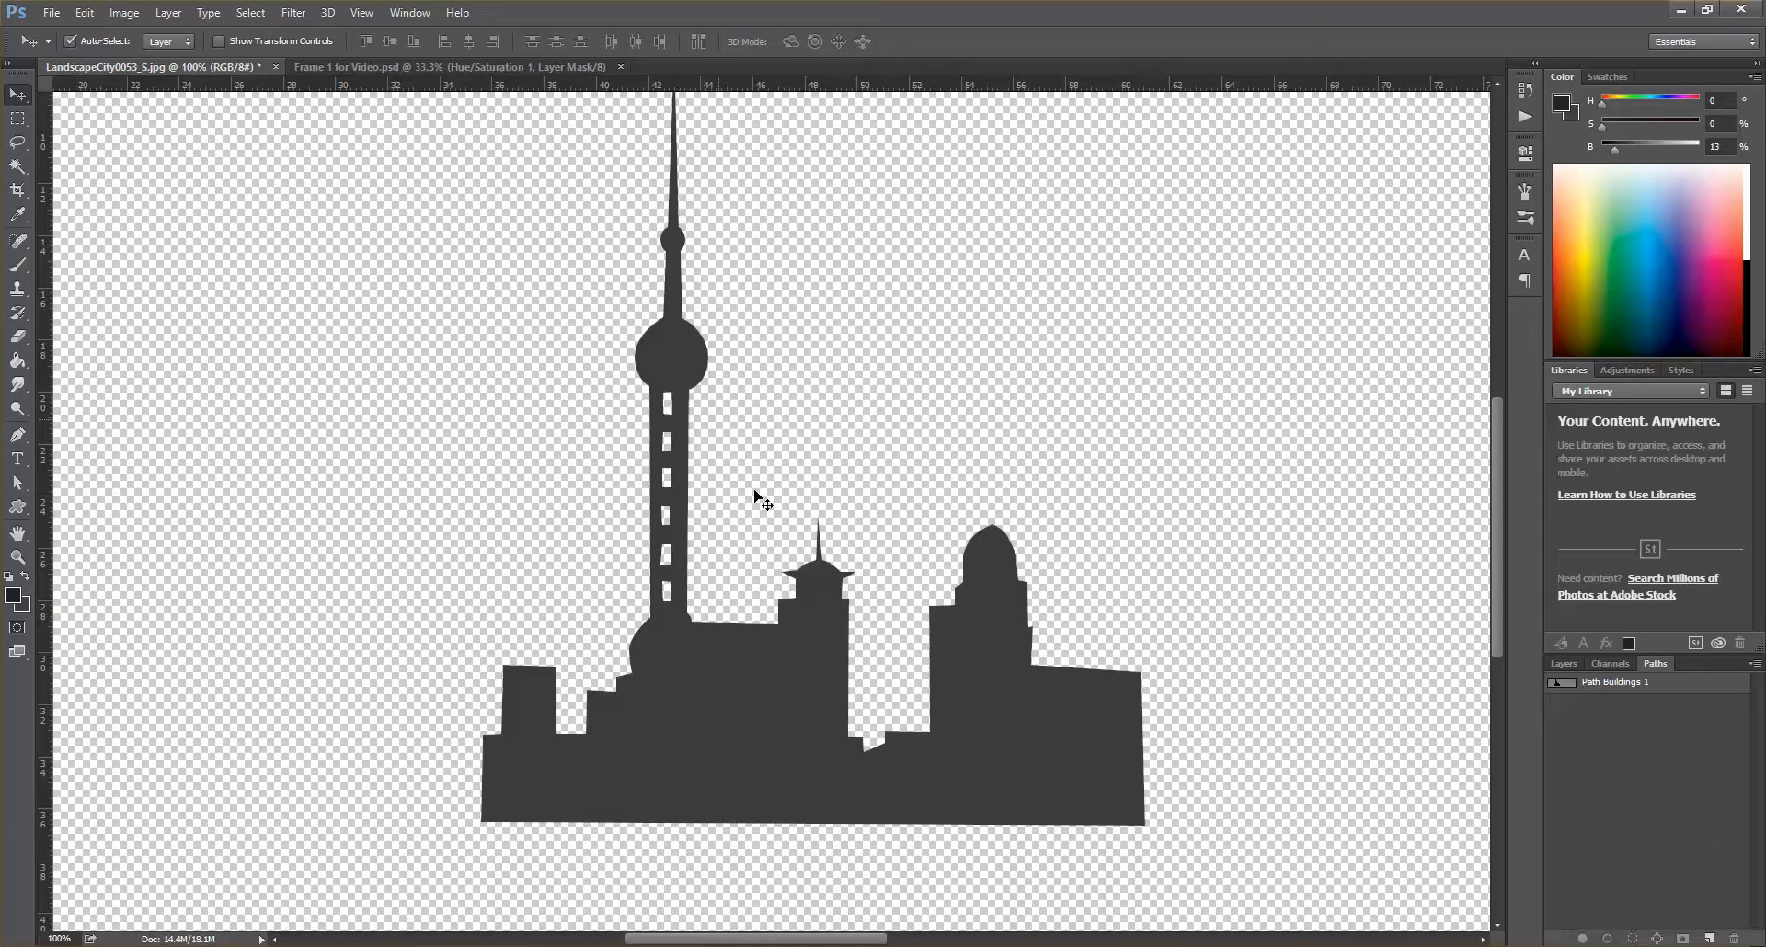
scroll(1011, 503, up, 3)
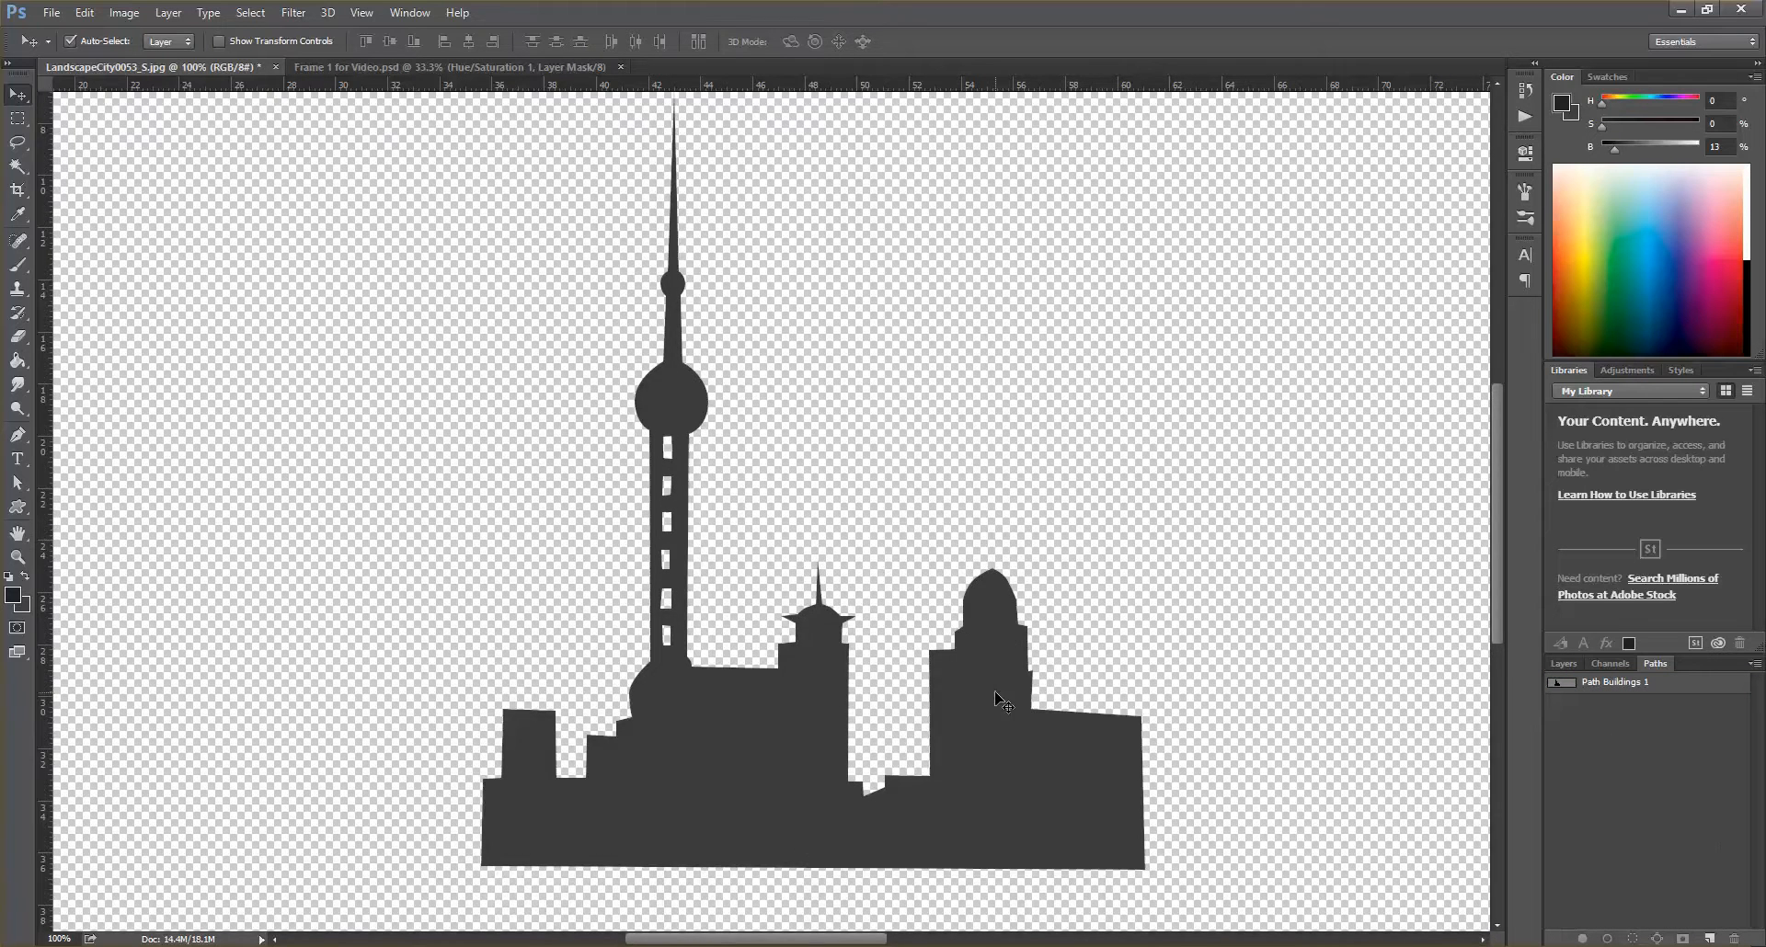
- Make the silhouette layer active and load the Path Buildings 1 path as a selection
scroll(910, 539, up, 1)
scroll(910, 539, down, 1)
scroll(998, 690, down, 1)
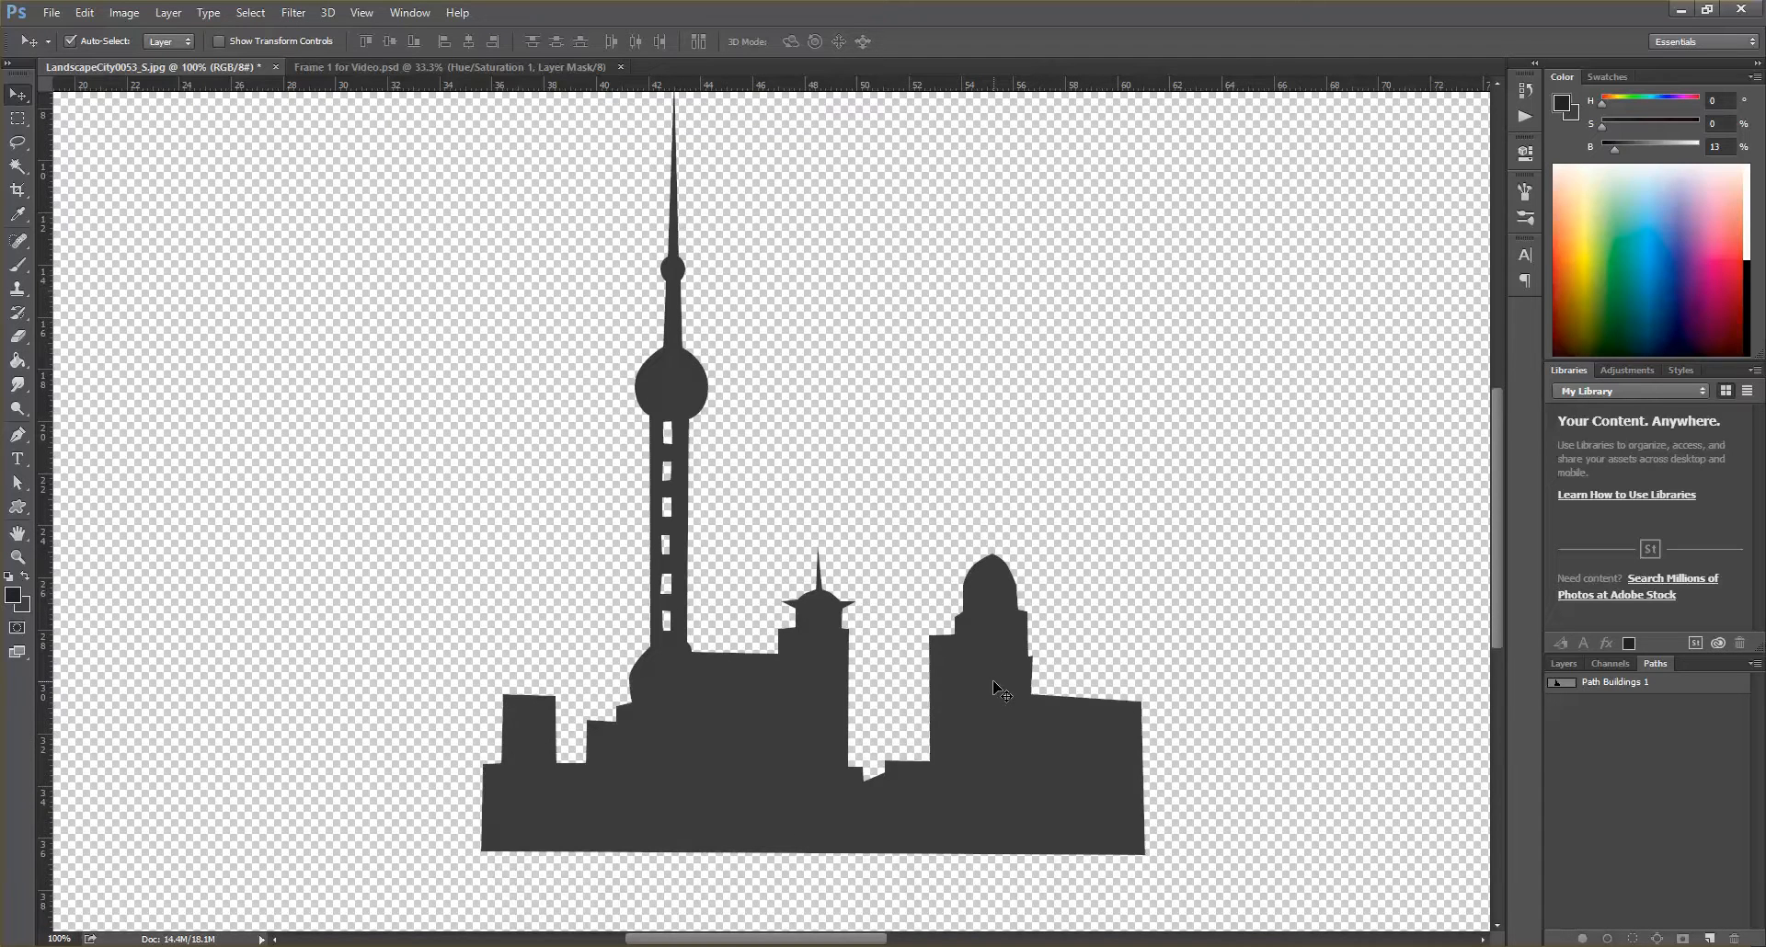
click(998, 690)
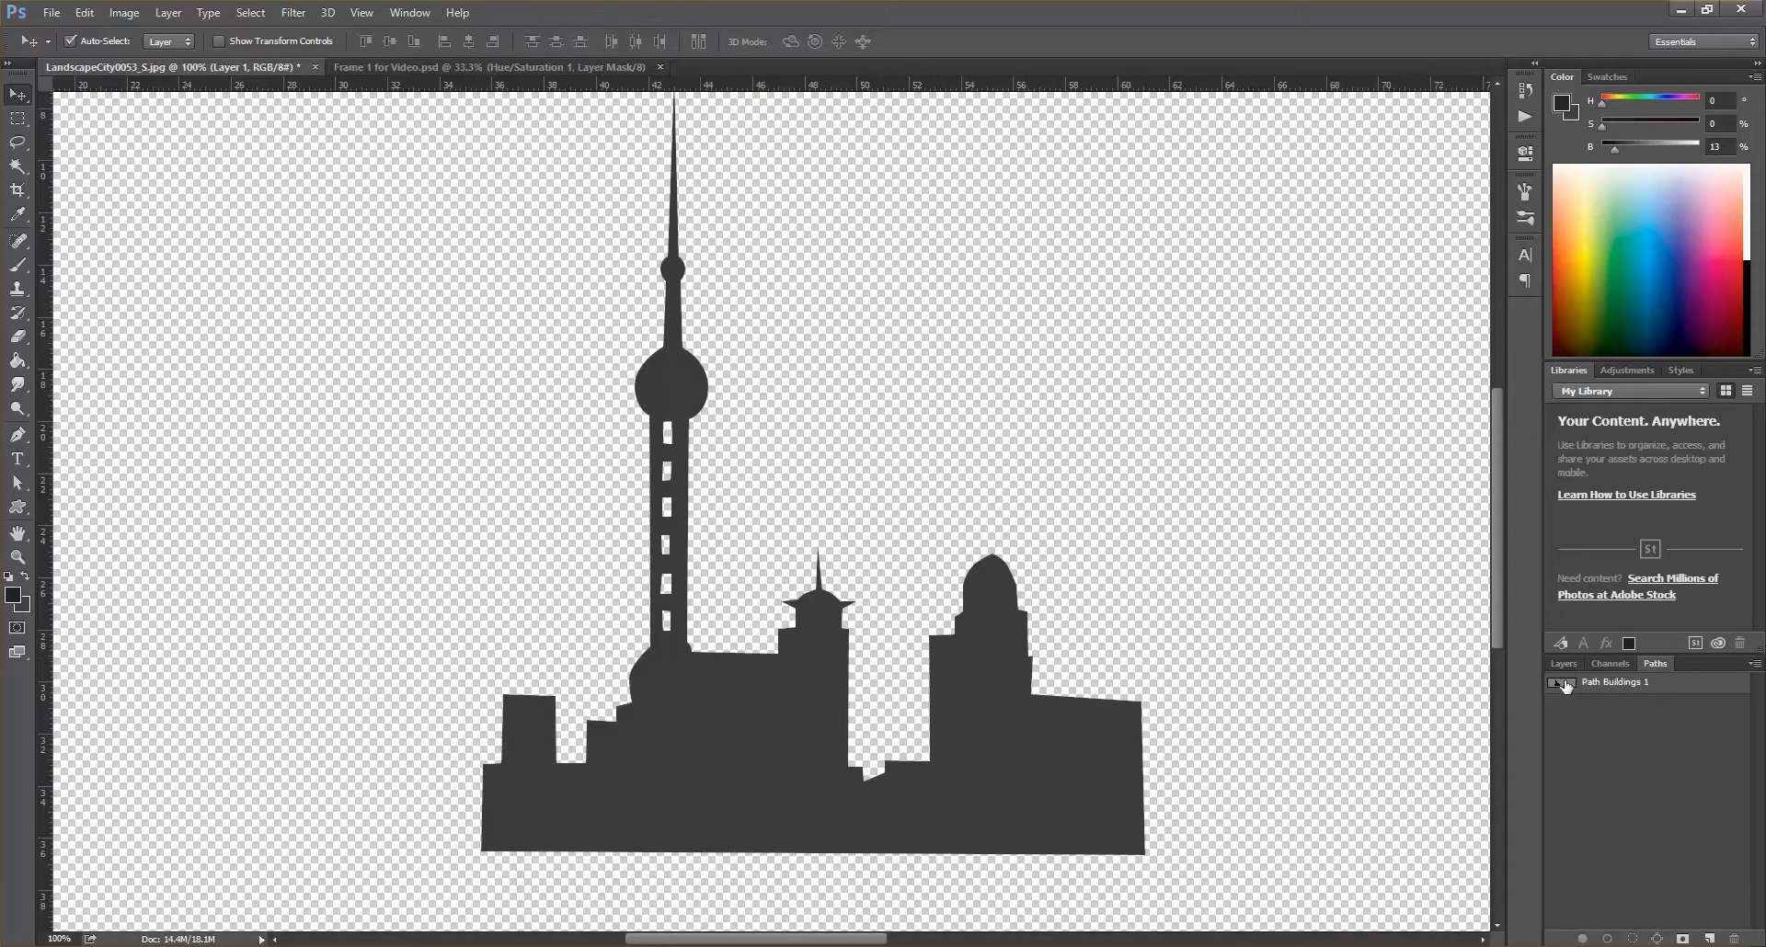
ctrl+click(1566, 690)
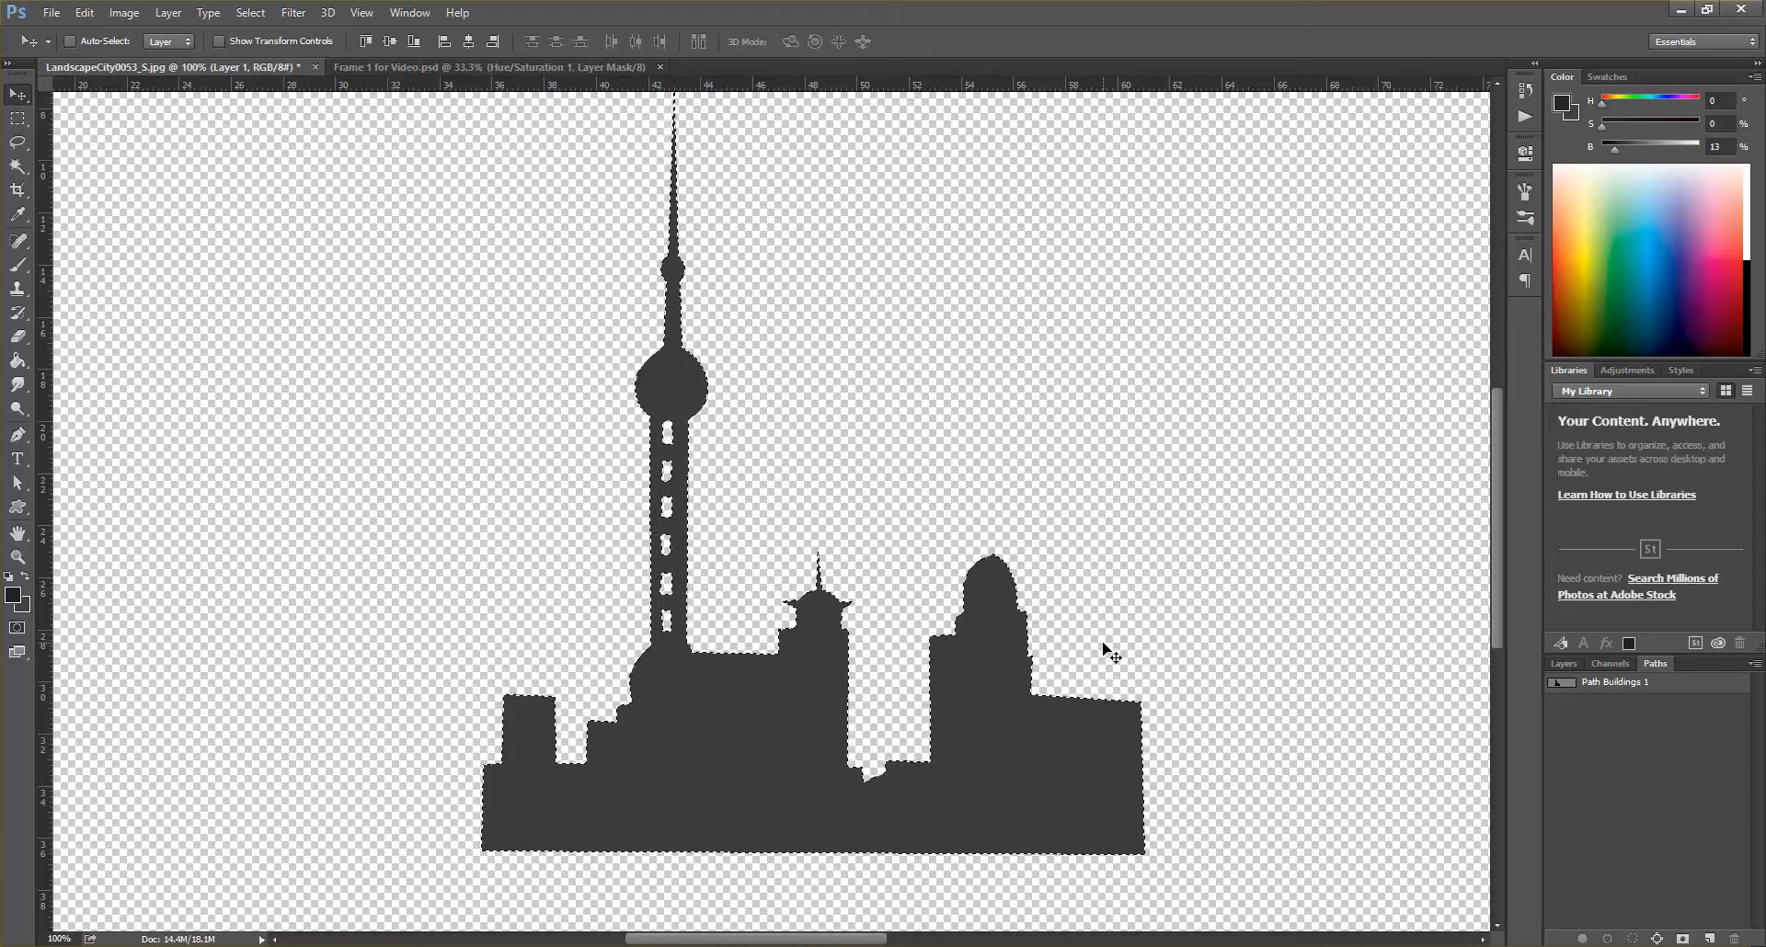
- Paste the copied skyline silhouette into Frame 1 for Video.psd and place it over the purple landscape panel
click(488, 67)
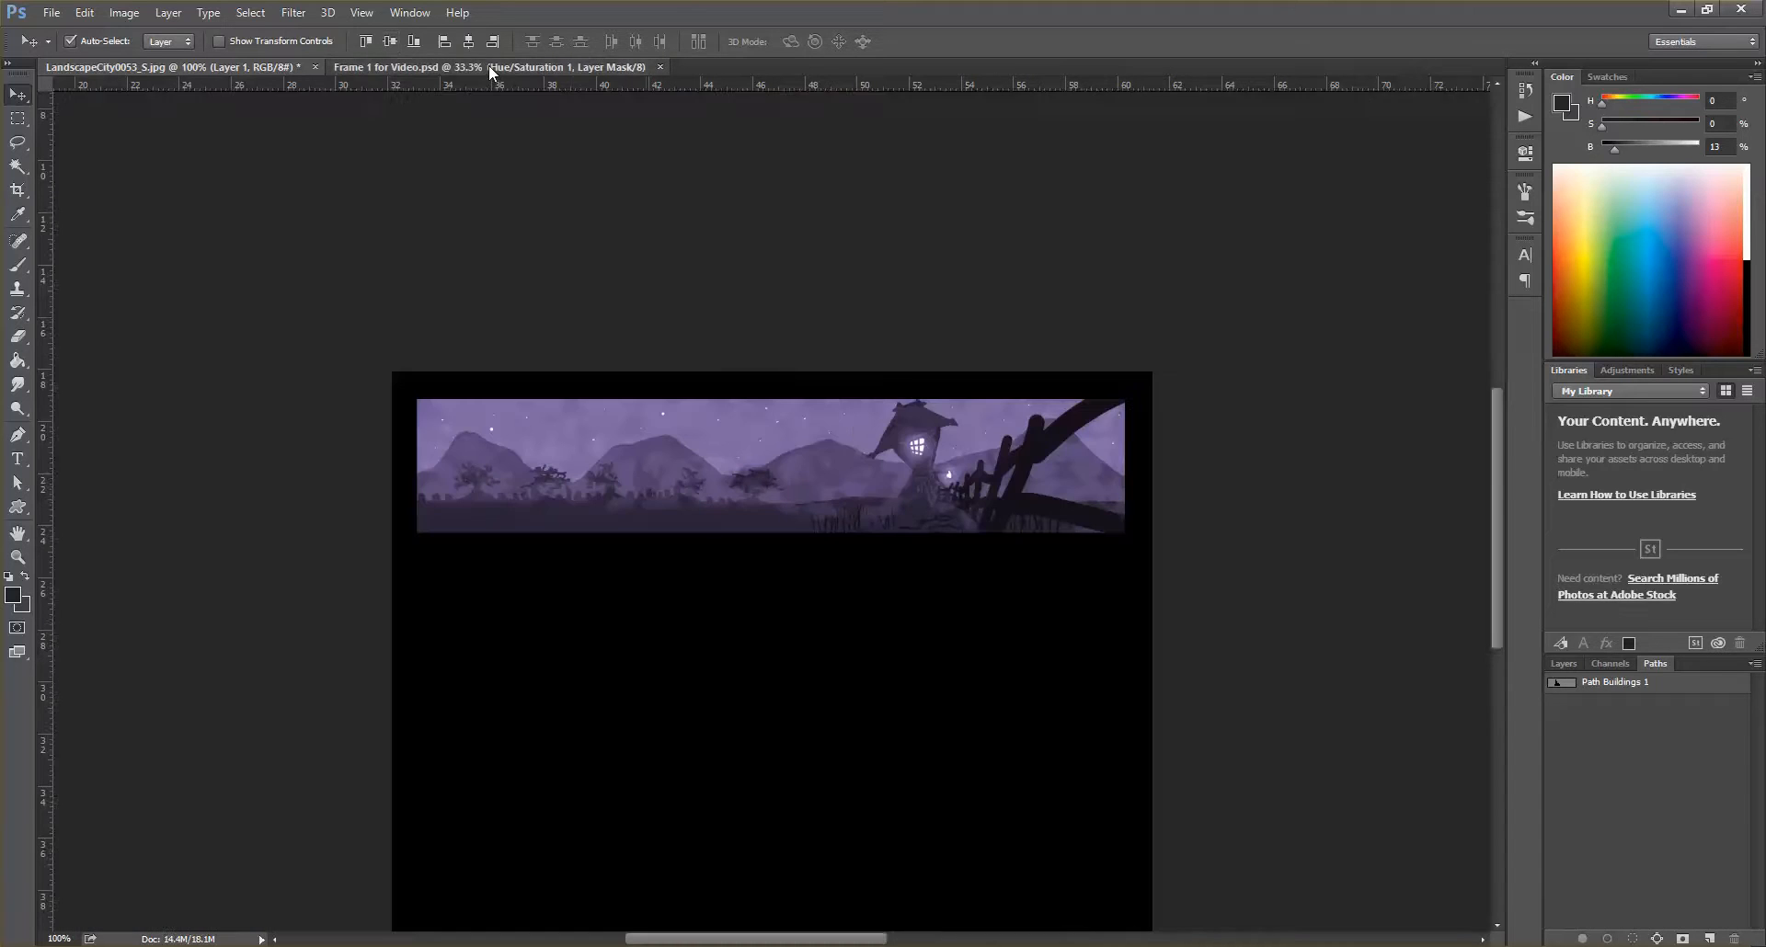
key(x)
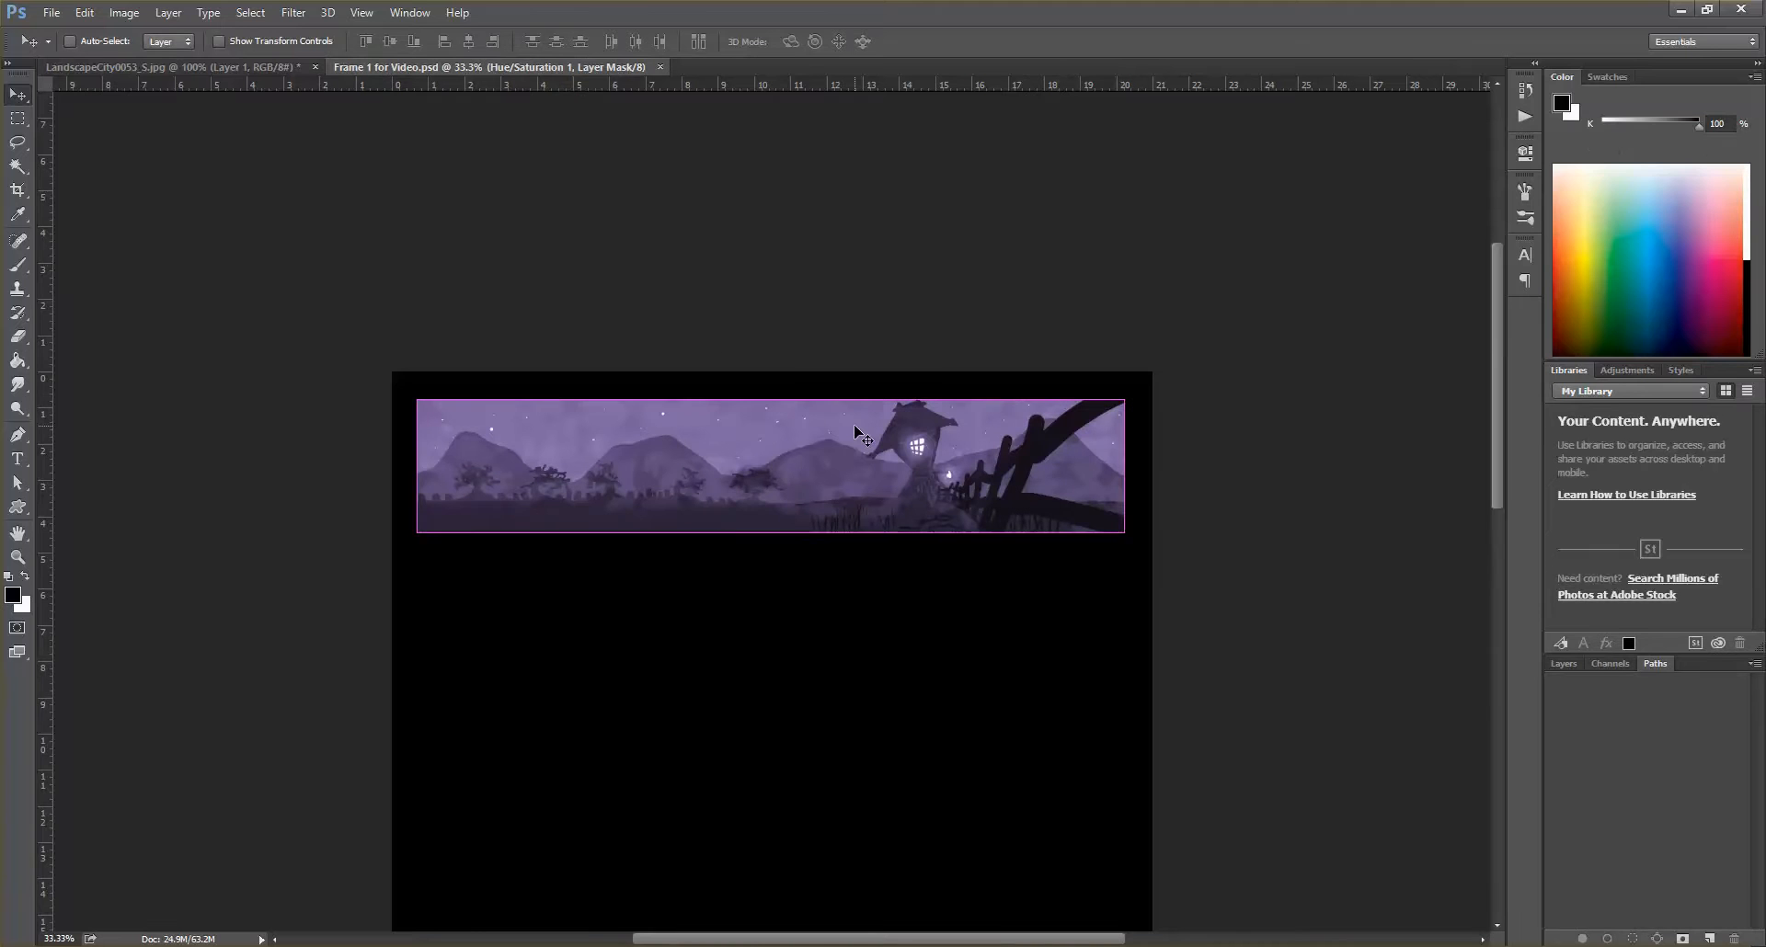
key(ctrl+v)
drag(740, 600, 632, 494)
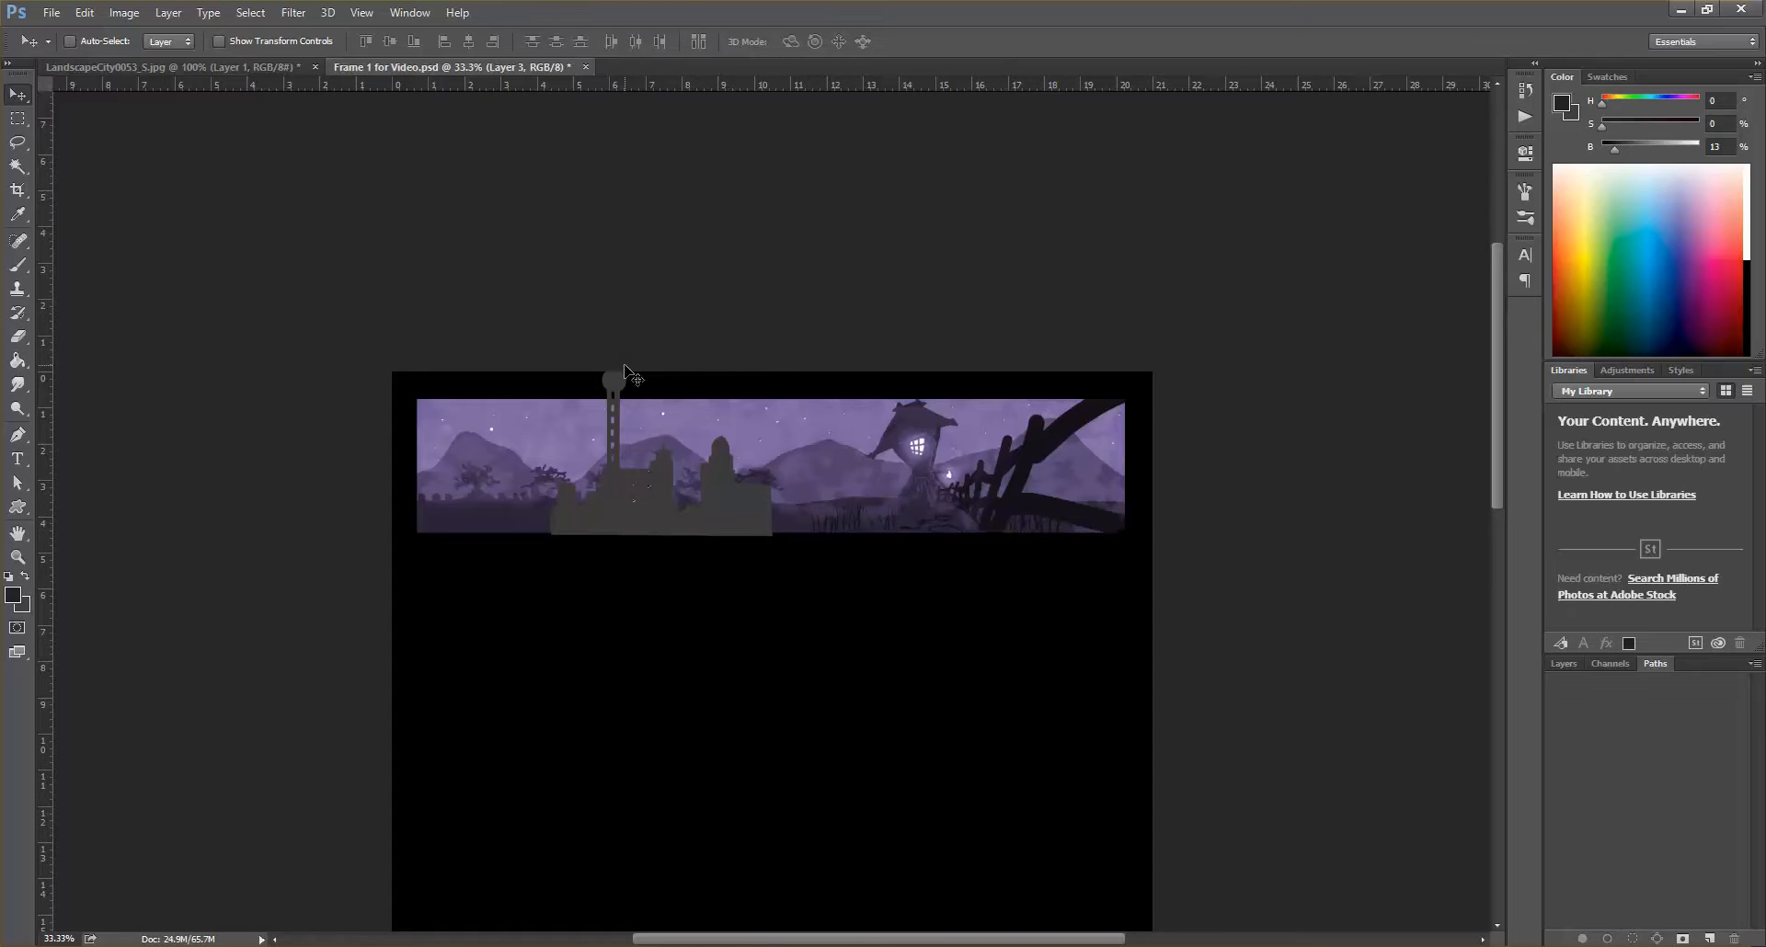
- Scale the pasted silhouette to about 54.5% and place it over the tree line between the first two mountains
key(ctrl+t)
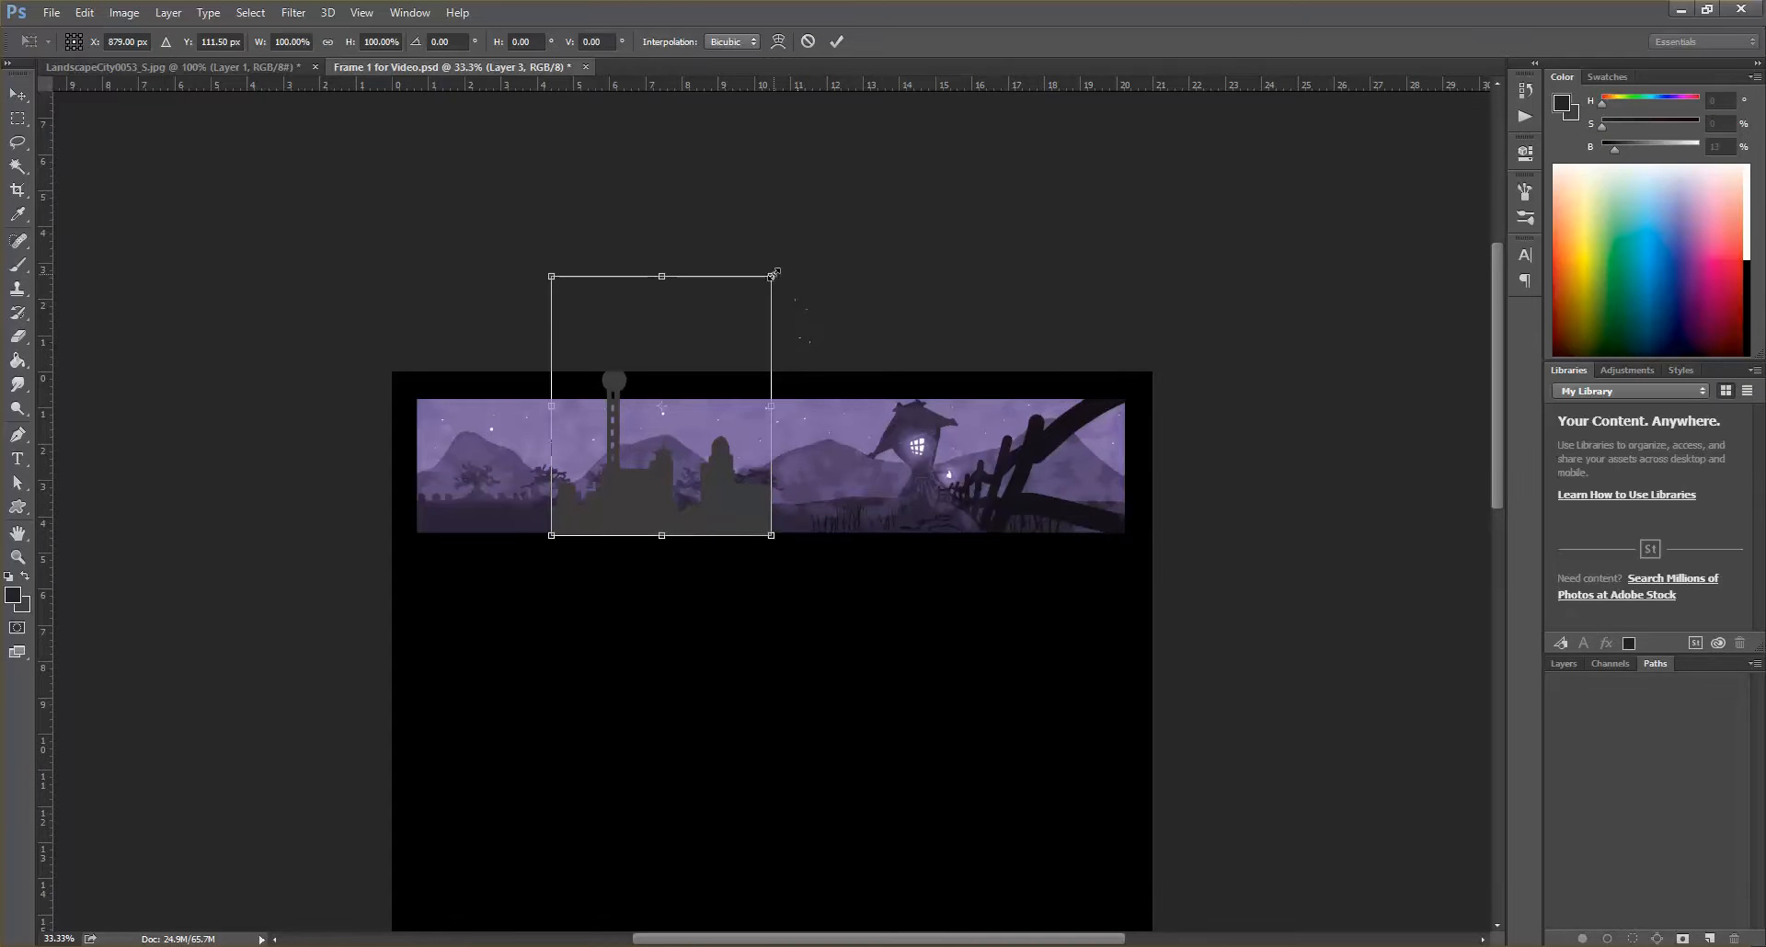
drag(756, 287, 665, 377)
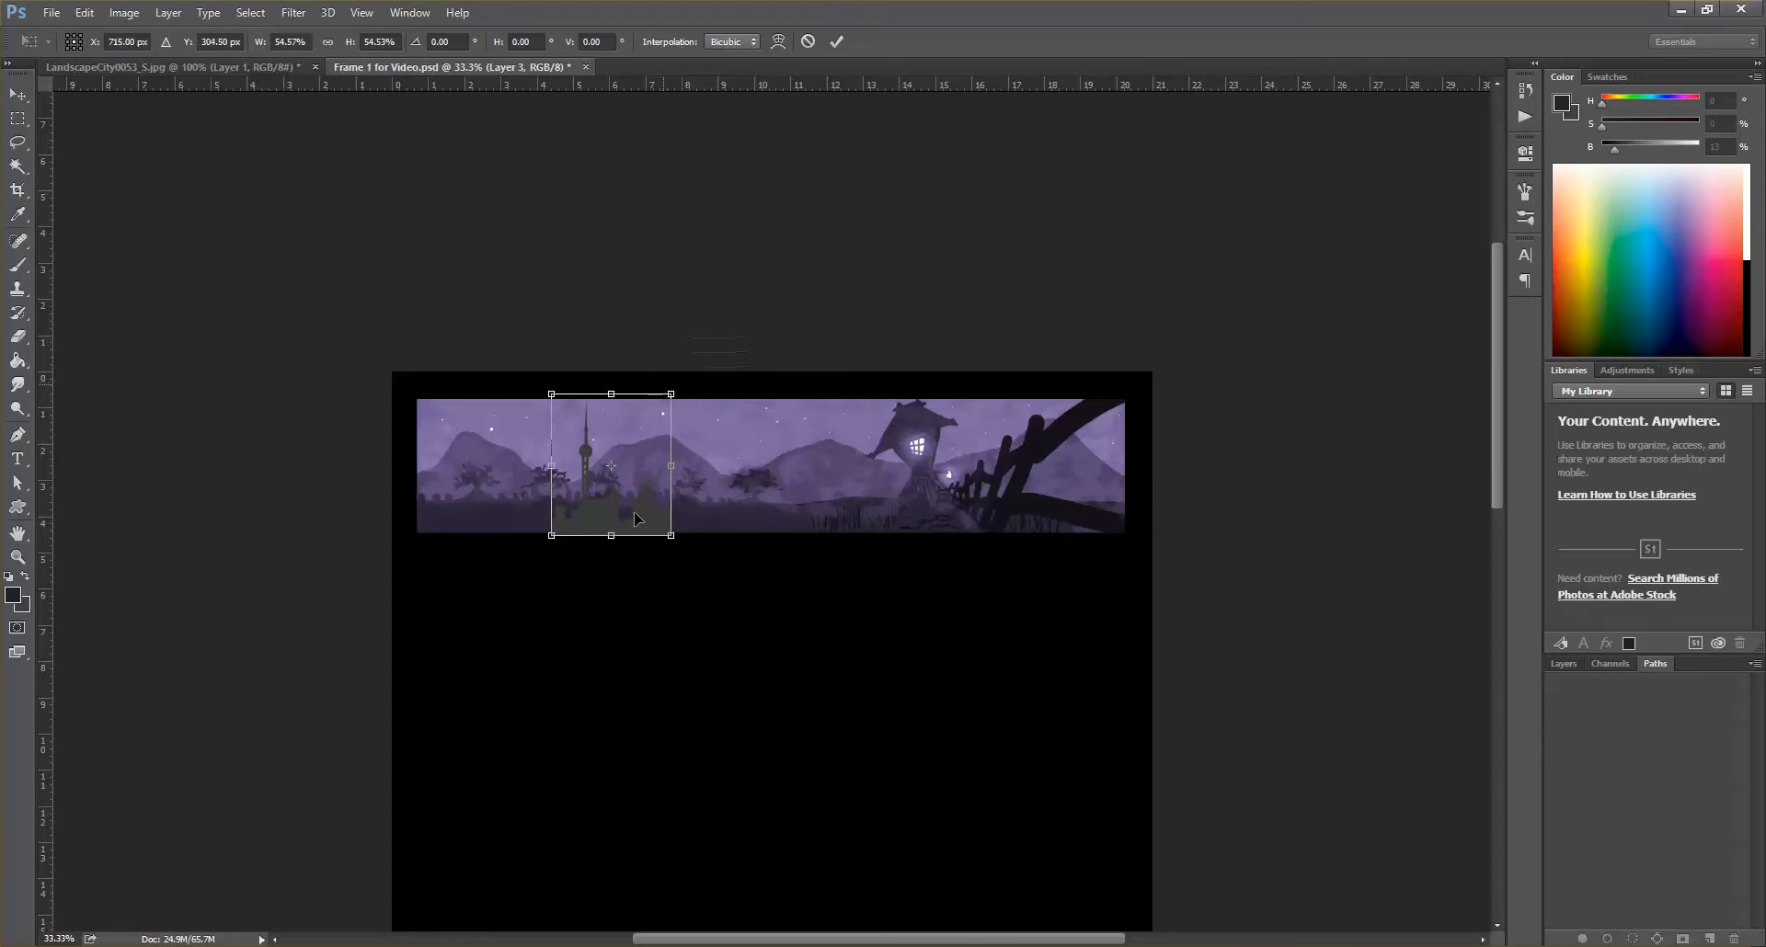
drag(605, 522, 581, 503)
click(1565, 663)
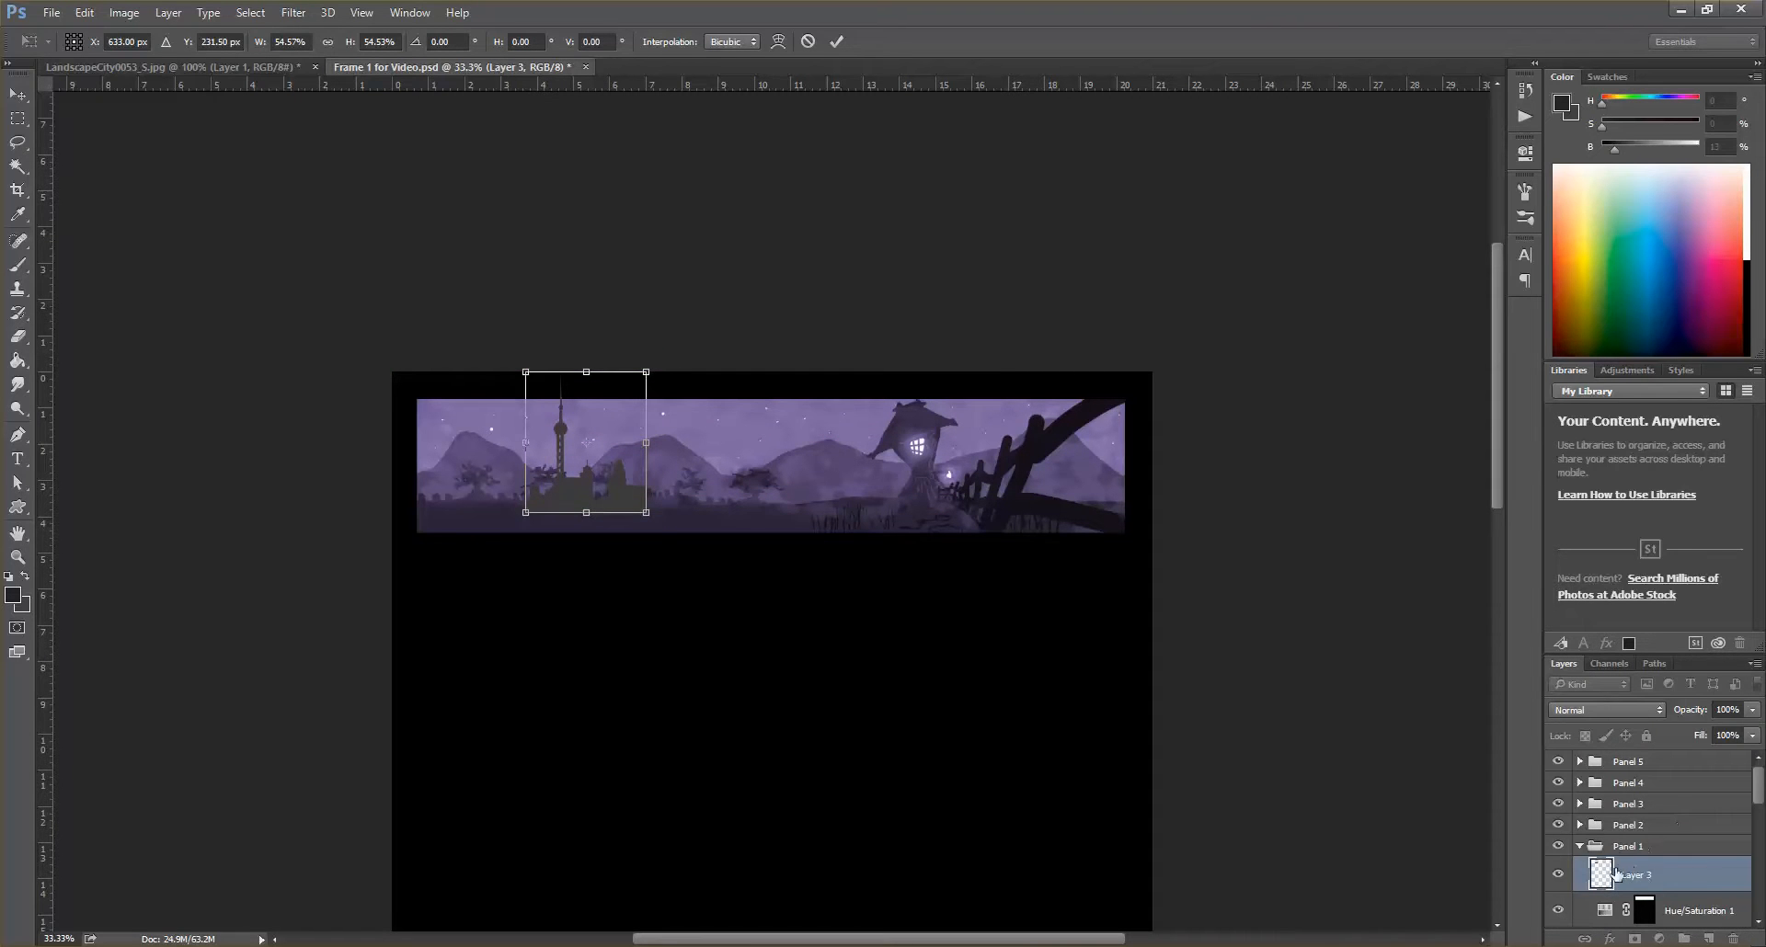
scroll(1658, 878, down, 2)
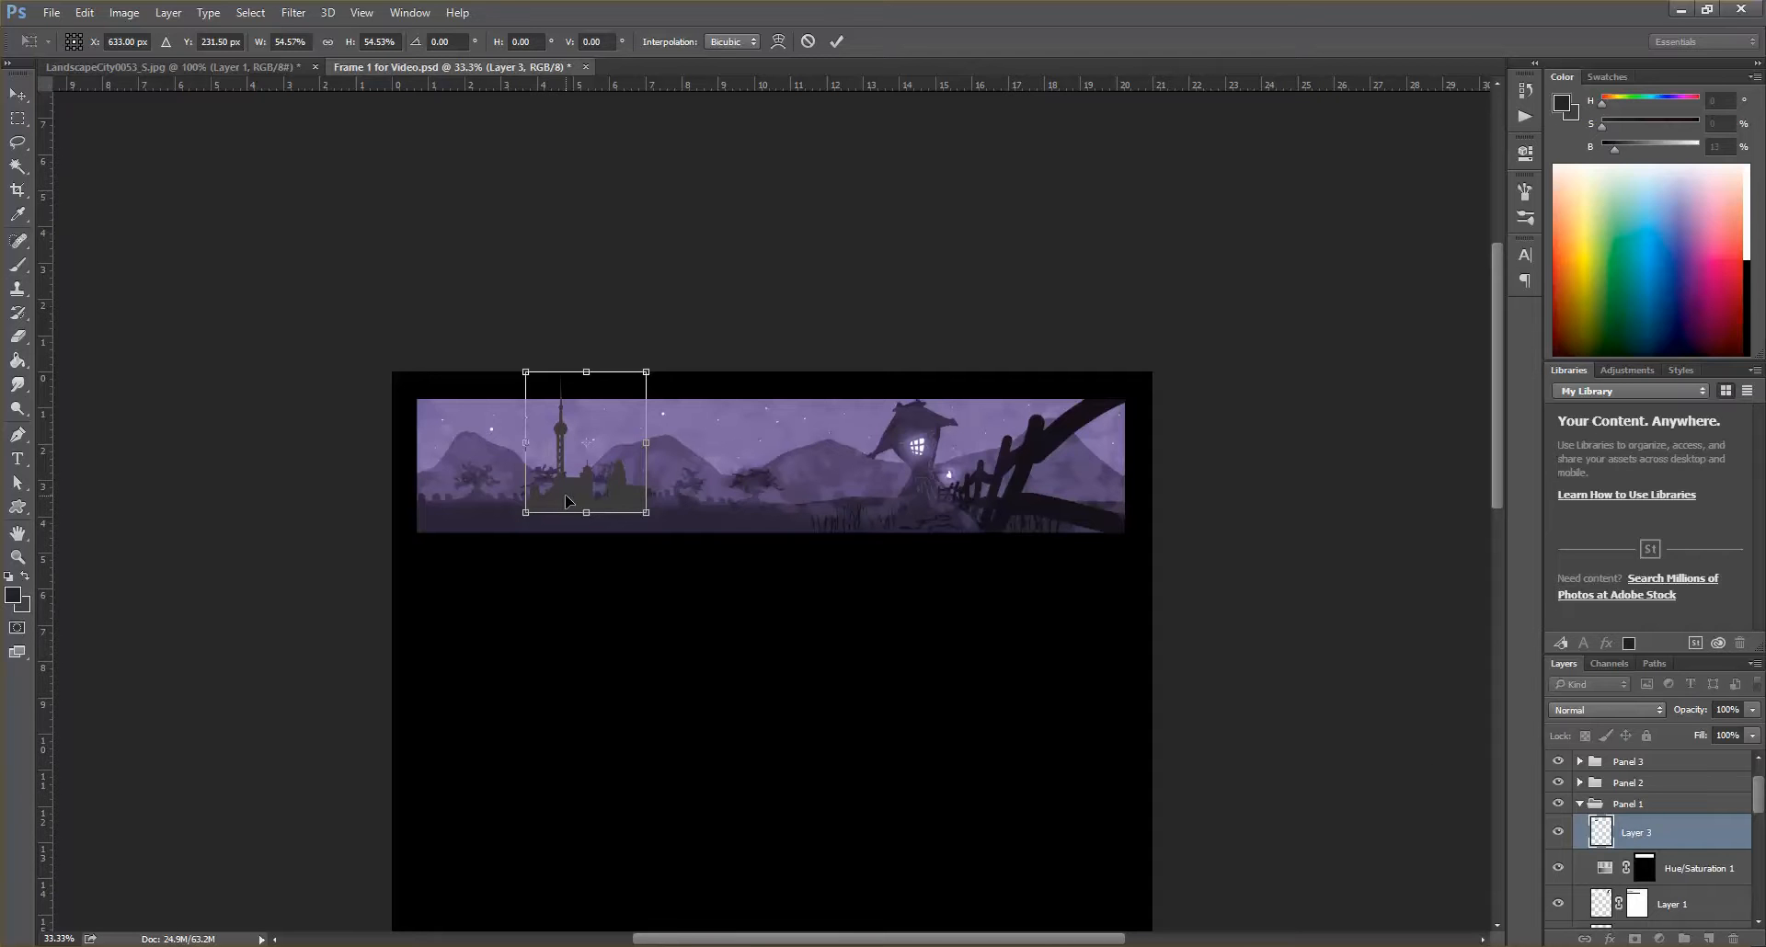
key(Return)
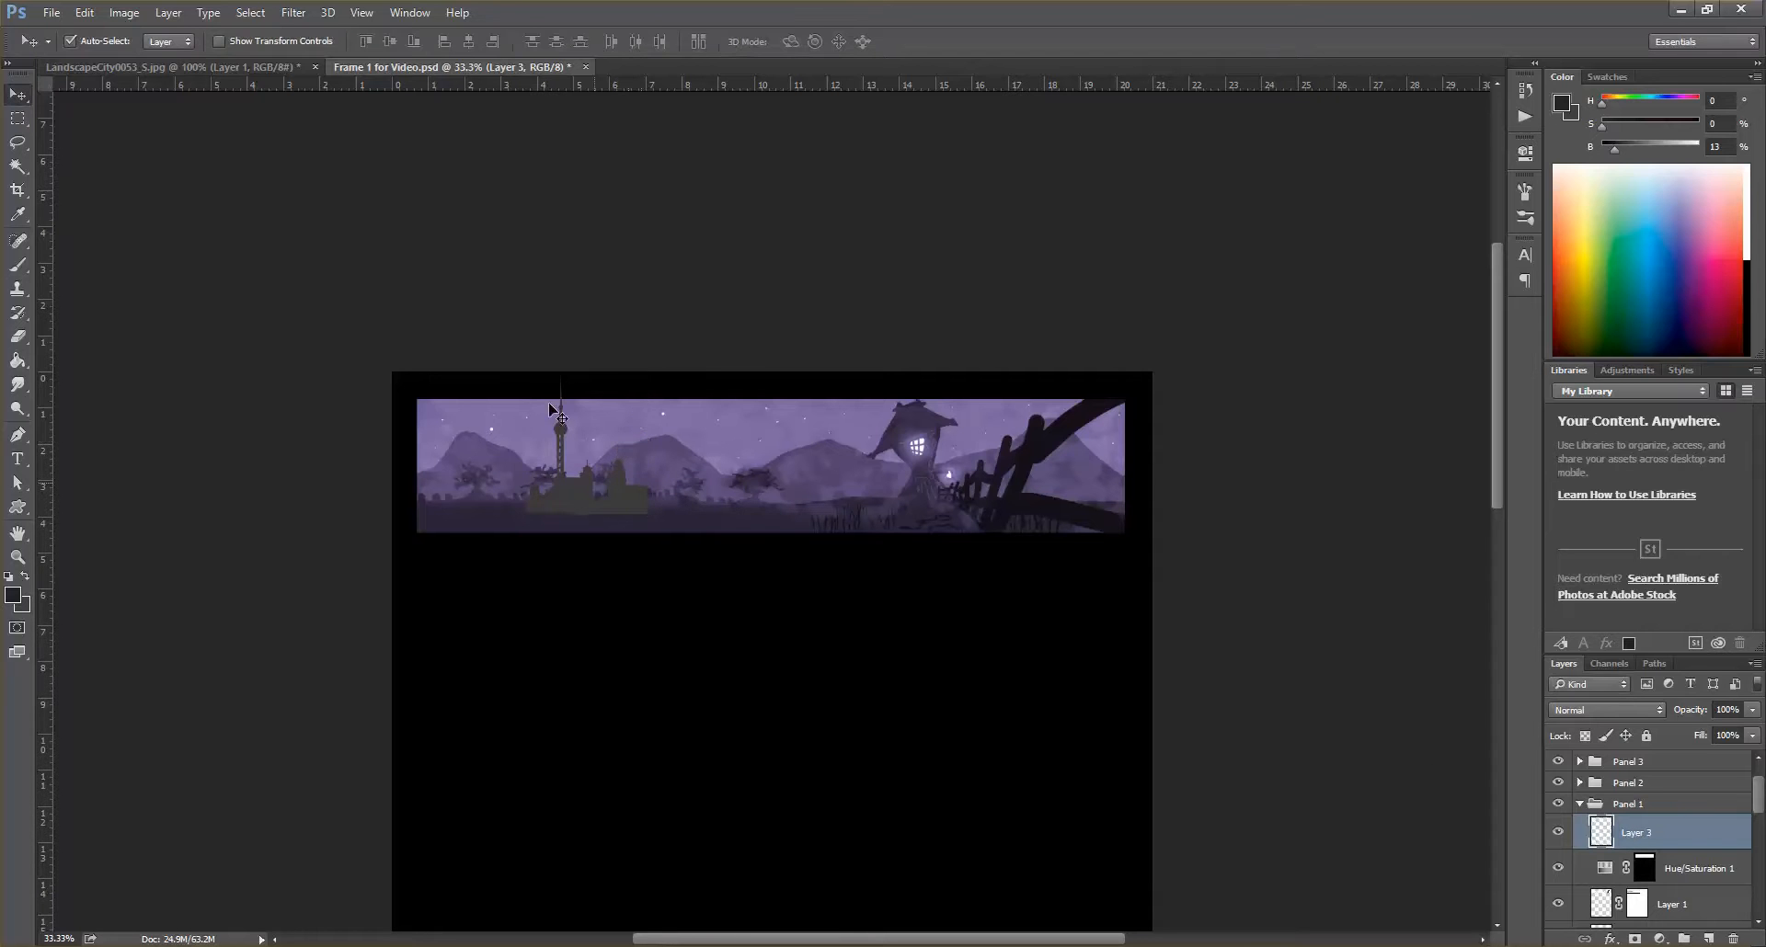
drag(574, 501, 576, 492)
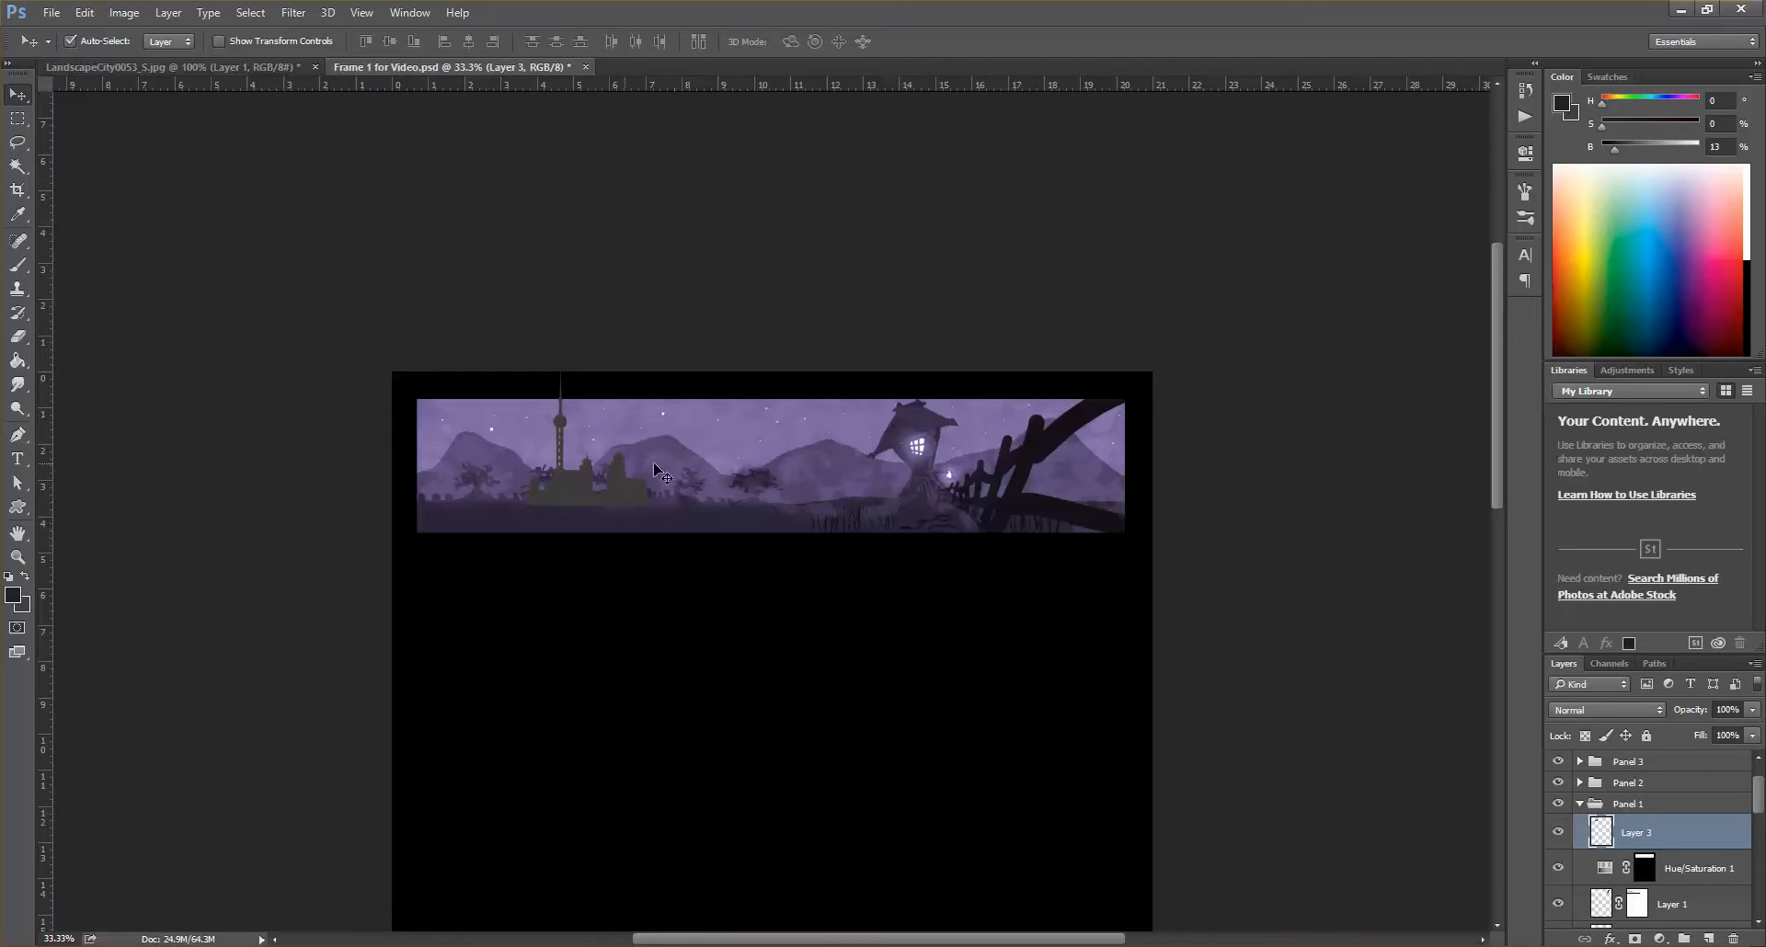
- Rename the pasted silhouette's layer as Buildings
double_click(1638, 833)
text(Buildings)
key(Return)
- Move the Buildings layer down the stack, below Clouds and directly above the fence layer
scroll(1695, 810, down, 2)
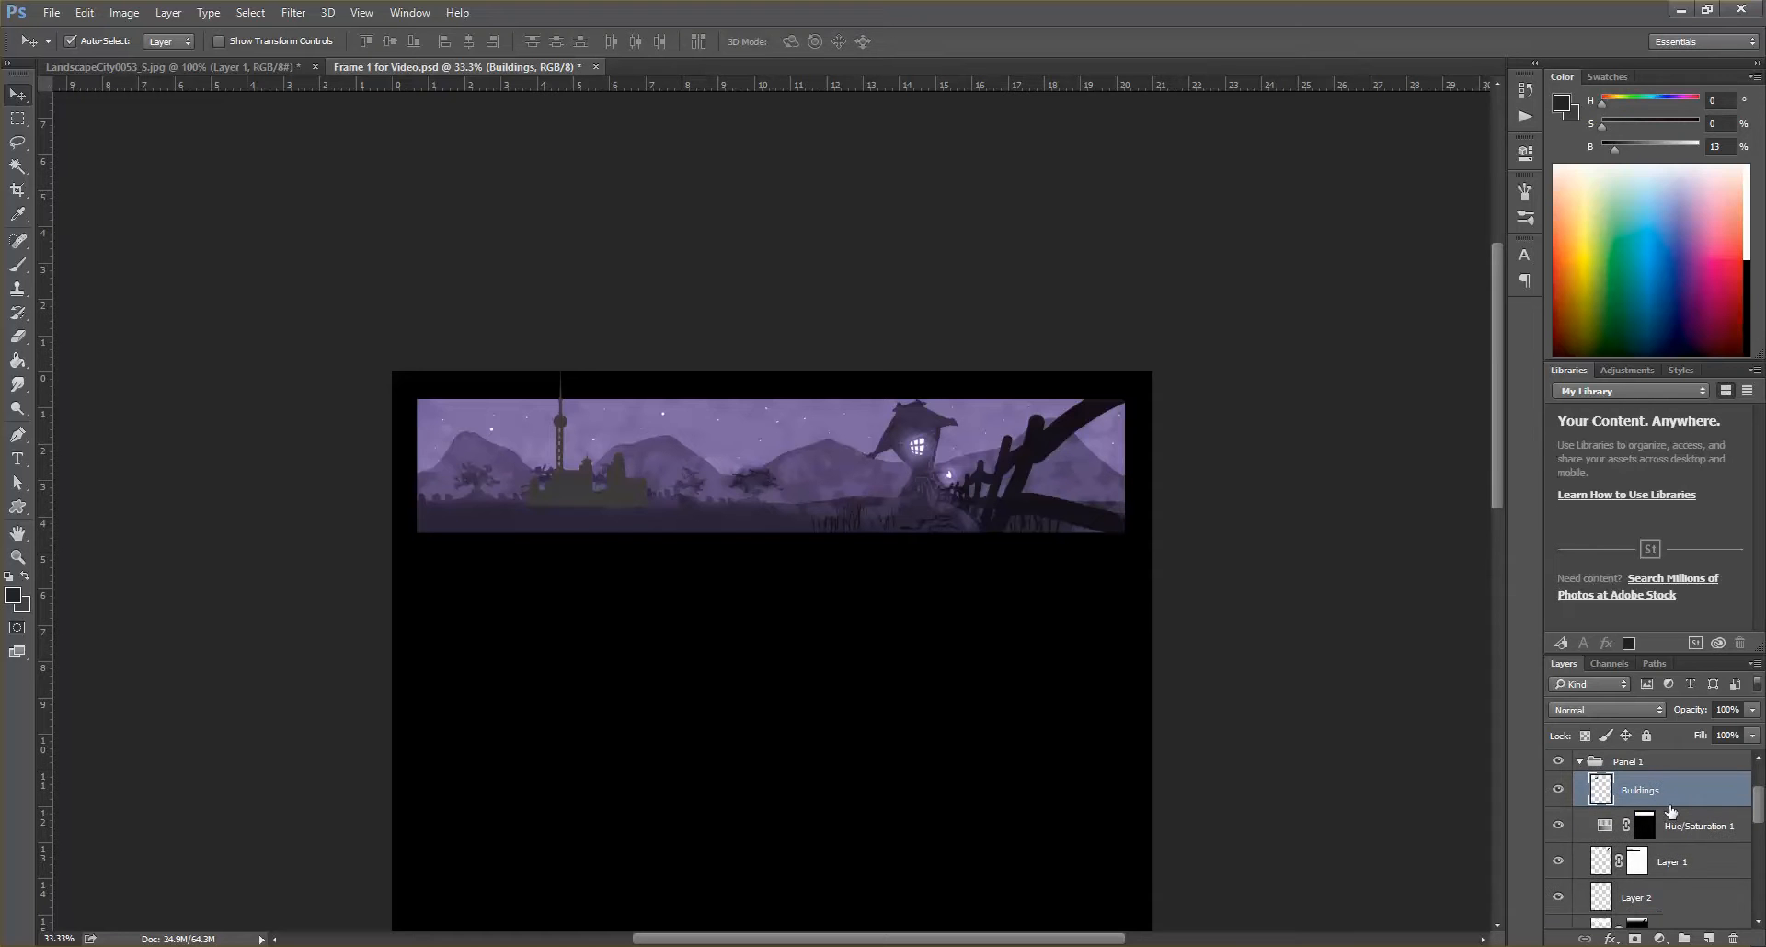
drag(1663, 798, 1650, 881)
scroll(1654, 884, down, 2)
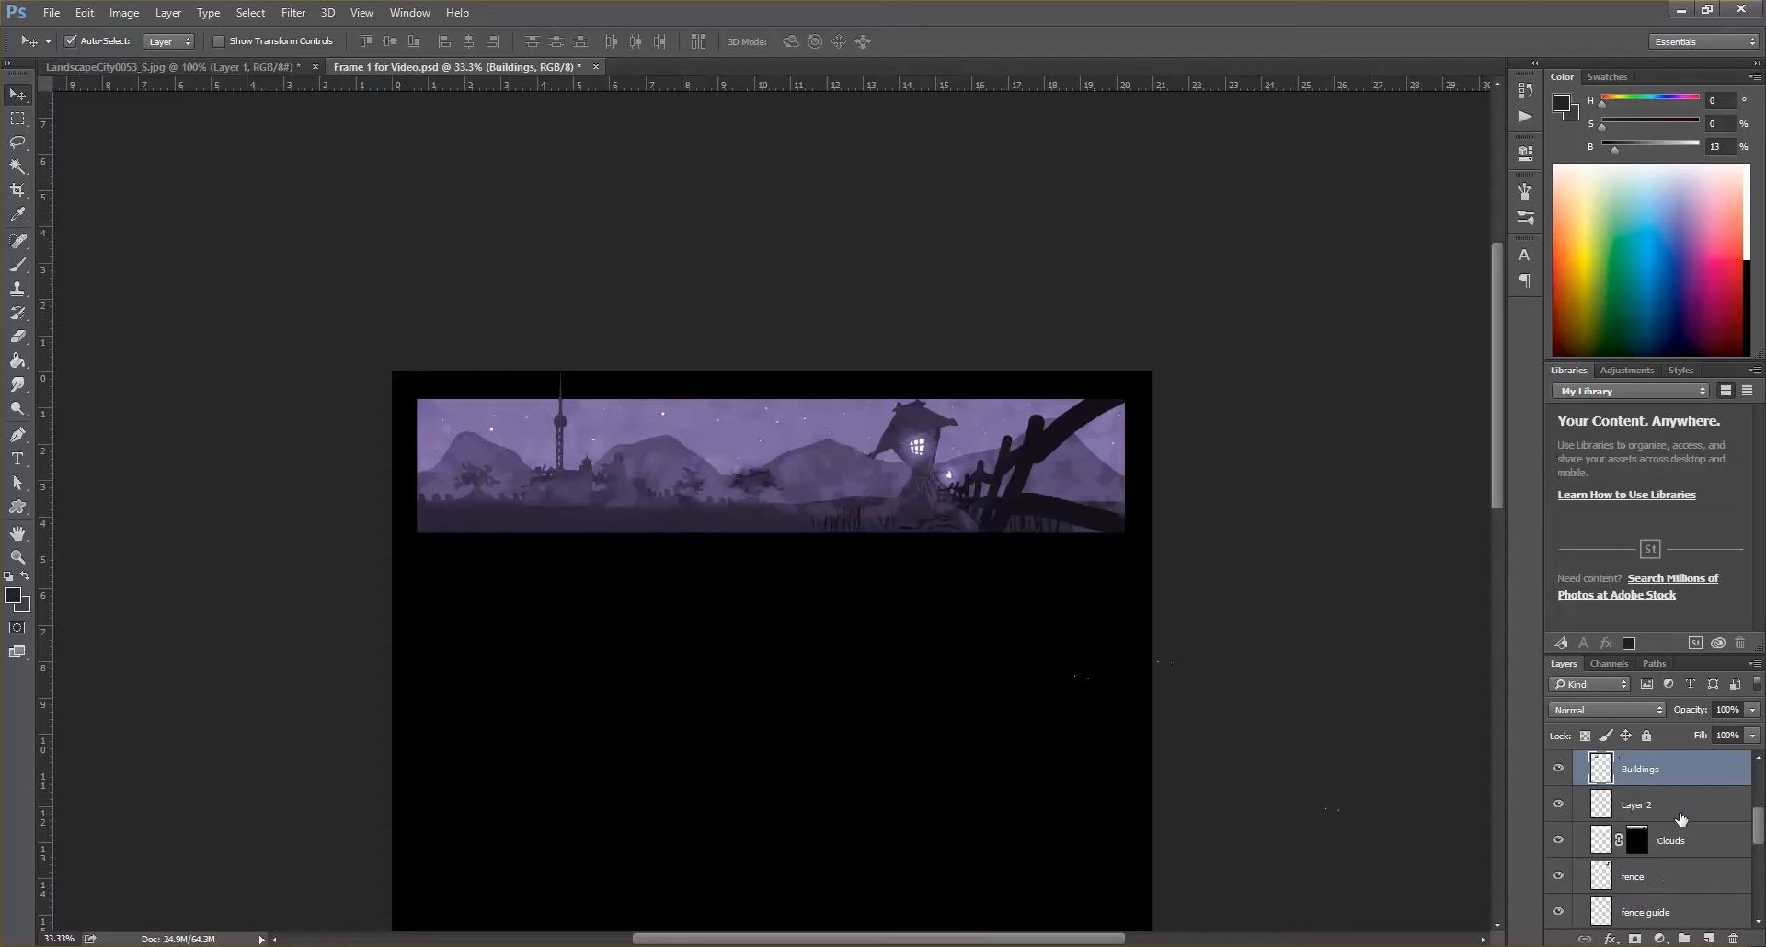
key(ctrl+plus)
key(ctrl+plus)
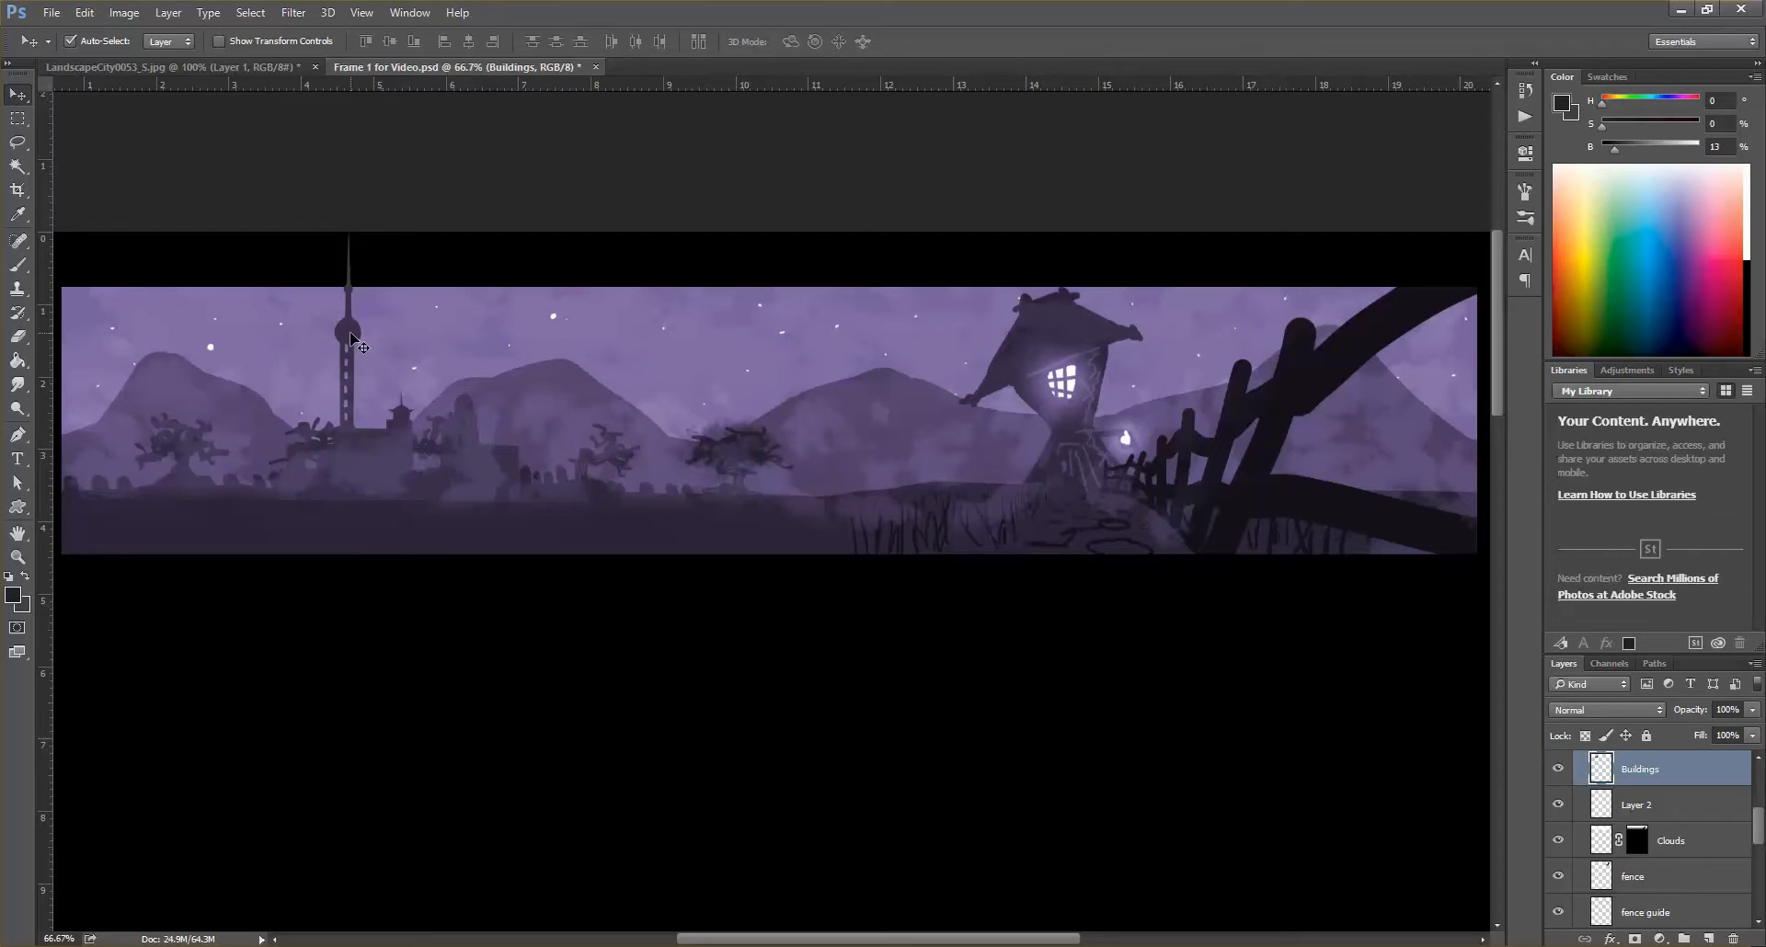
drag(1668, 777, 1664, 869)
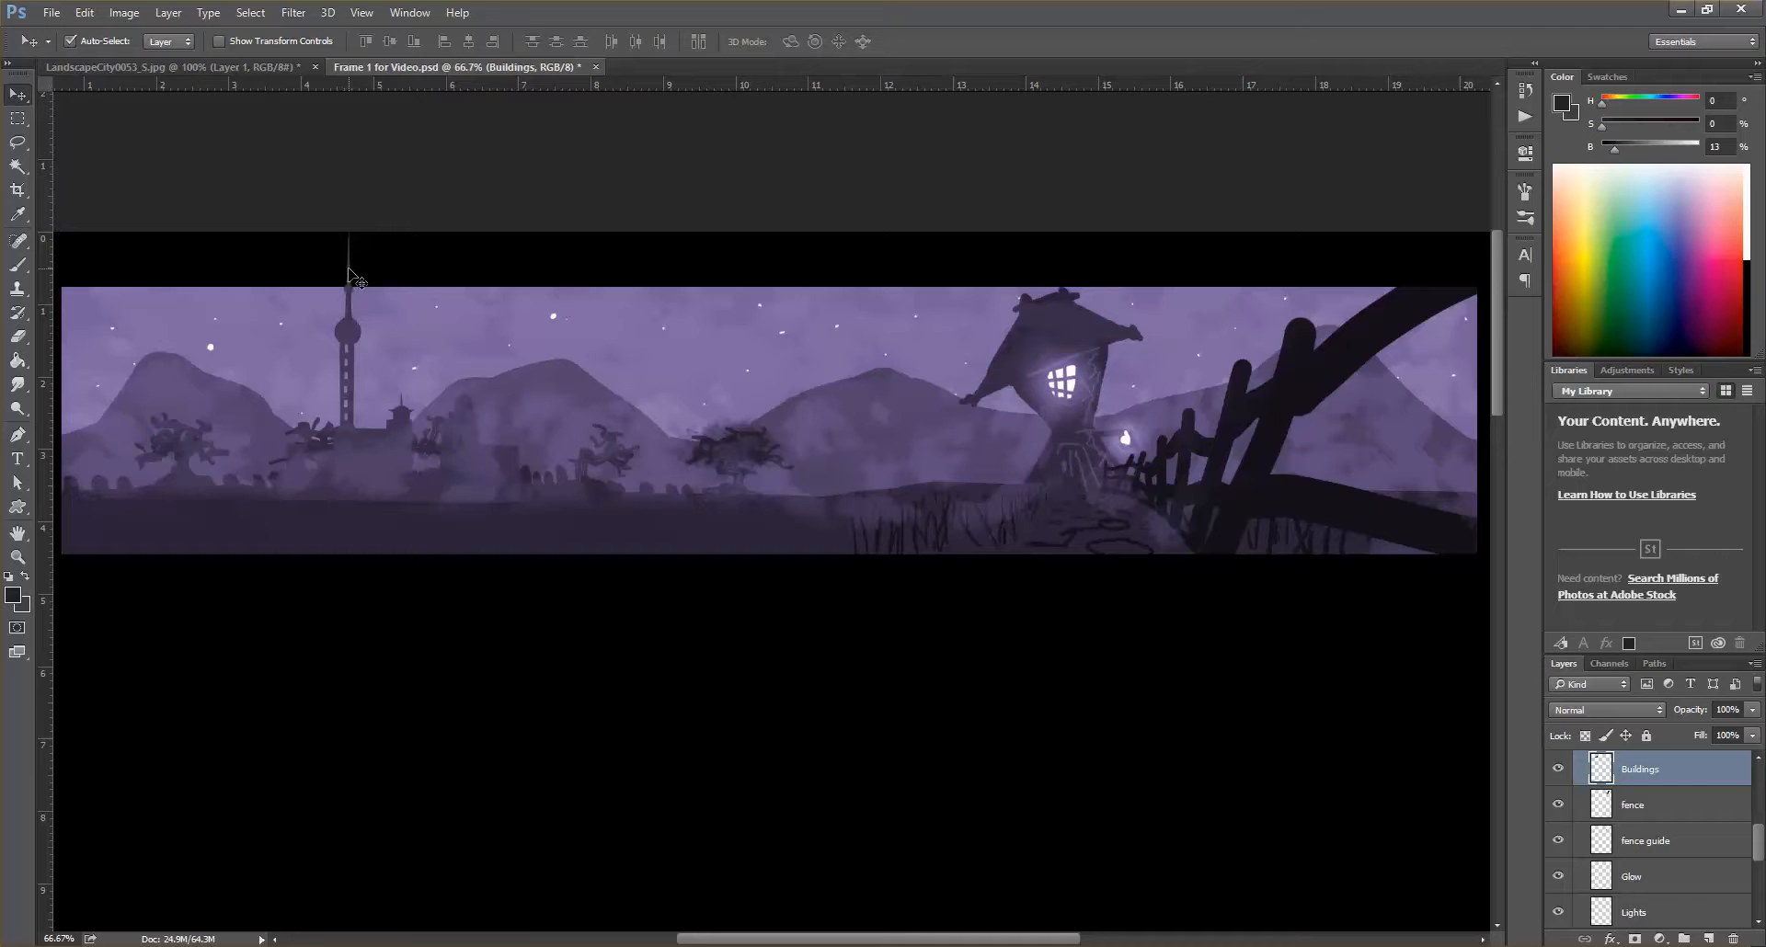
- Shift the silhouette to just beside the lantern house and reorder the Buildings layer directly above Mountains
drag(357, 274, 844, 278)
click(953, 179)
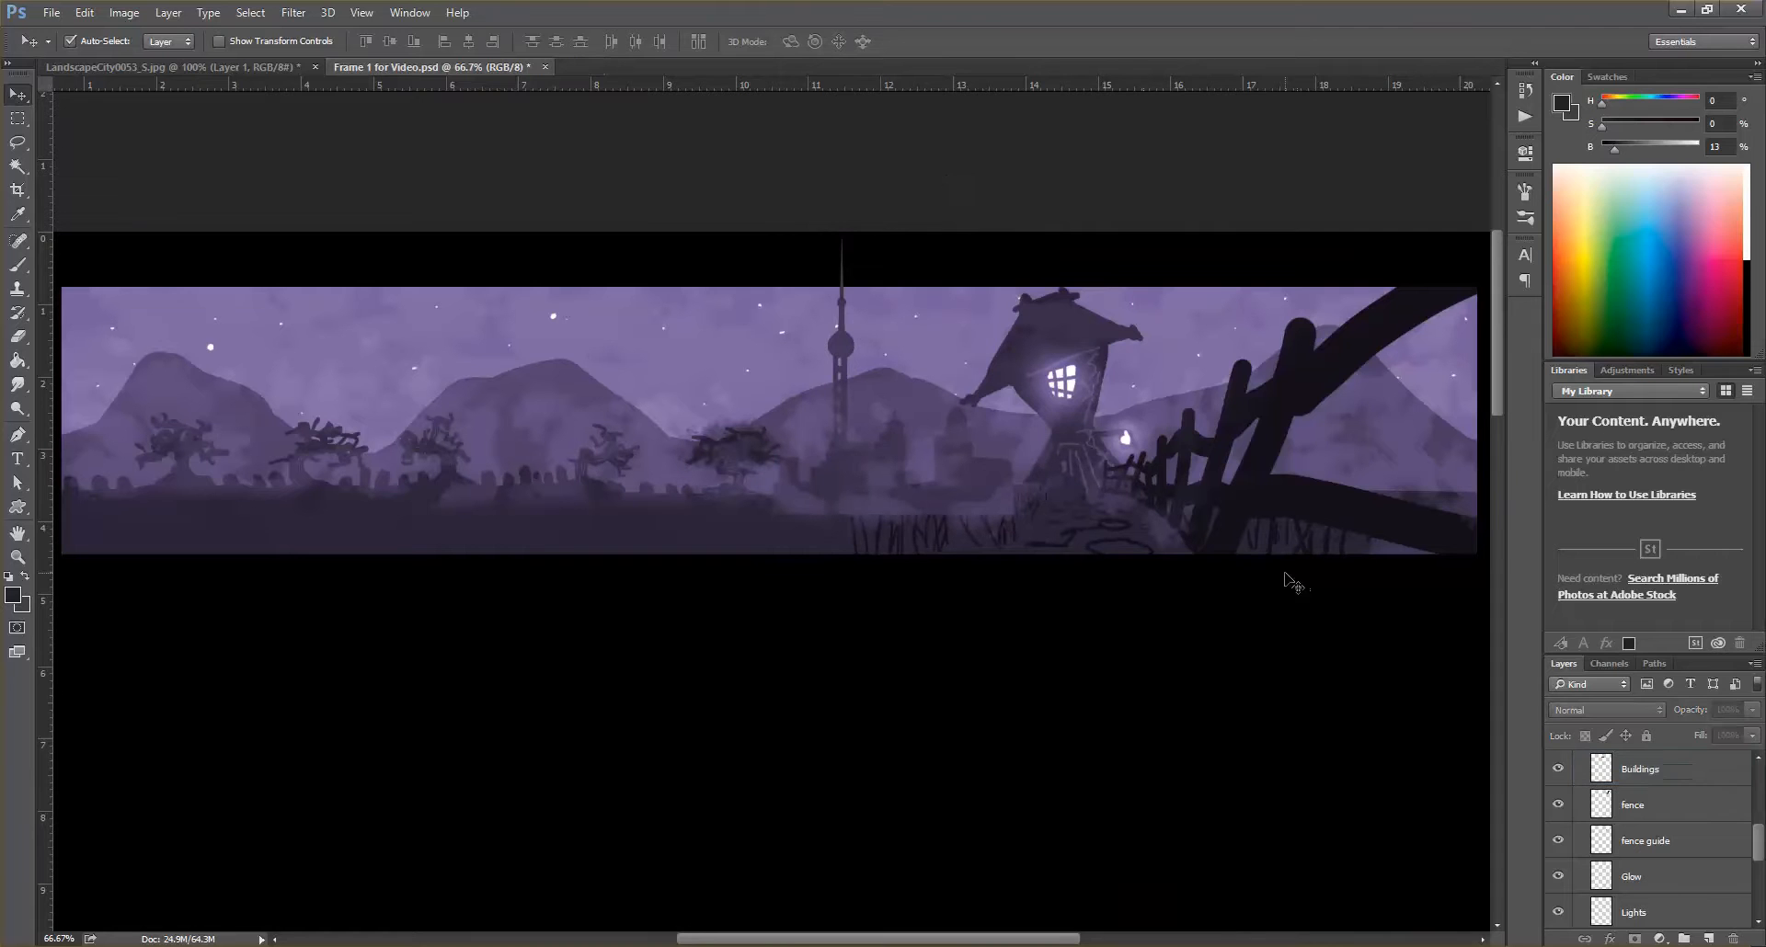
click(1663, 781)
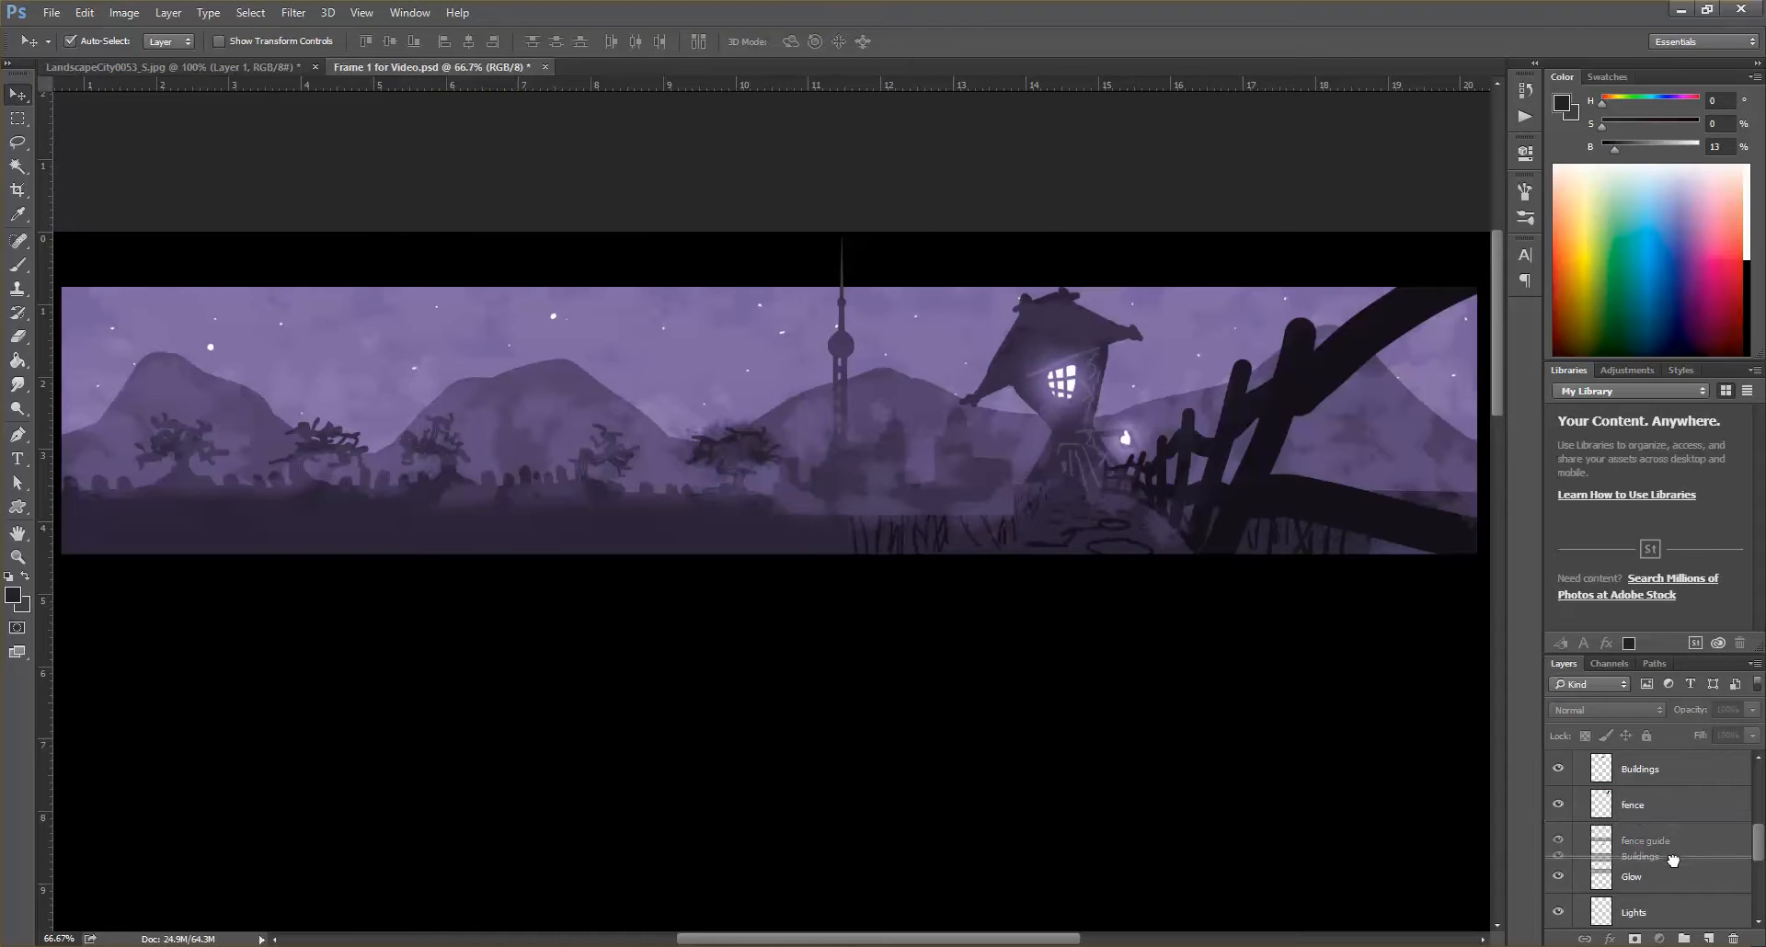
scroll(1676, 855, down, 2)
scroll(1690, 777, up, 1)
drag(1670, 760, 1670, 874)
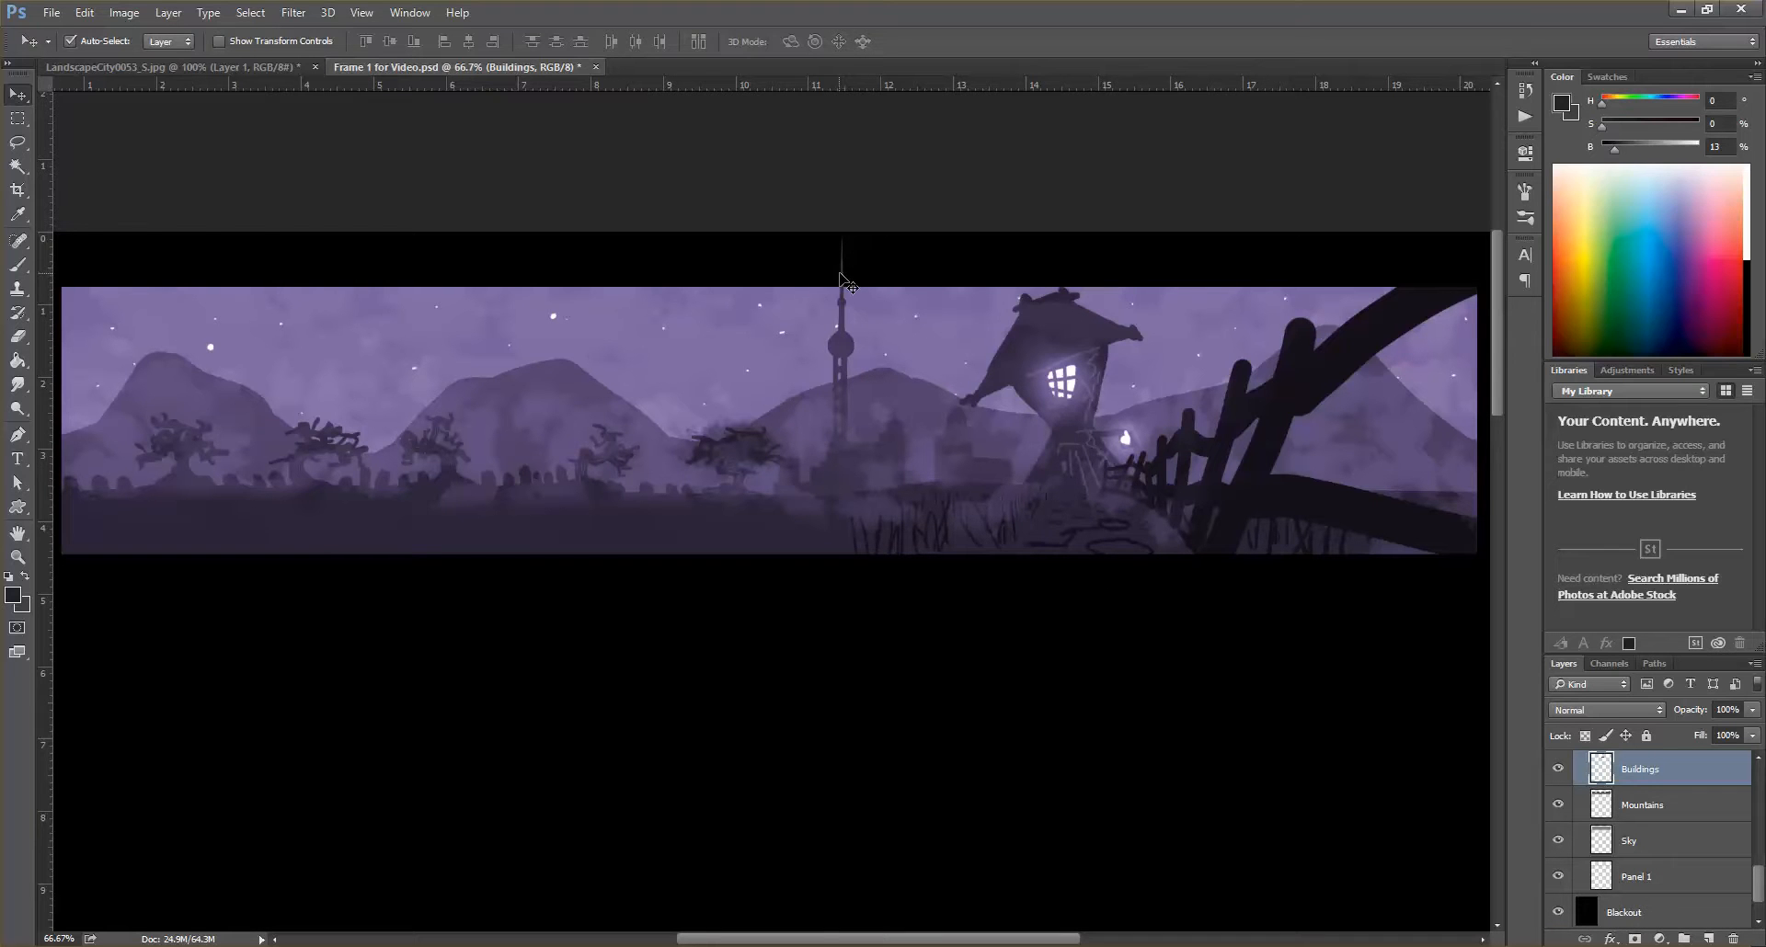
drag(843, 275, 862, 263)
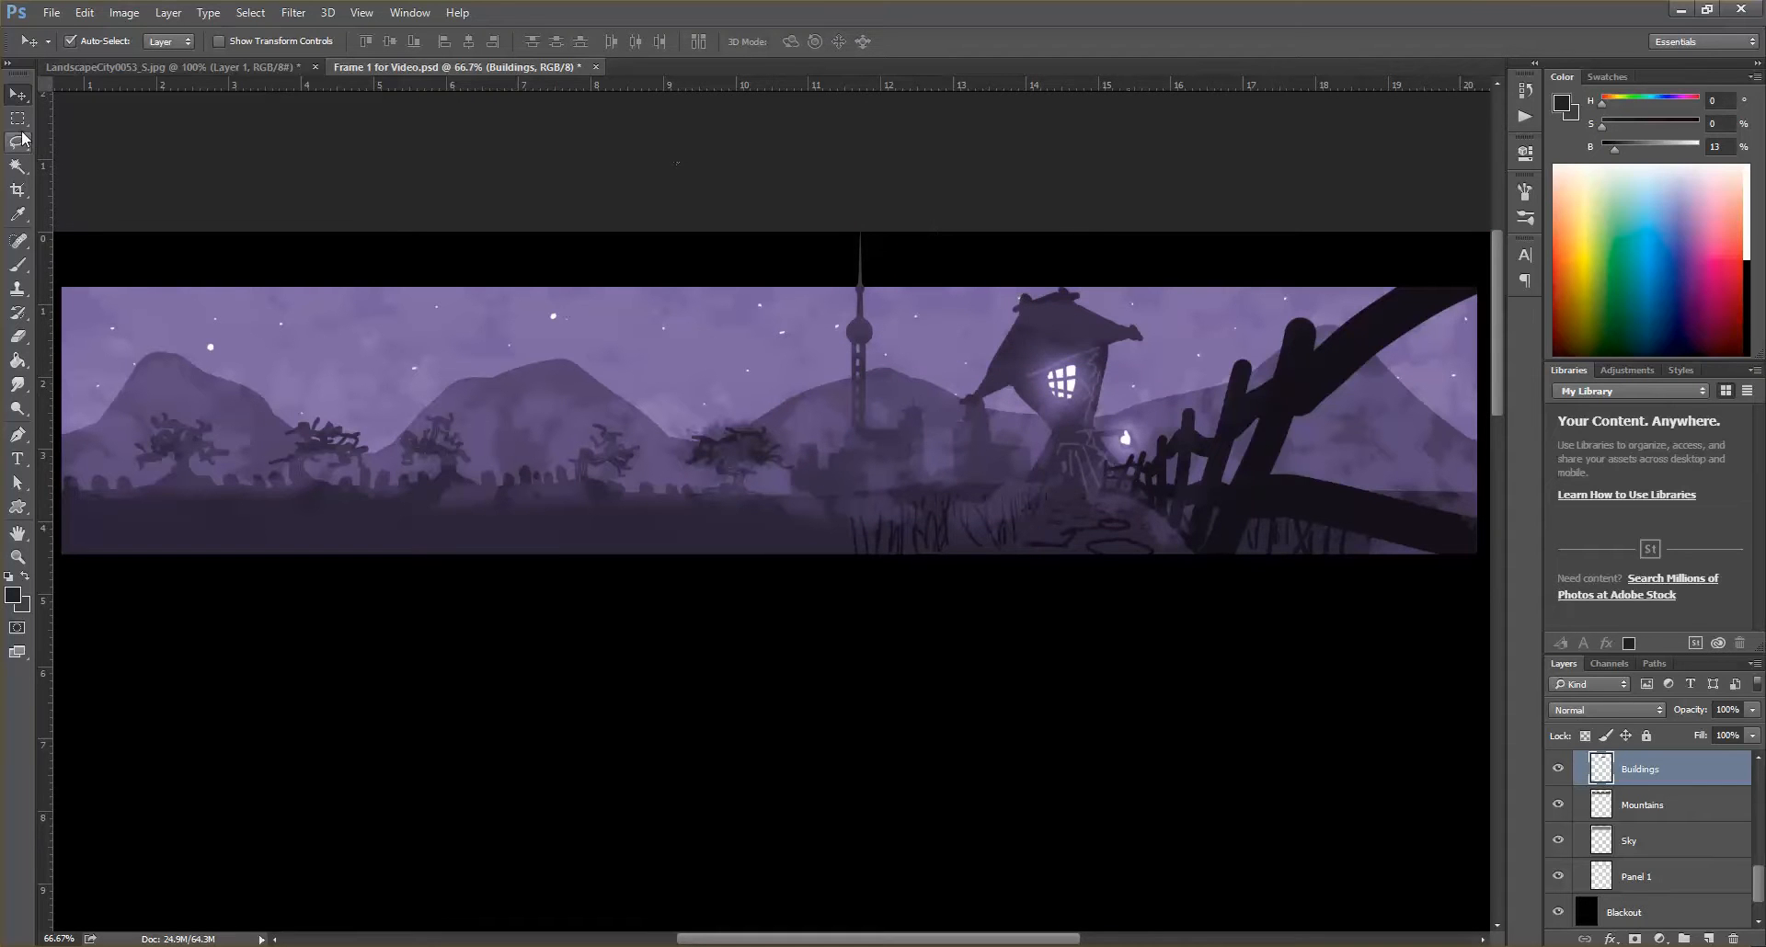
- Load the Sky layer's outline as a selection and mask the Buildings layer with it to crop the tower's spire
ctrl+click(1604, 846)
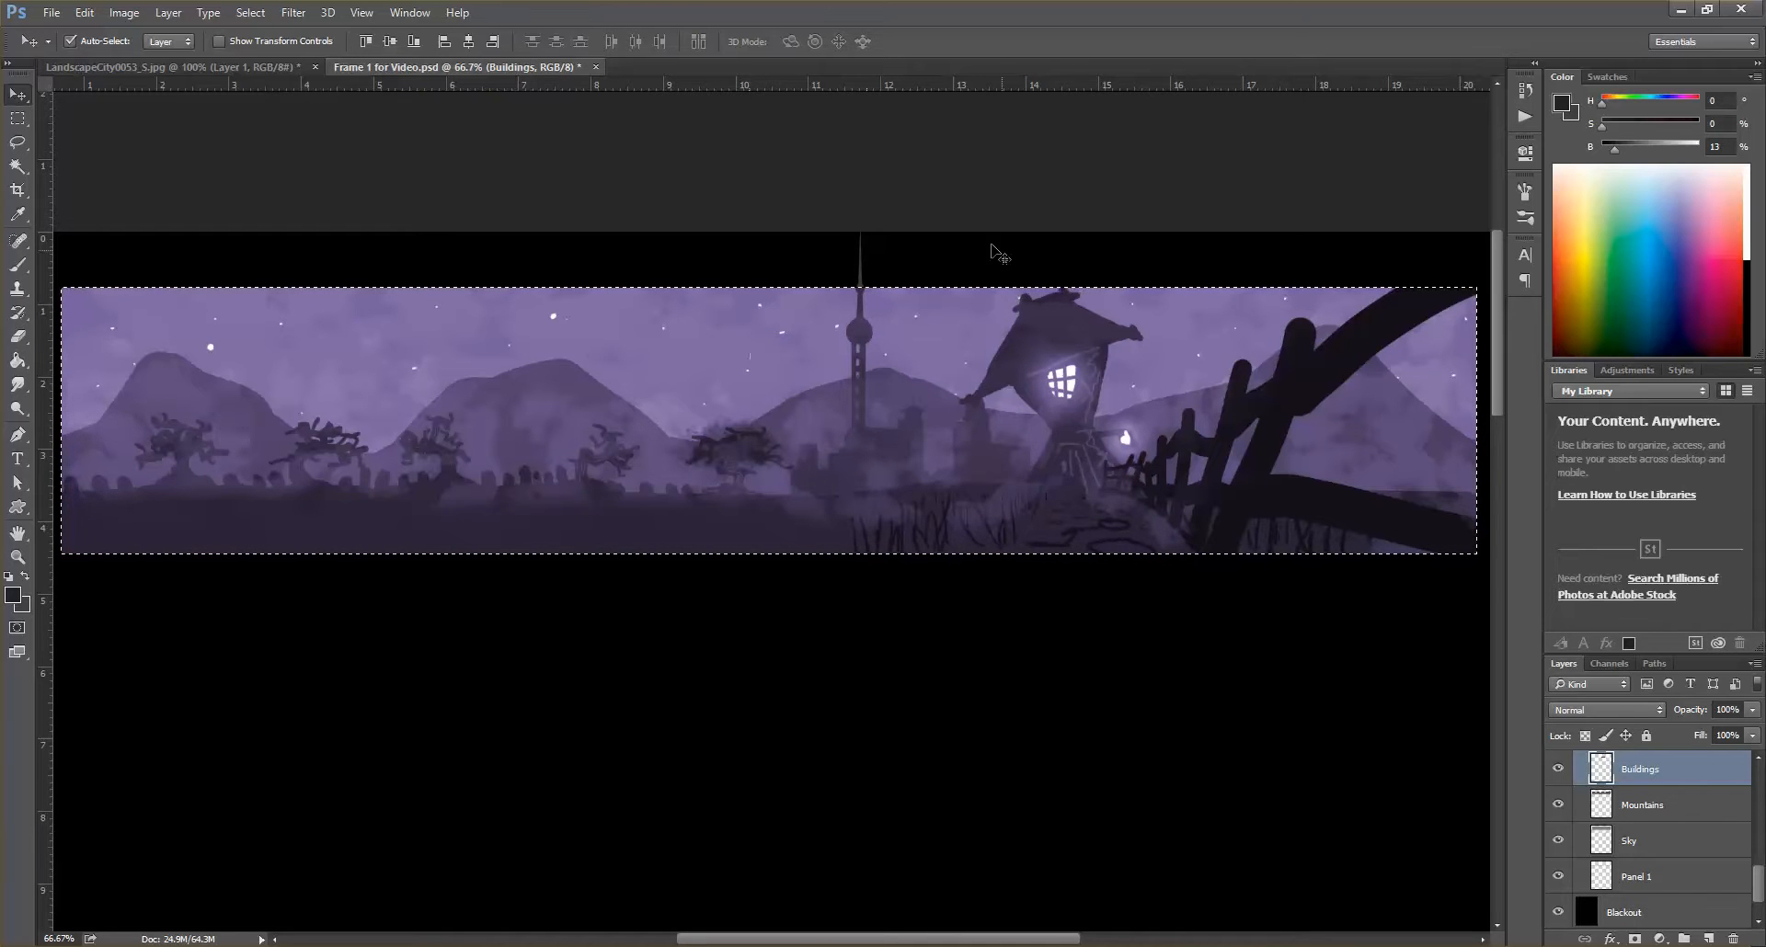
click(1635, 939)
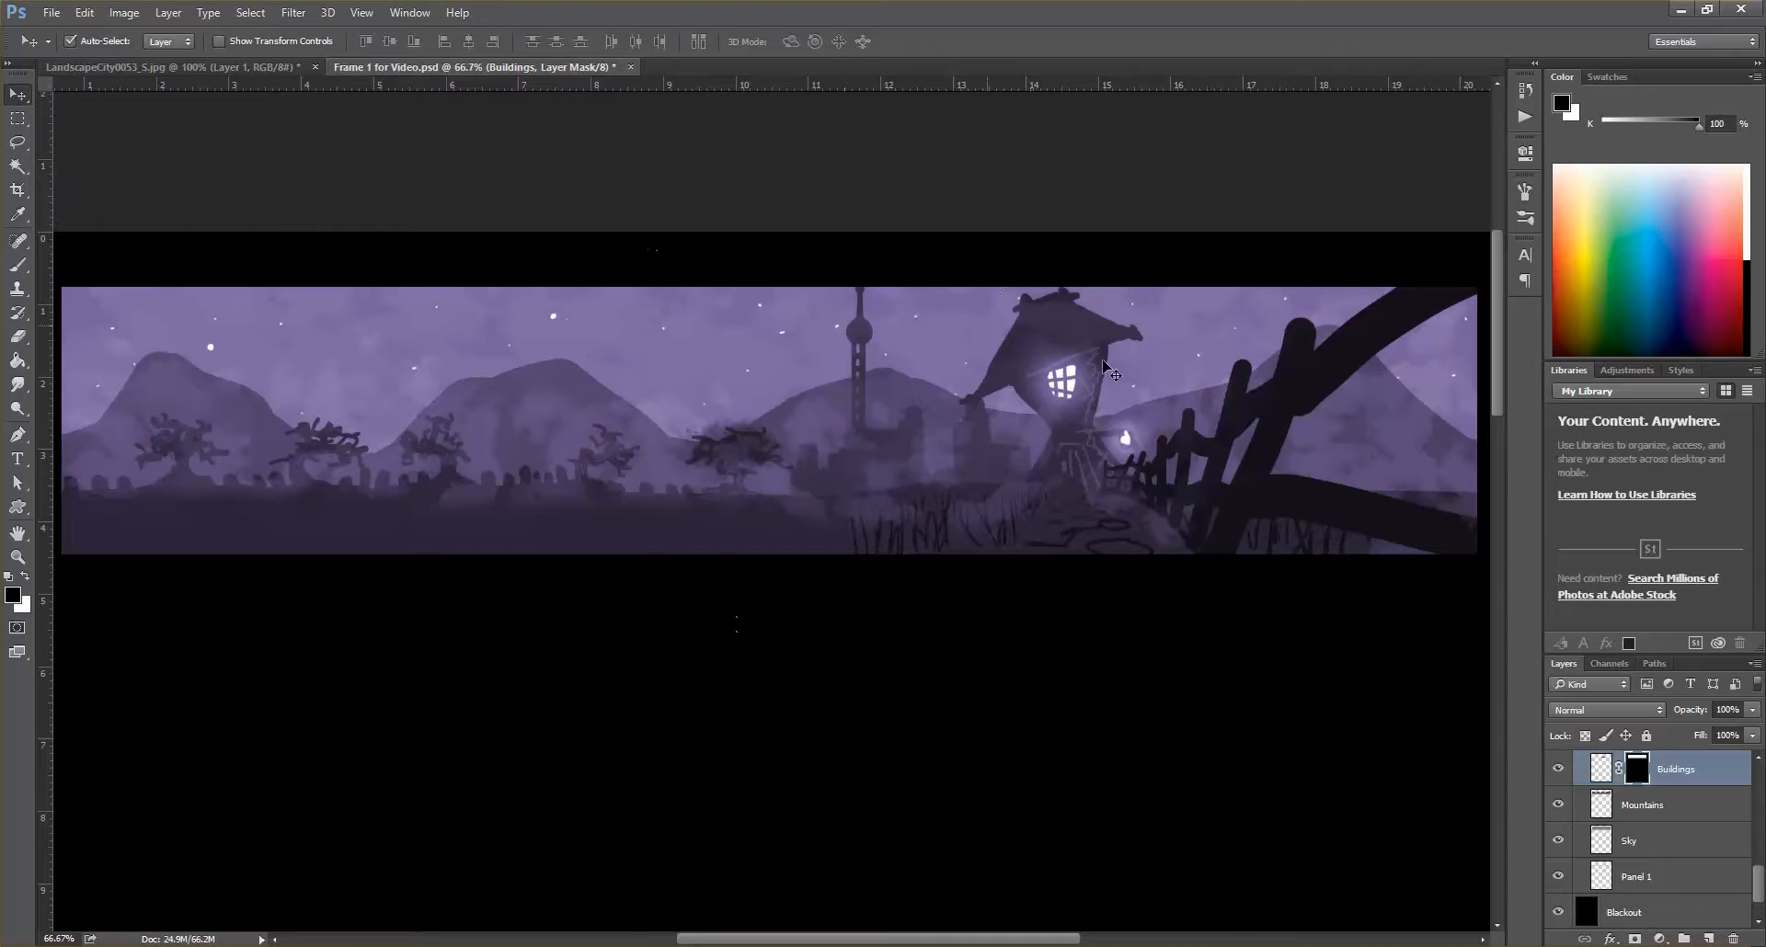
click(1604, 775)
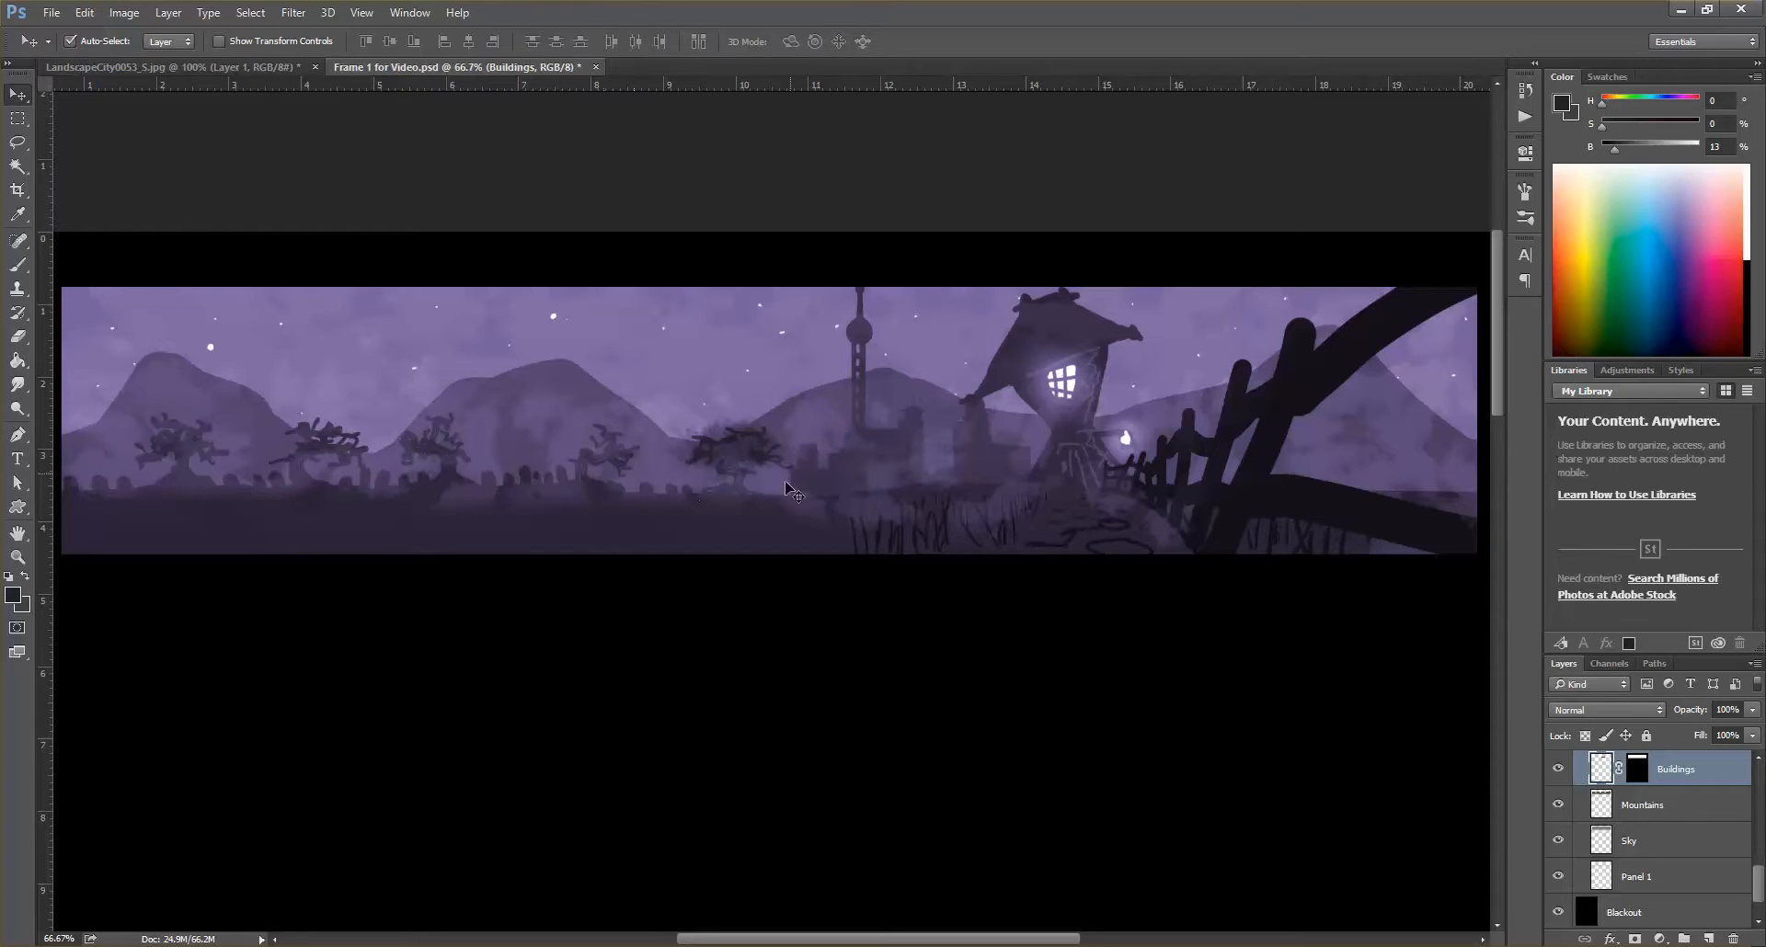
key(ctrl+minus)
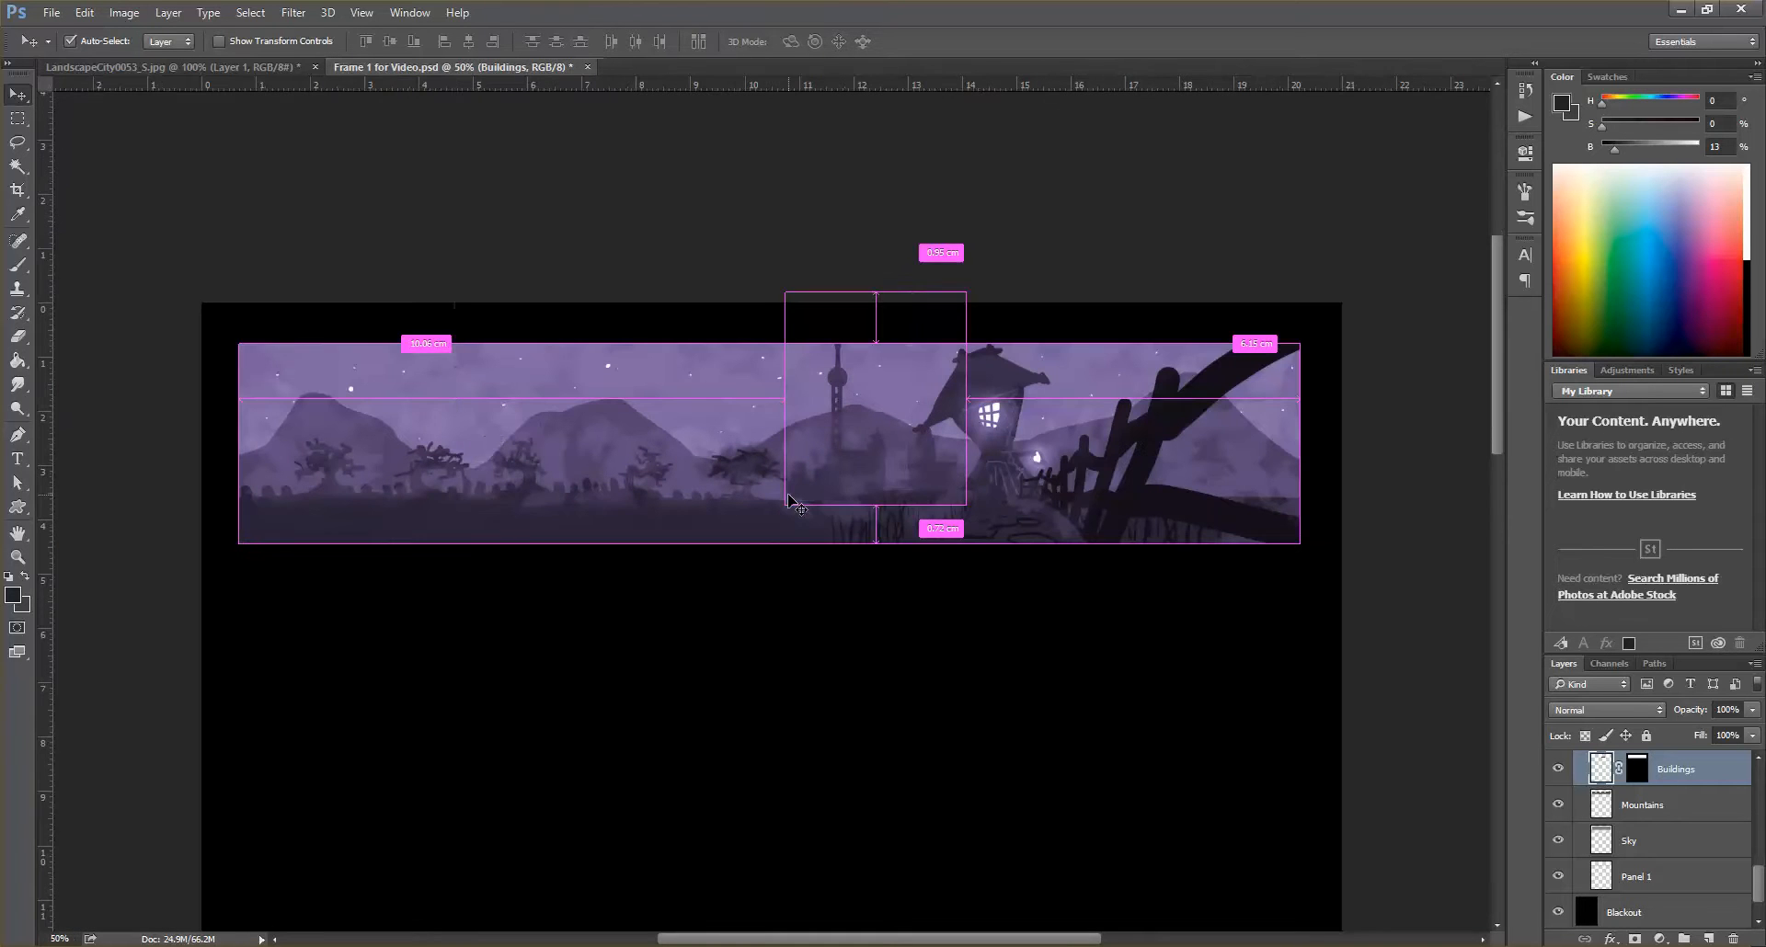
click(993, 218)
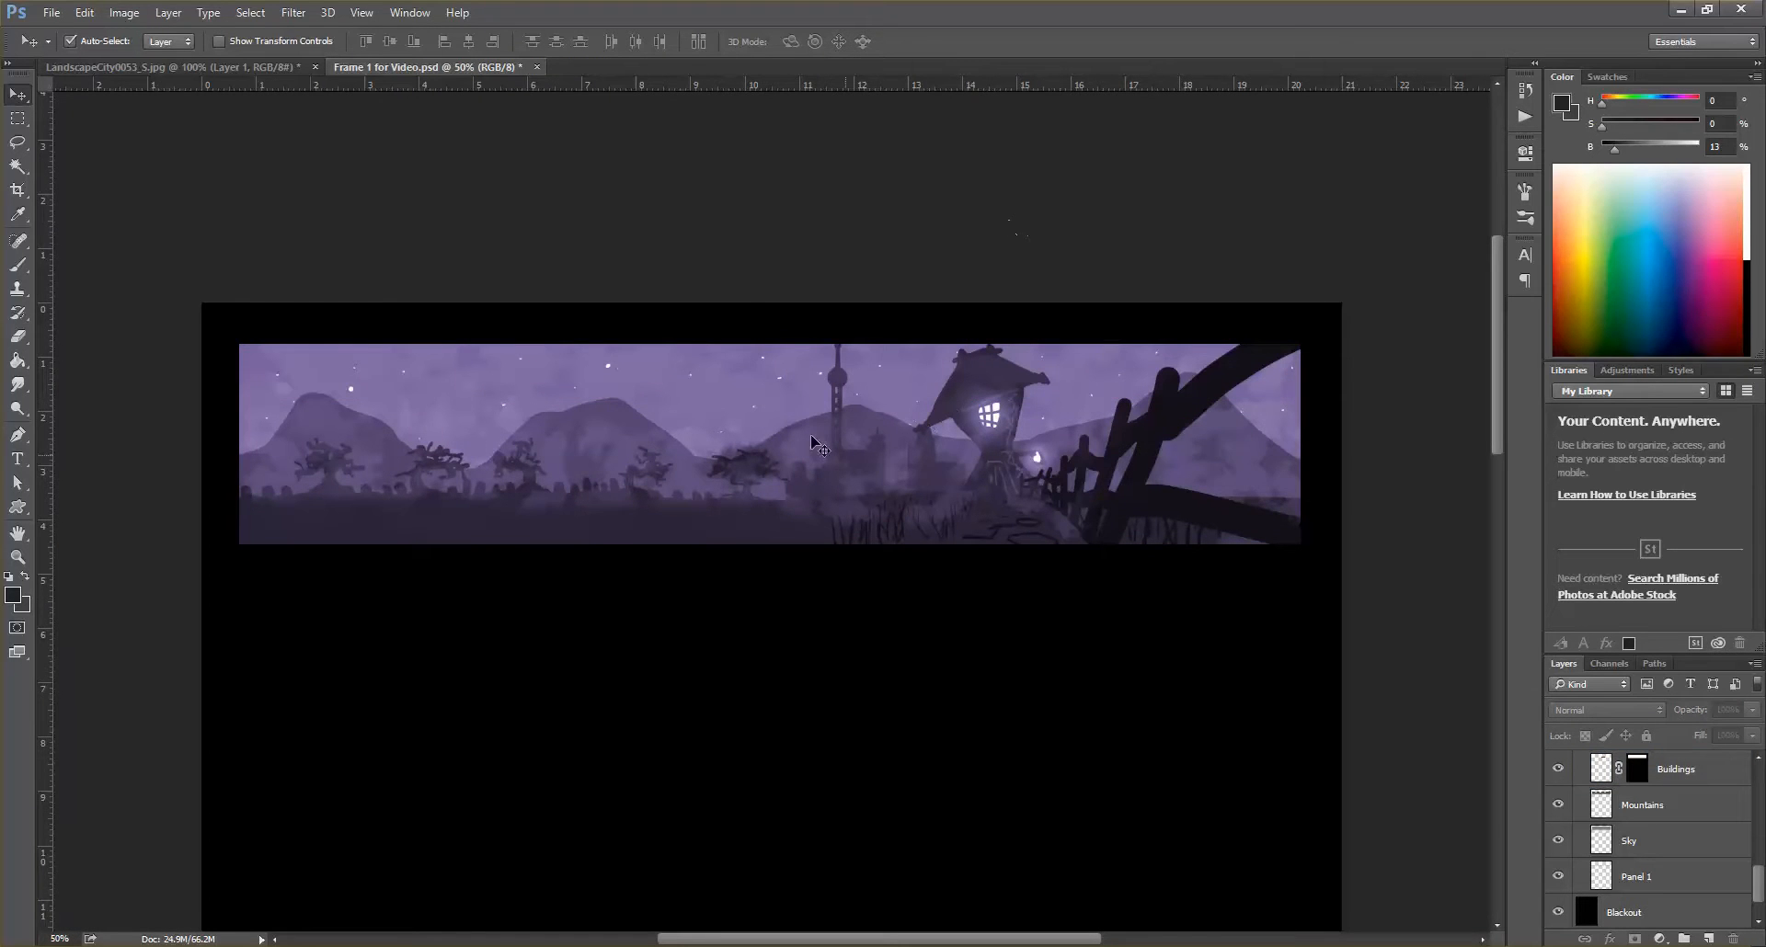
- Return to LandscapeCity0053_S.jpg, hide the silhouette on Layer 1 and show the city photo on Layer 0
click(125, 68)
click(1637, 828)
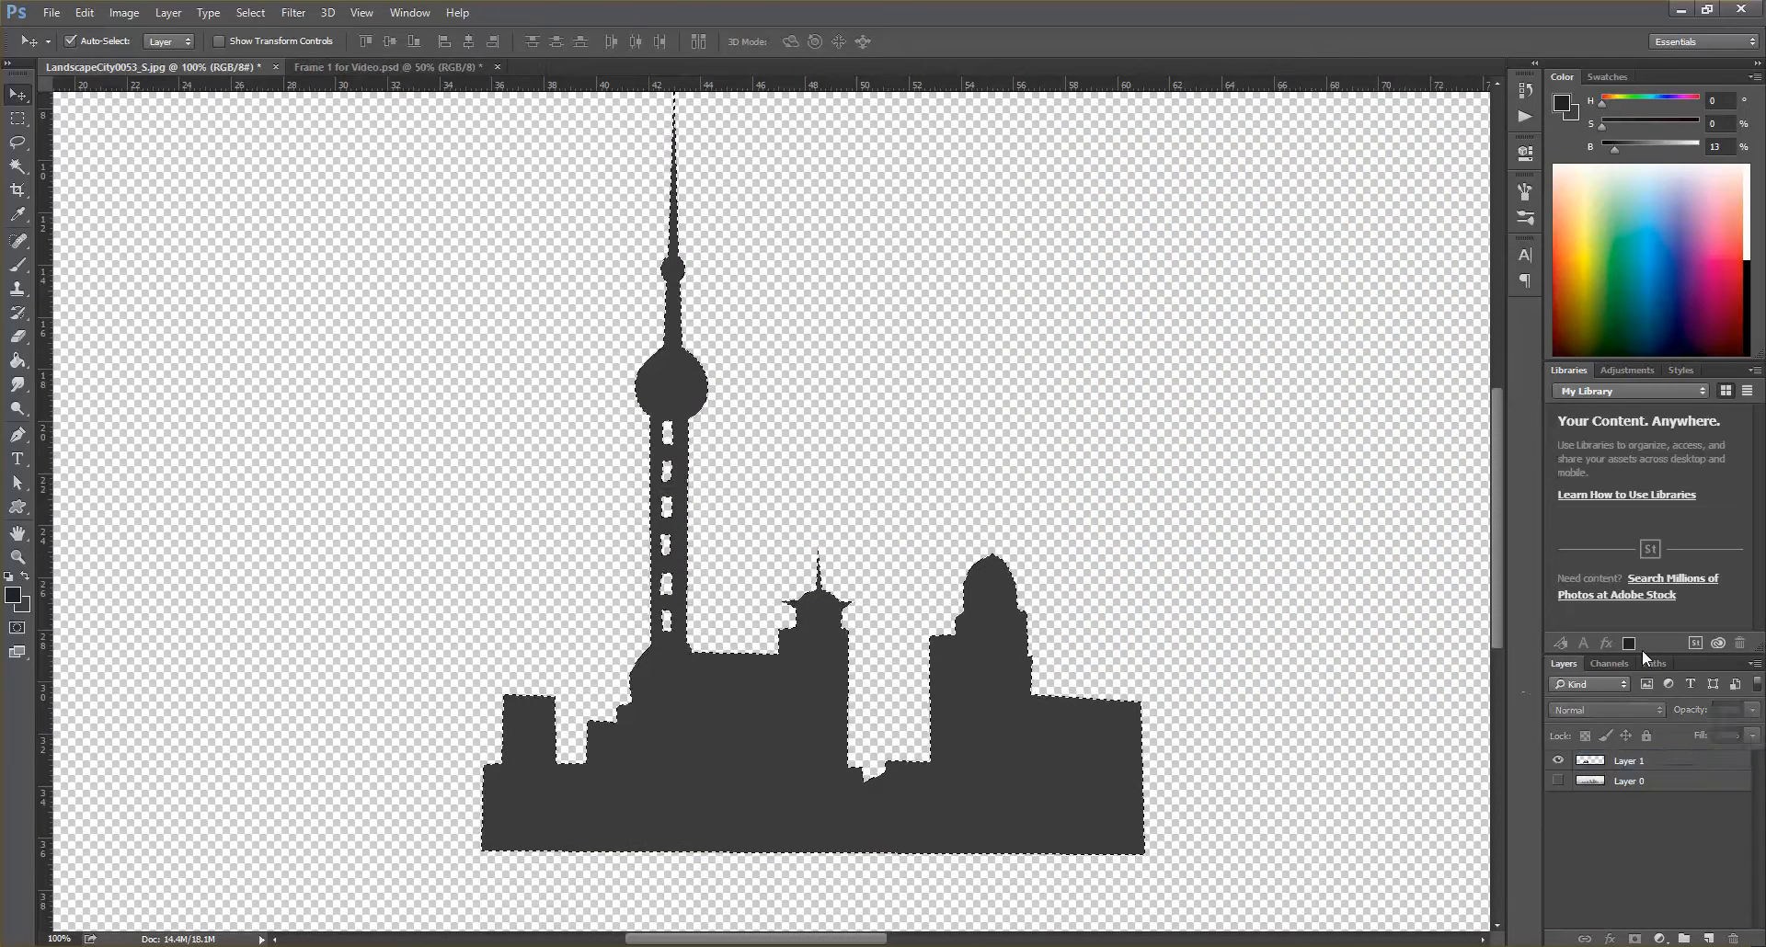
click(1653, 664)
click(1562, 664)
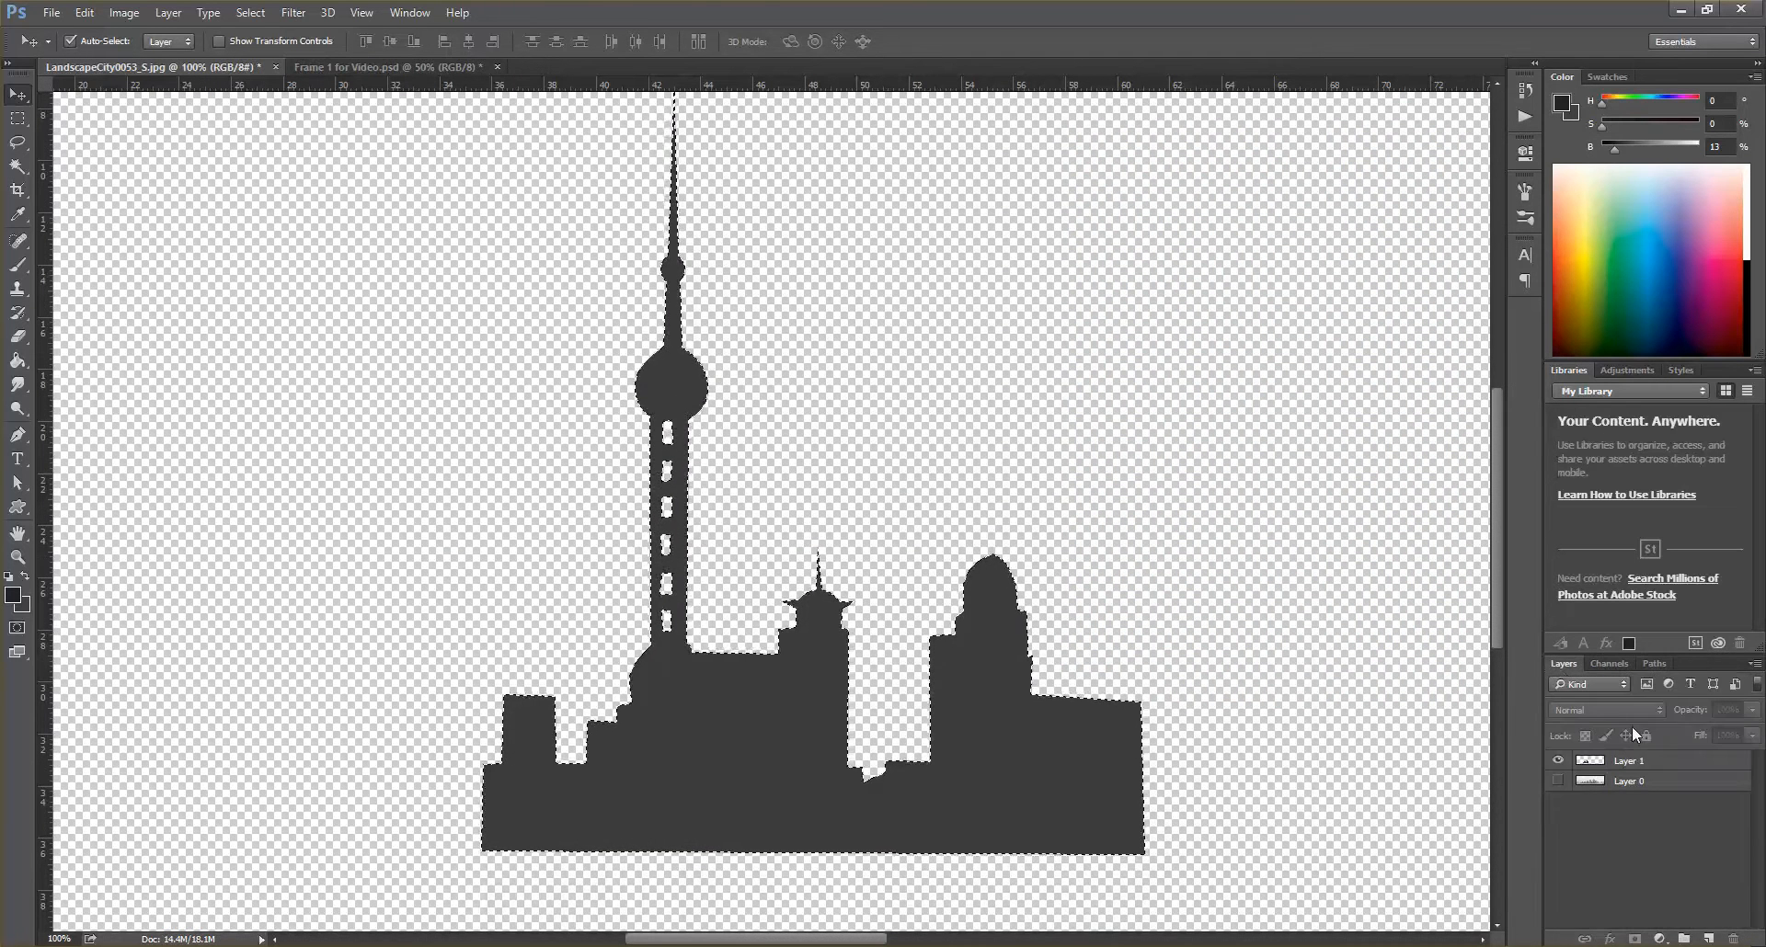
click(1557, 761)
click(1558, 781)
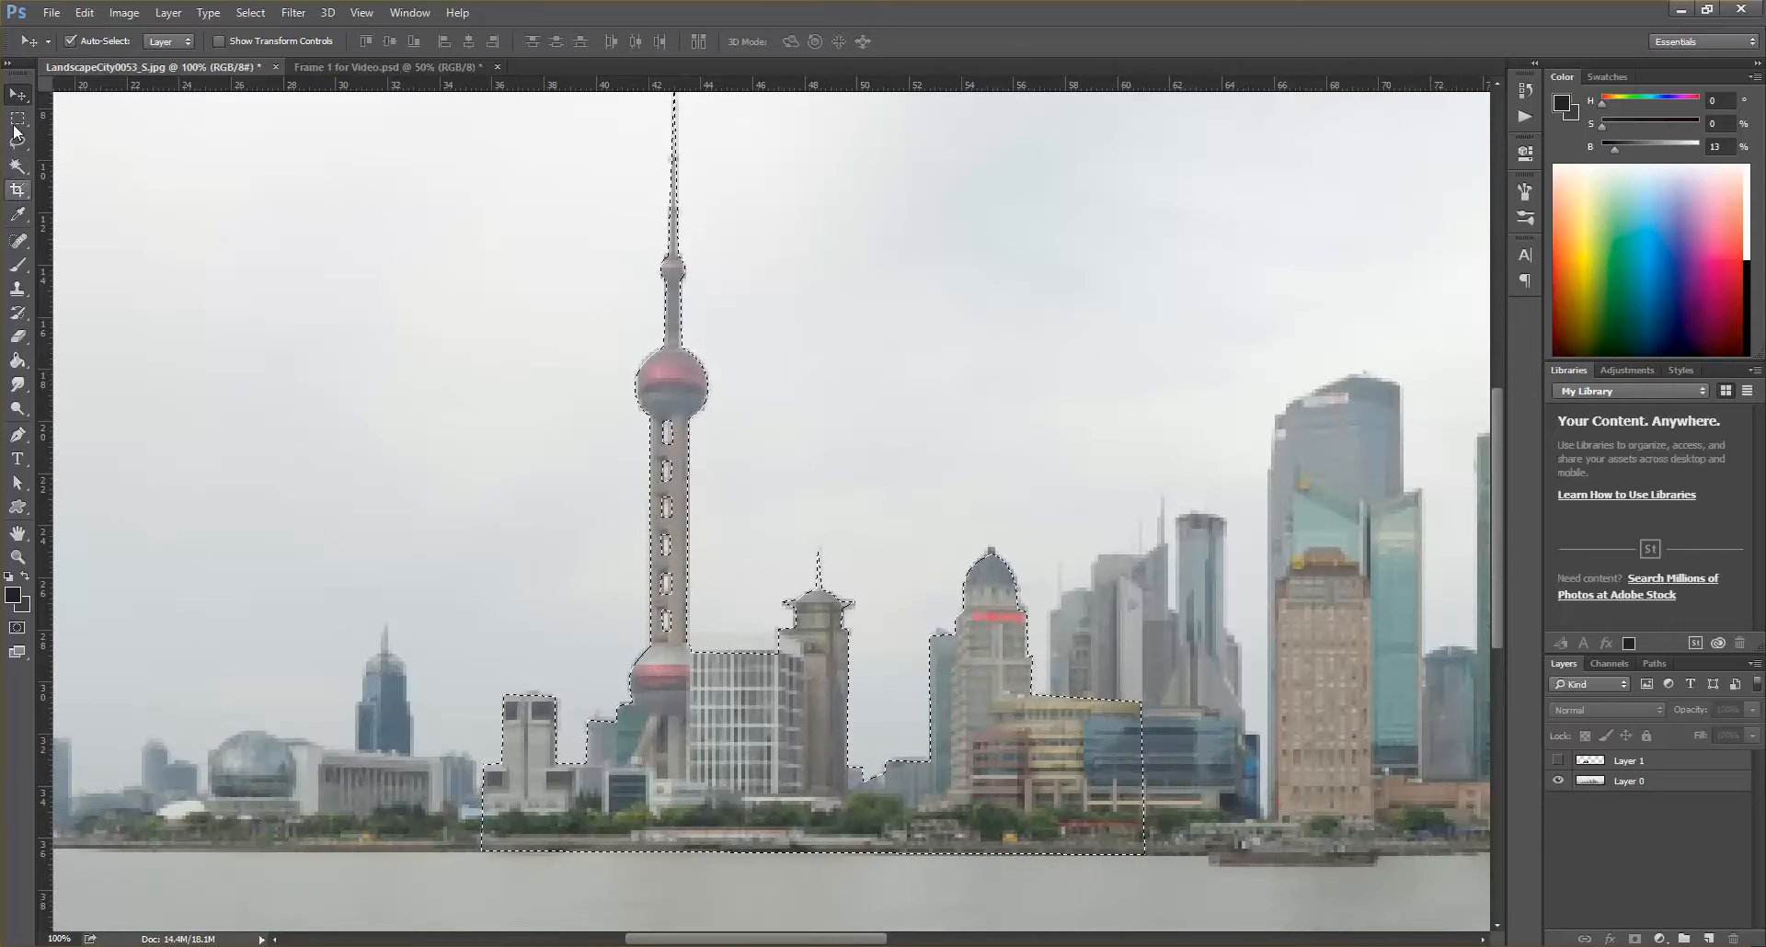
- Trace the three upper window panes in the grid-facade building's first column beside the tower with closed Pen tool paths
click(18, 435)
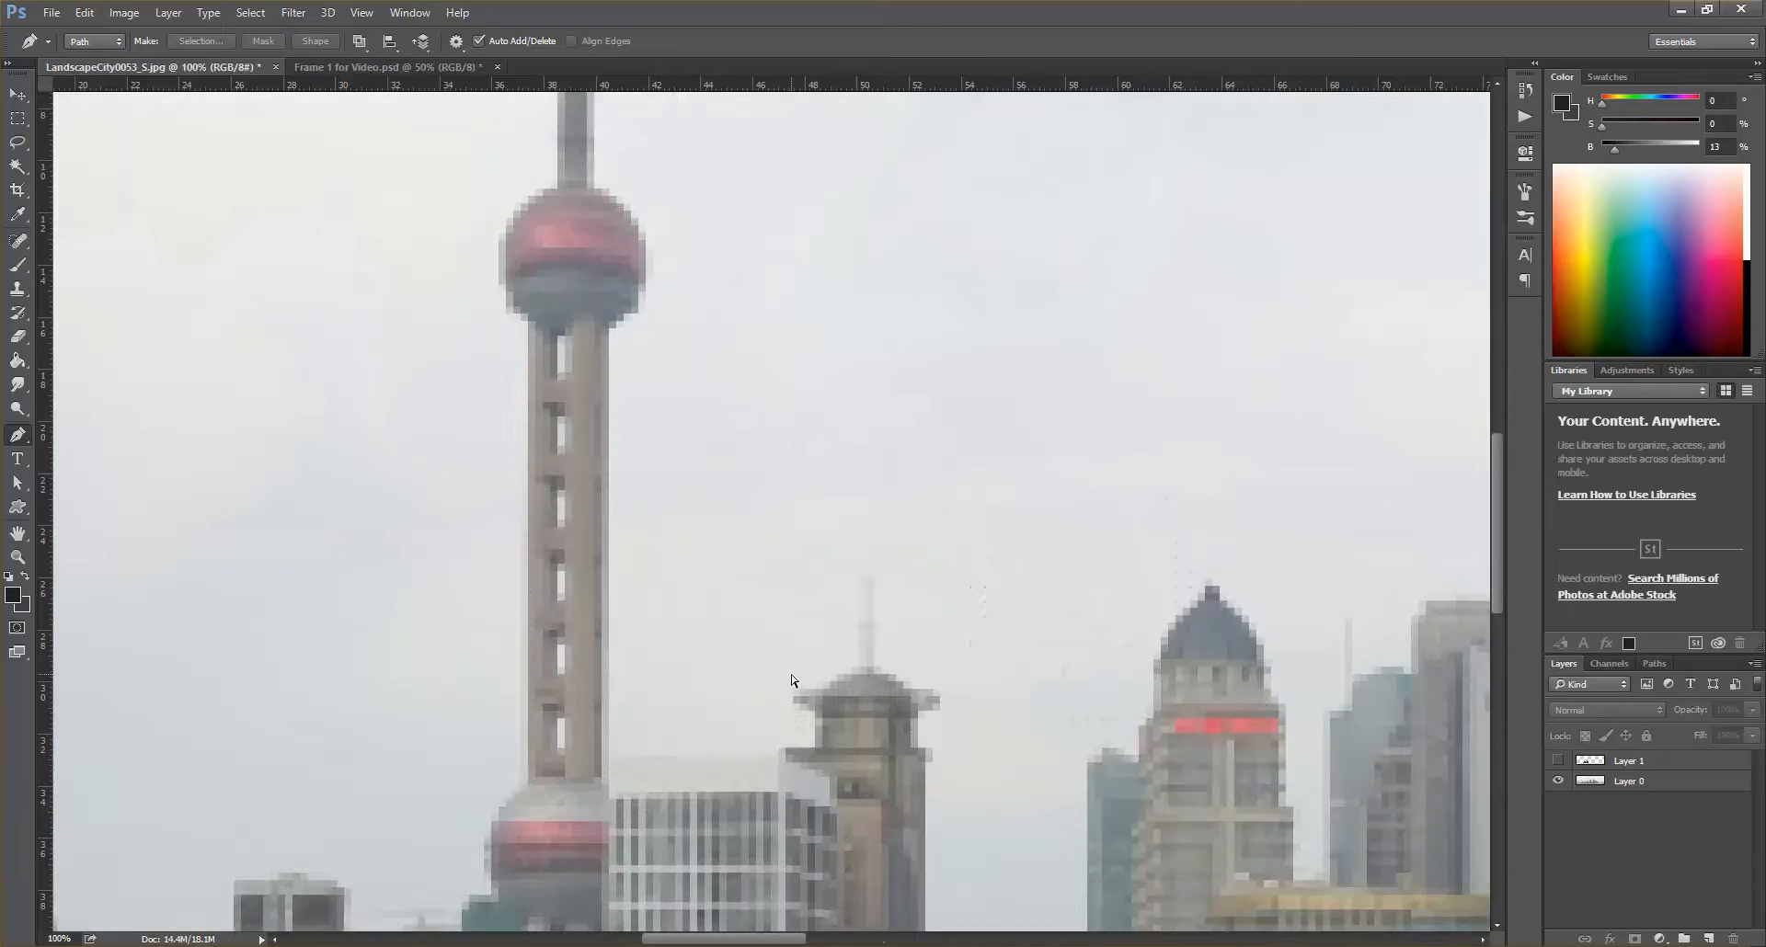
scroll(803, 664, down, 3)
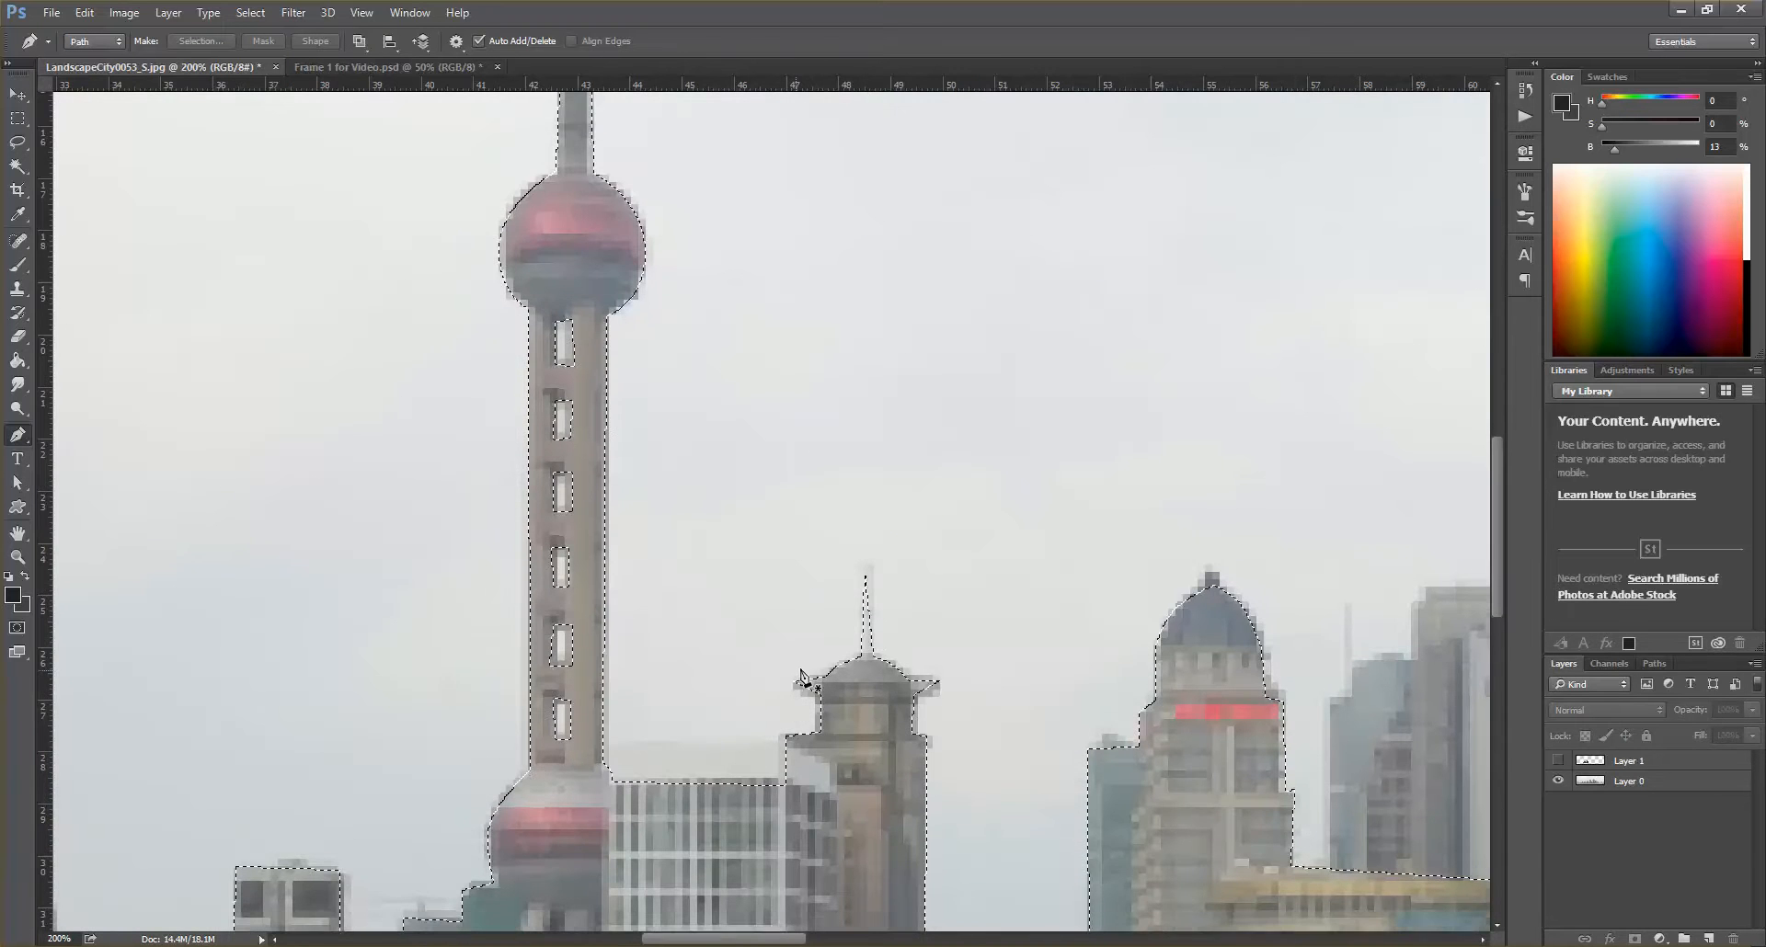
scroll(803, 664, down, 4)
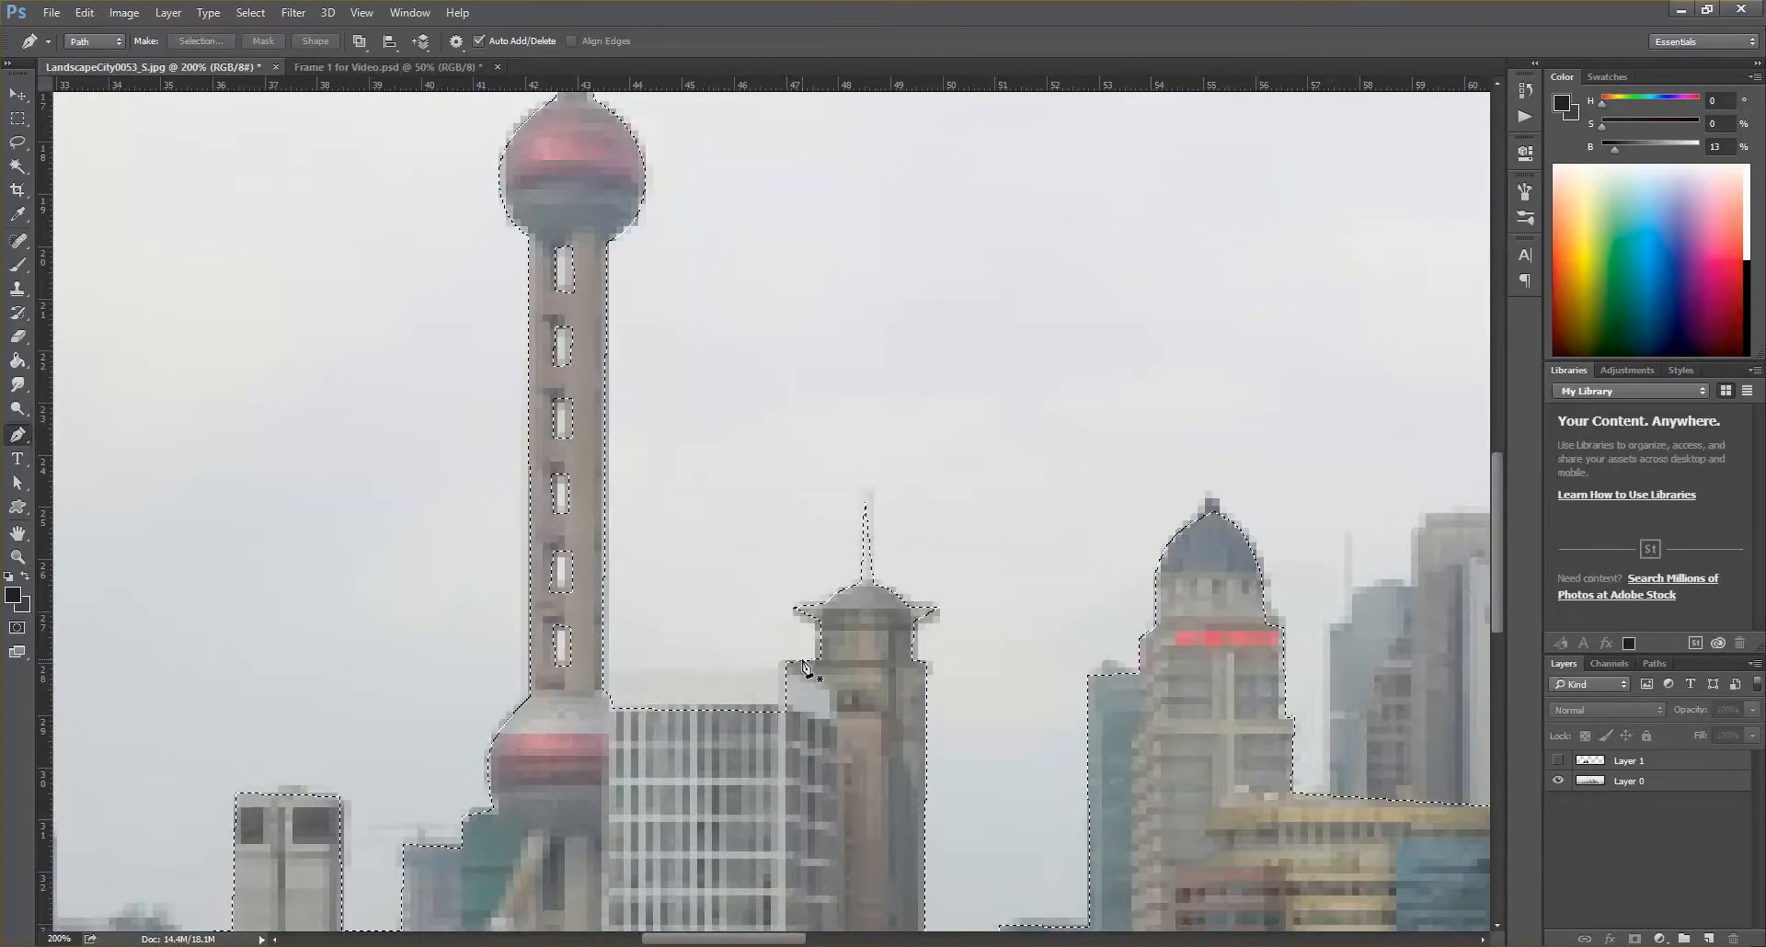
scroll(803, 664, down, 4)
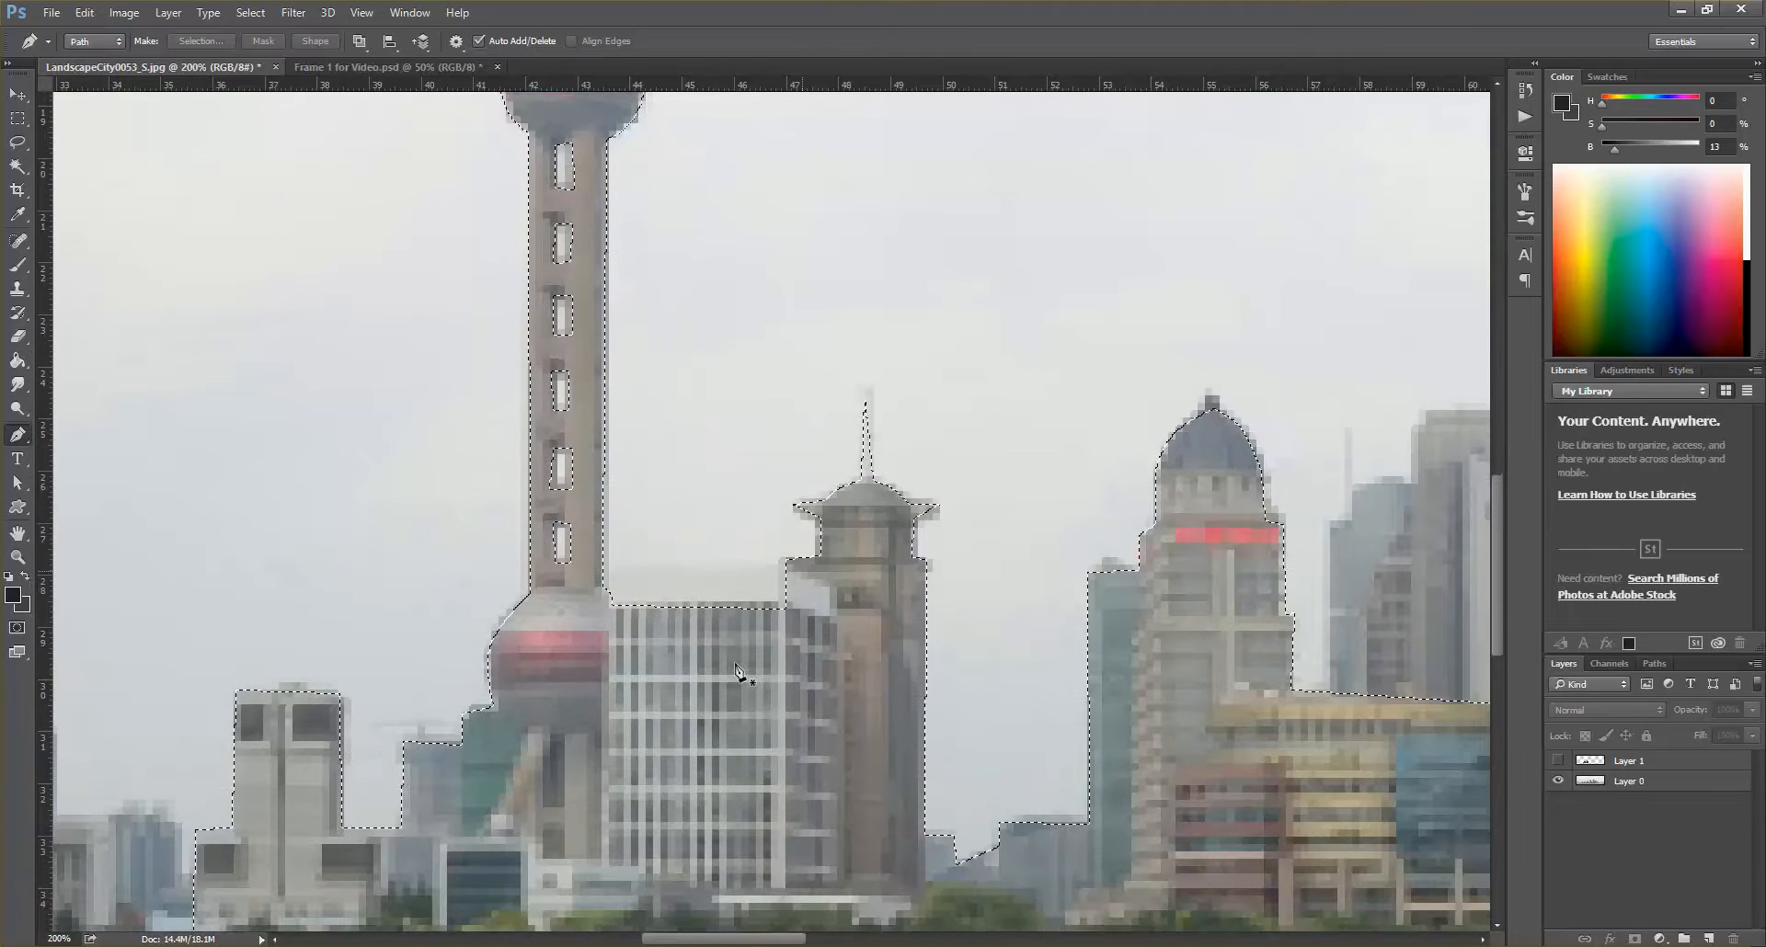
scroll(626, 608, down, 3)
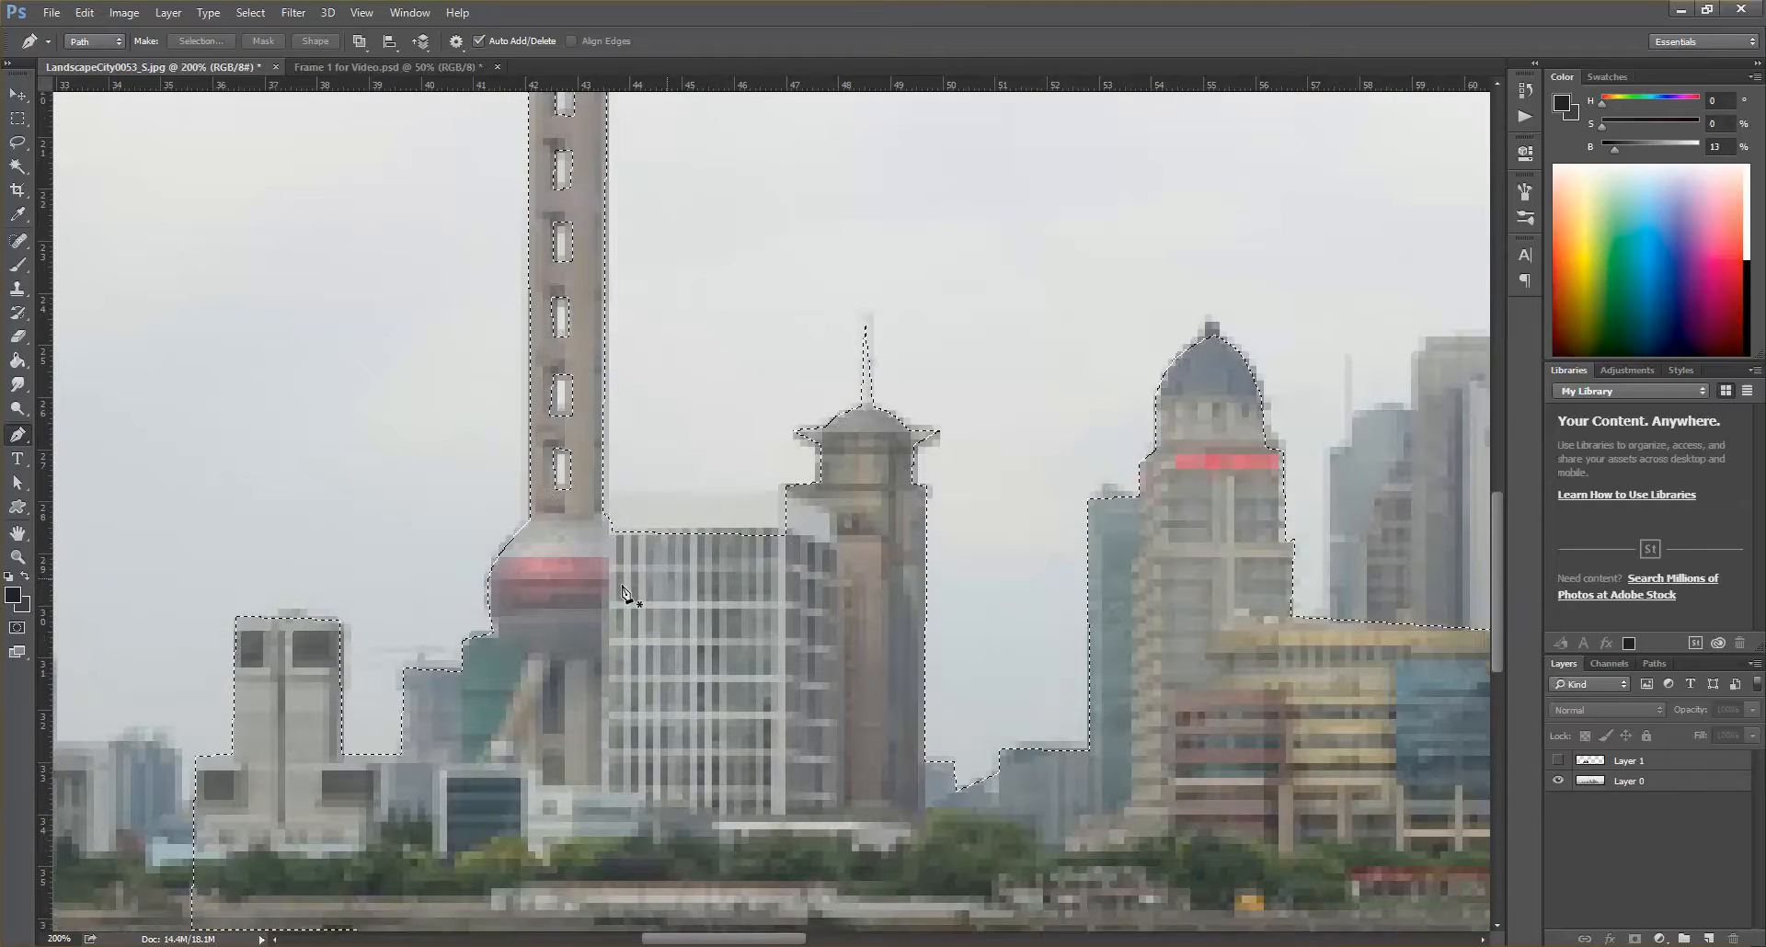
scroll(626, 594, down, 5)
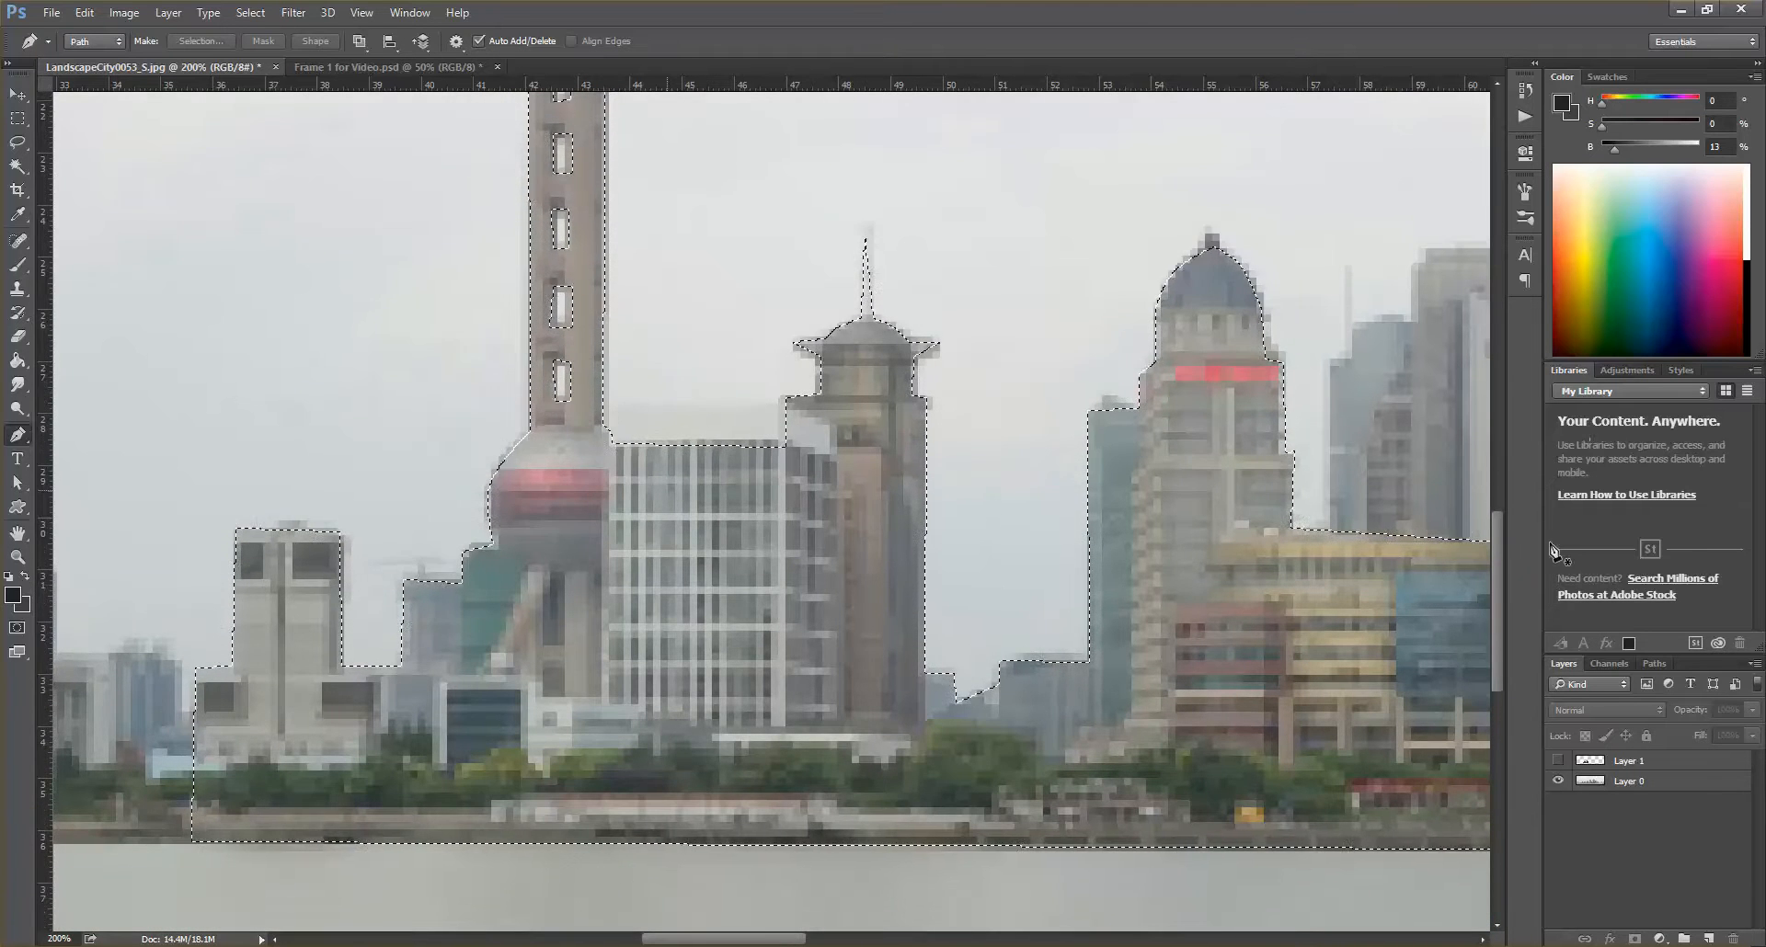
scroll(1504, 549, down, 4)
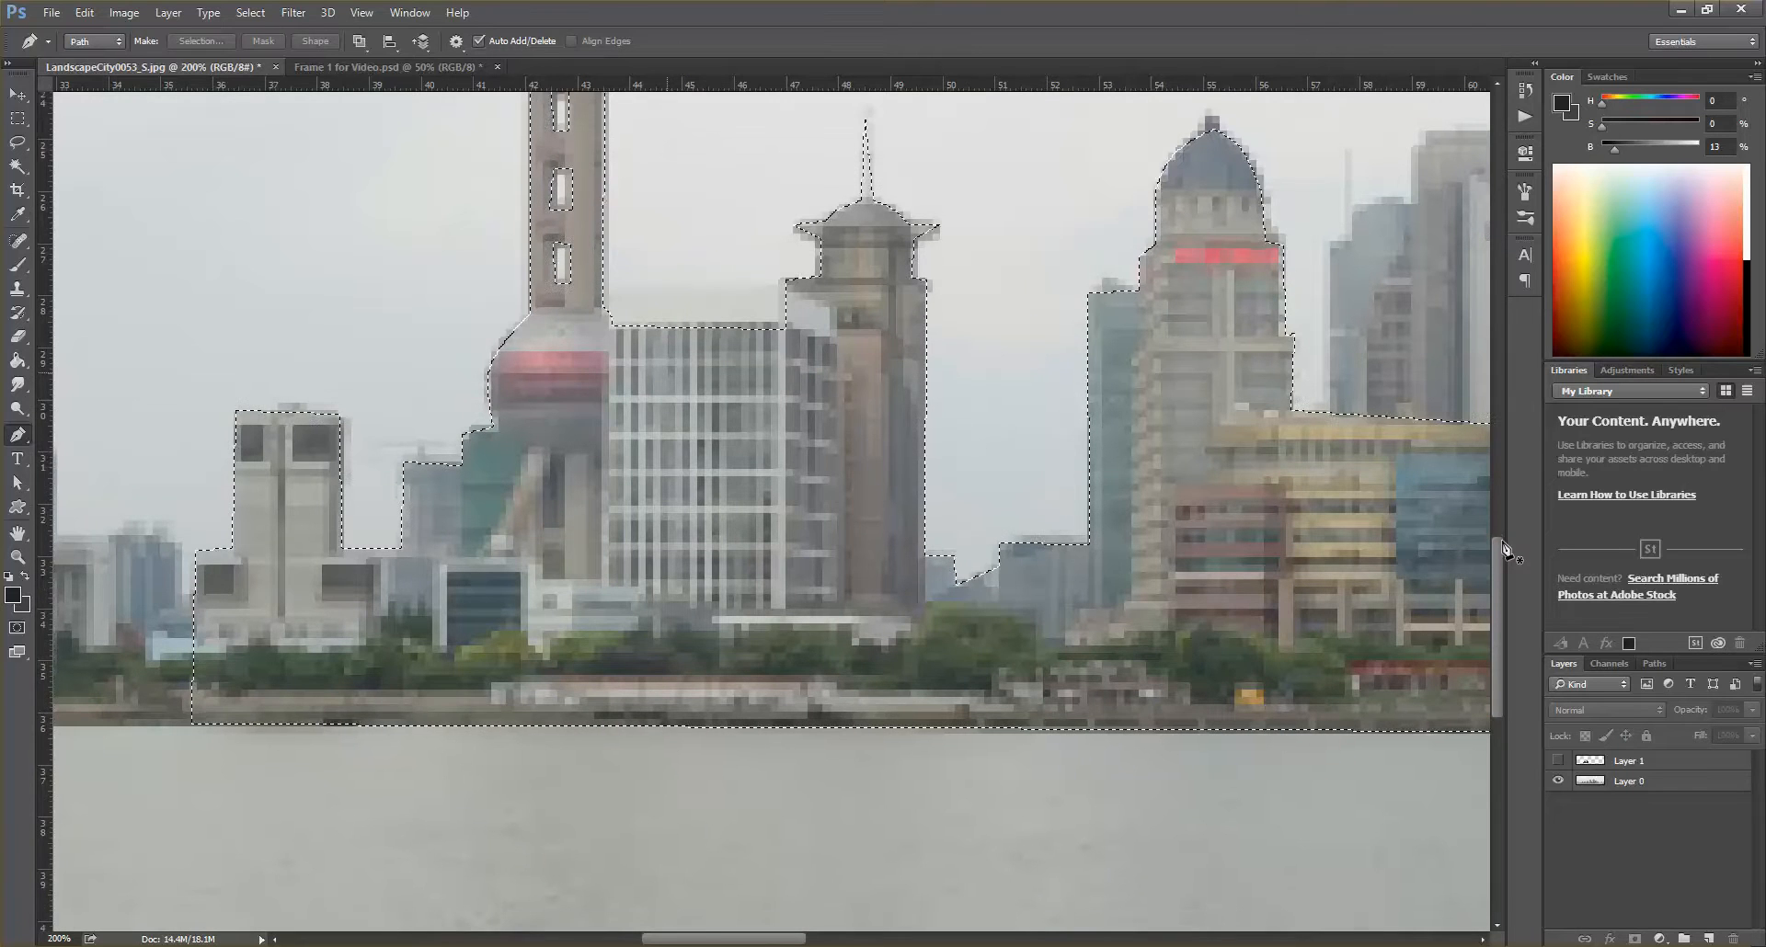
key(ctrl+plus)
click(1501, 539)
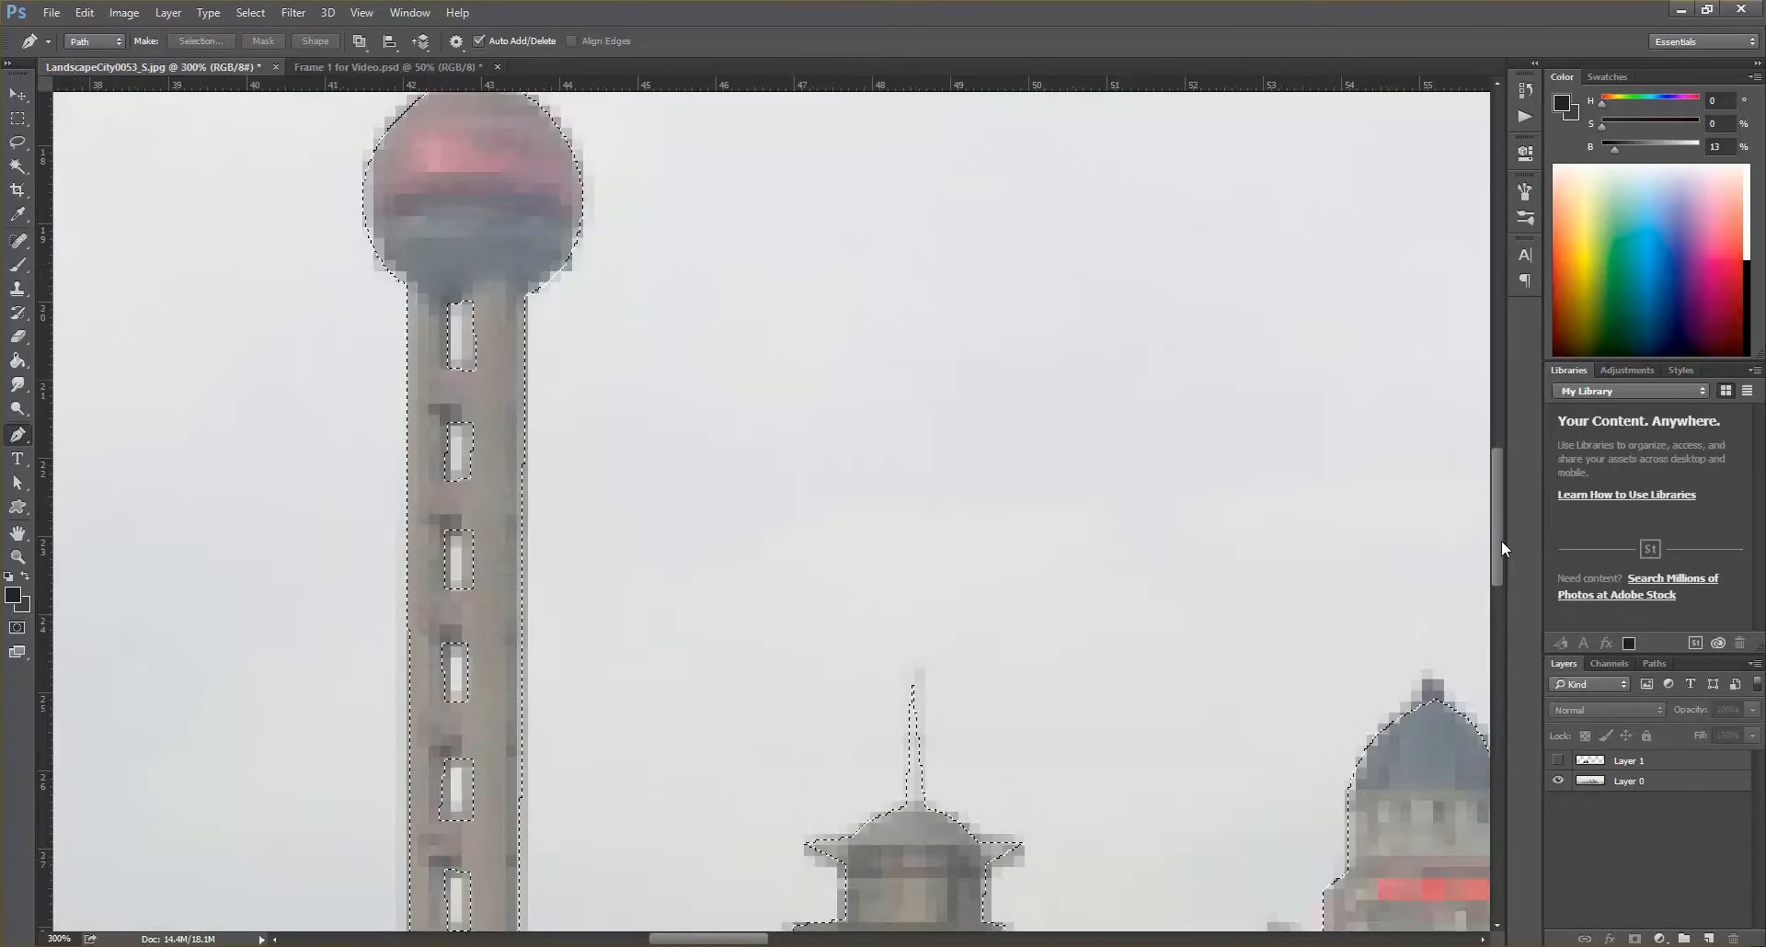
drag(1501, 542, 1499, 660)
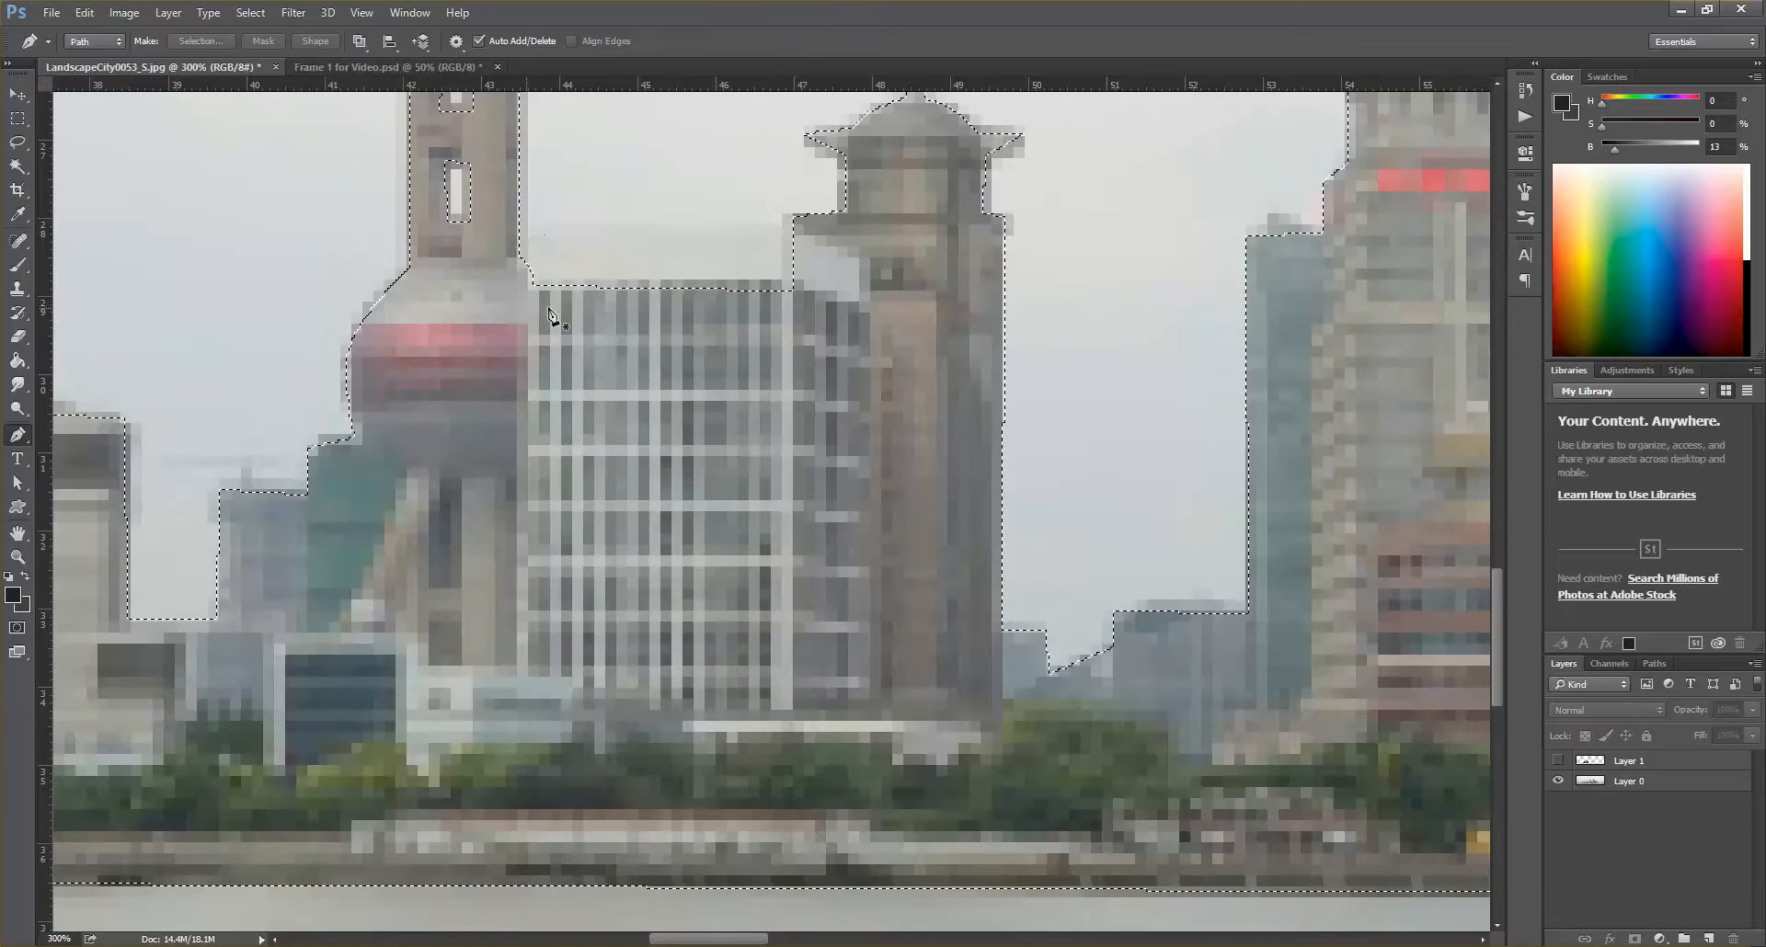
click(542, 297)
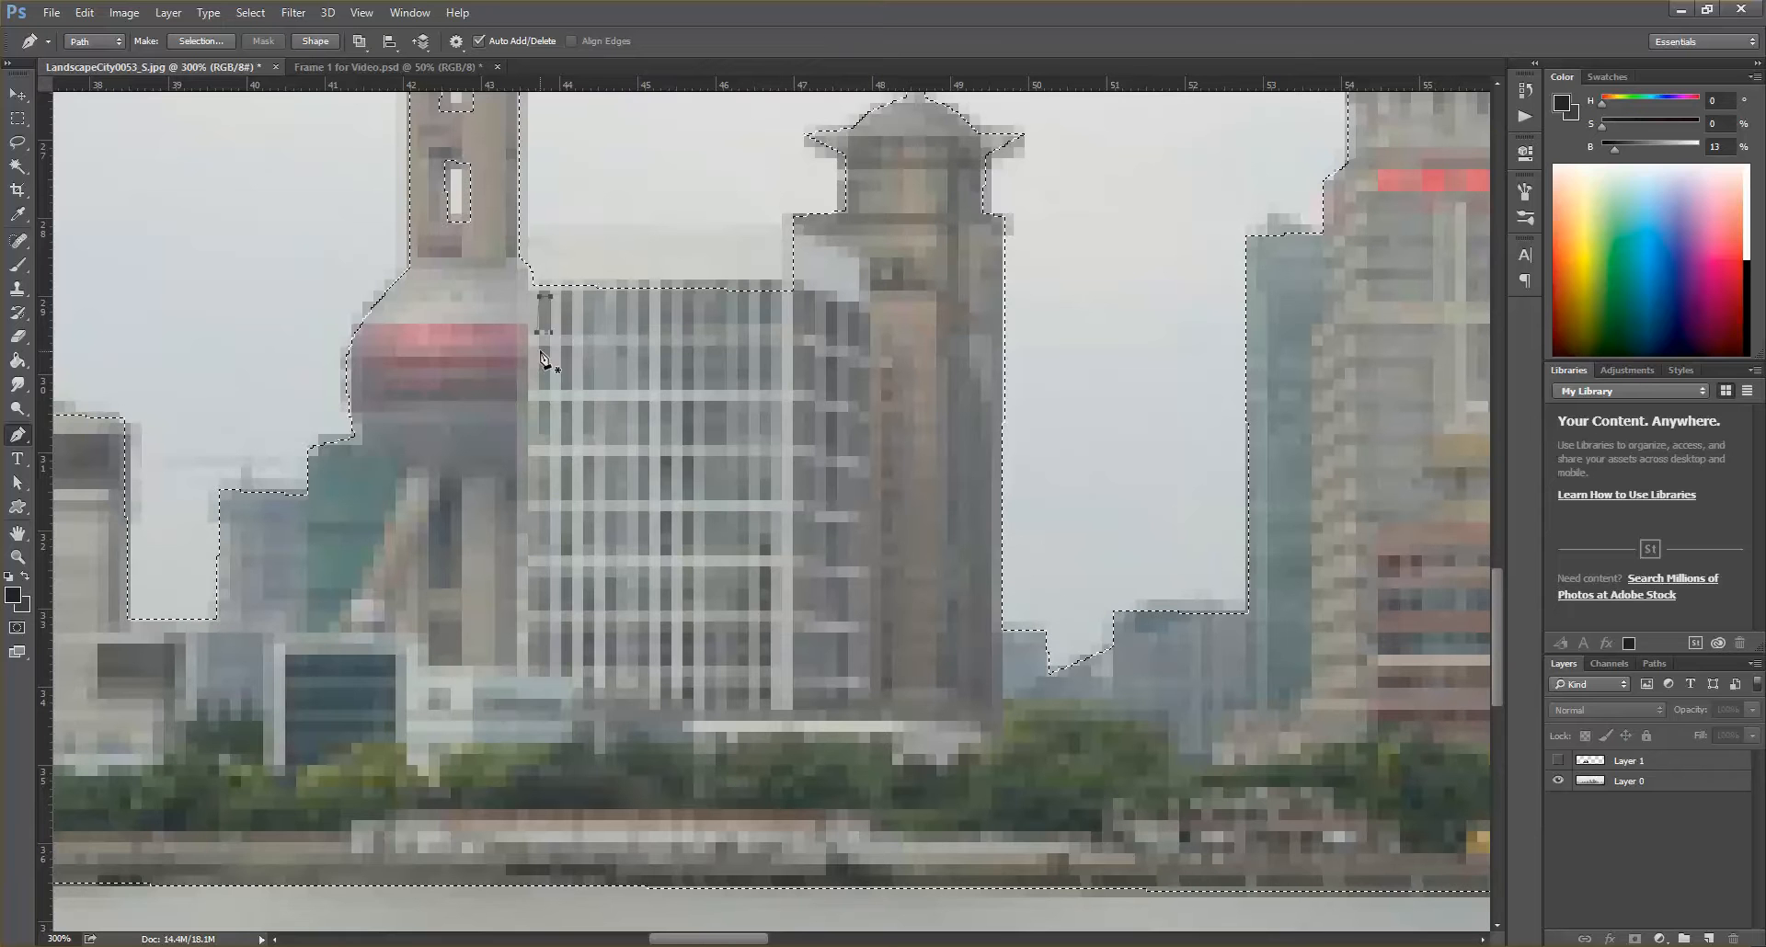
click(553, 393)
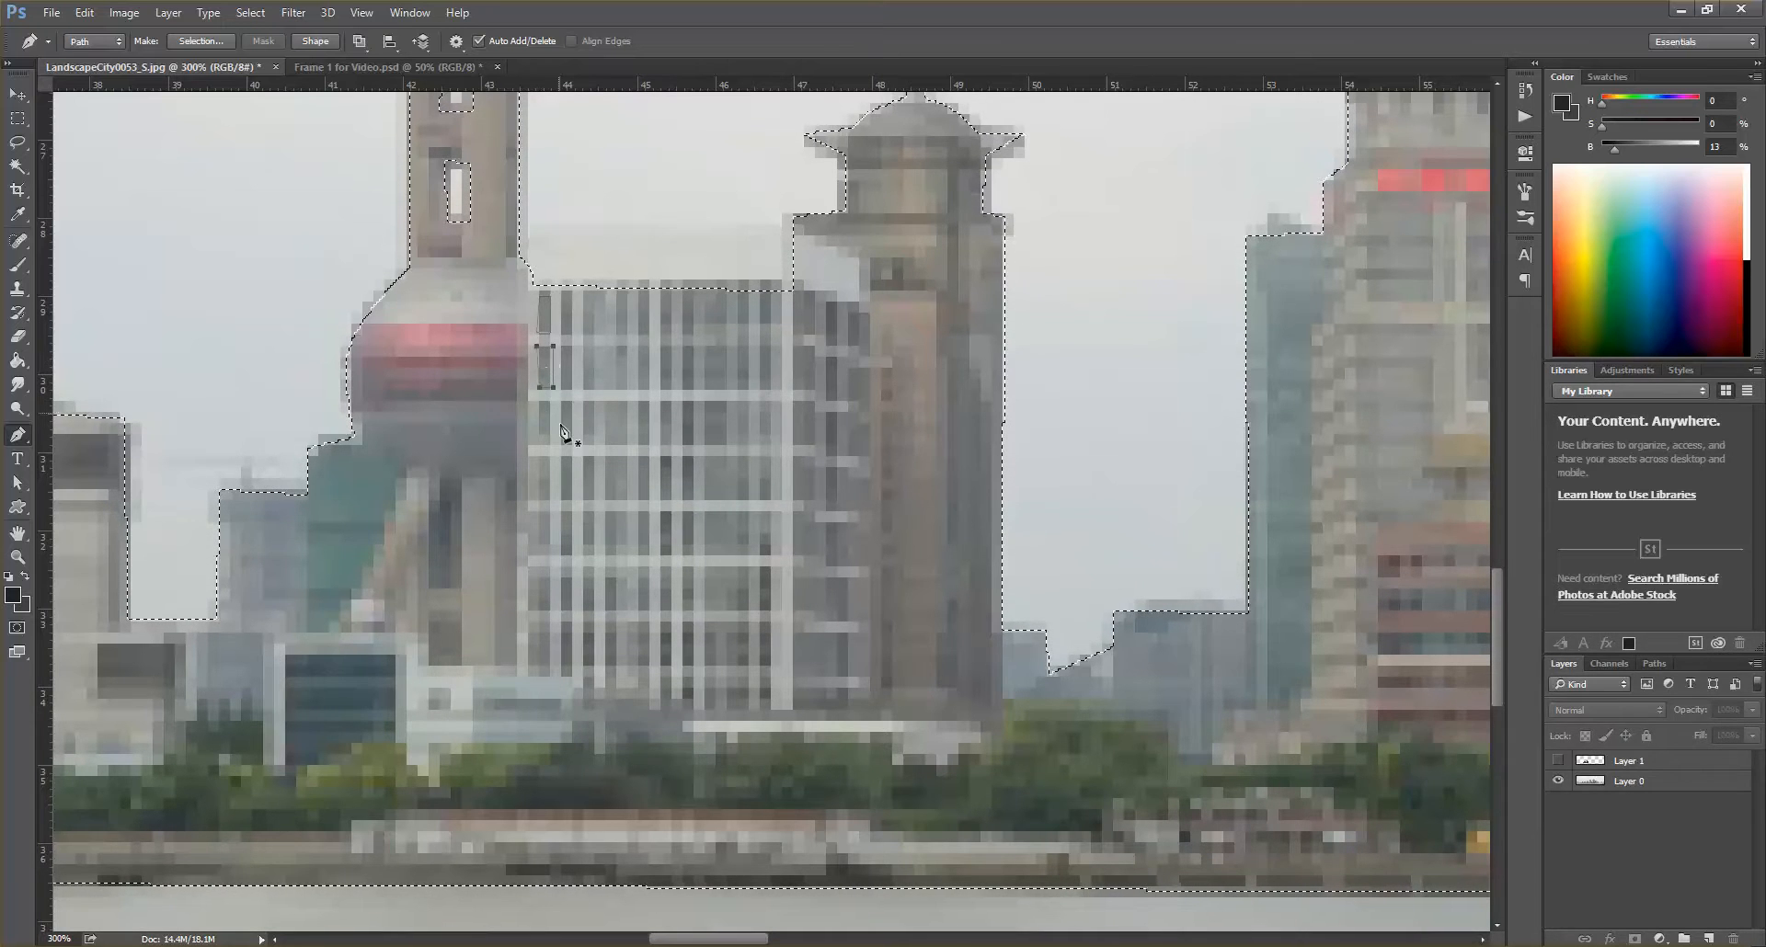
click(537, 401)
click(549, 401)
click(550, 434)
click(537, 401)
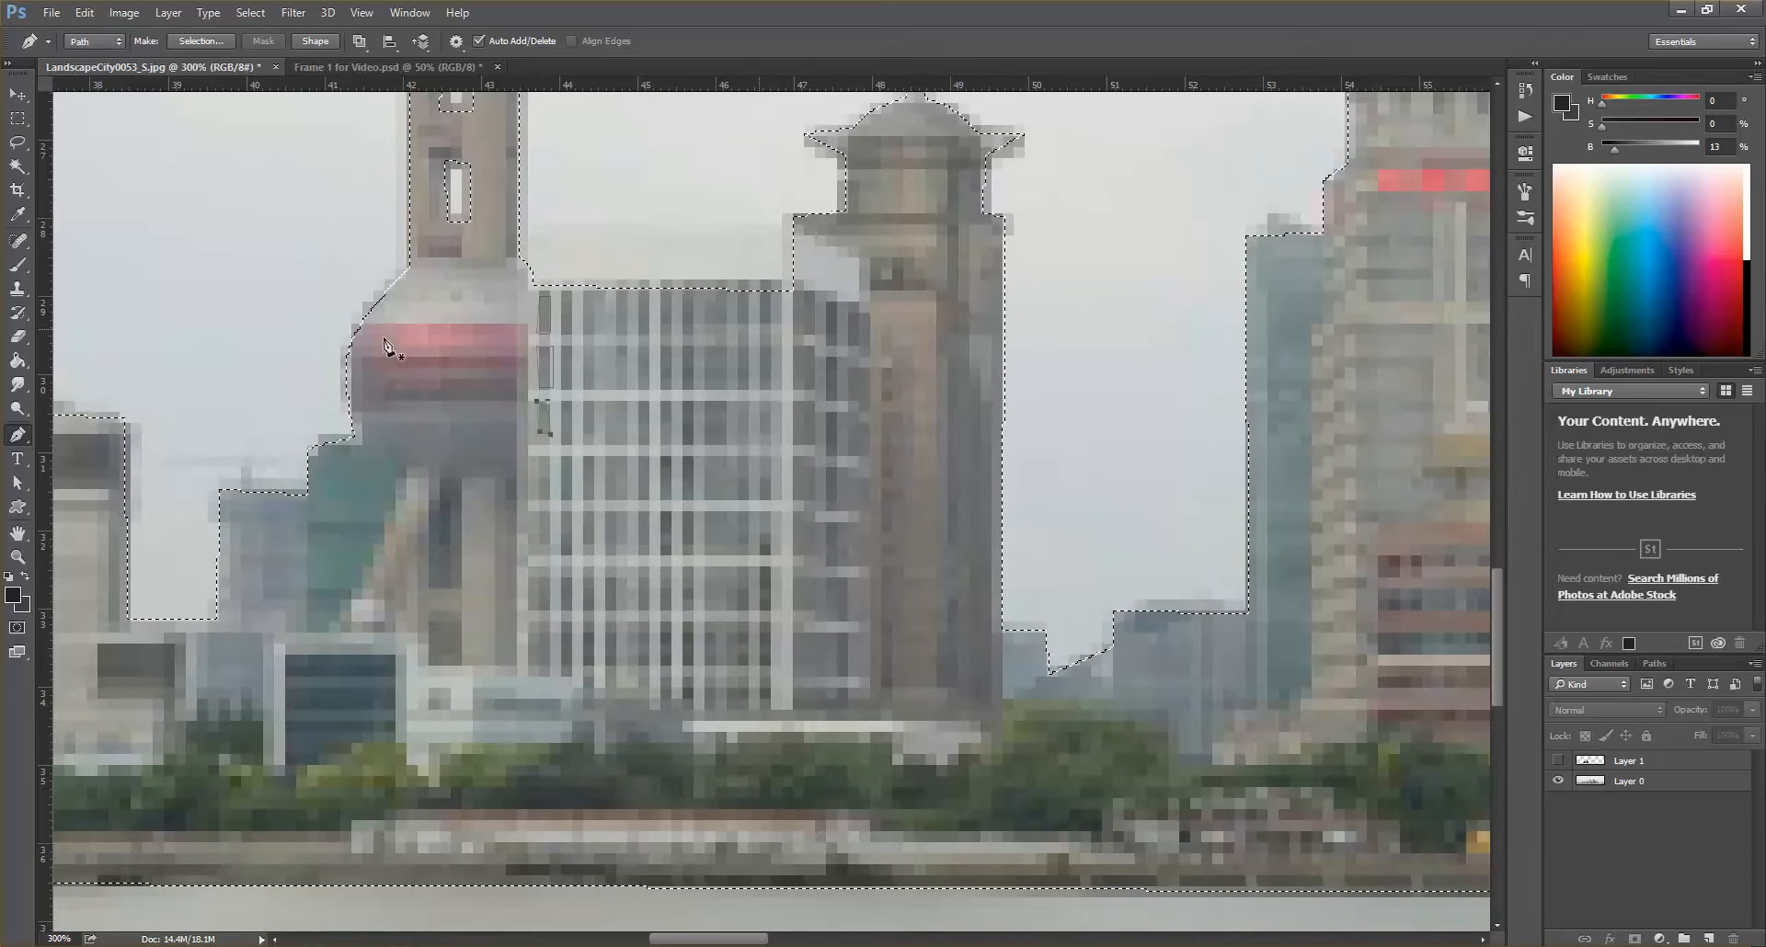
- Trace three larger window panes further down the same column of the grid-facade building with closed Pen paths
click(539, 453)
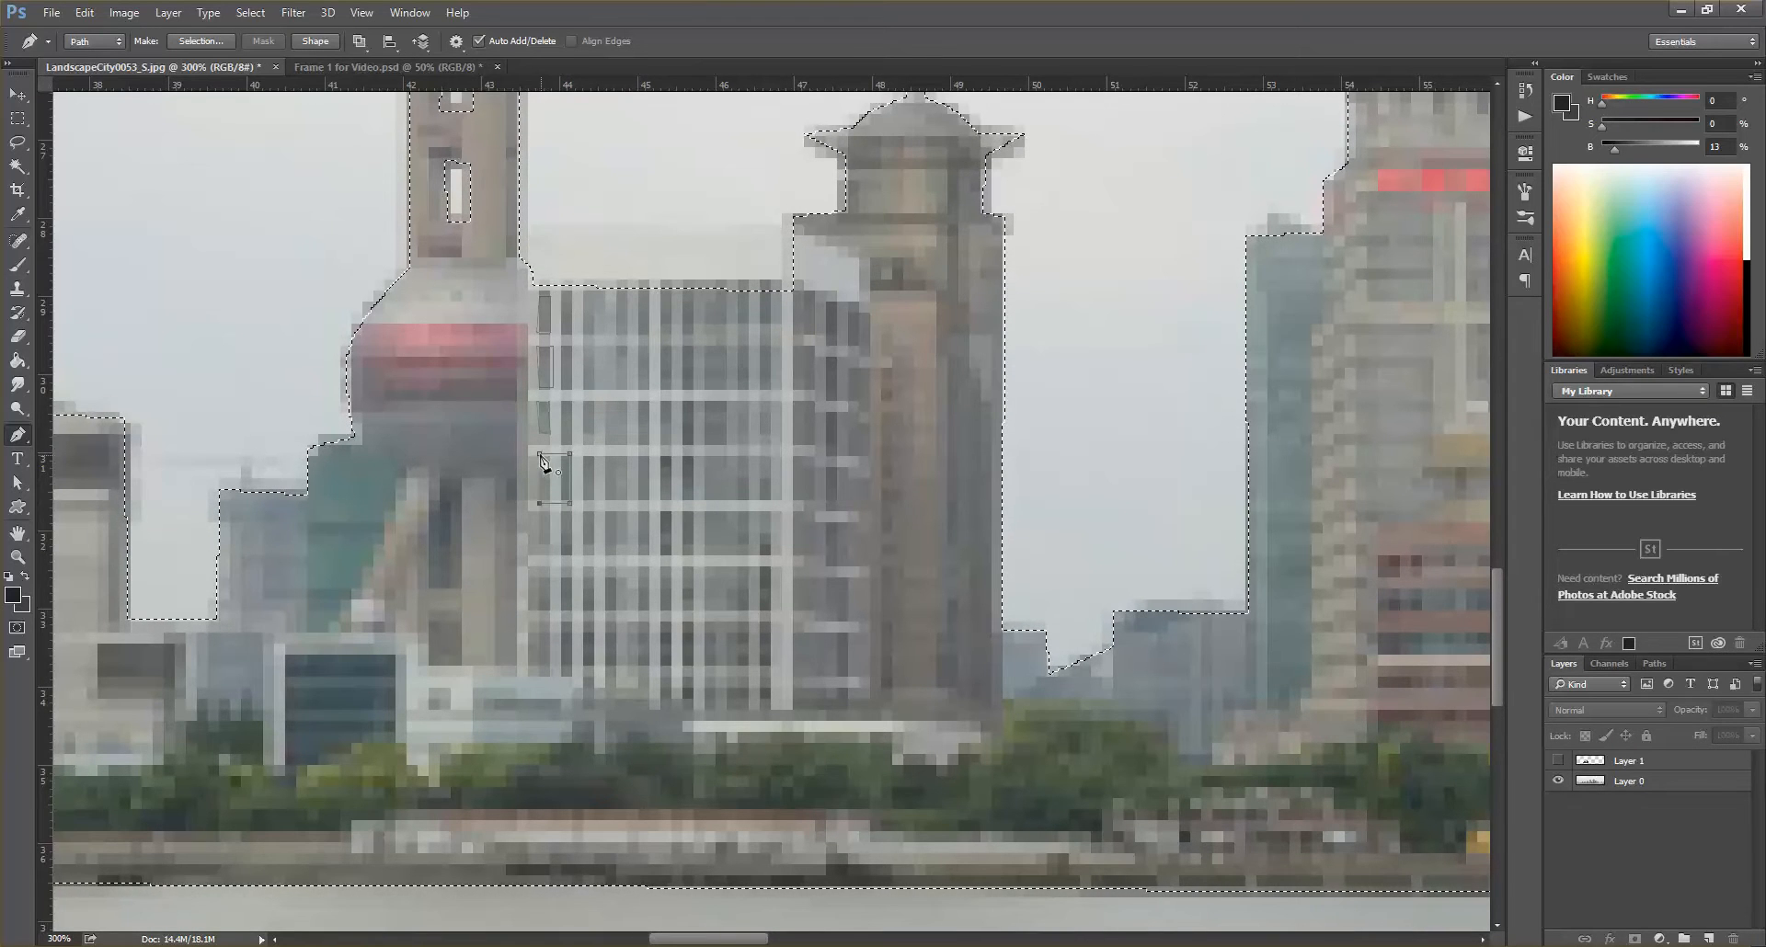
click(573, 514)
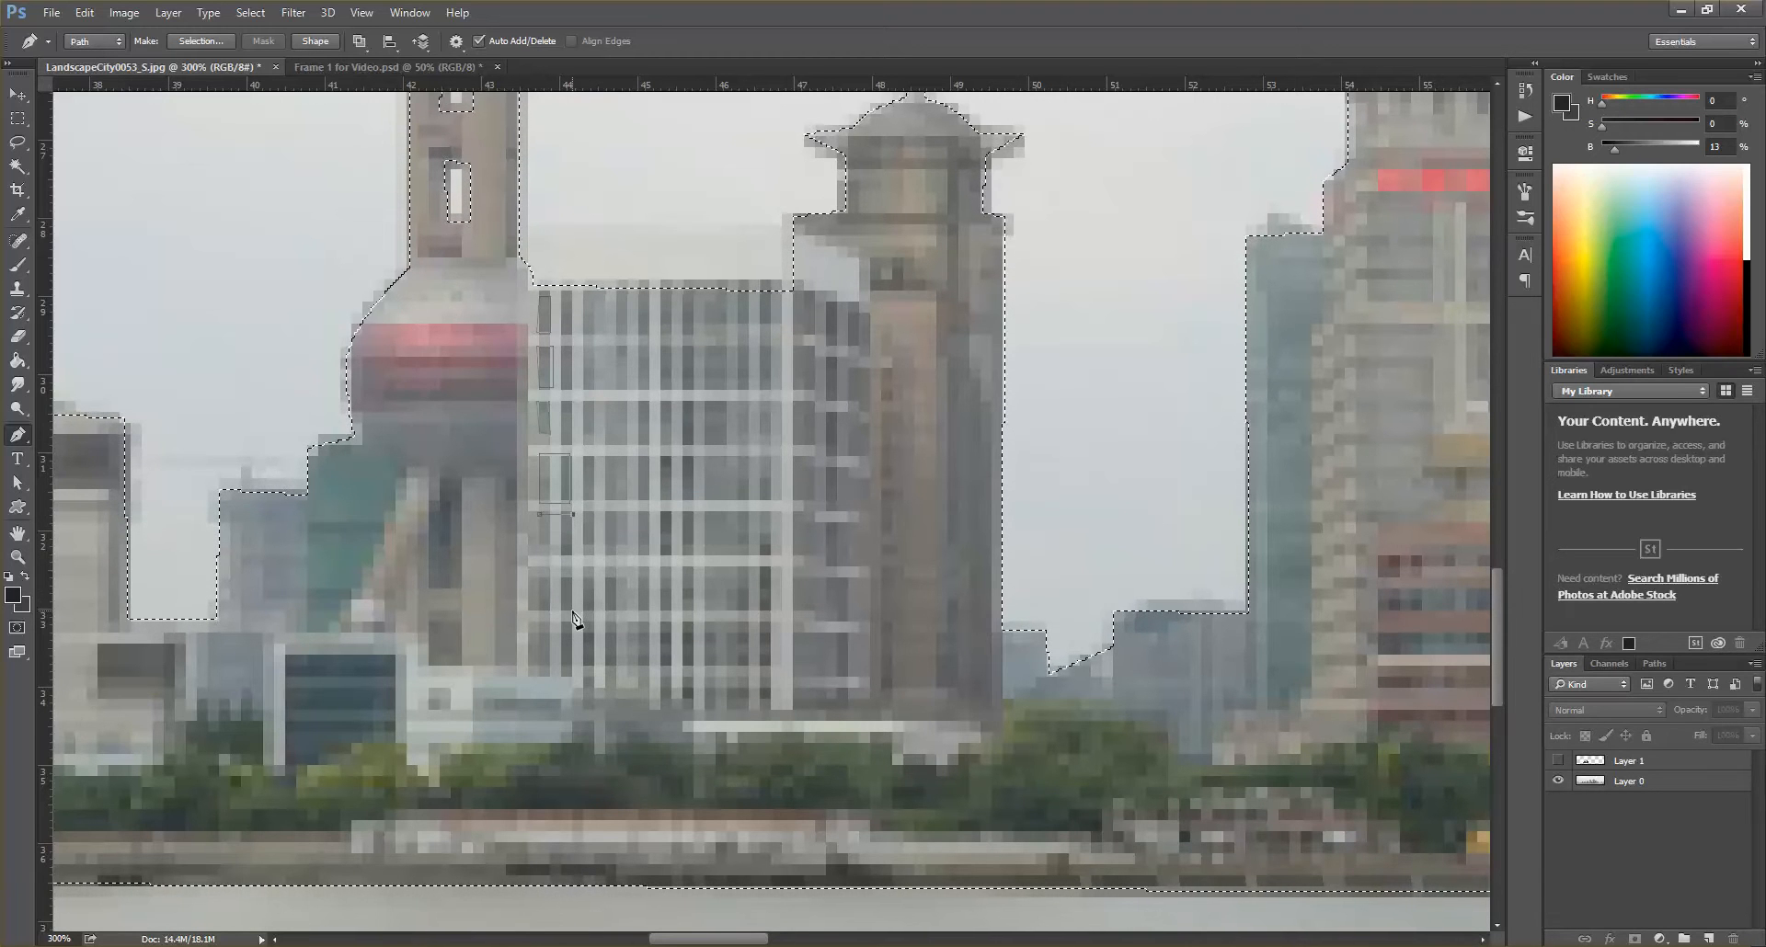
click(573, 605)
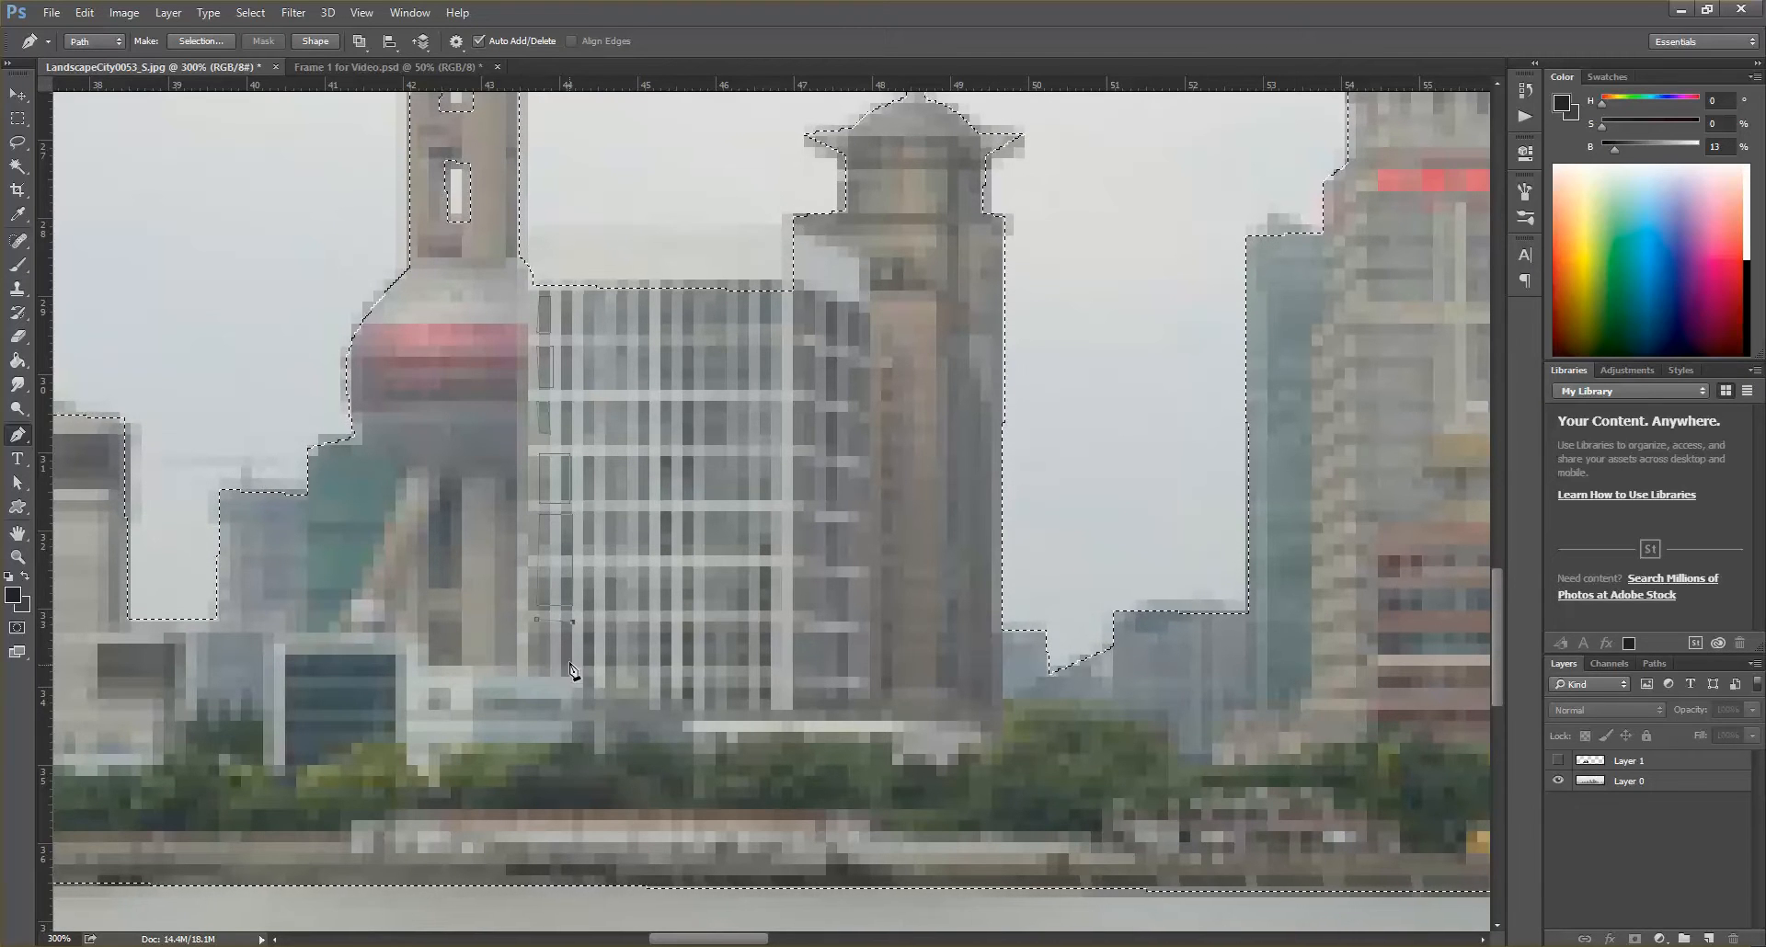
click(573, 619)
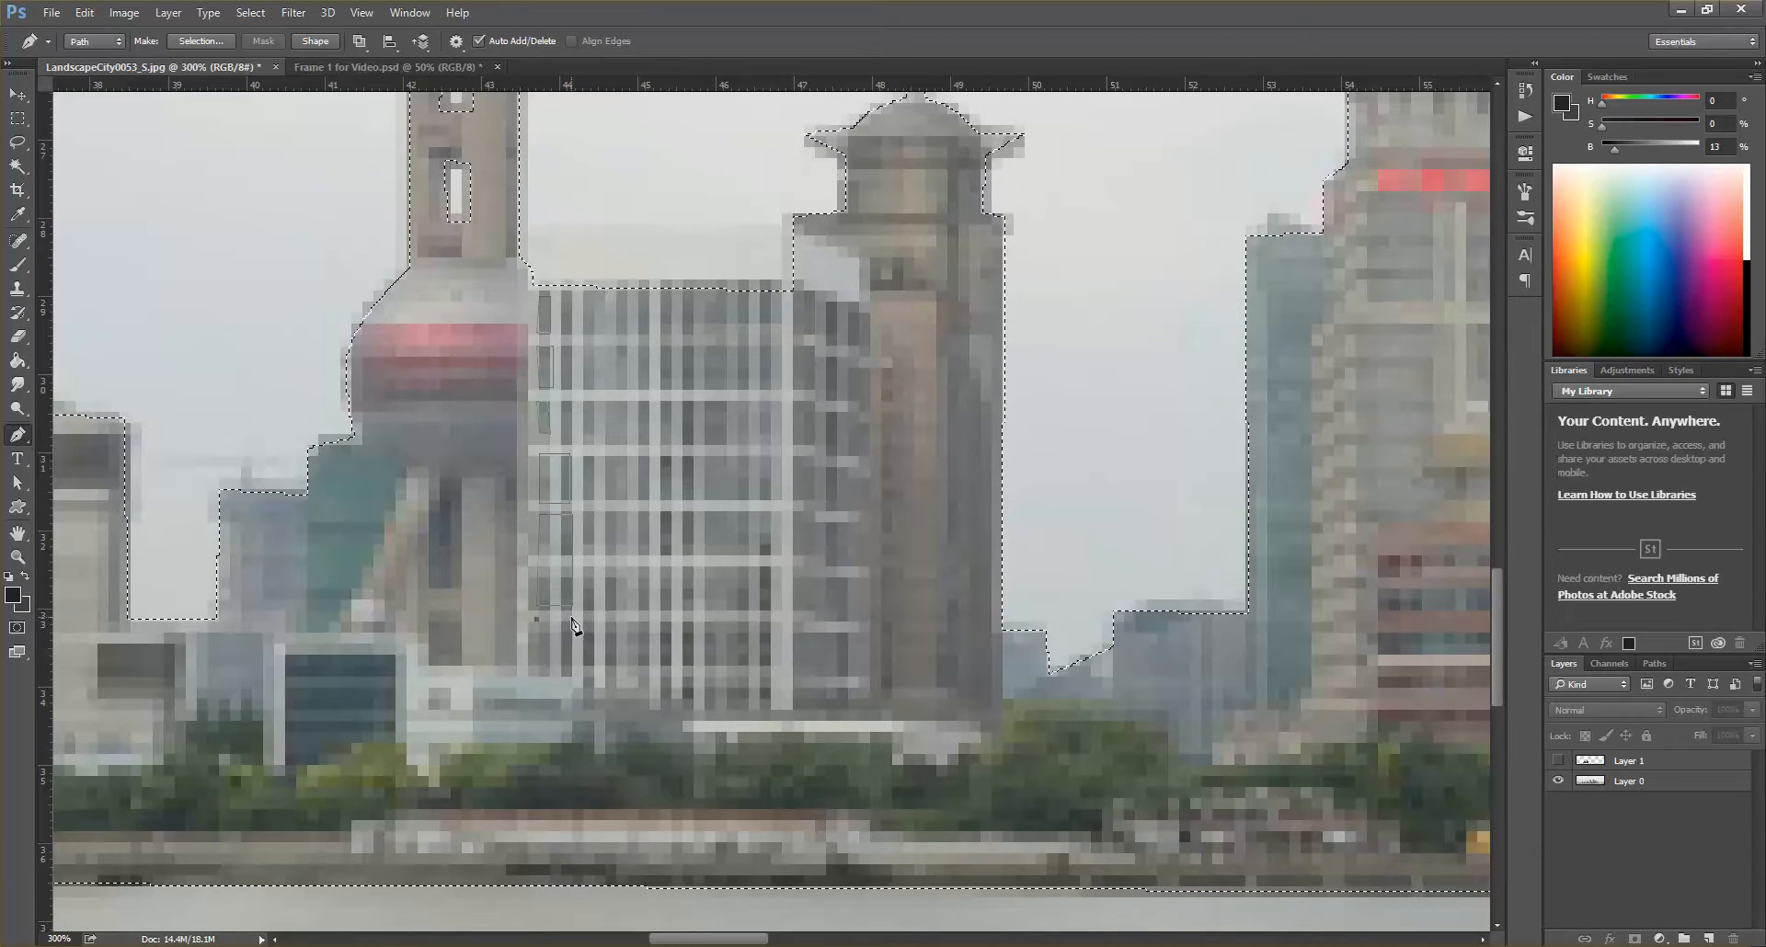
click(573, 674)
click(533, 674)
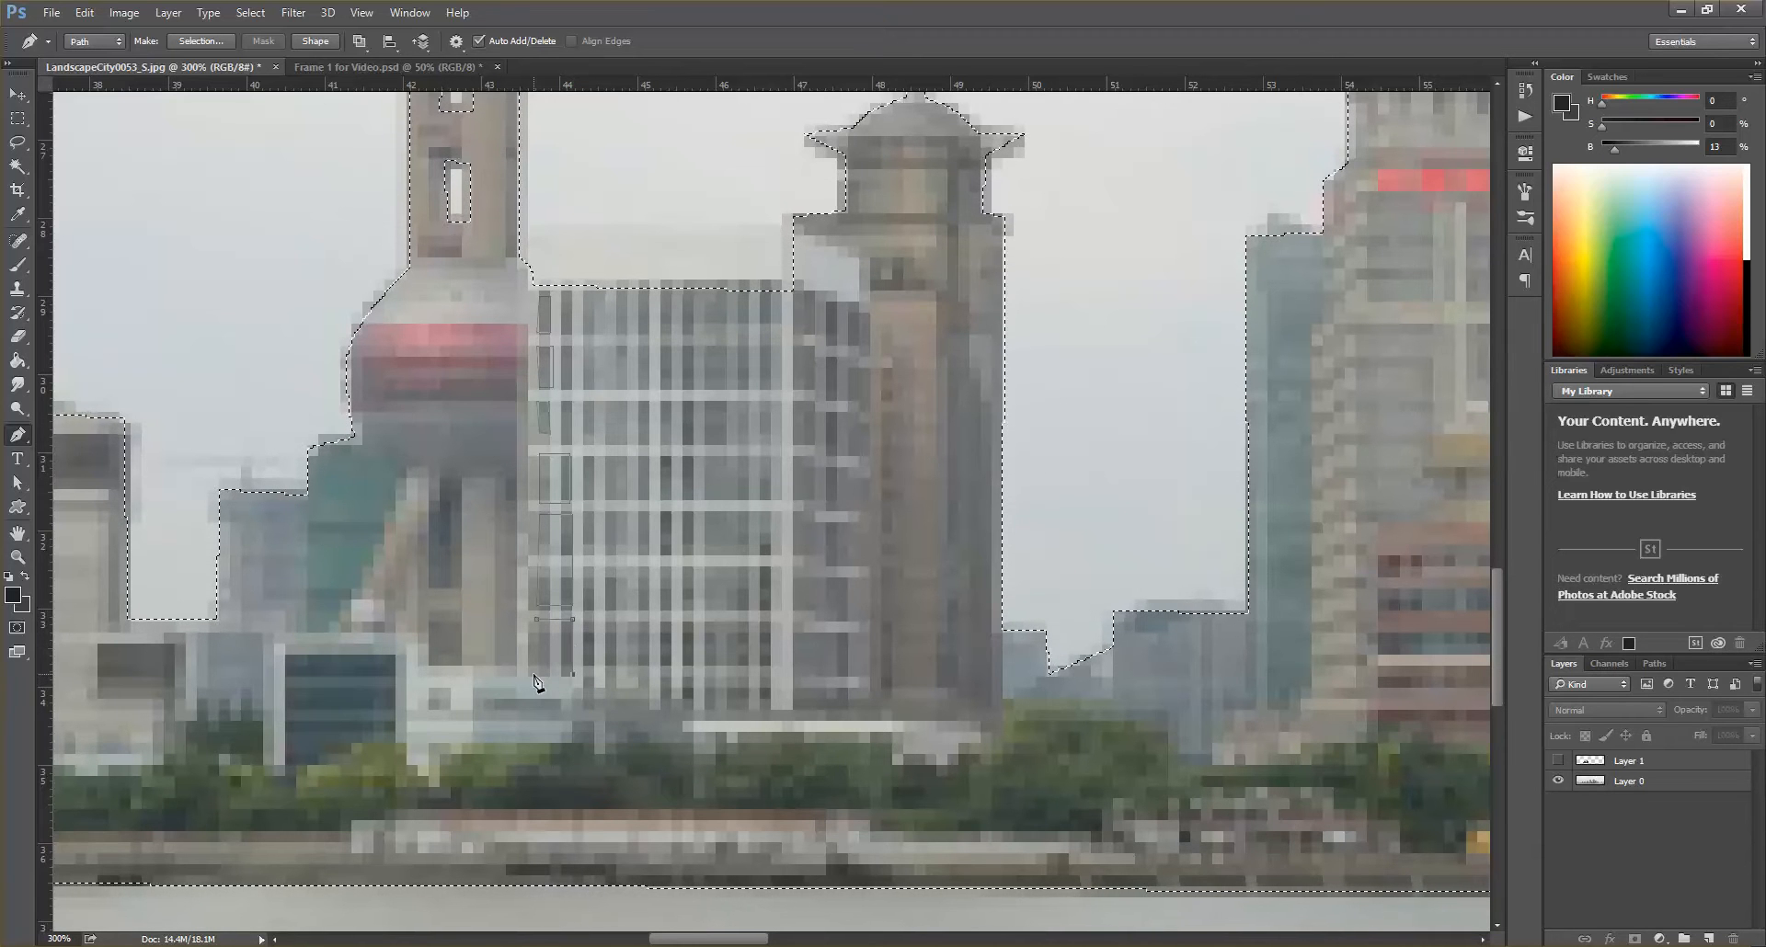
click(537, 621)
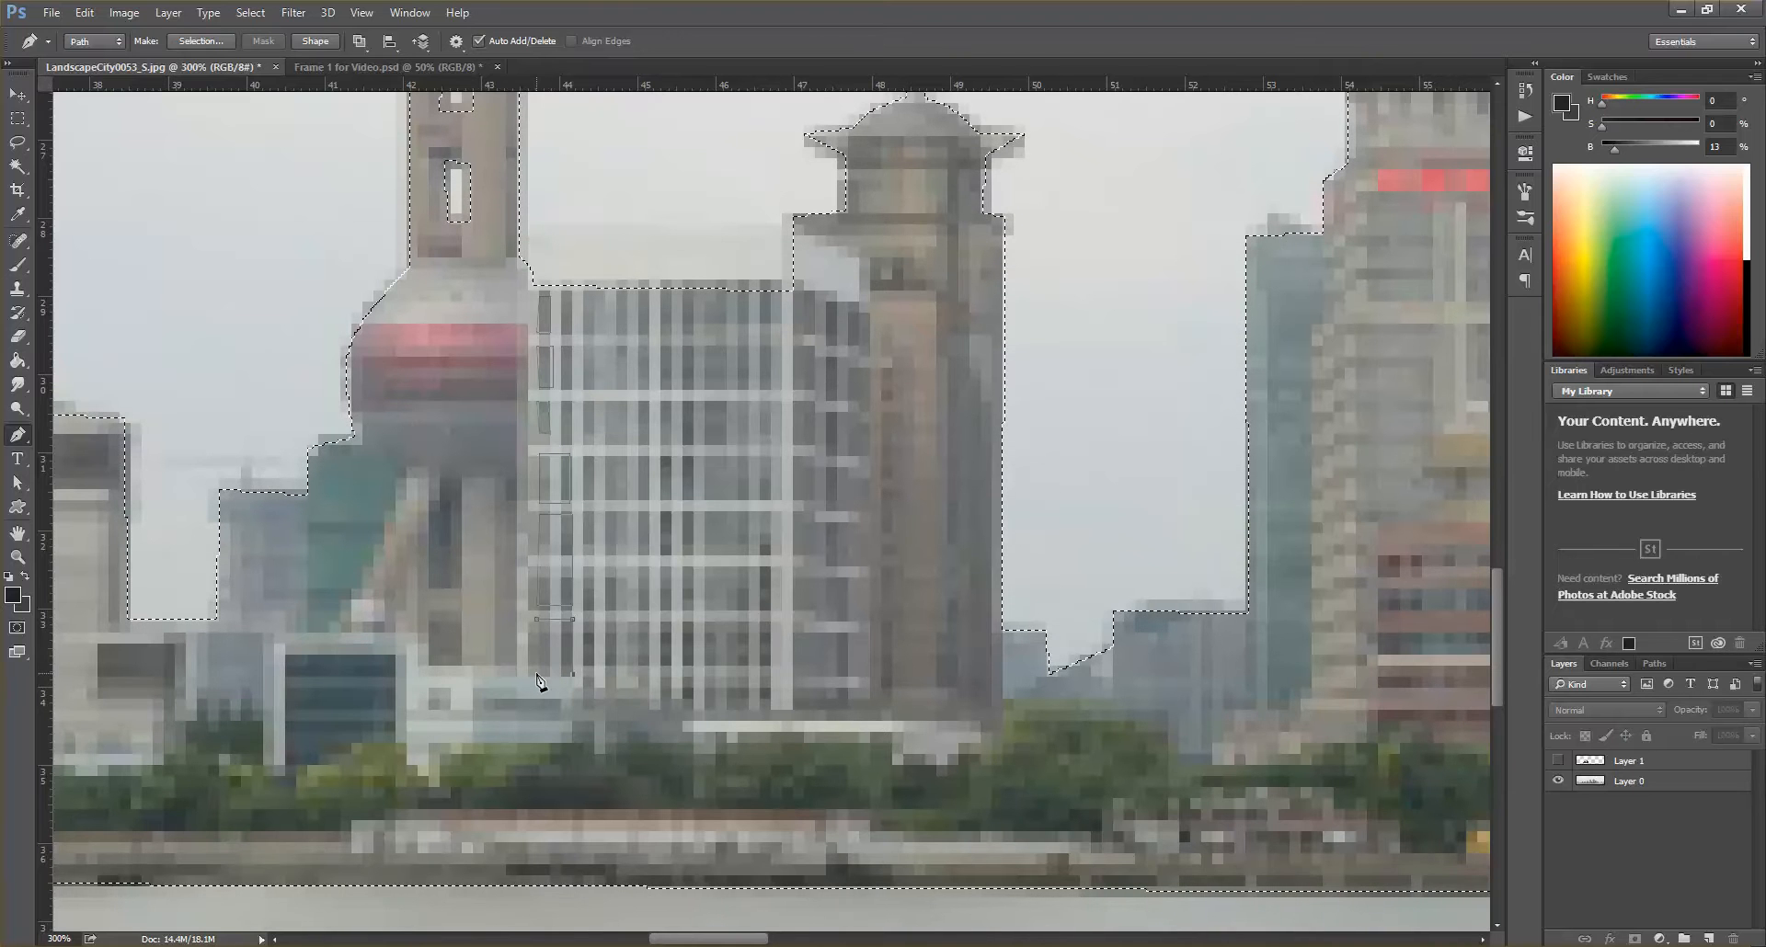
click(538, 622)
- Trace a closed Pen path around the red band on the tower's lower sphere, curving along its outer edge
click(362, 323)
click(528, 327)
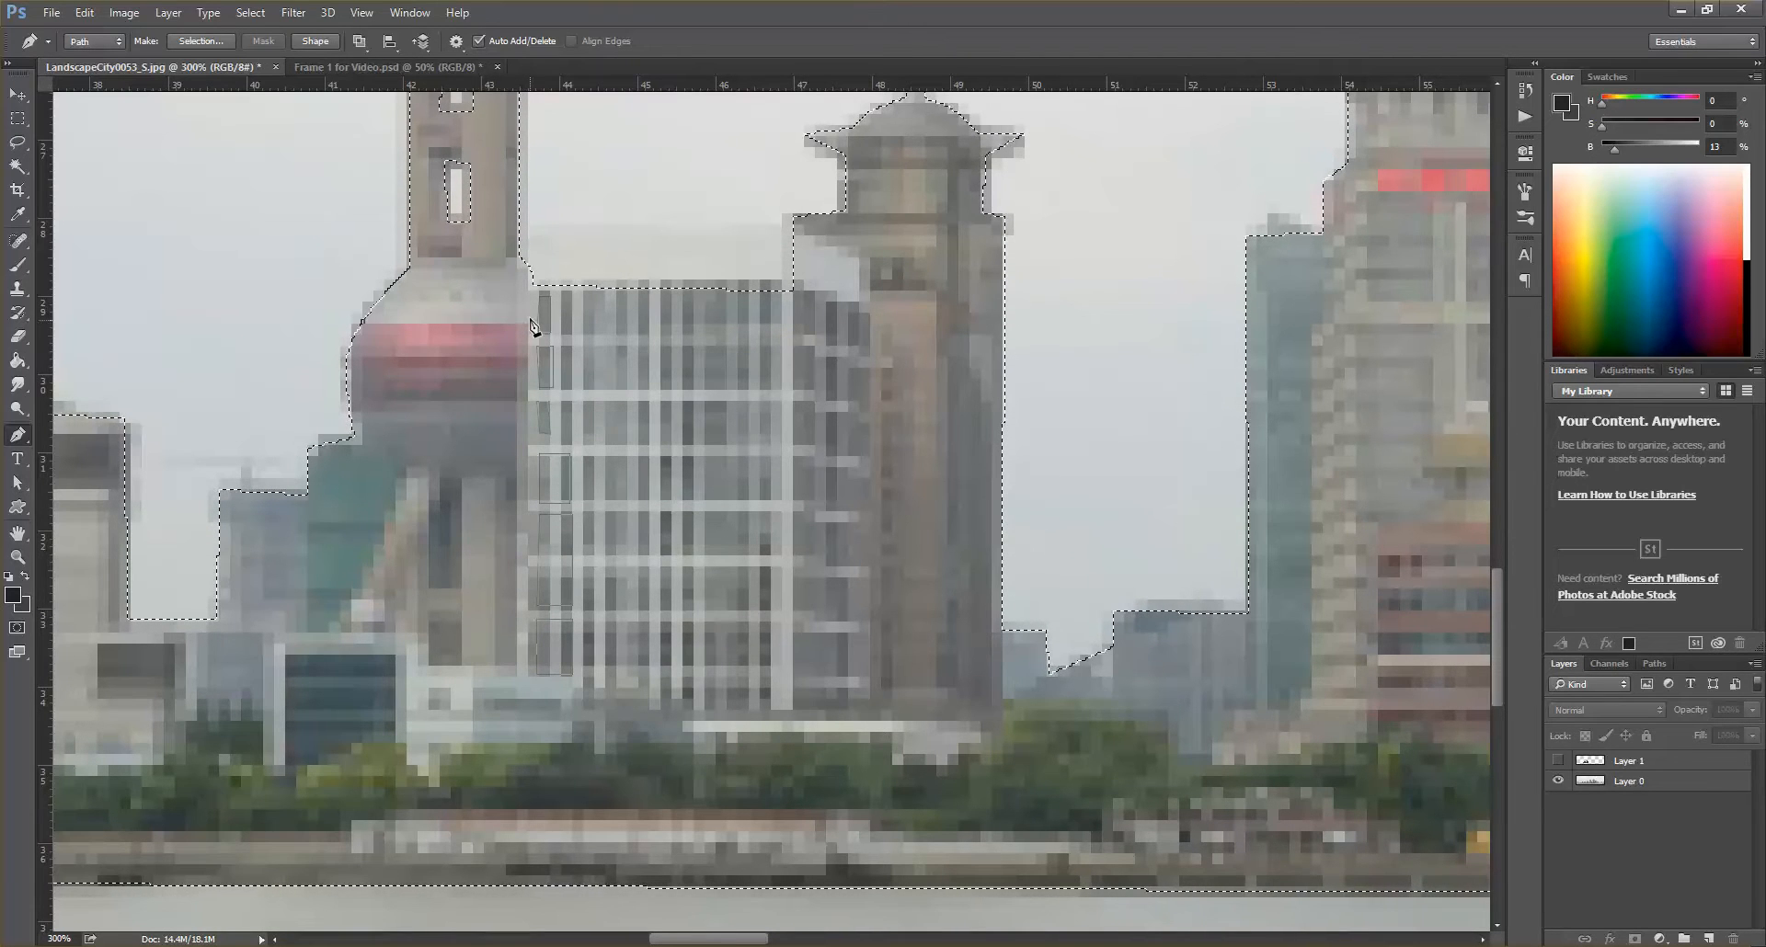
click(531, 402)
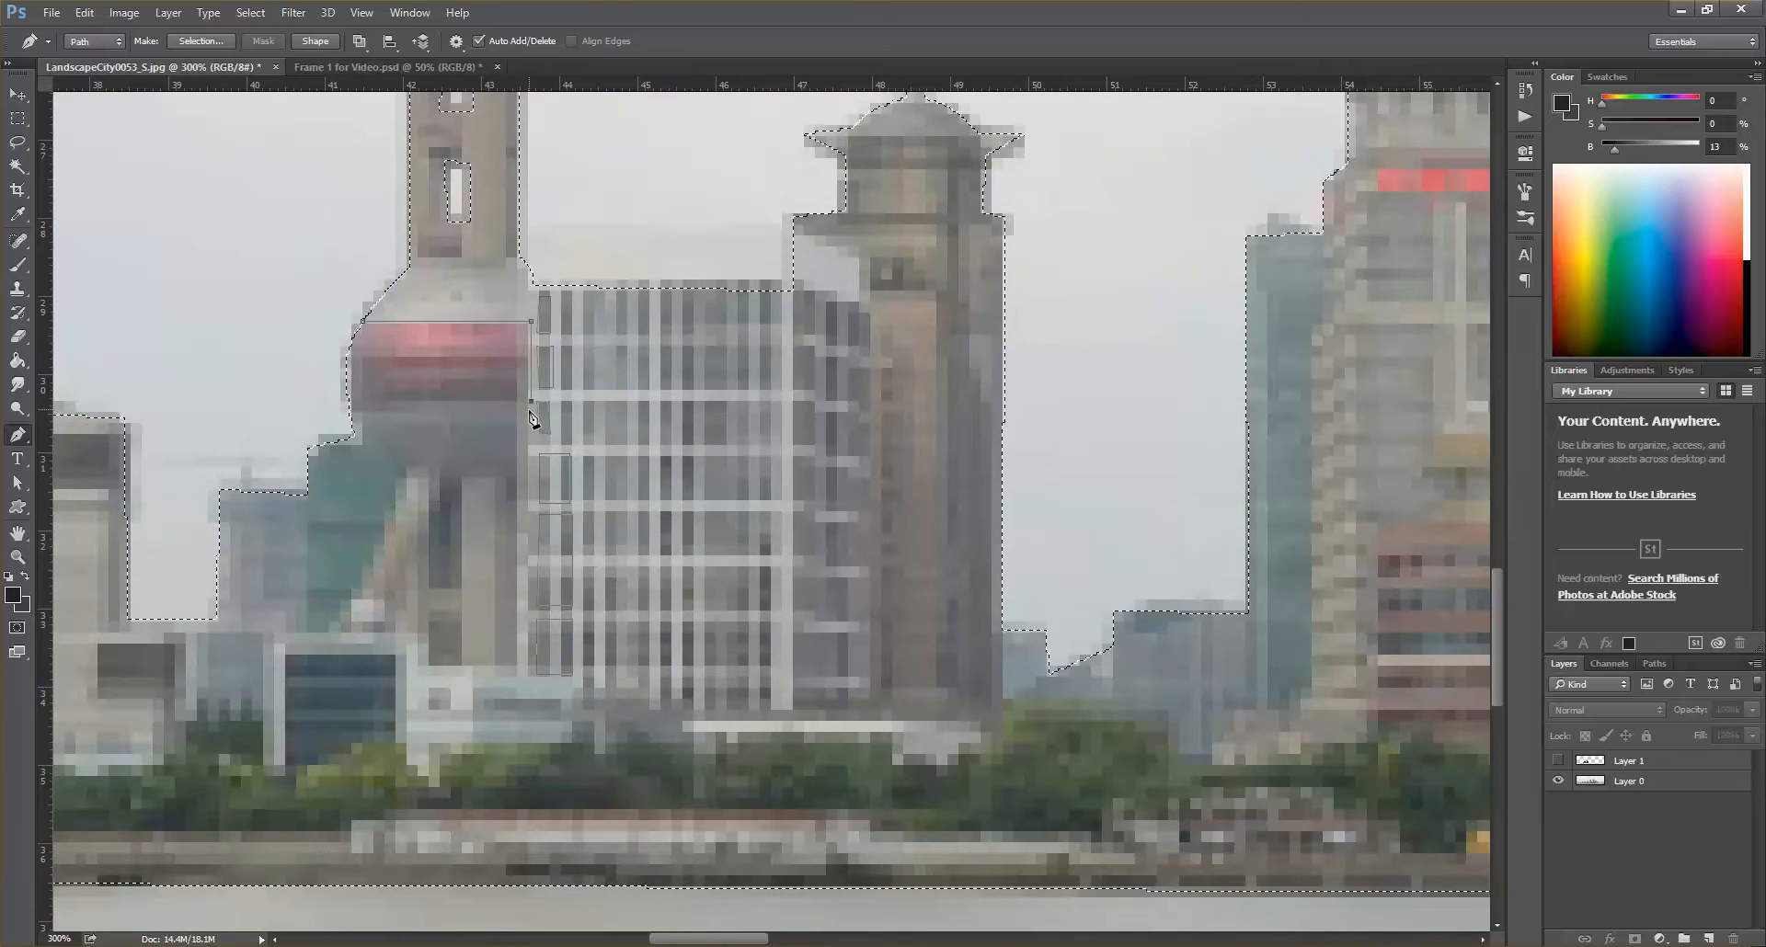
click(349, 402)
drag(346, 357, 352, 341)
click(363, 322)
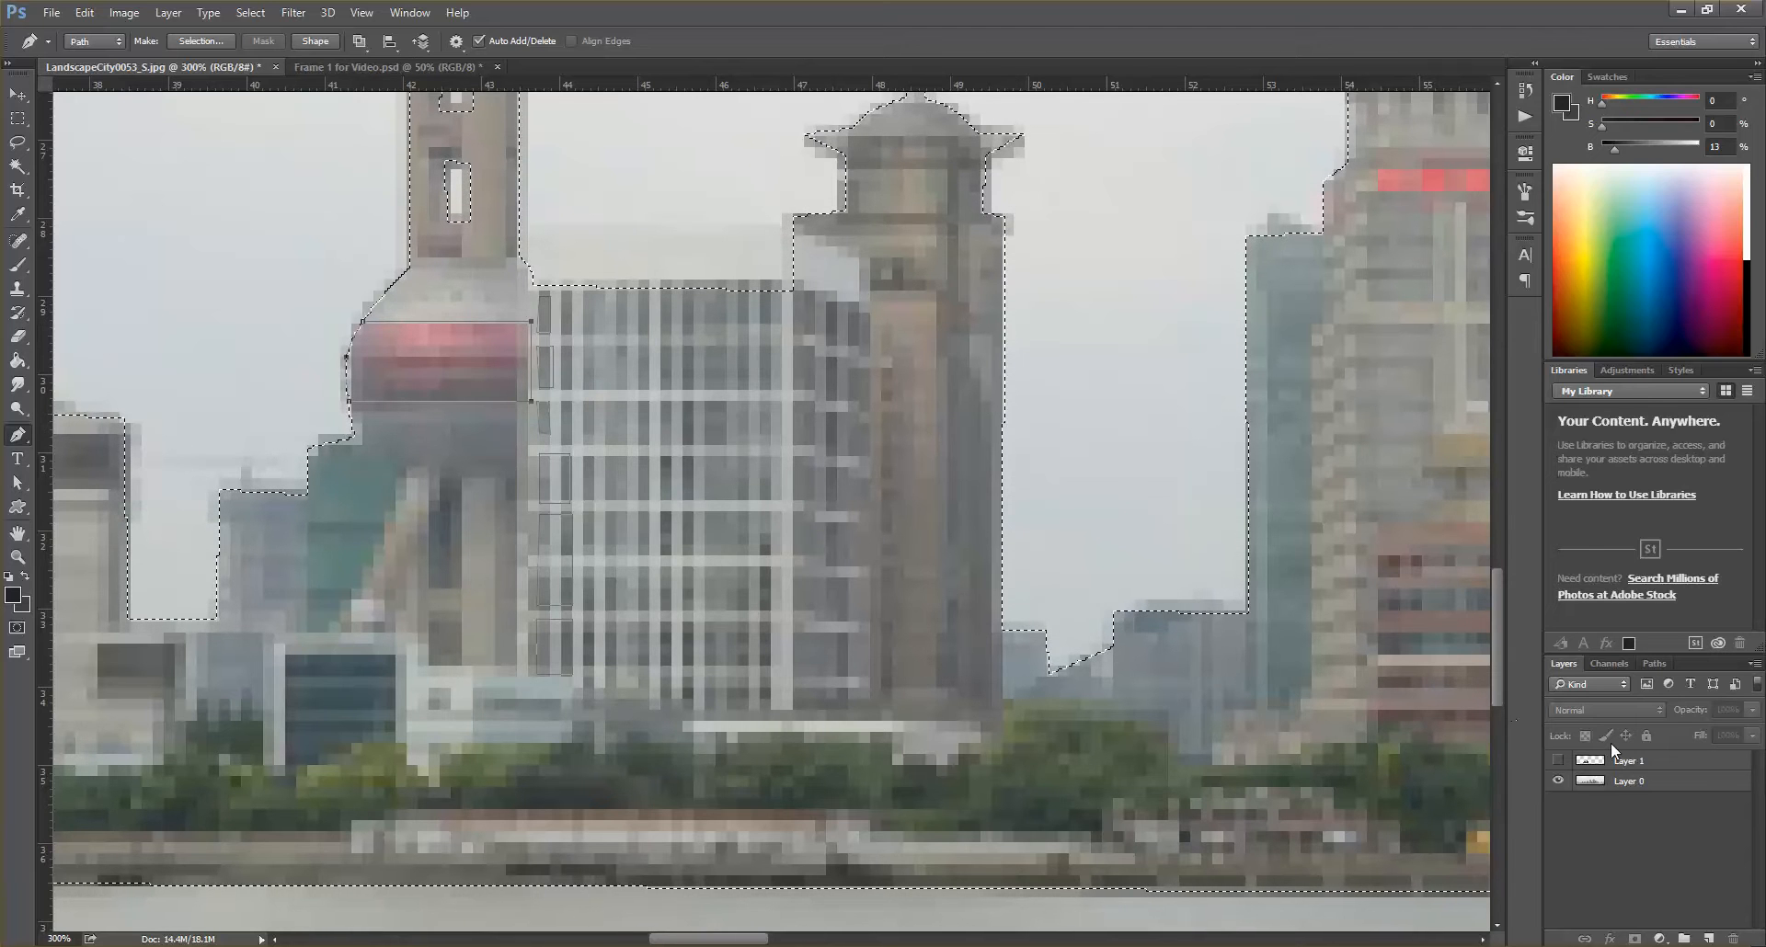
- Save the work path under the name Detail
click(1653, 664)
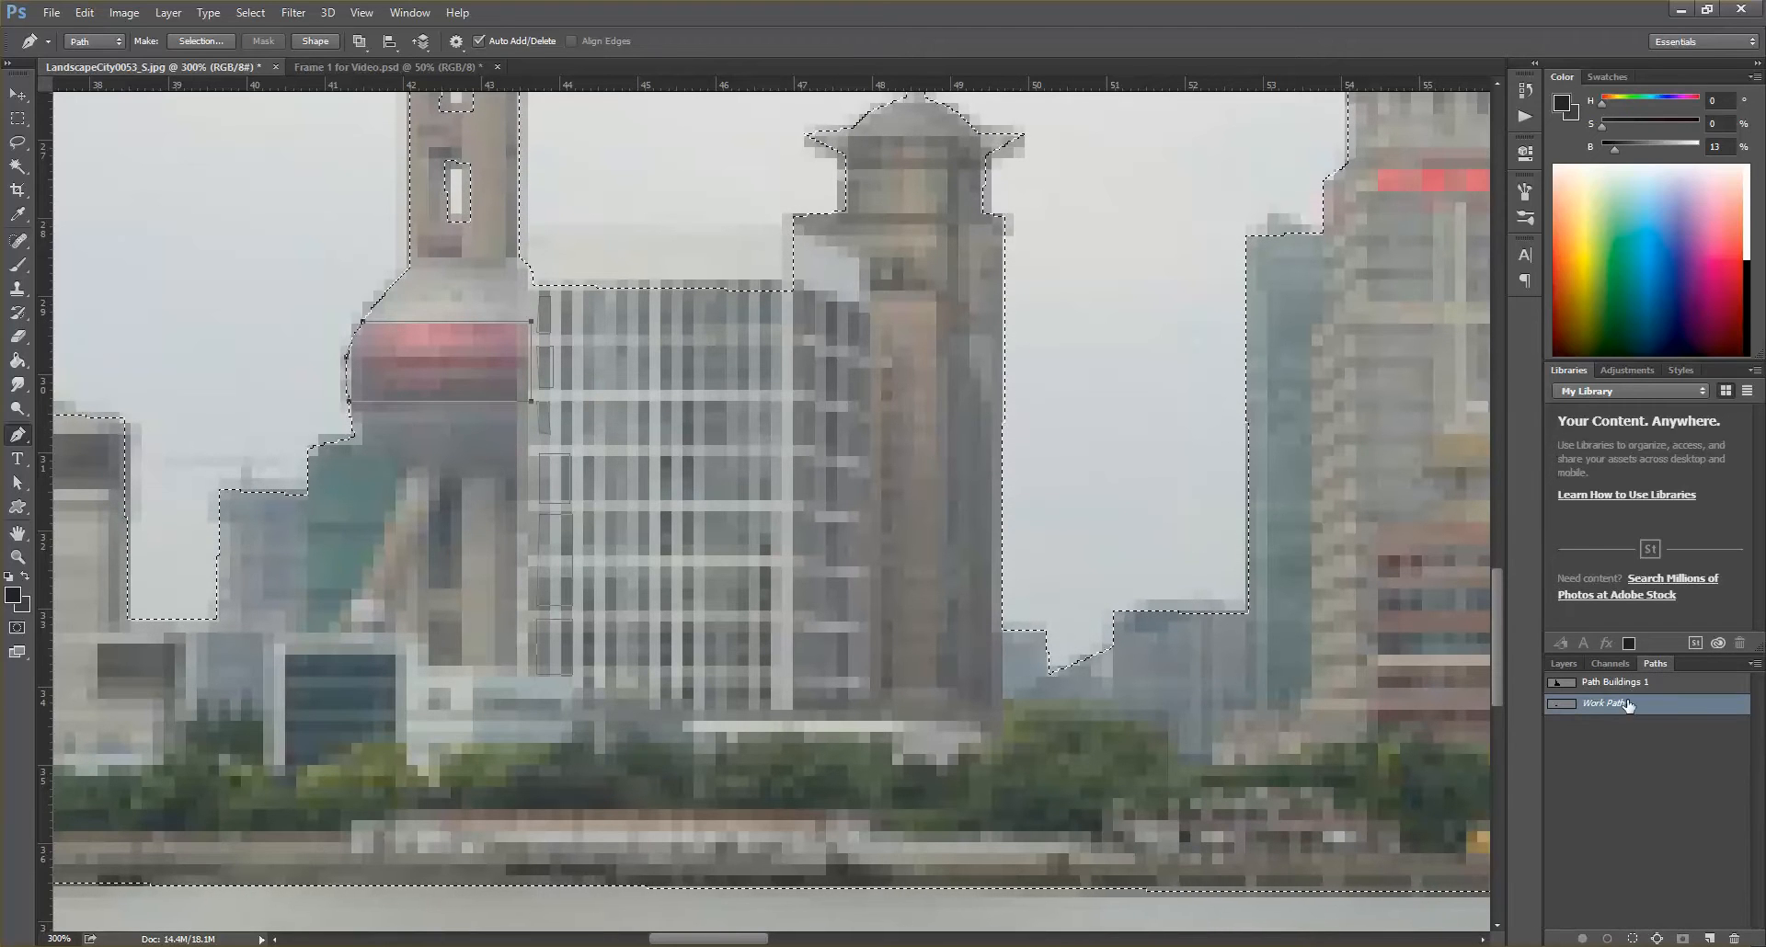
double_click(1605, 705)
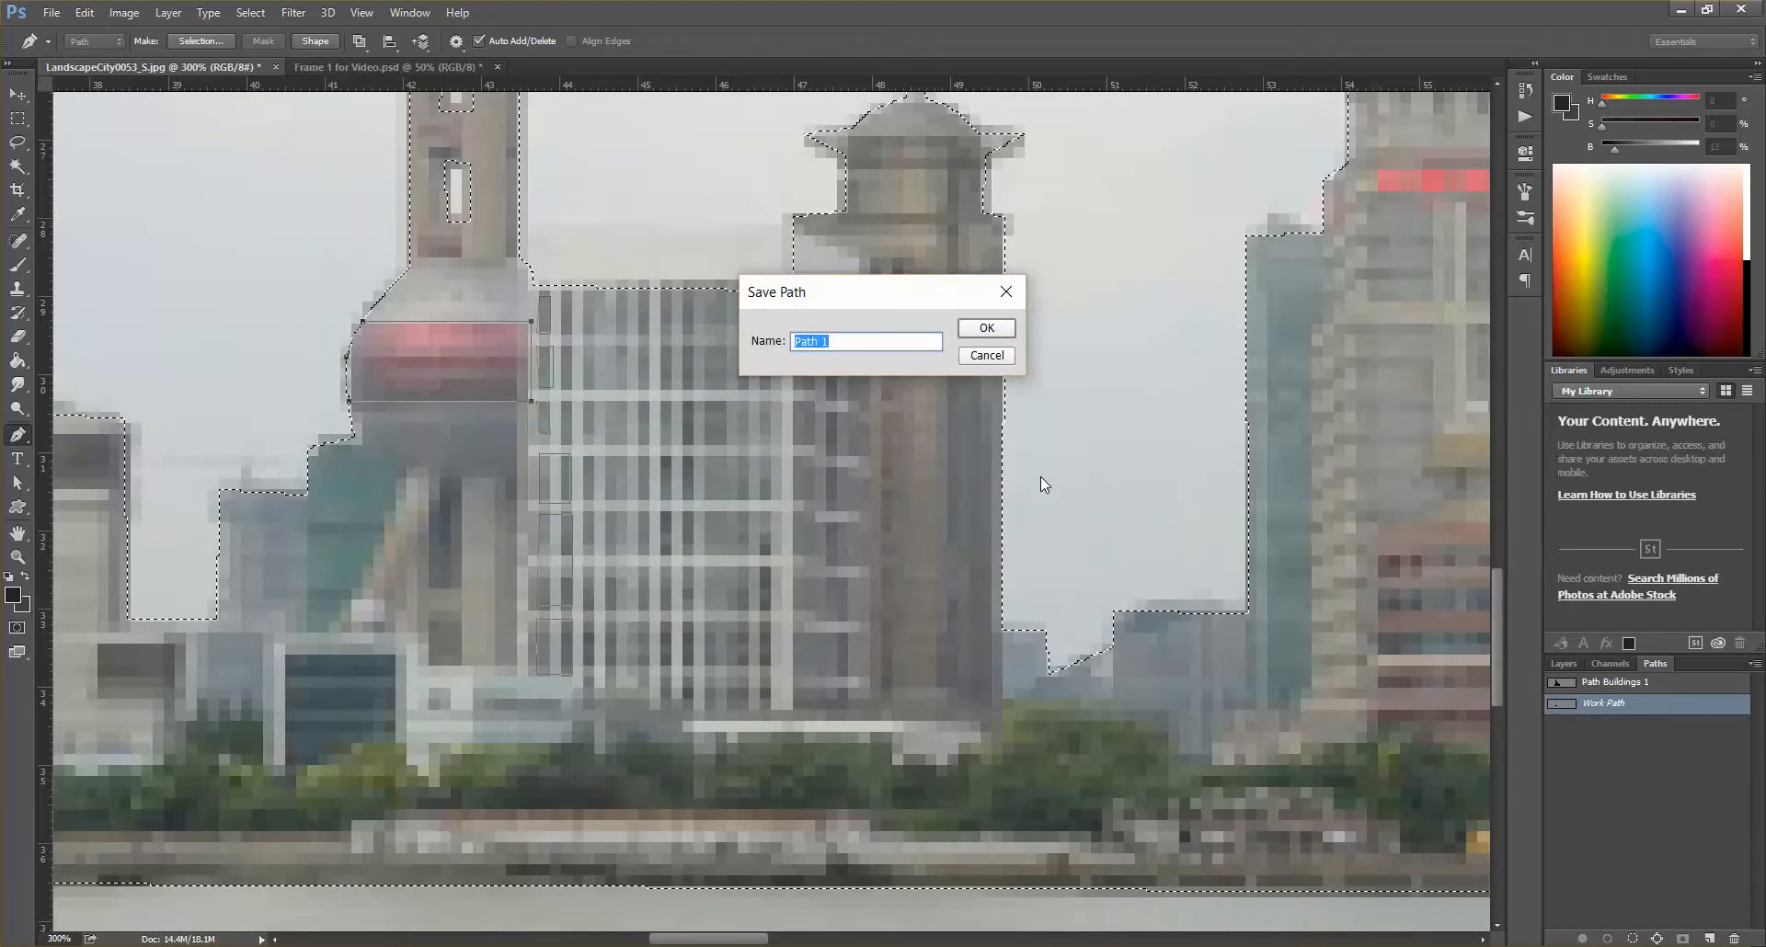
text(Windows)
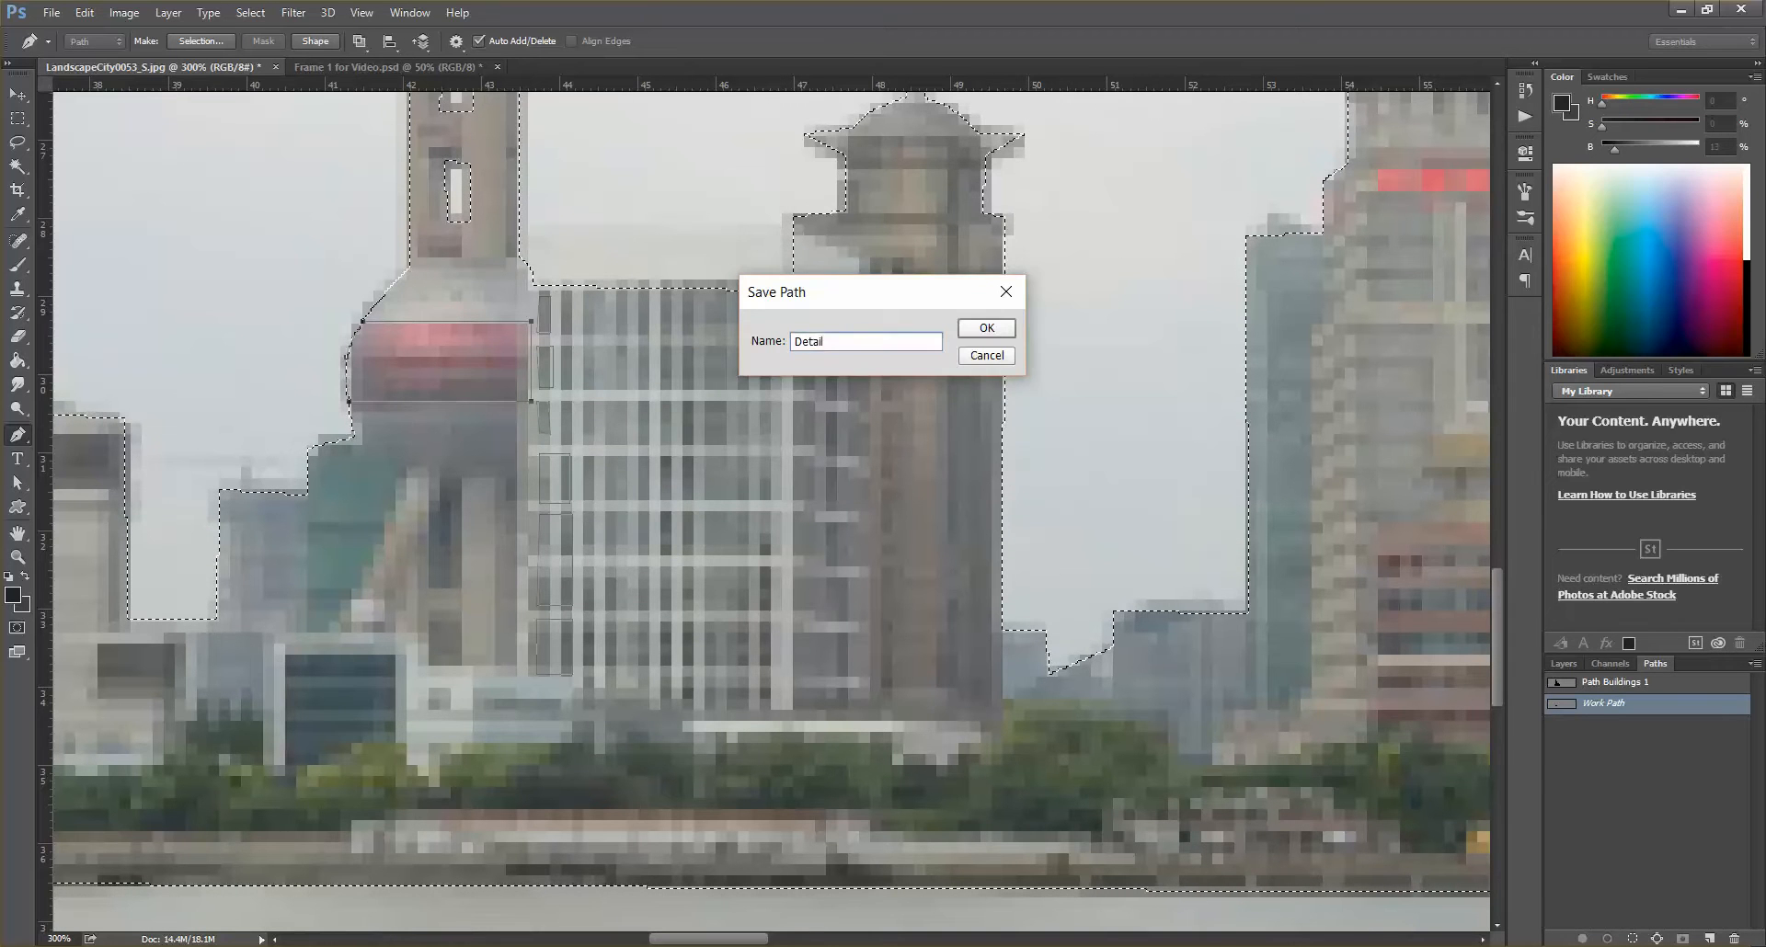
key(Return)
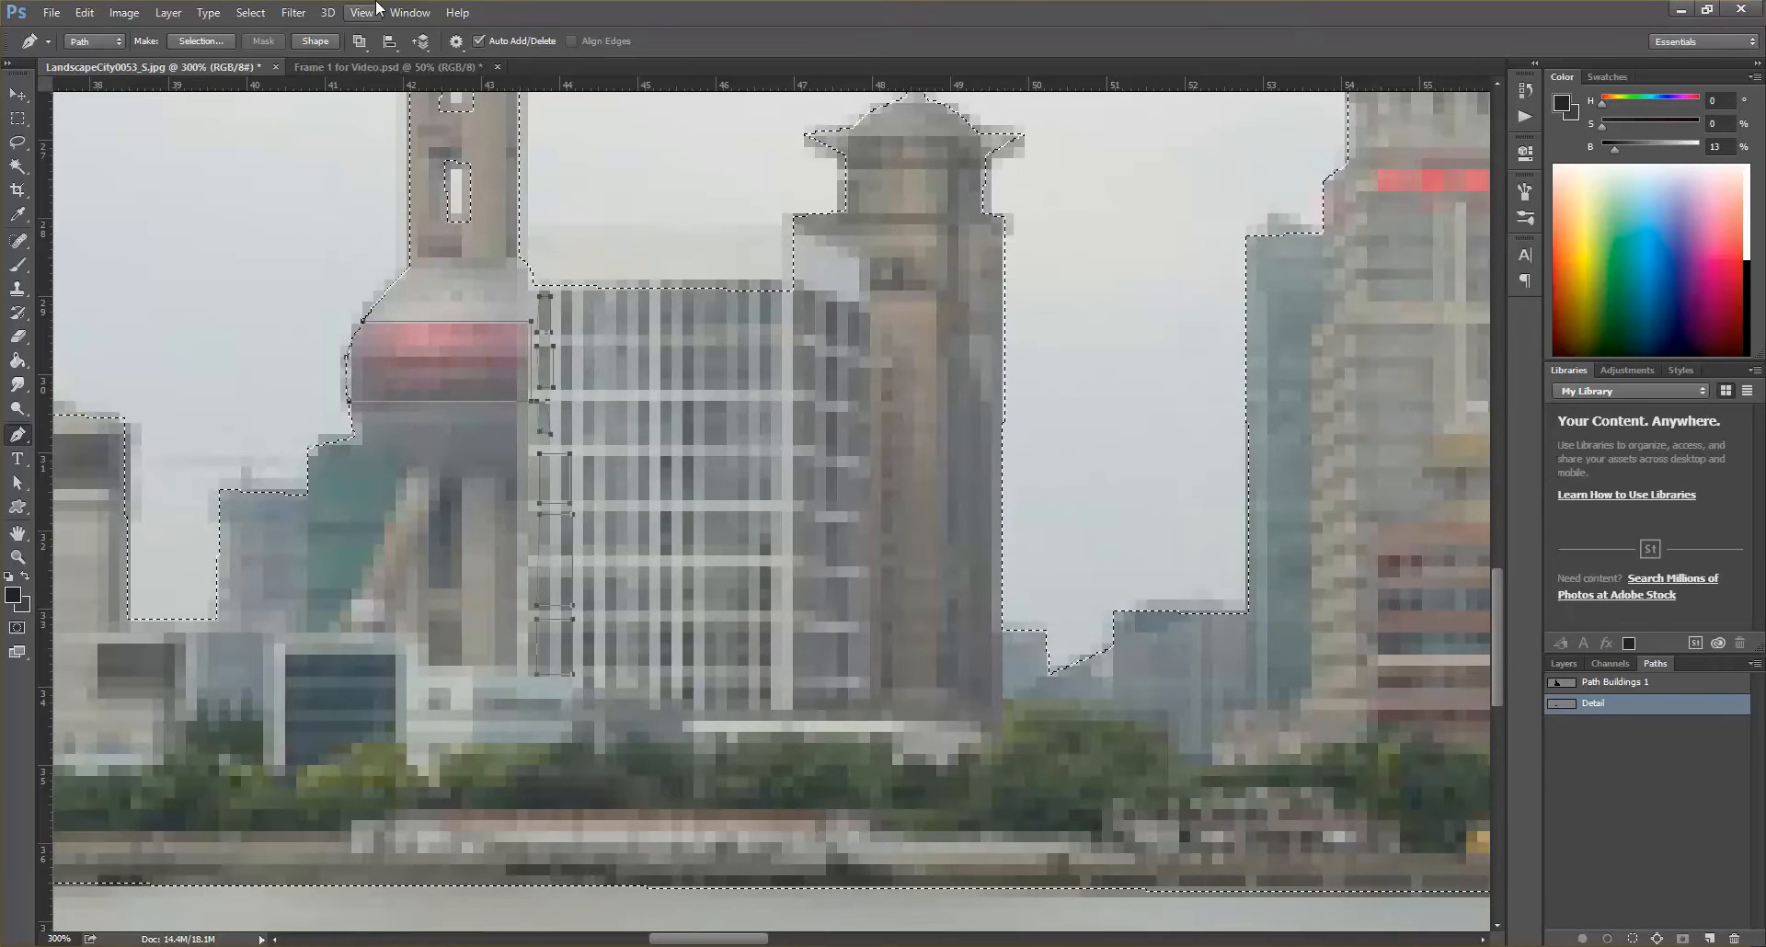
- Add a new layer above Layer 1 and fill the Detail path on it with the red color #c31818
click(1565, 663)
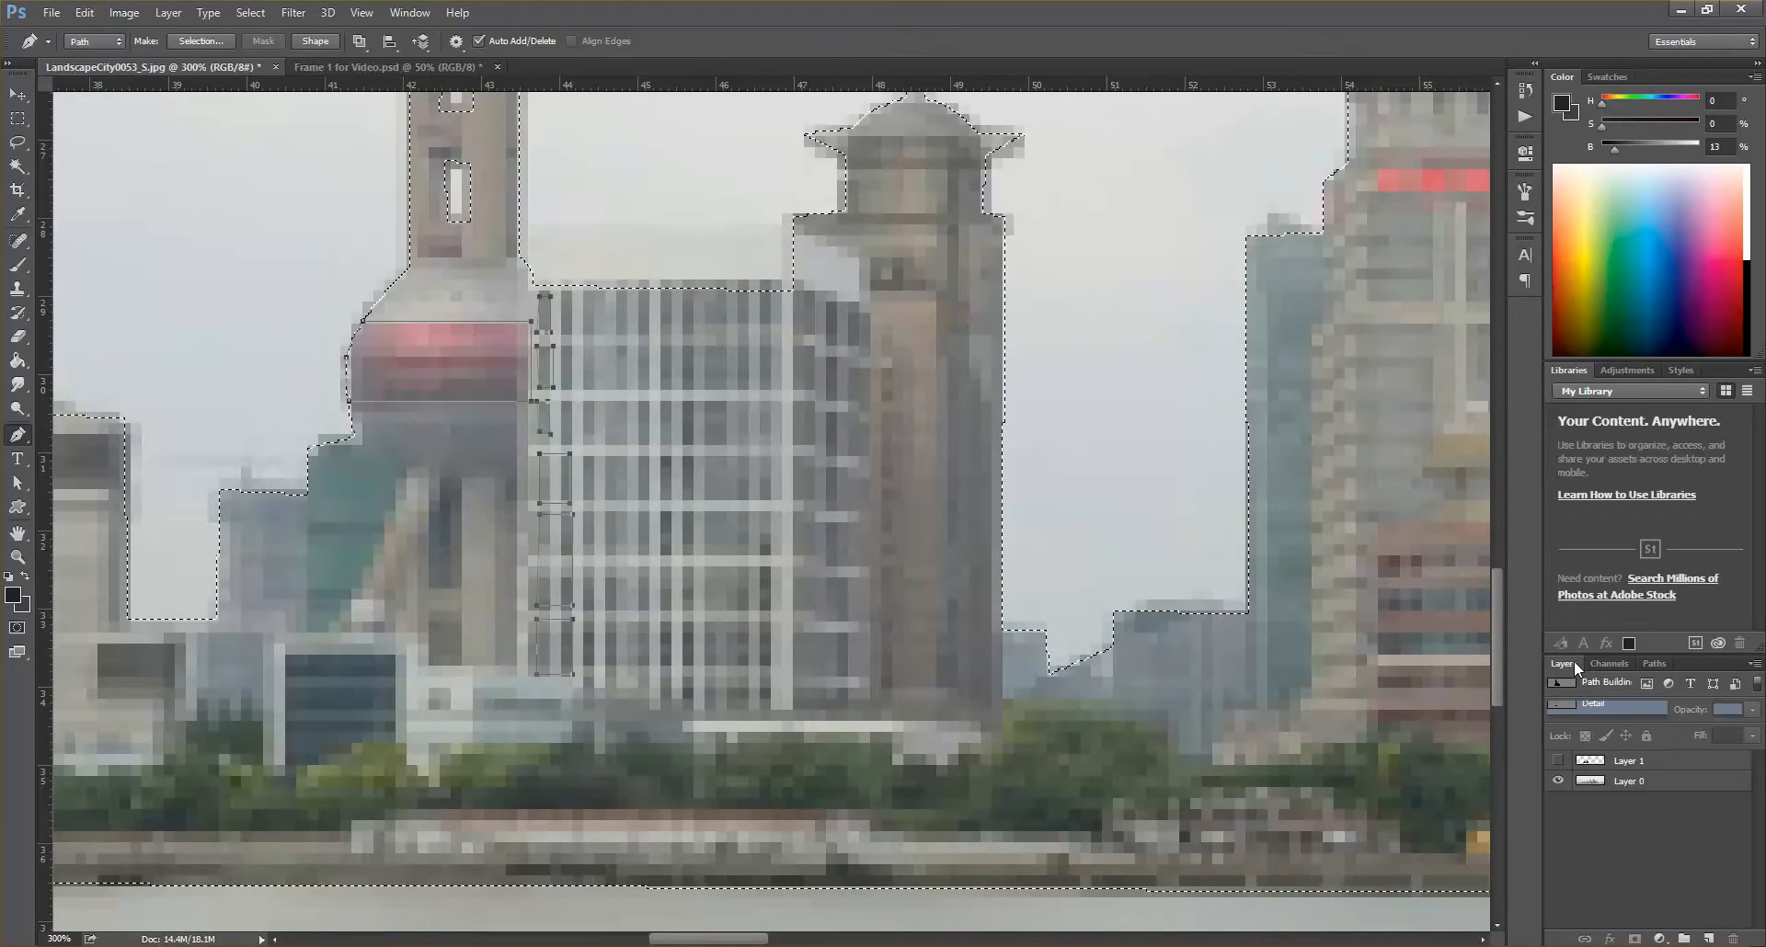
click(1707, 936)
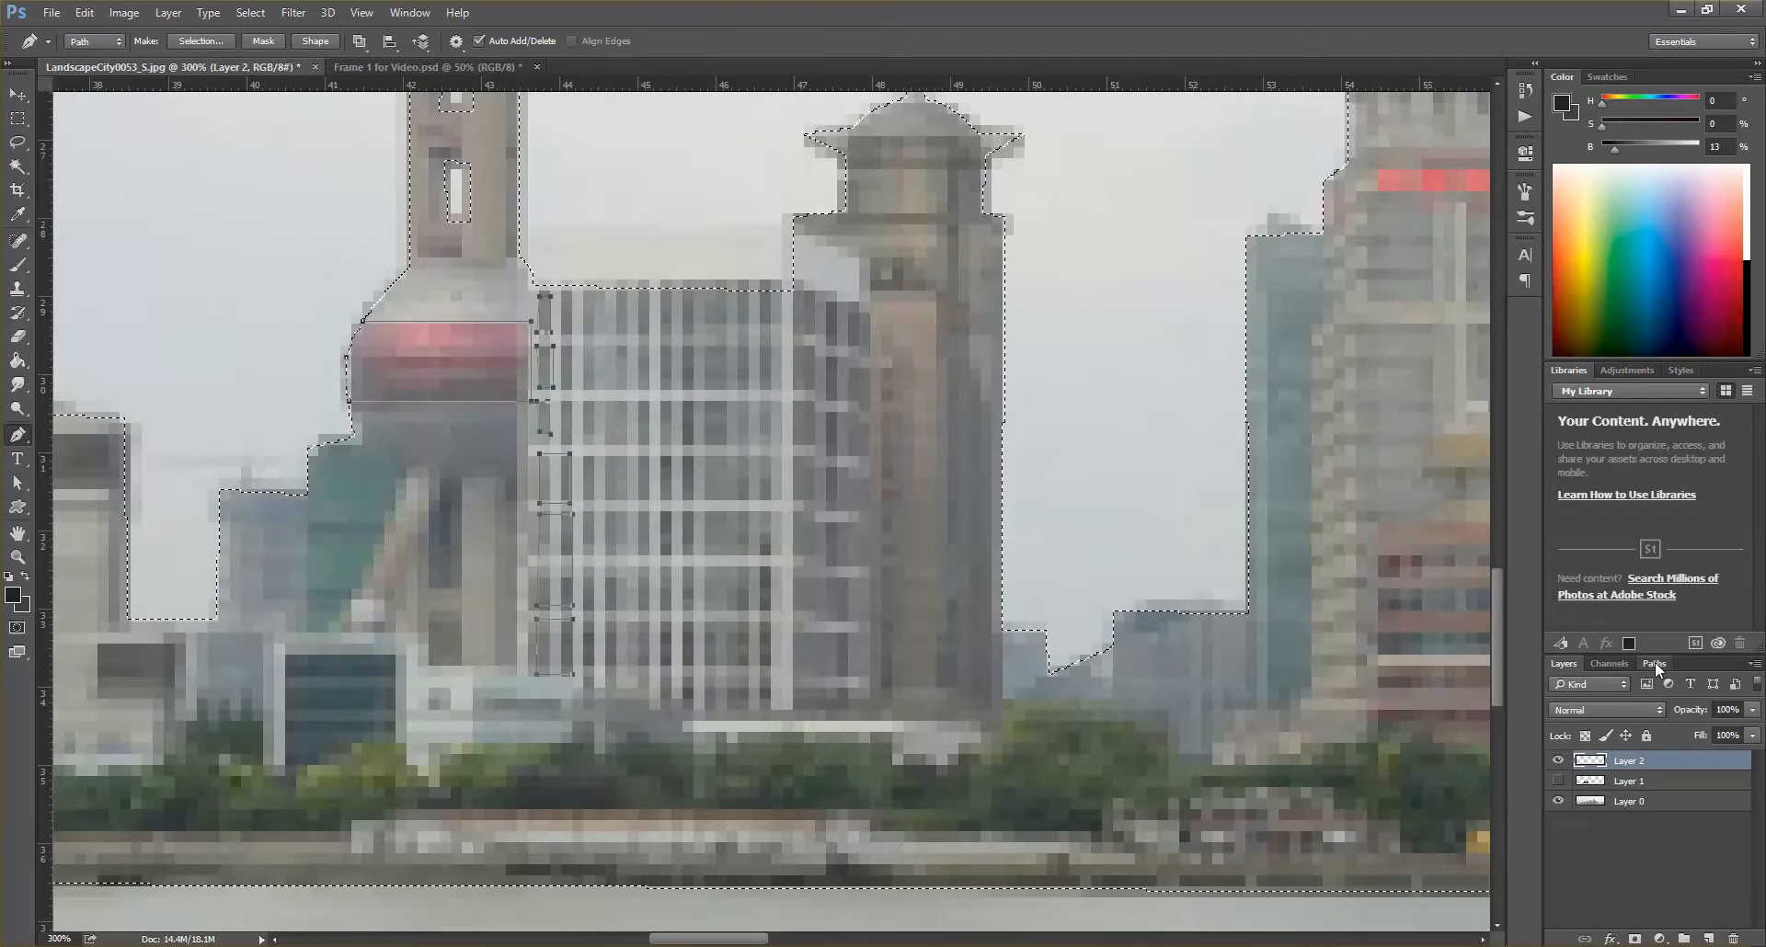
click(1654, 662)
right_click(1612, 709)
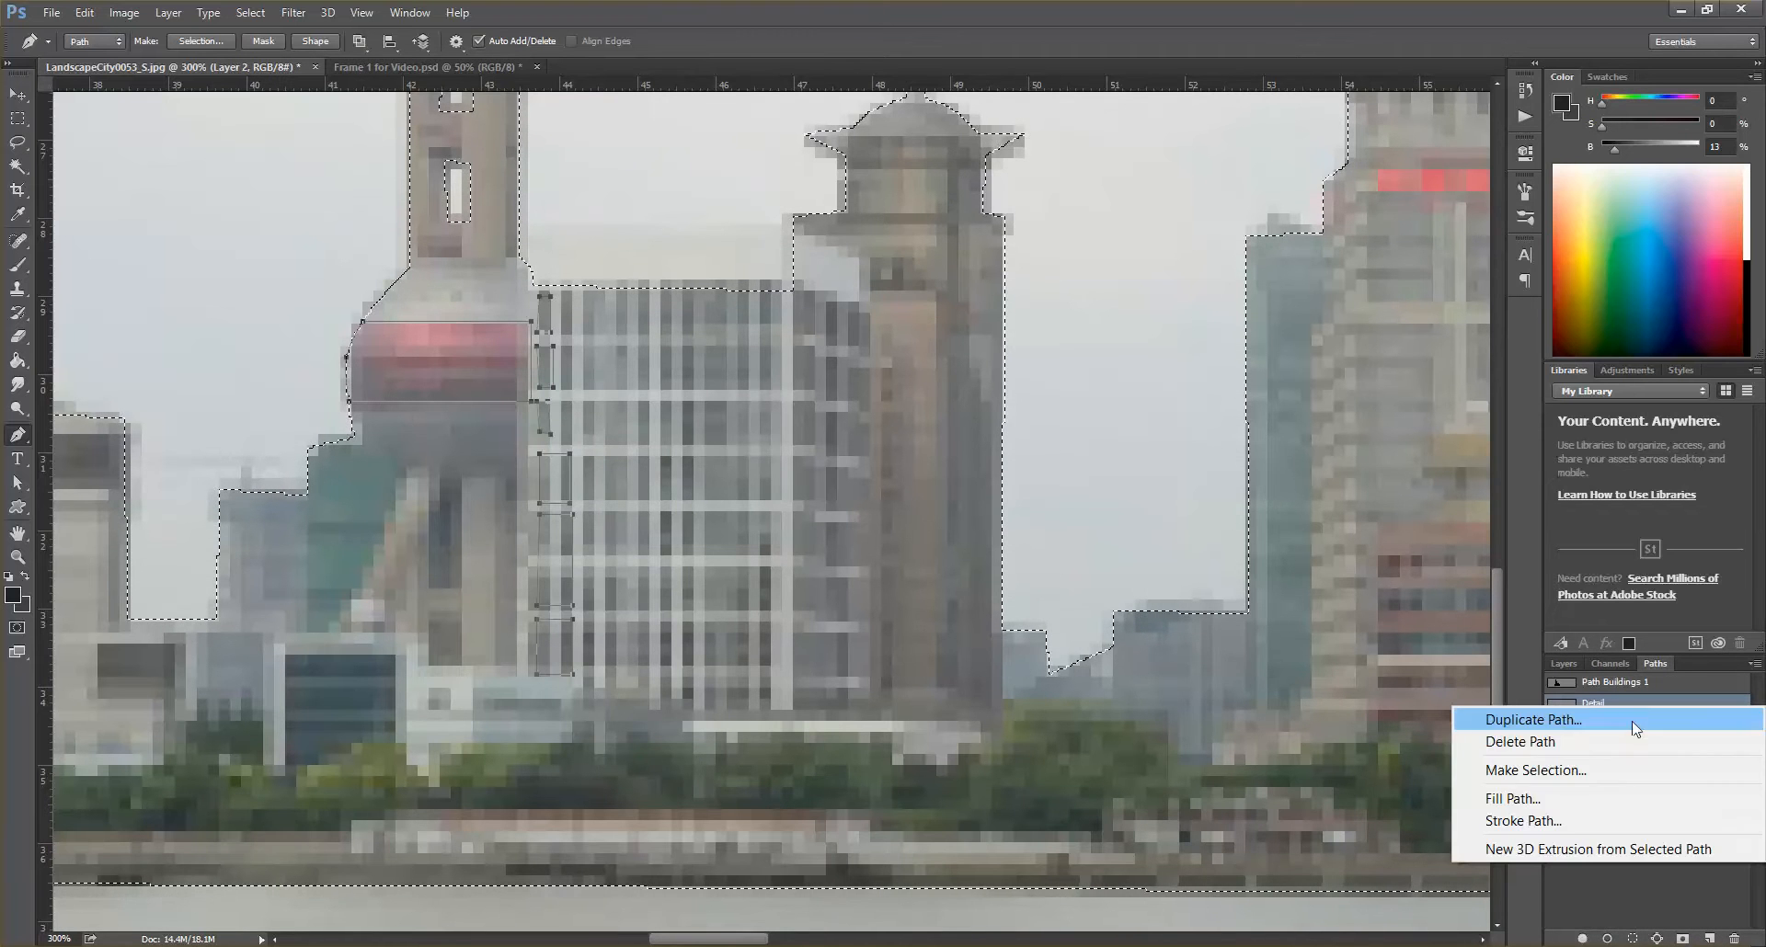
click(1560, 796)
click(897, 273)
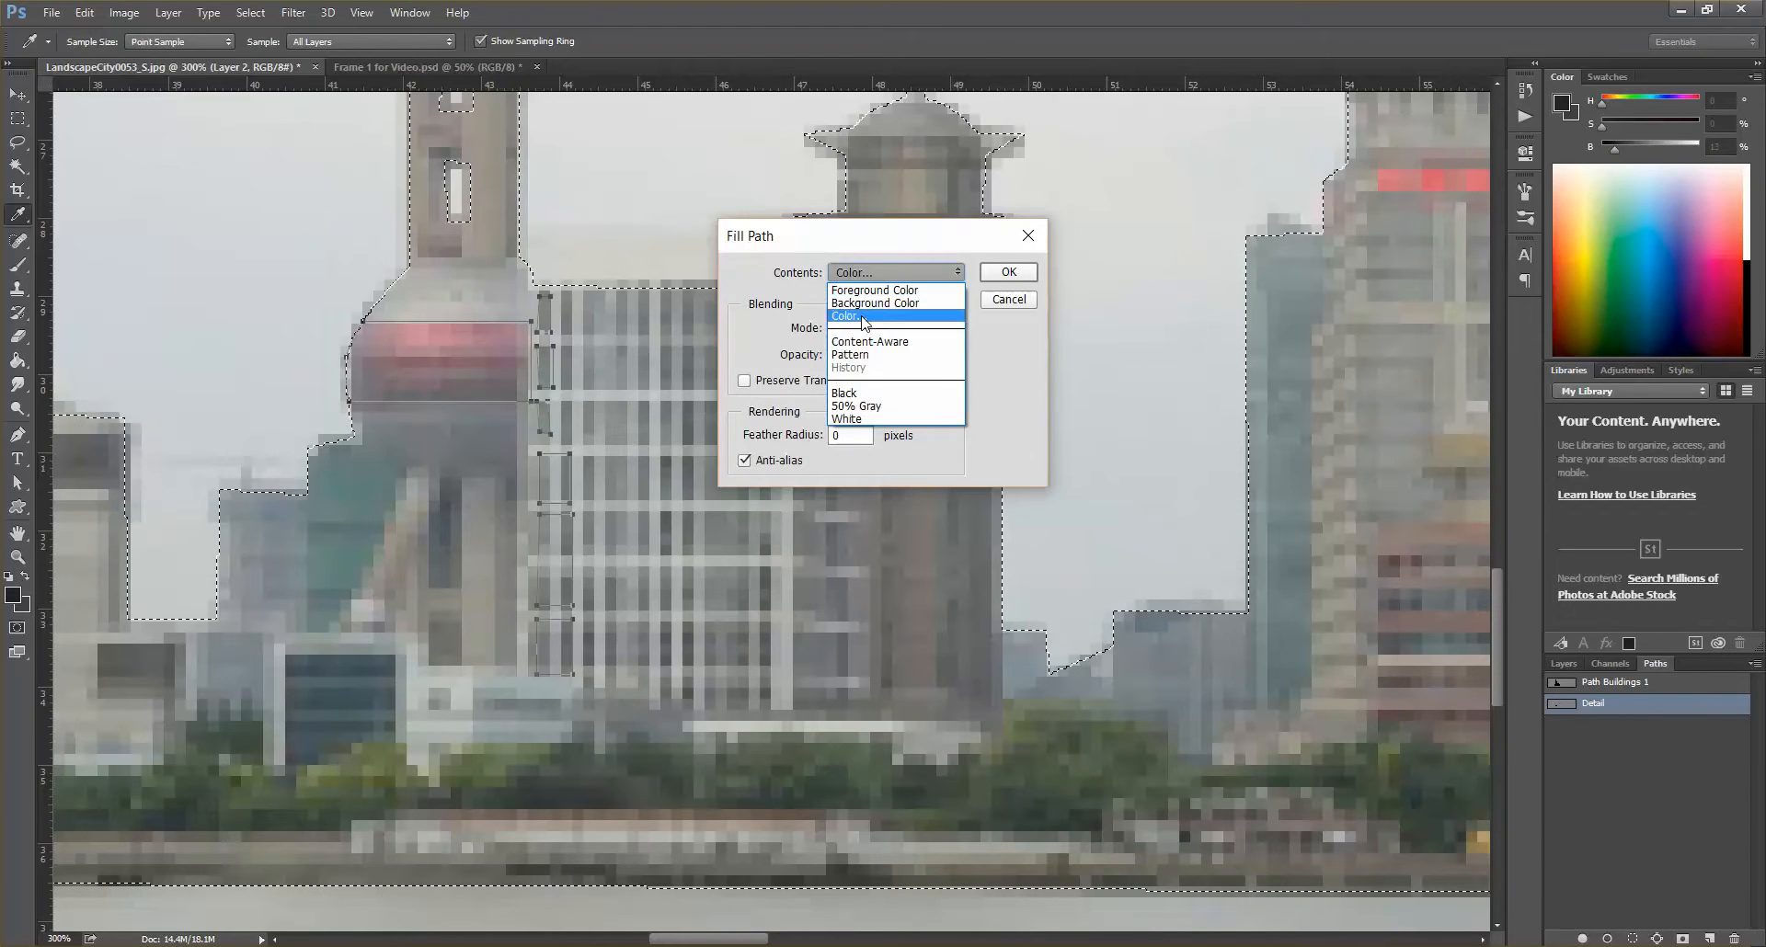
click(873, 304)
text(c31818)
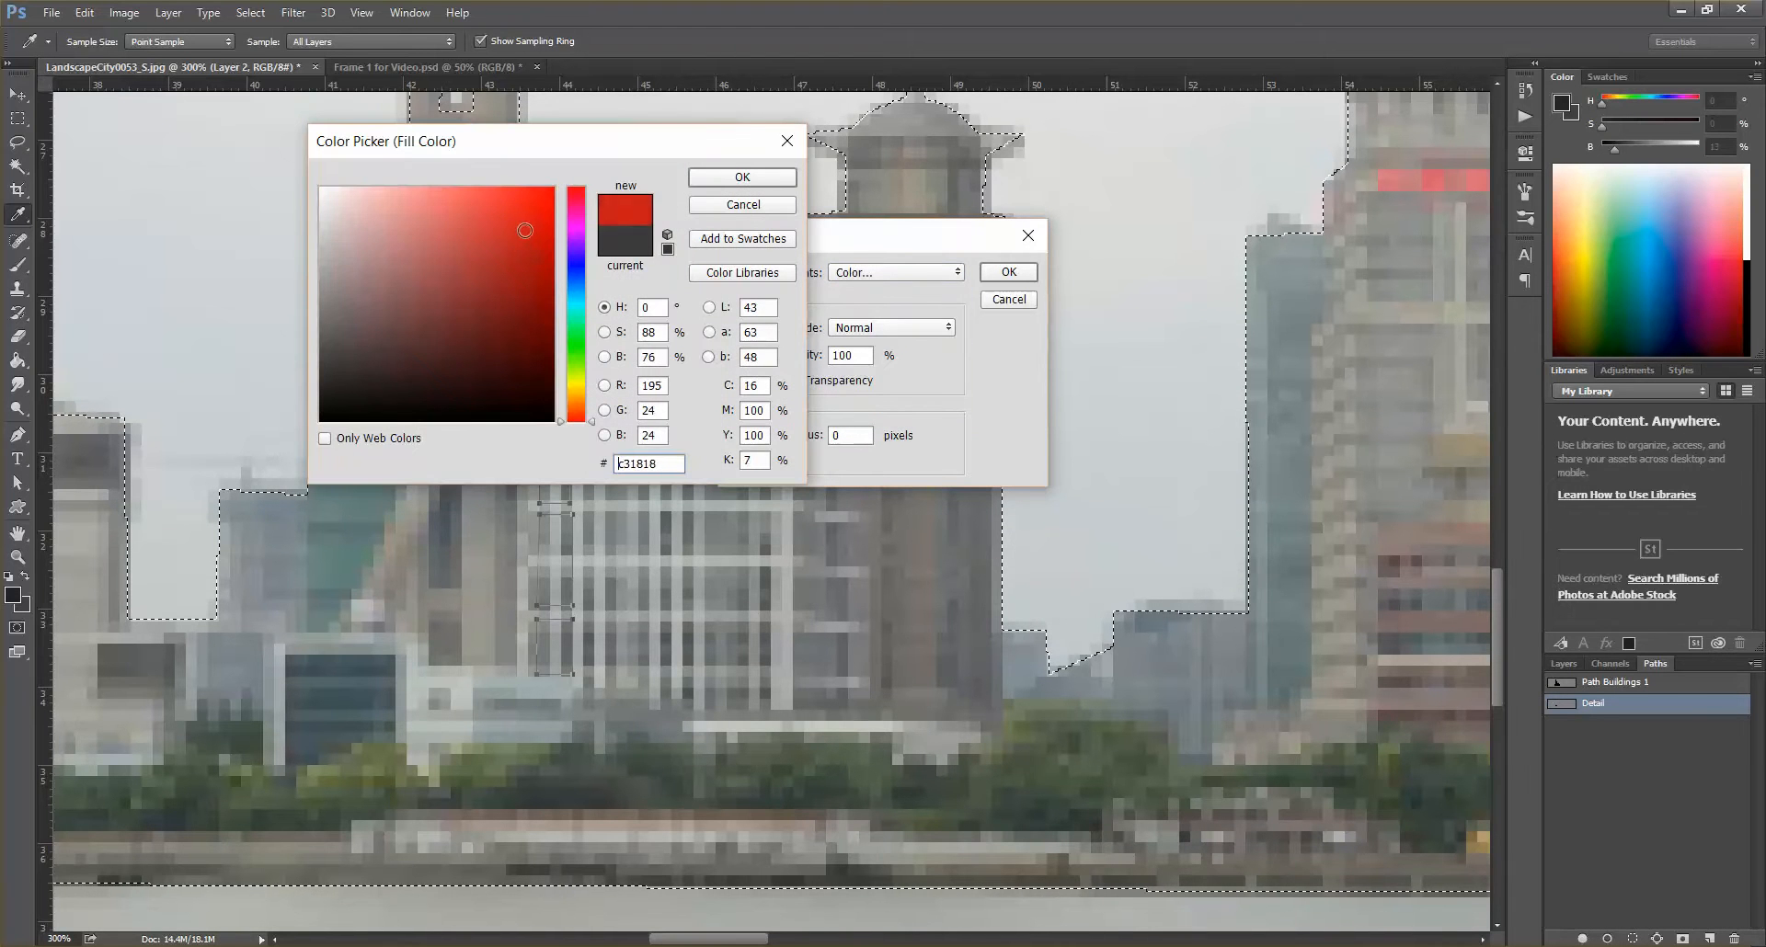
key(Return)
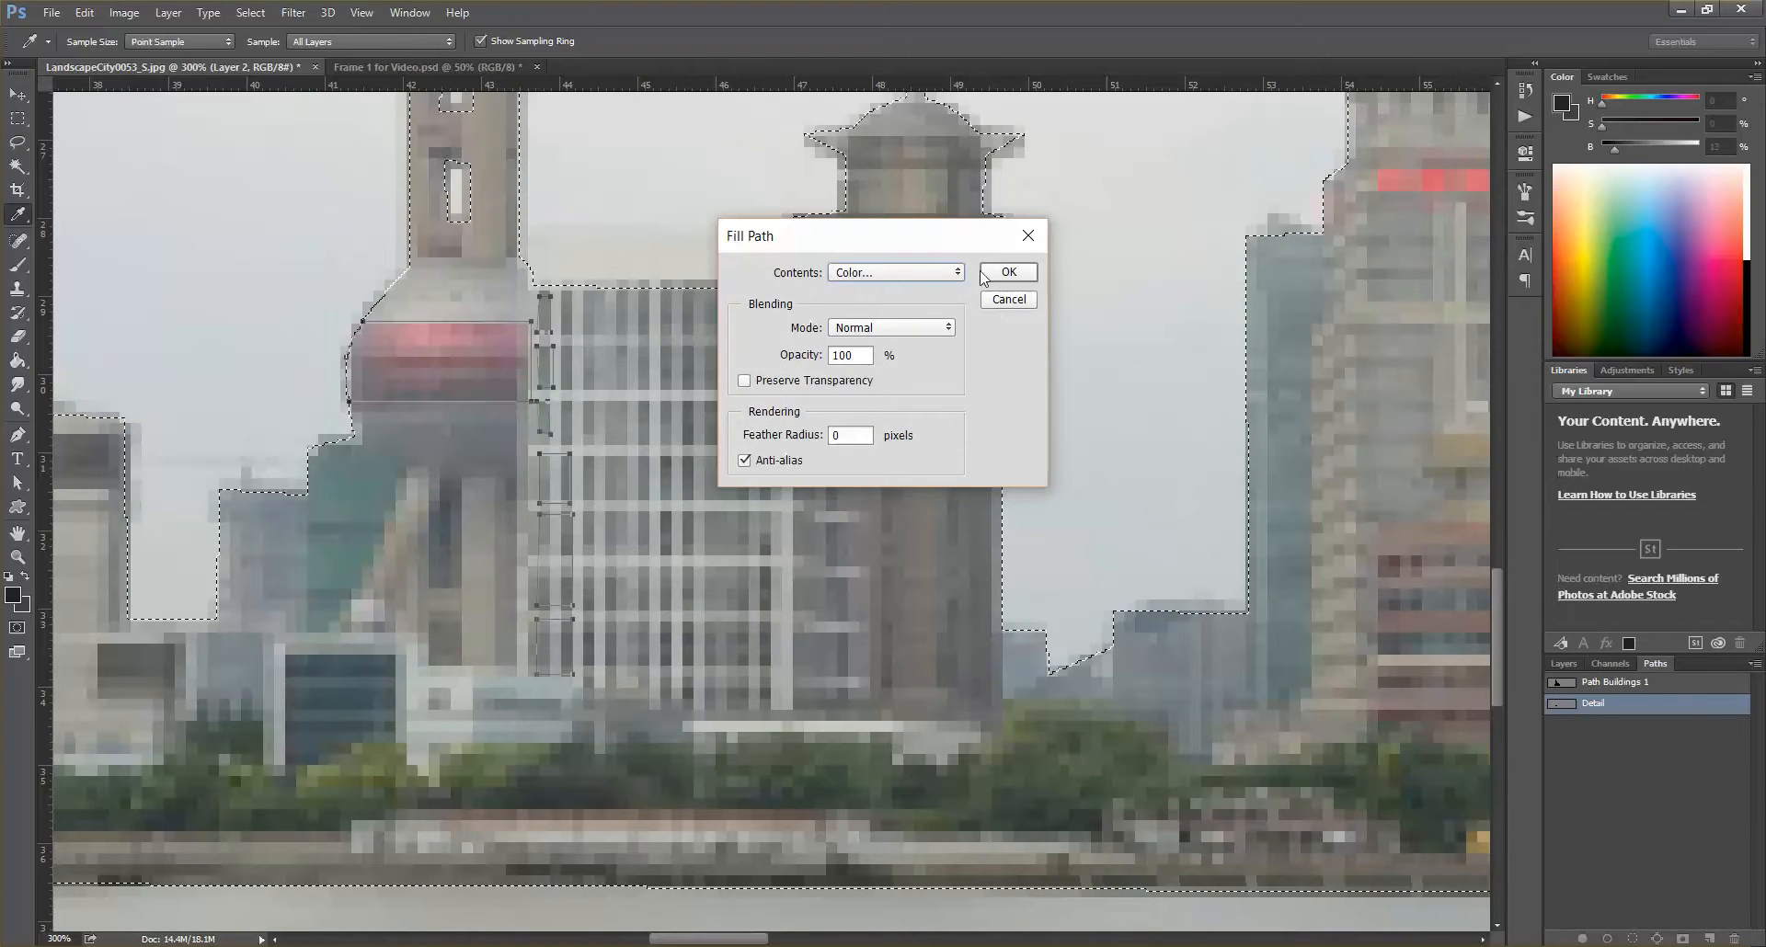
click(1009, 274)
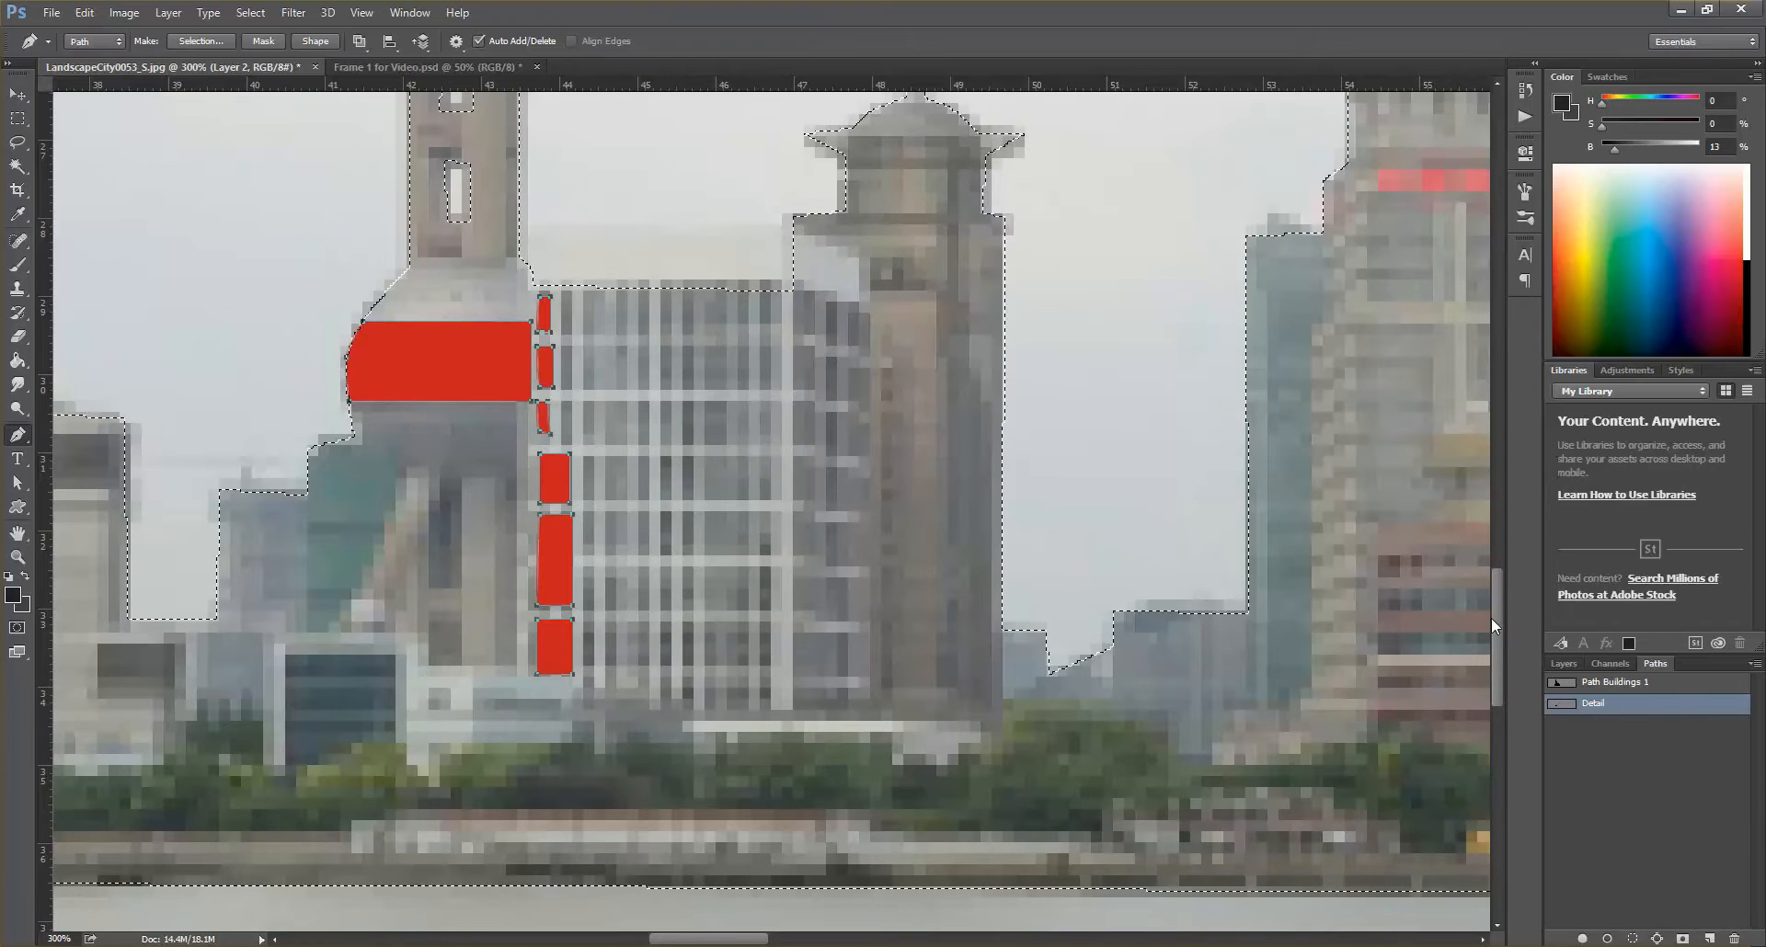
- Show the dark silhouette on Layer 1 beneath the red details, clear the pixel selection and deselect all layers
click(1565, 664)
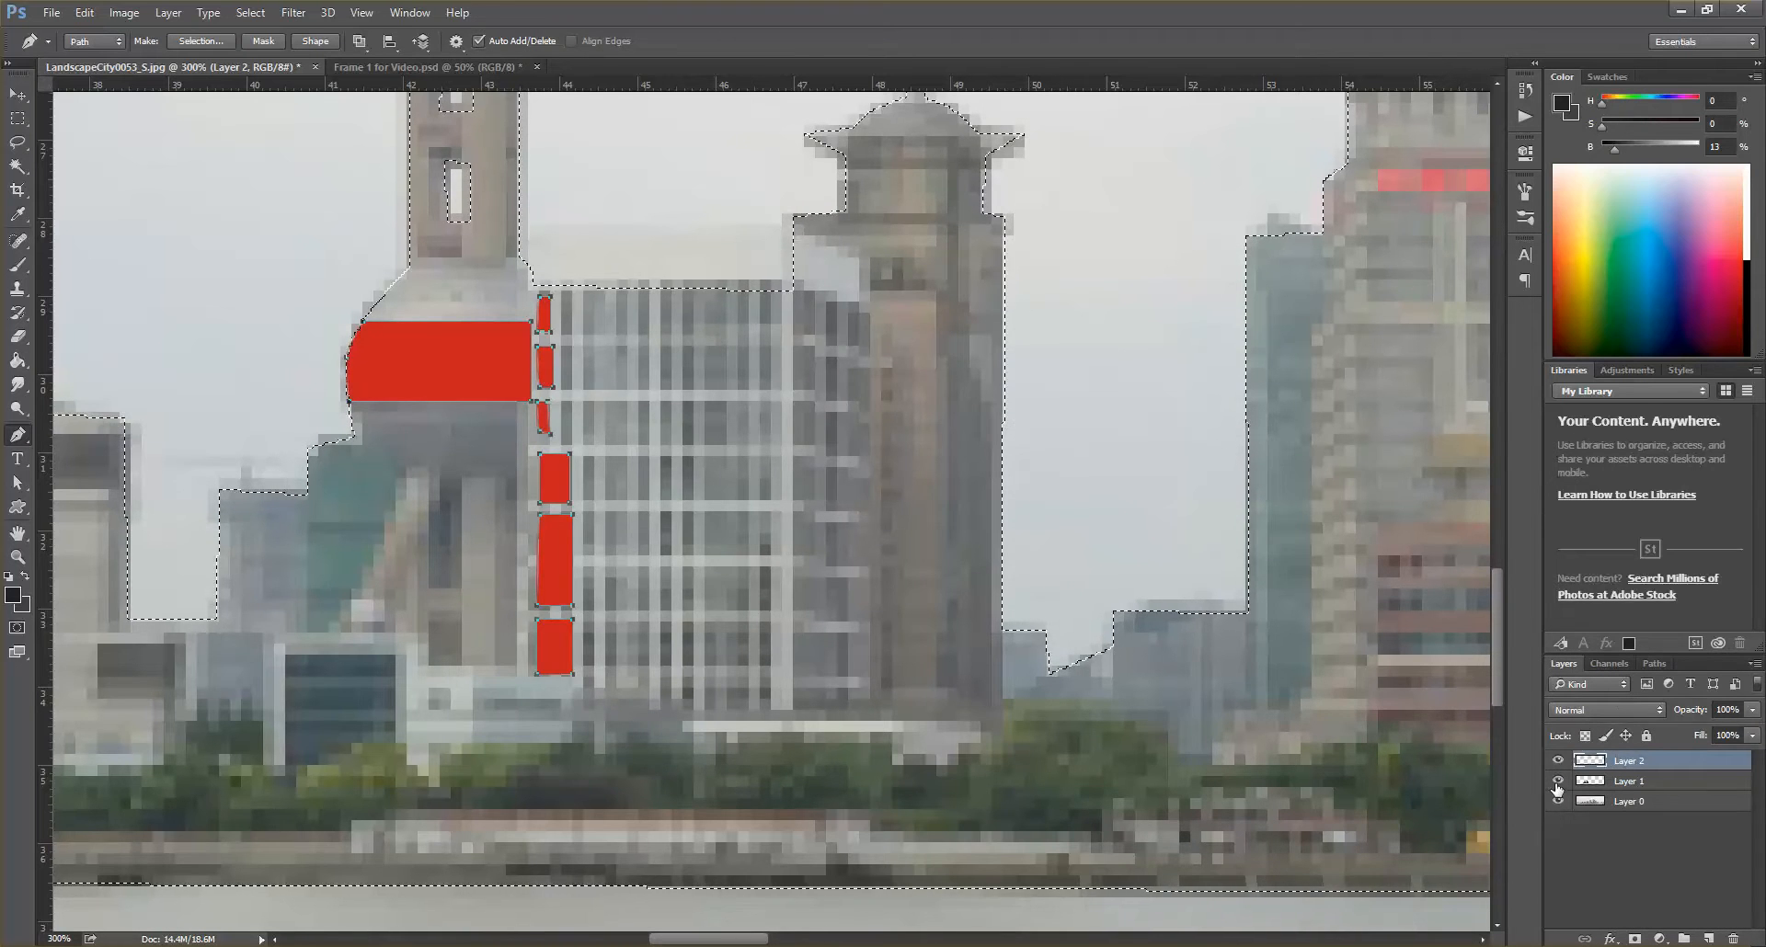
key(alt+BackSpace)
click(1586, 864)
key(v)
click(213, 215)
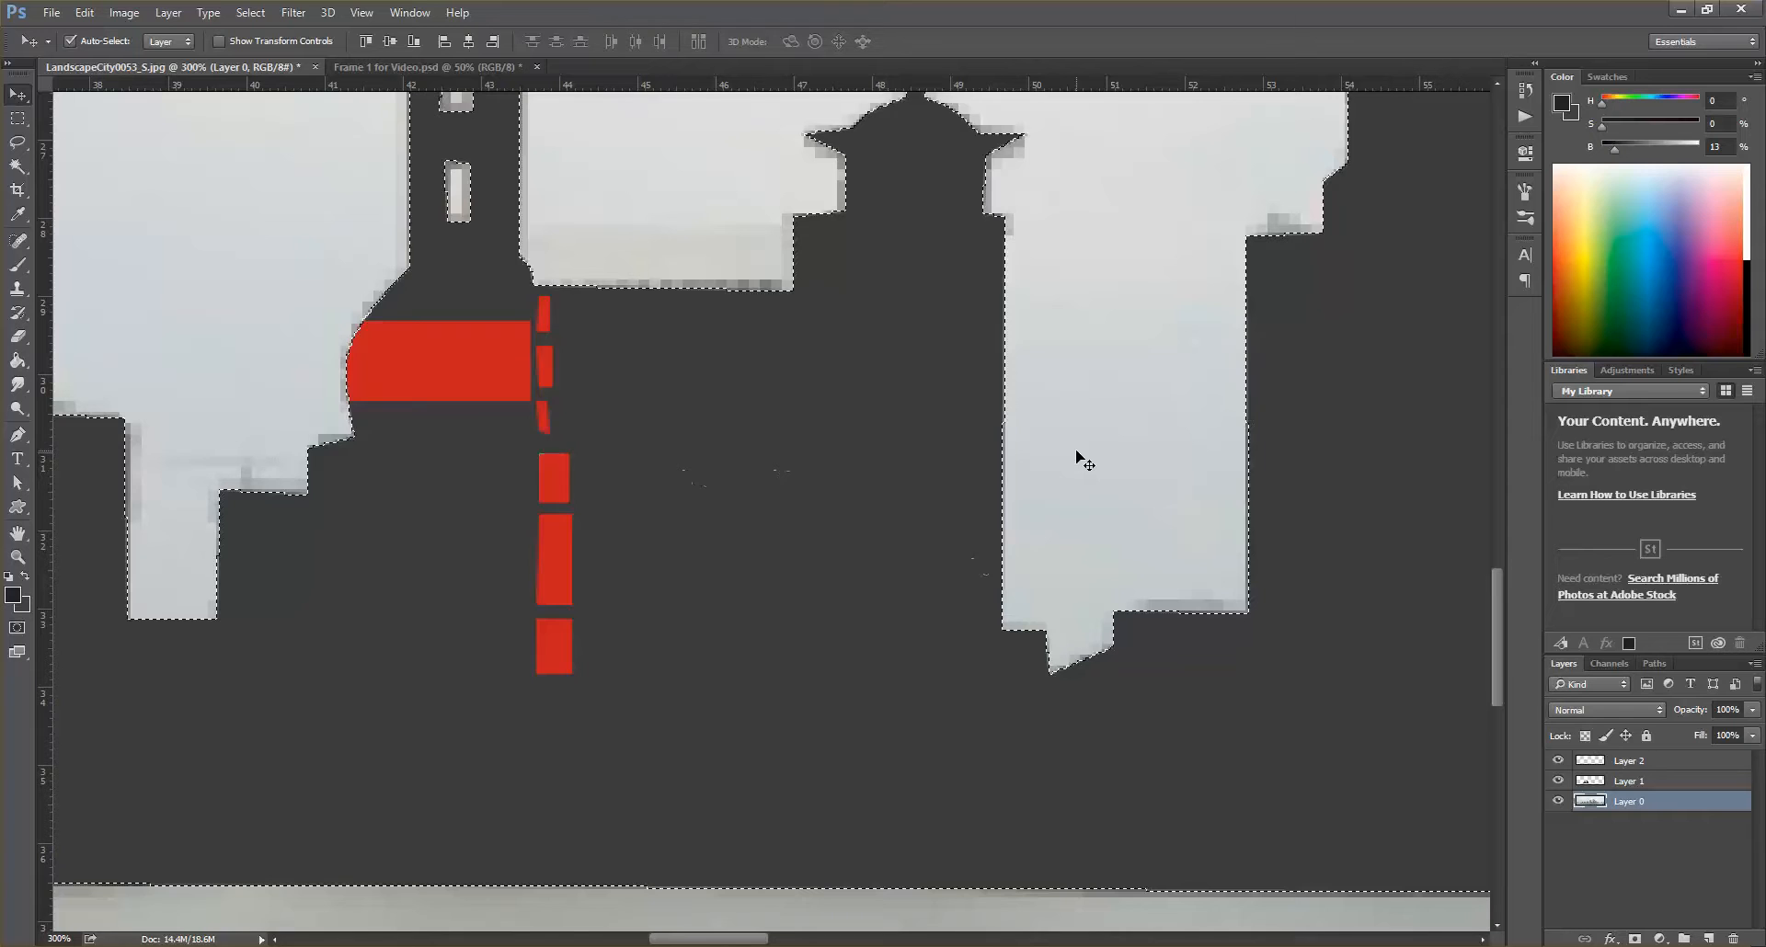
key(ctrl+d)
click(1615, 836)
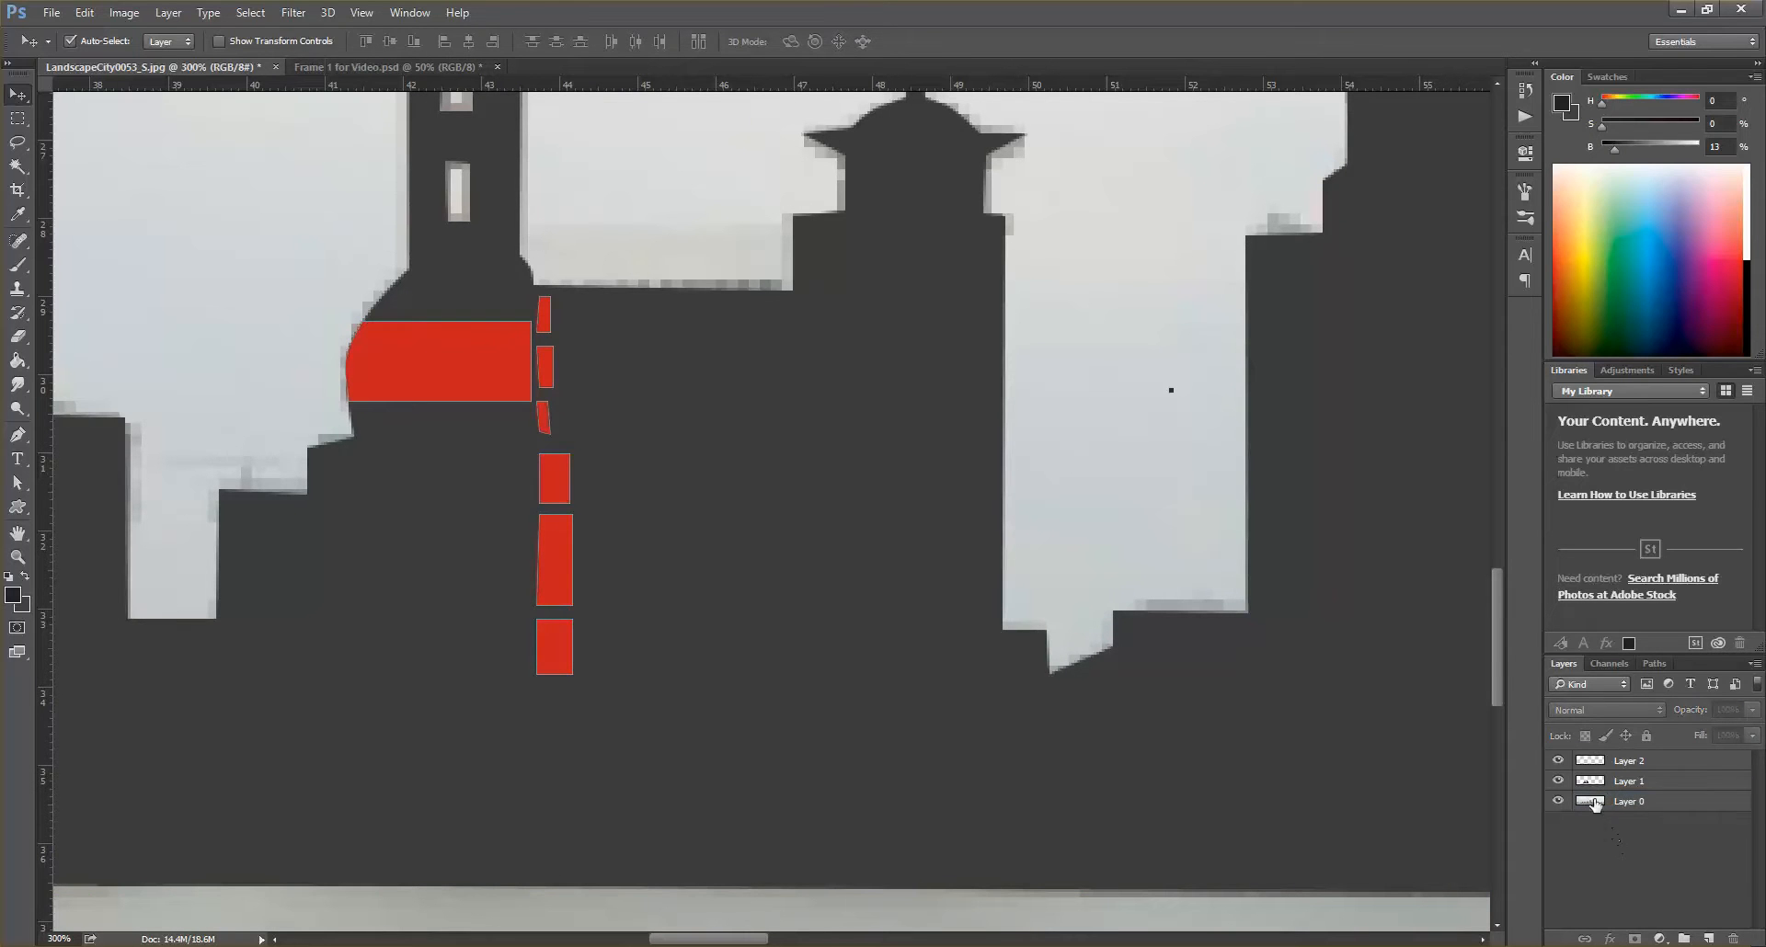
- Deselect the Detail path so its outline no longer shows over the red shapes, and return to the layer list
click(1643, 664)
click(1640, 835)
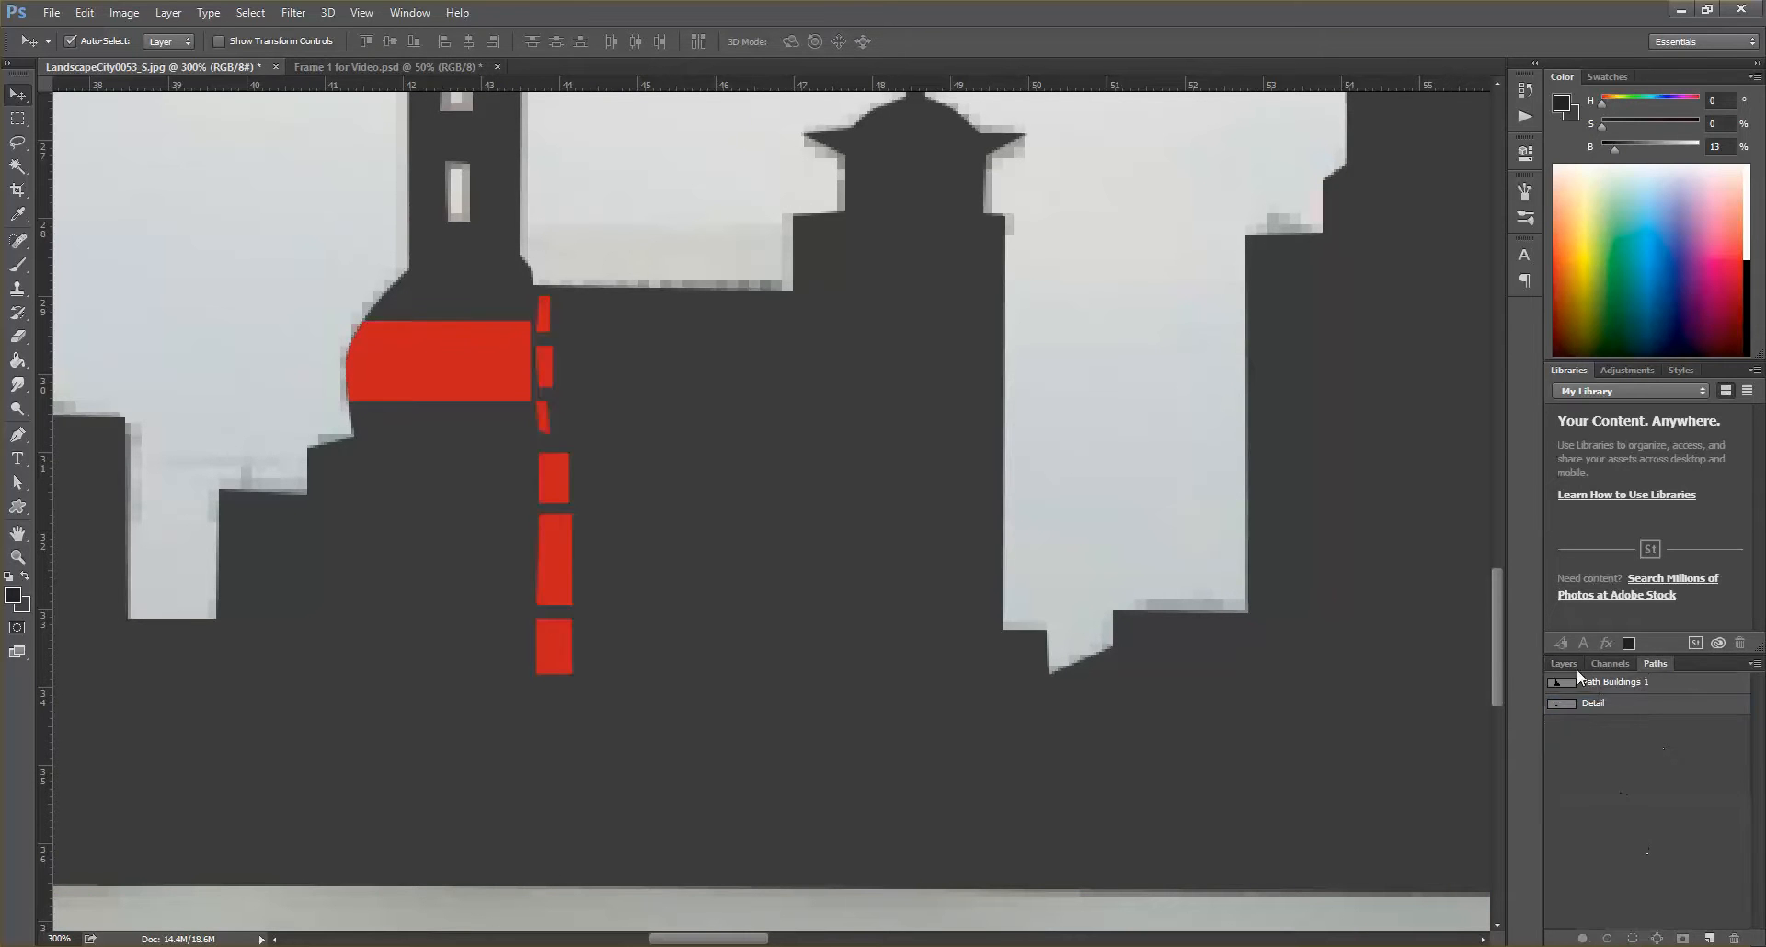
click(1564, 664)
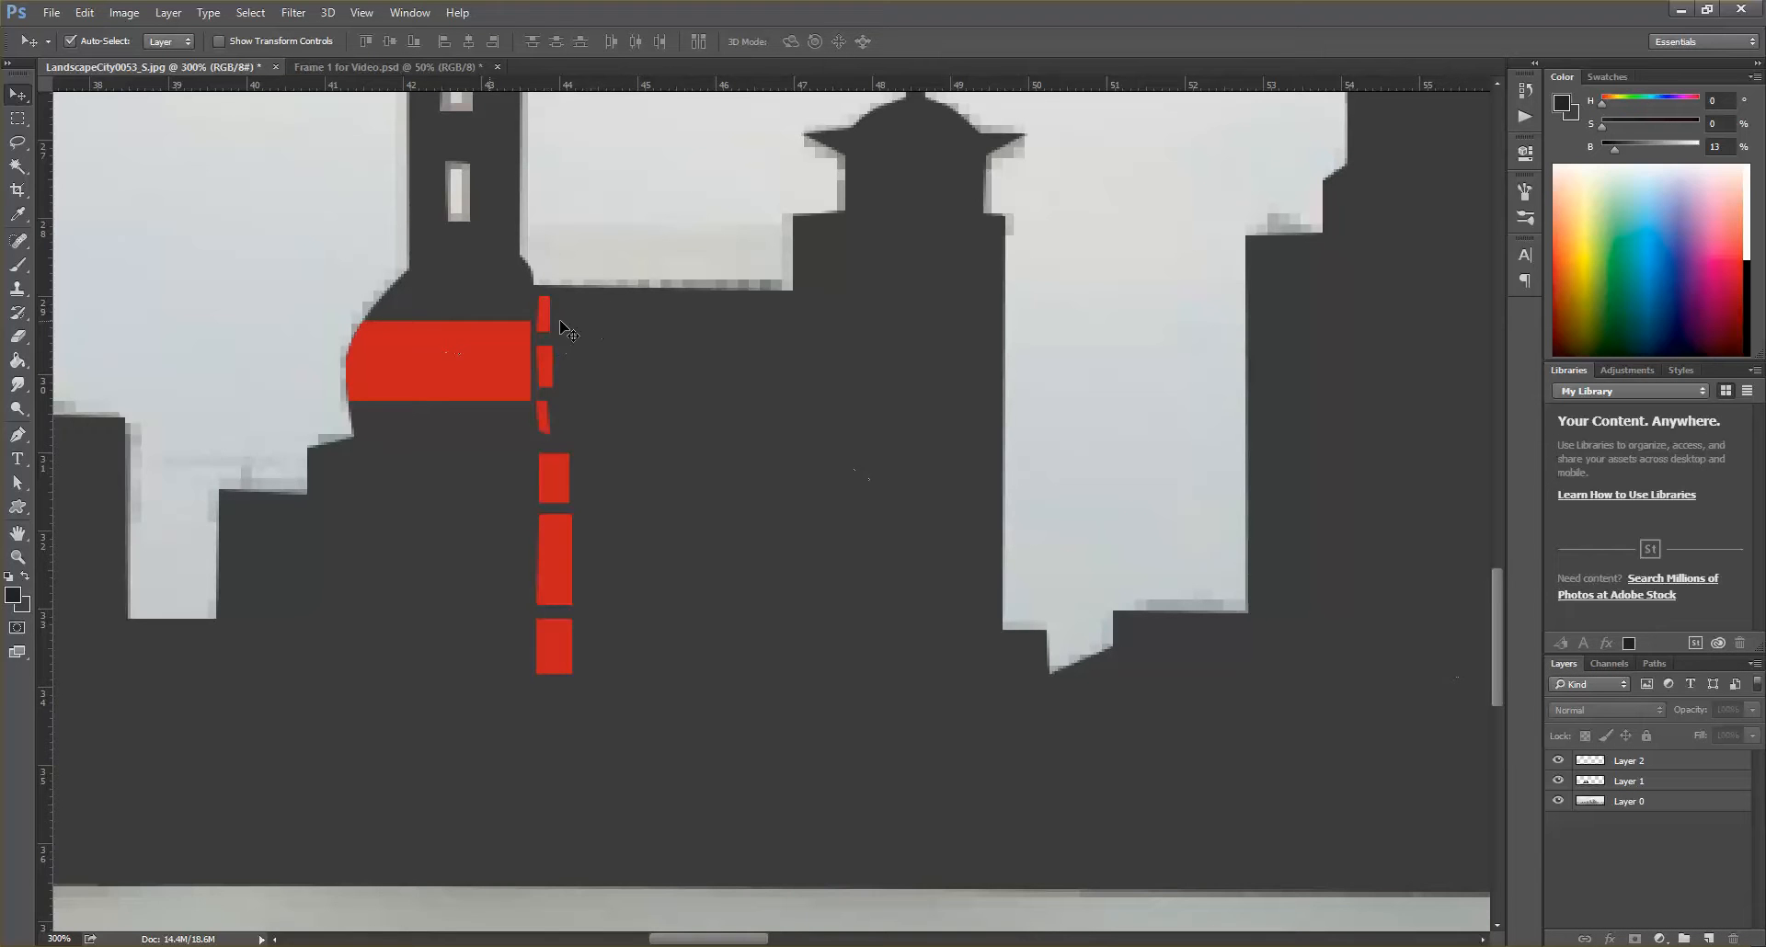
- Start a Pen path at the middle building's spire tip and trace the inner edge of a shading strip down its left side
scroll(984, 350, up, 2)
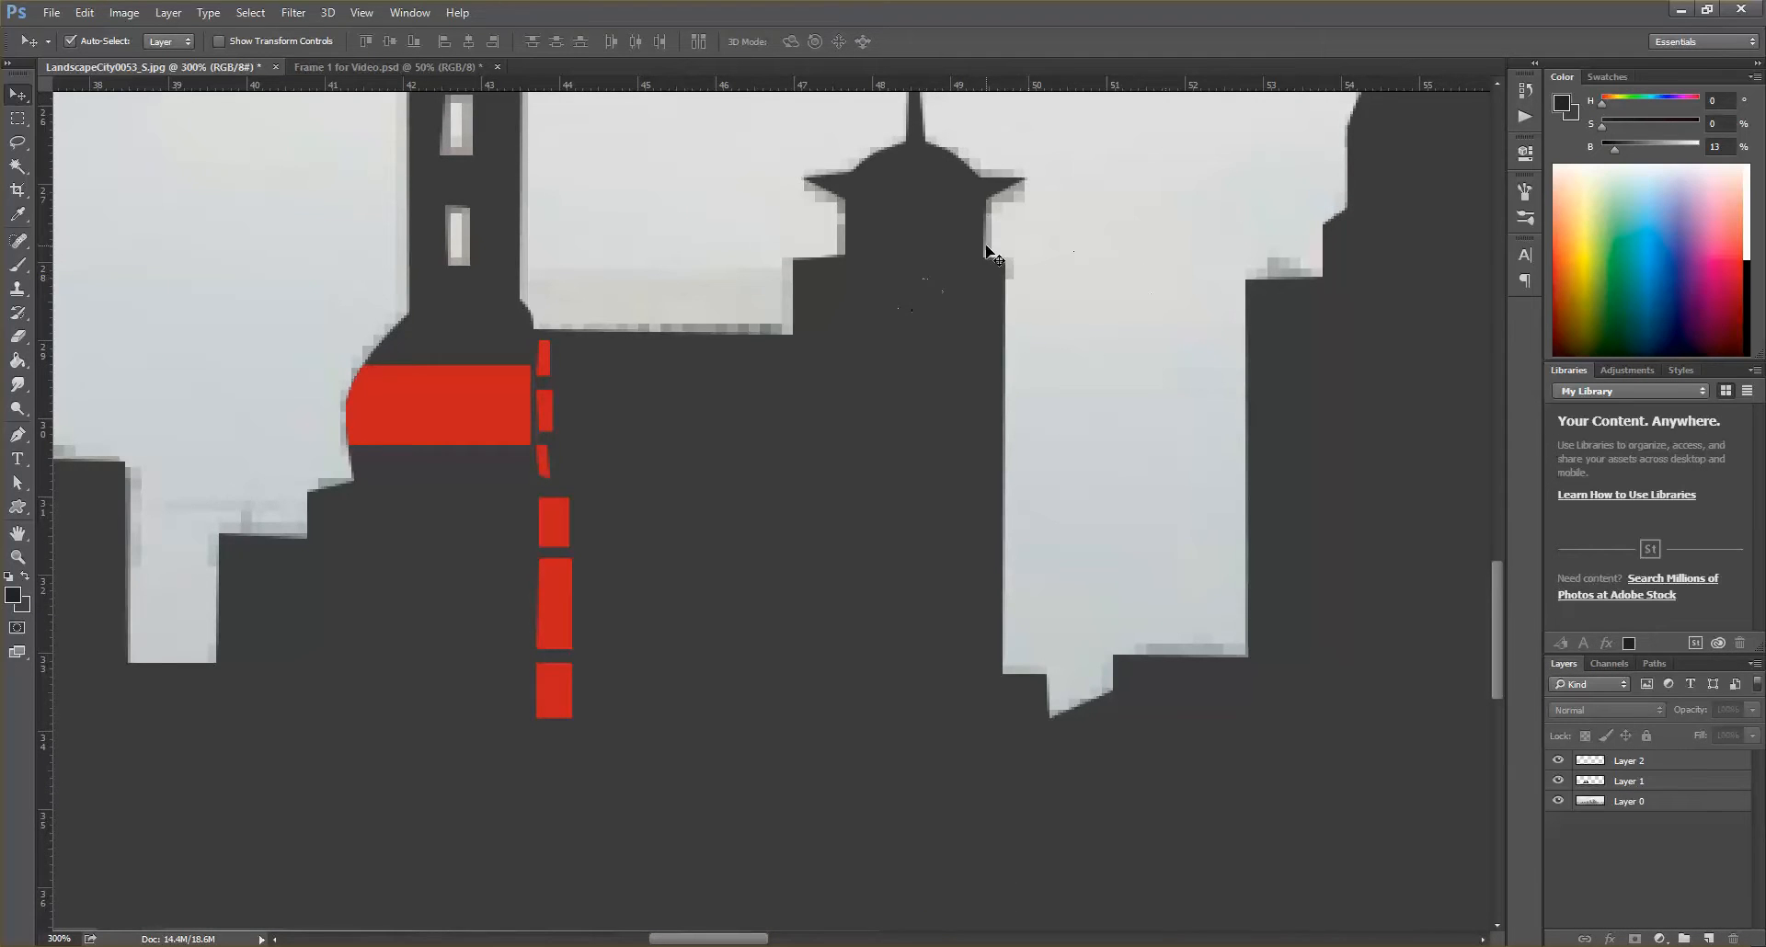
scroll(911, 173, up, 5)
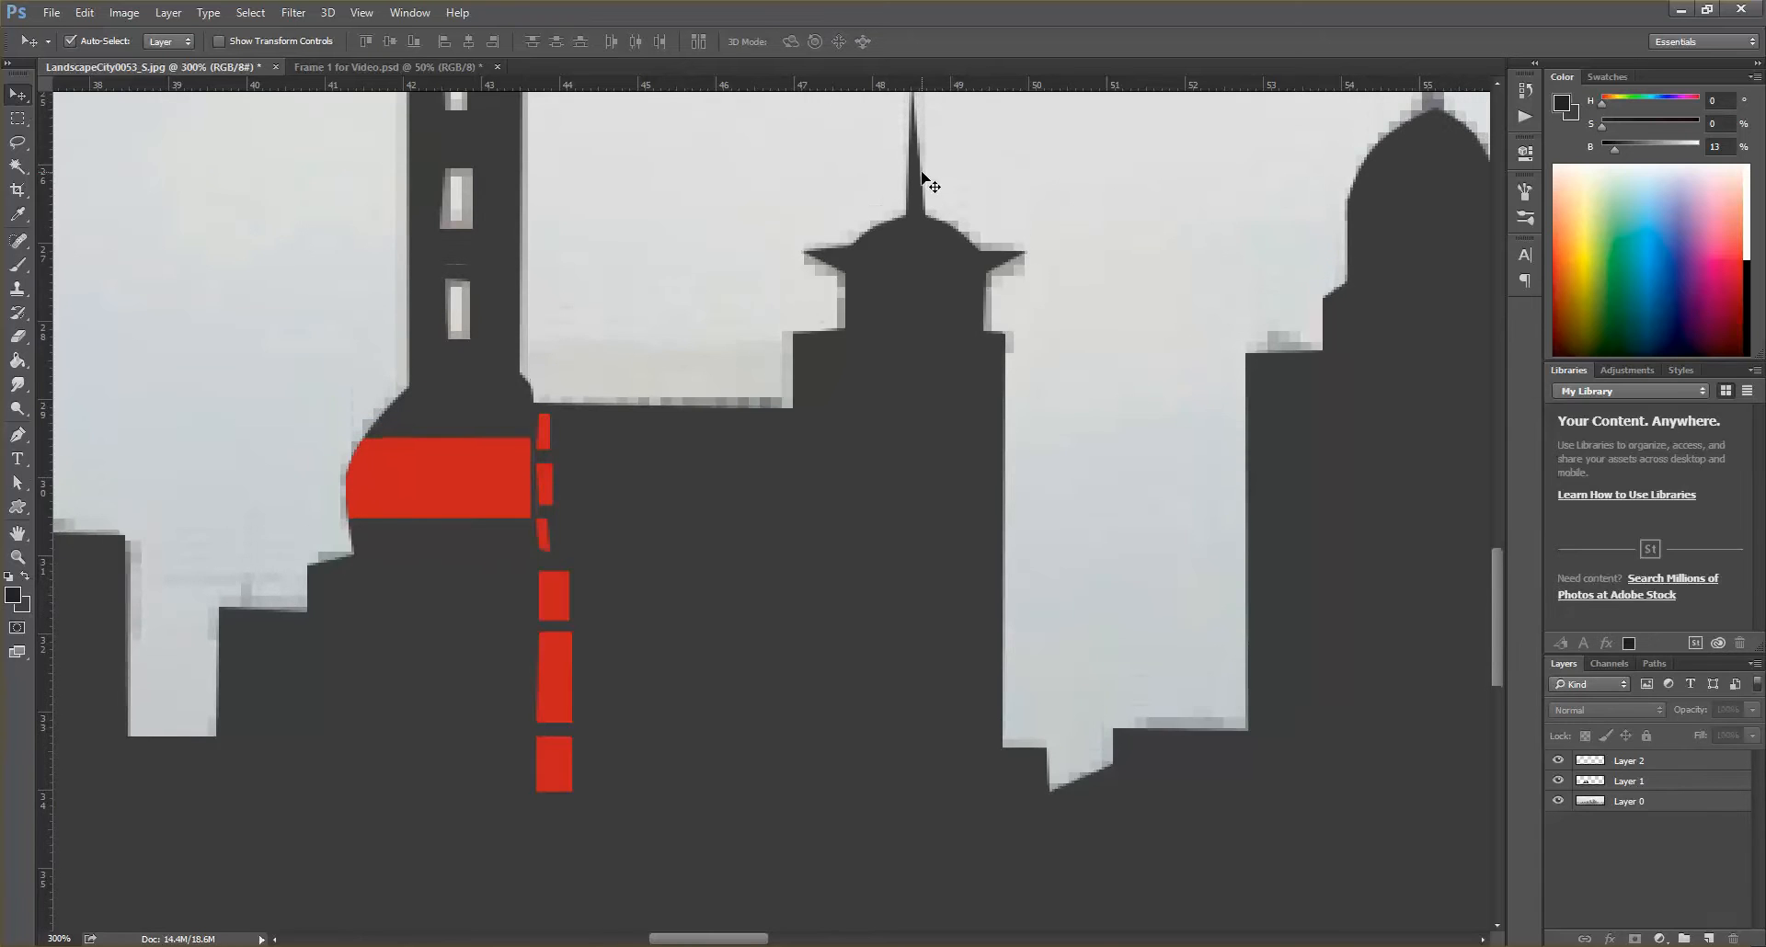
scroll(927, 175, up, 4)
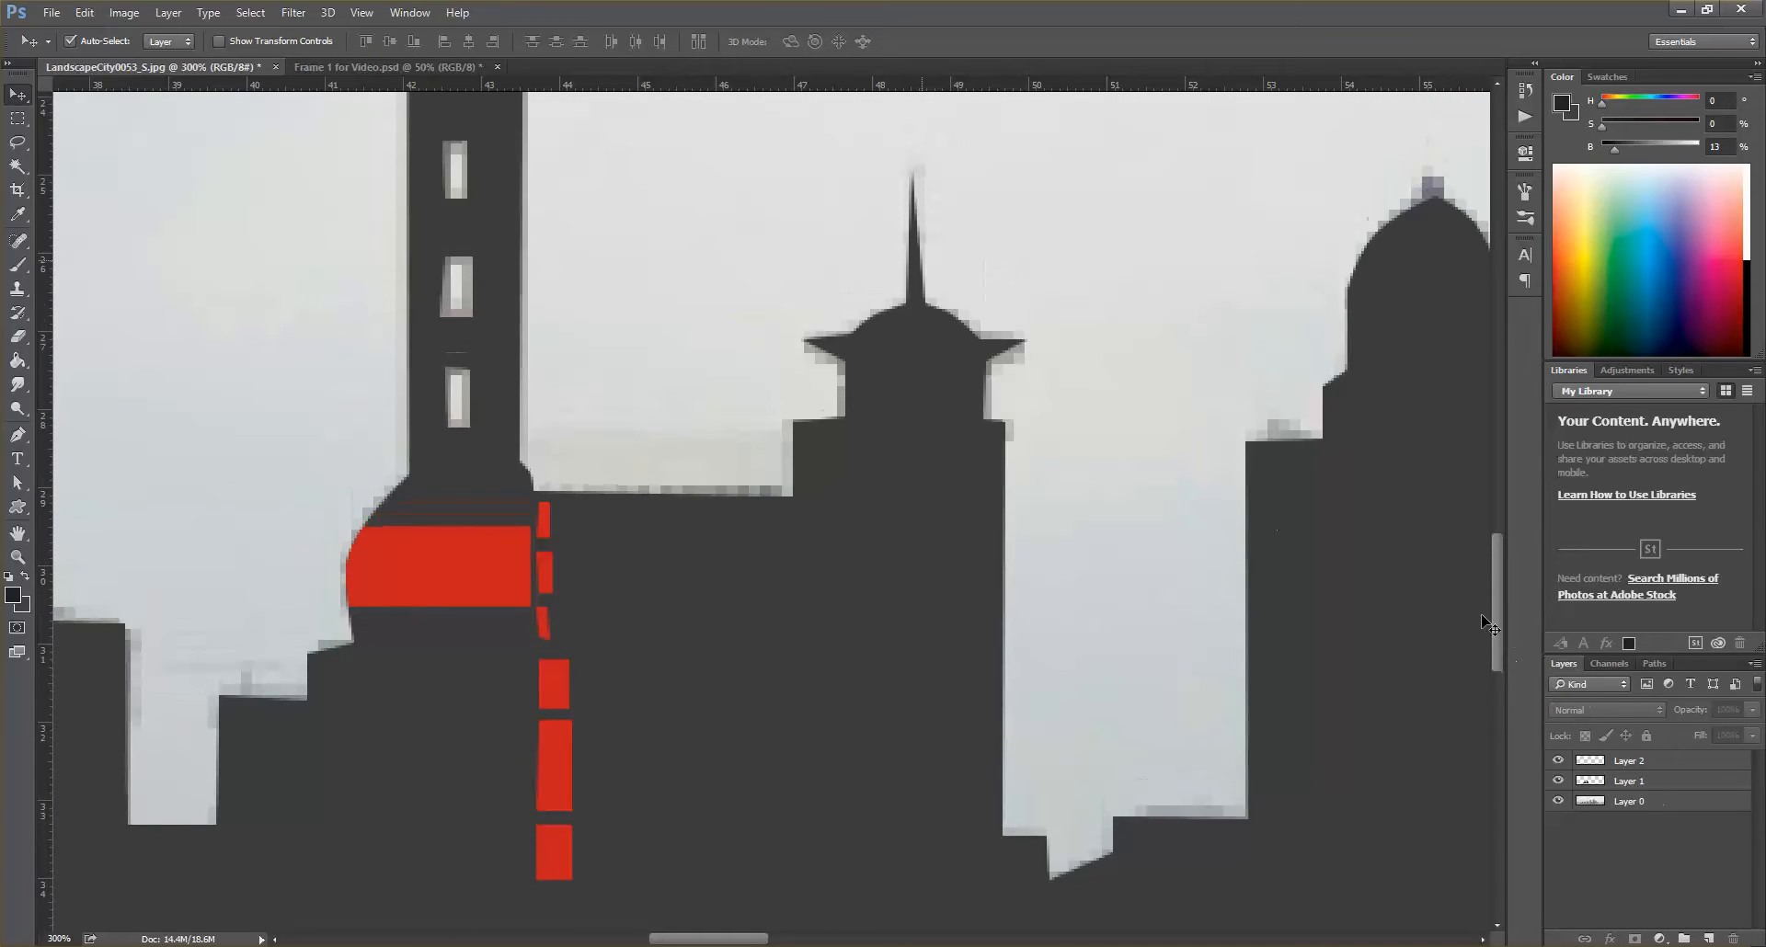
scroll(1504, 641, up, 4)
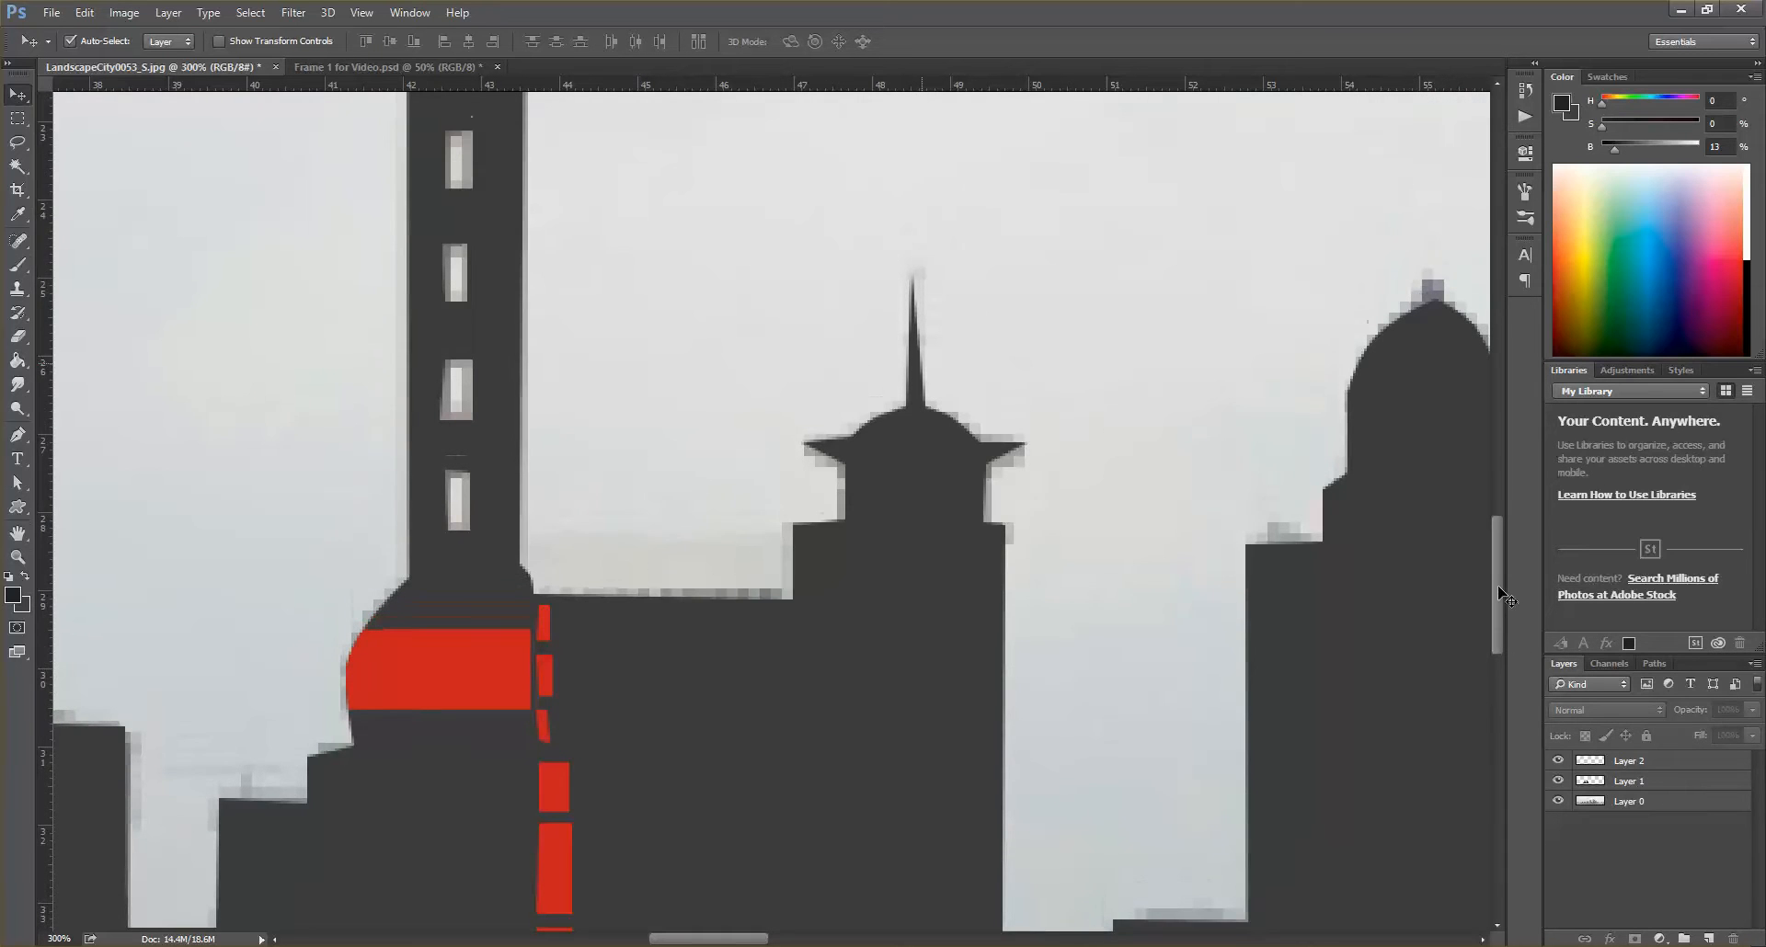
scroll(1504, 598, up, 3)
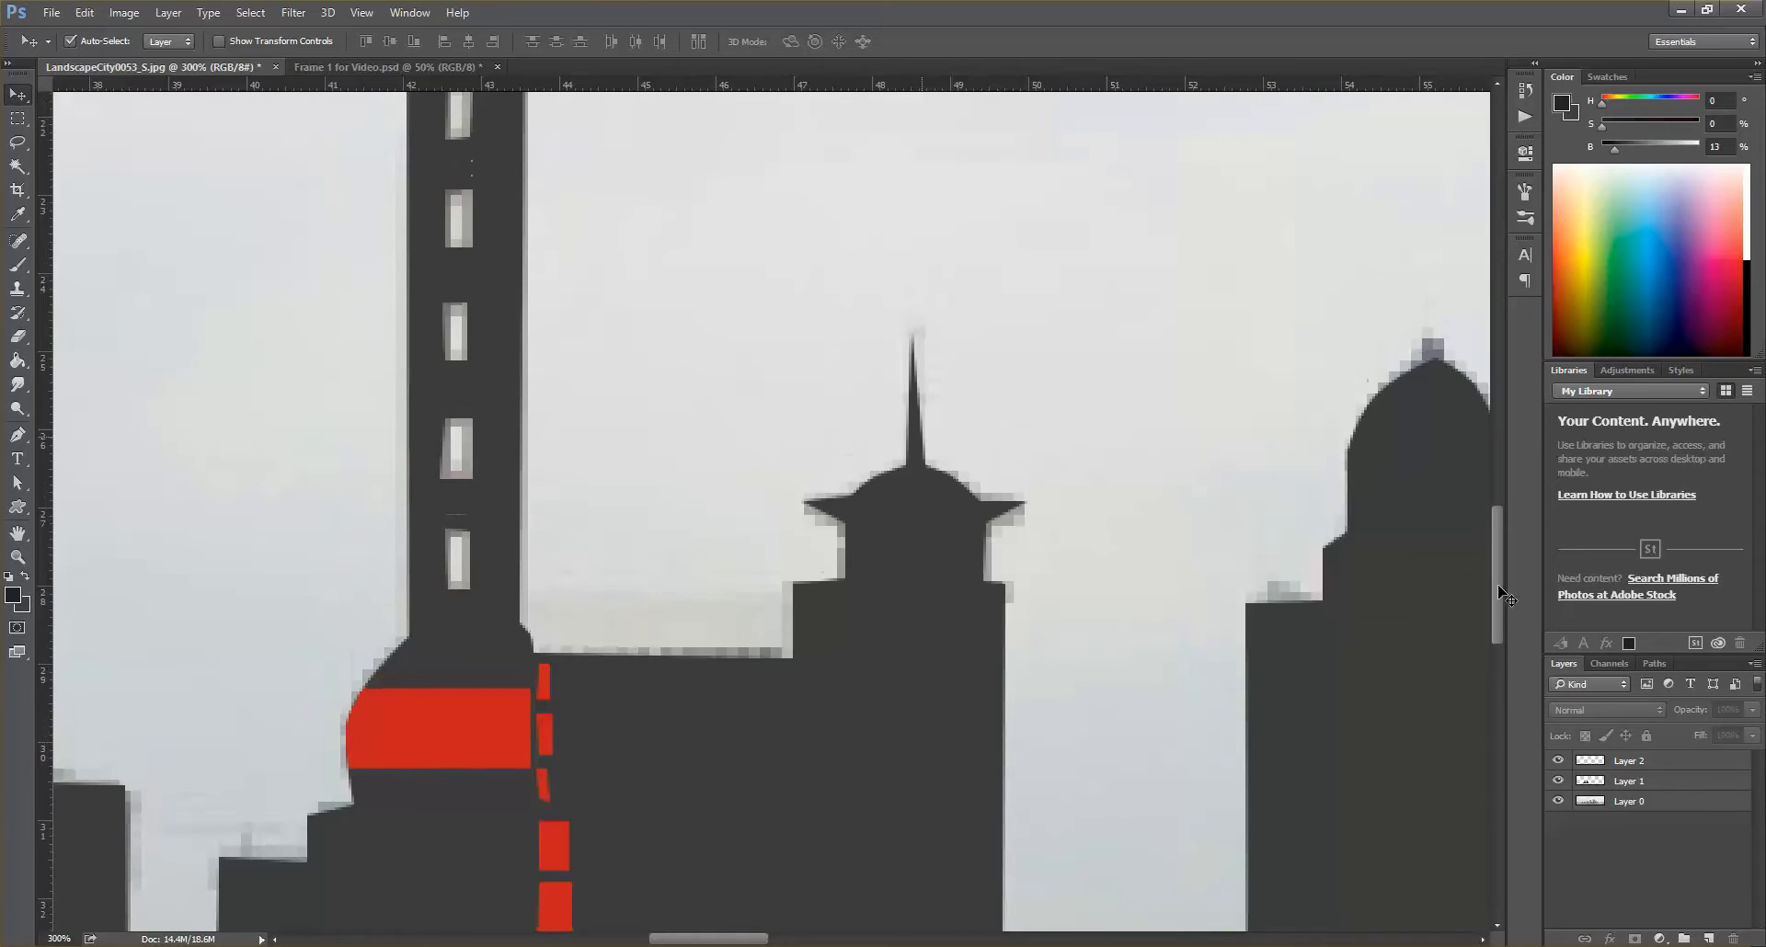
scroll(1503, 597, up, 4)
scroll(1499, 607, down, 10)
drag(1500, 605, 1499, 577)
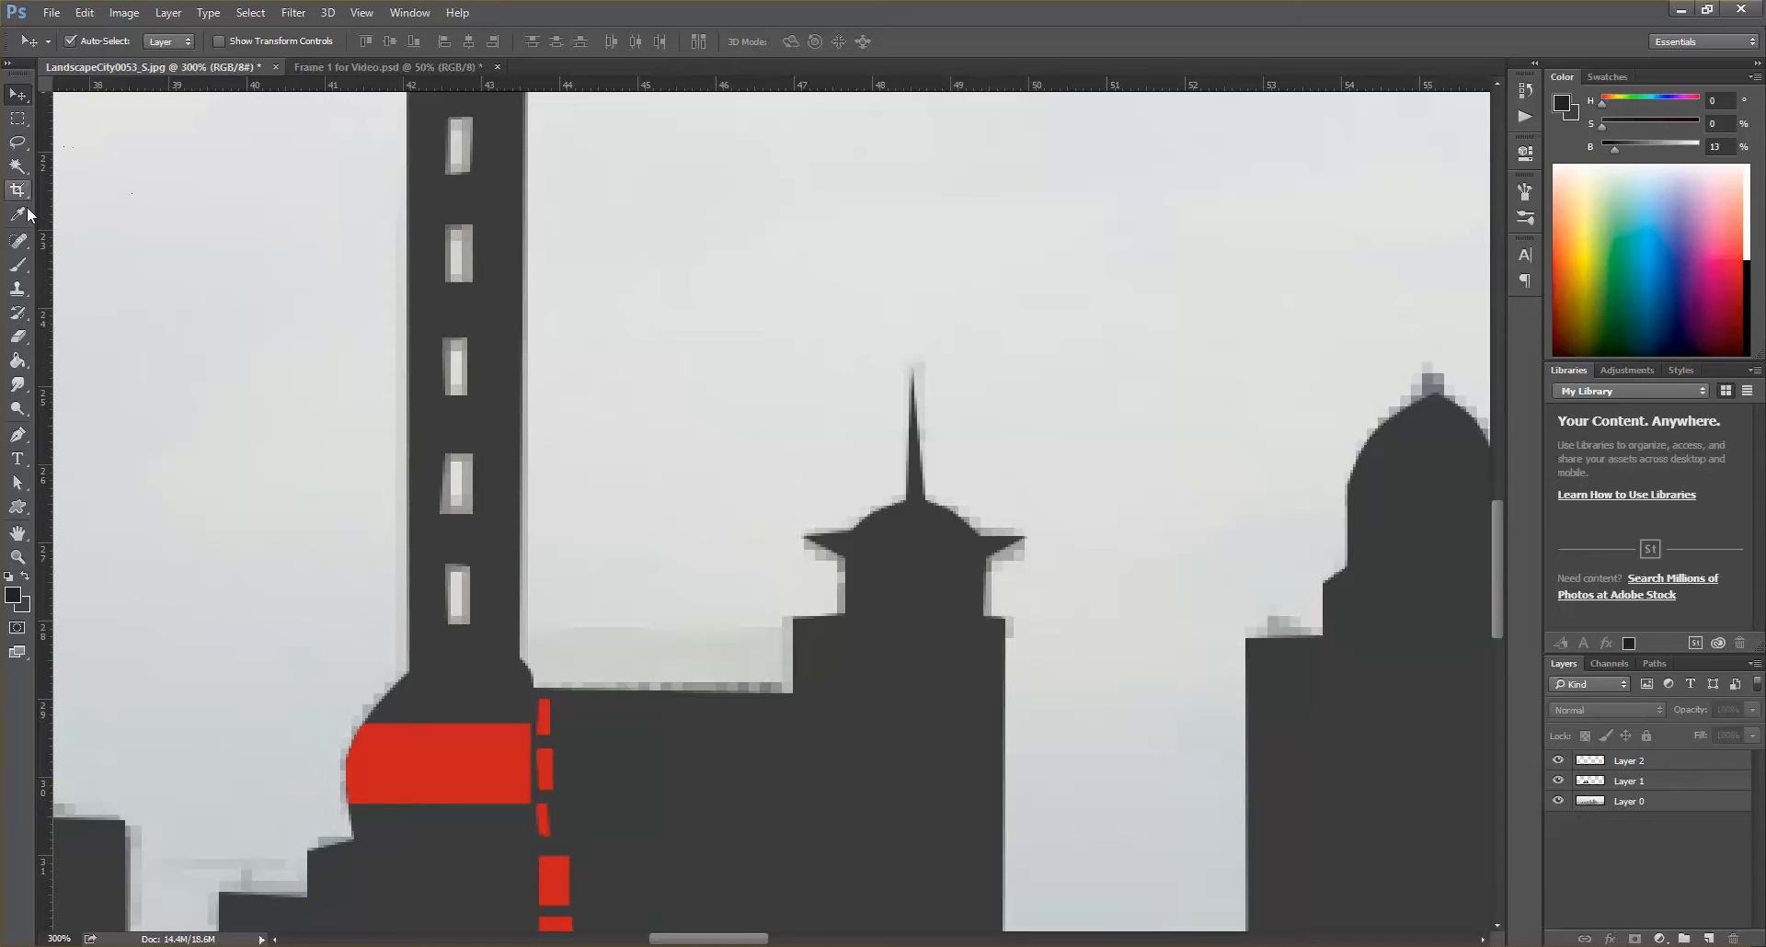
click(18, 435)
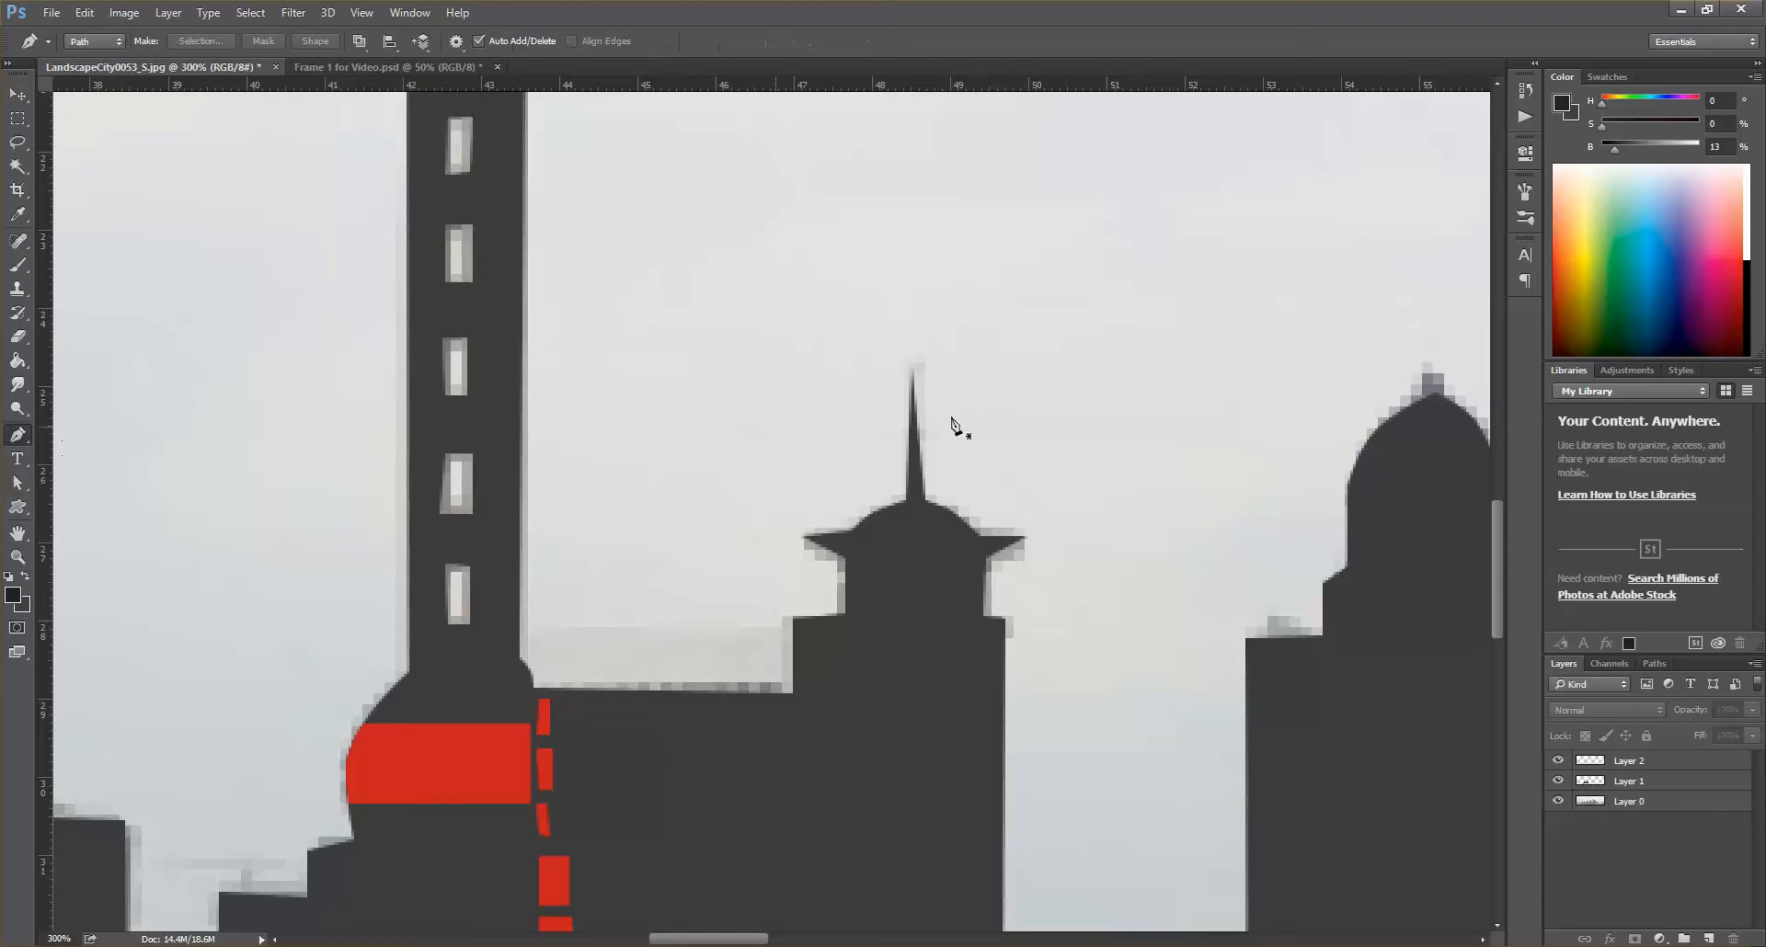
click(912, 372)
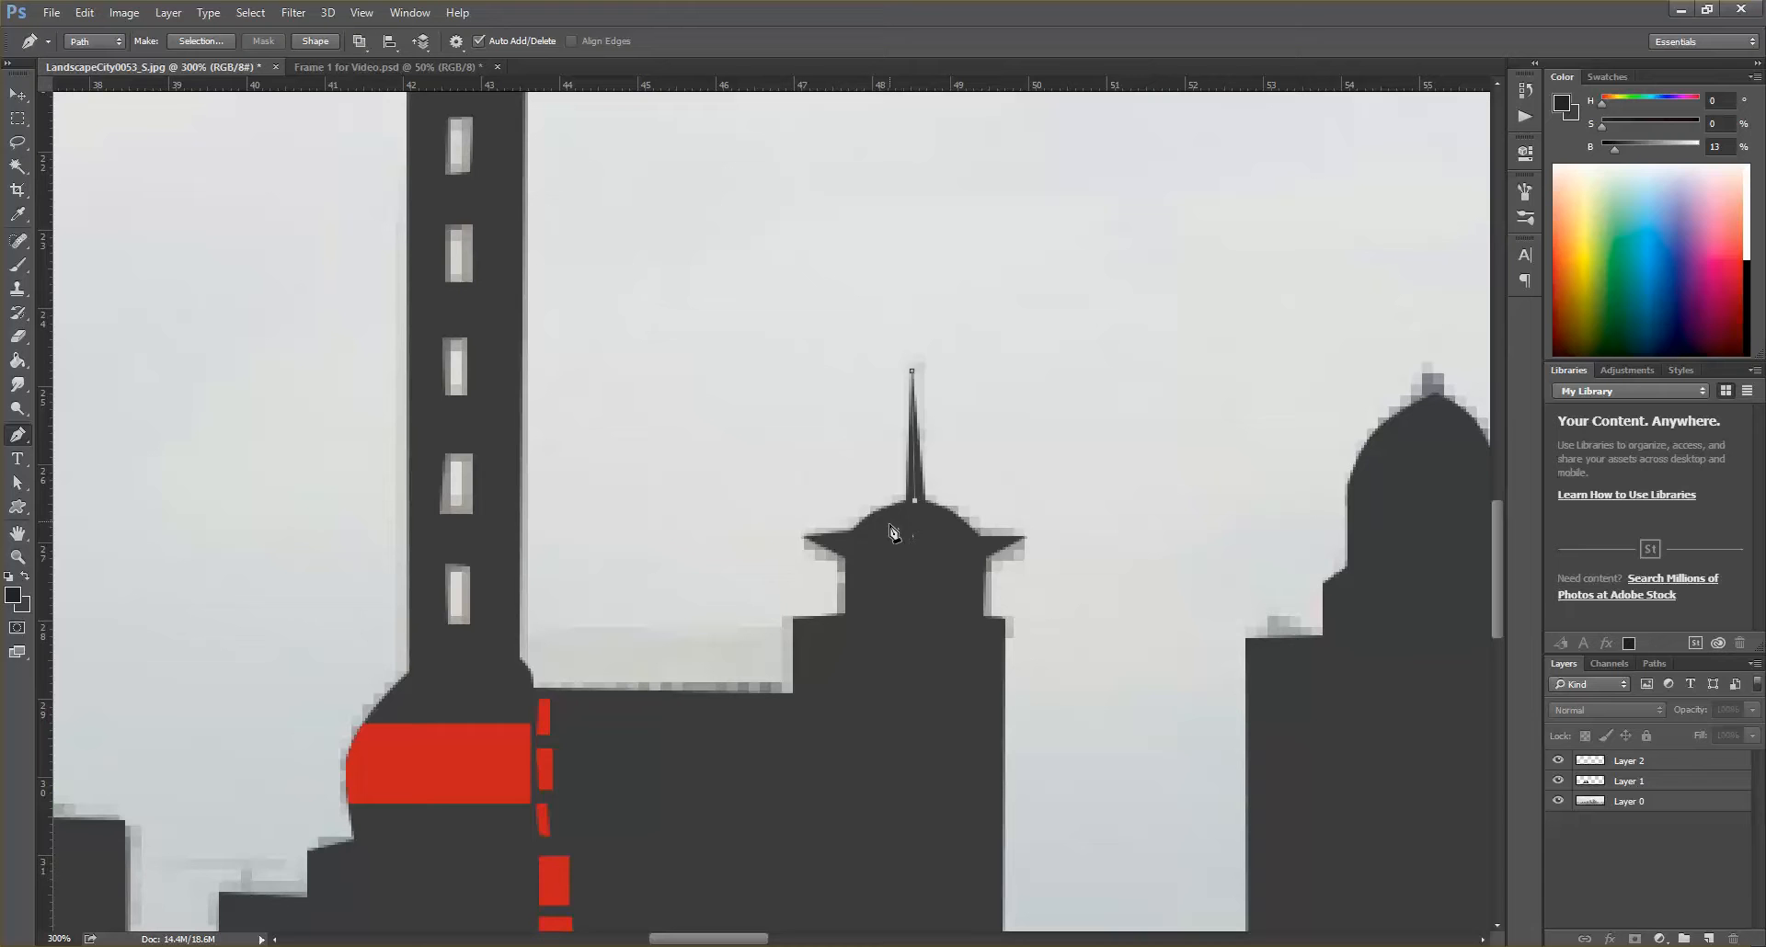
drag(881, 526, 883, 525)
key(ctrl+z)
click(863, 619)
key(ctrl+z)
click(812, 620)
- Trace the path along the building's outer left contour back up past the eave and curve it over the dome to close the strip
click(793, 693)
click(793, 617)
click(846, 614)
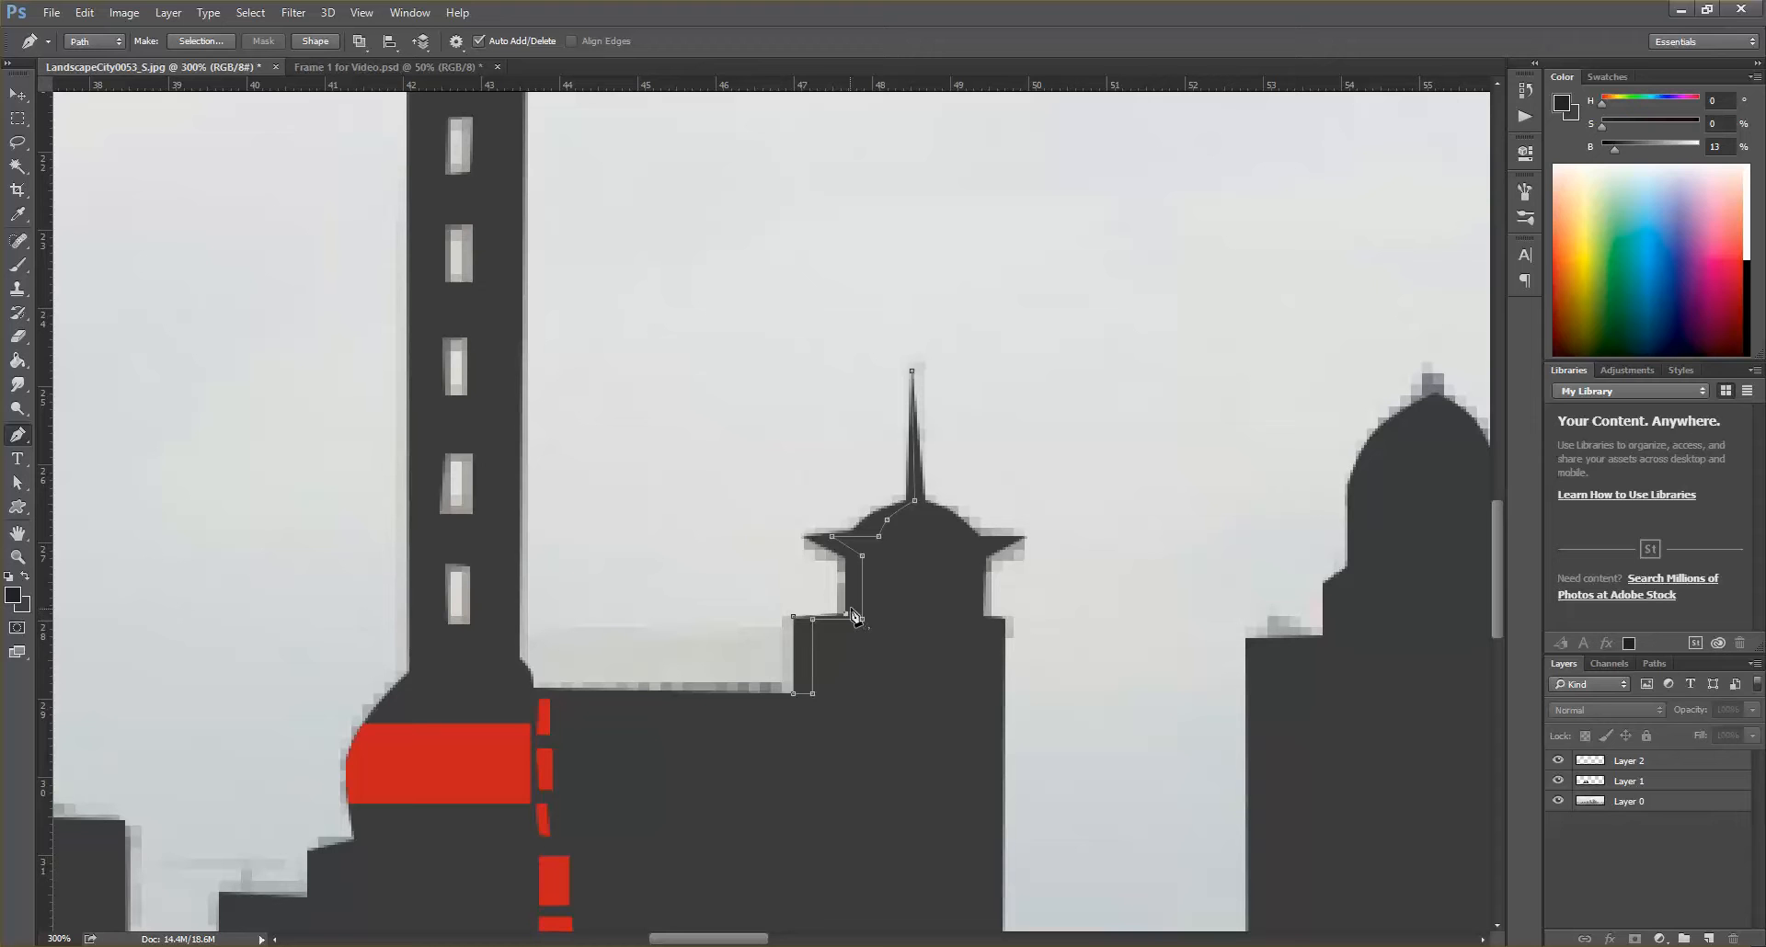
click(845, 559)
click(807, 536)
drag(880, 519, 891, 504)
- Save the work path under its default name and add a new layer above Layer 2
click(1653, 663)
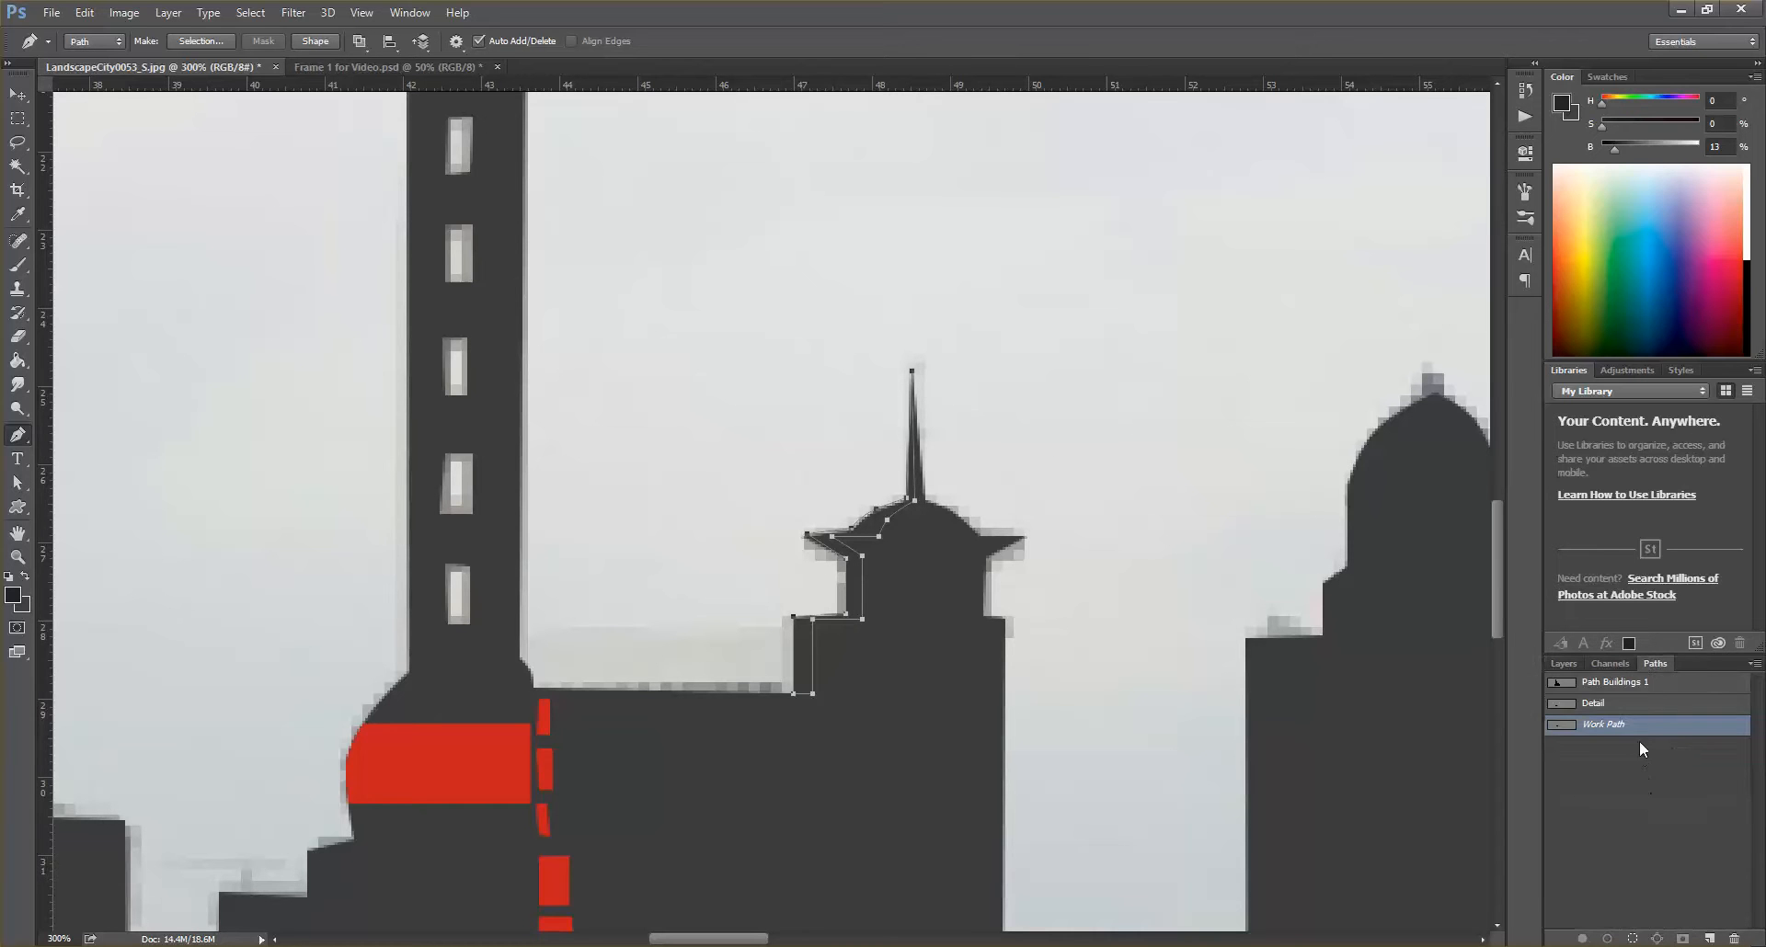
double_click(1628, 727)
key(Return)
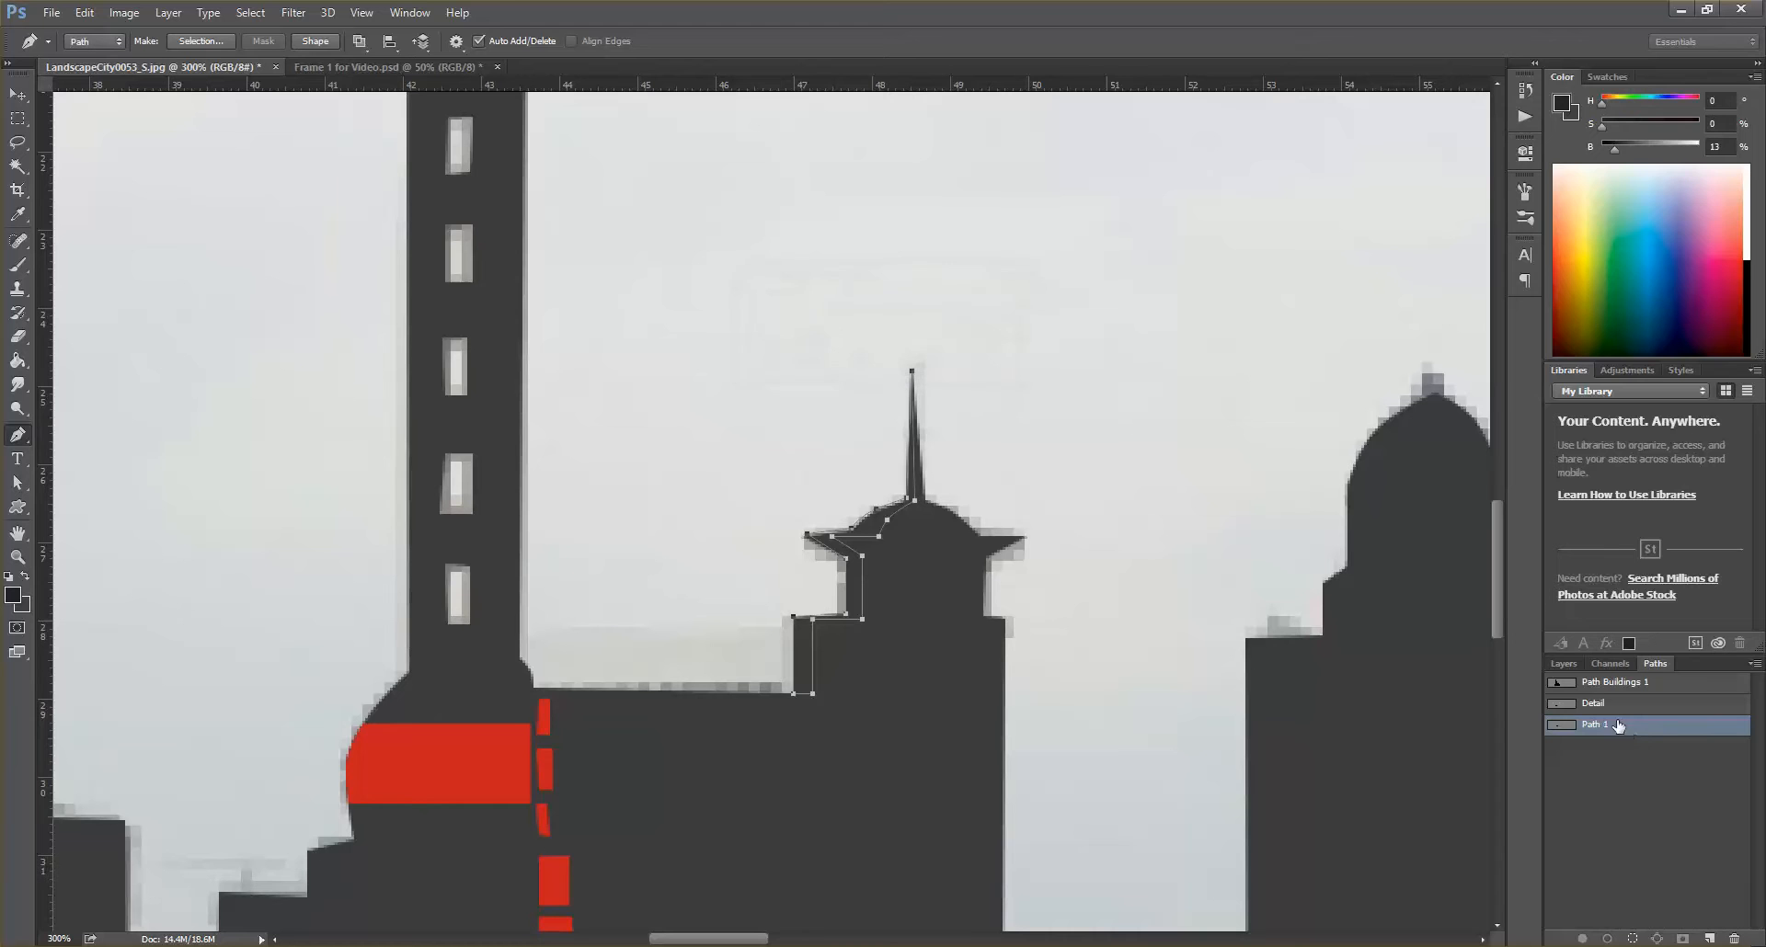
click(1563, 663)
click(1709, 938)
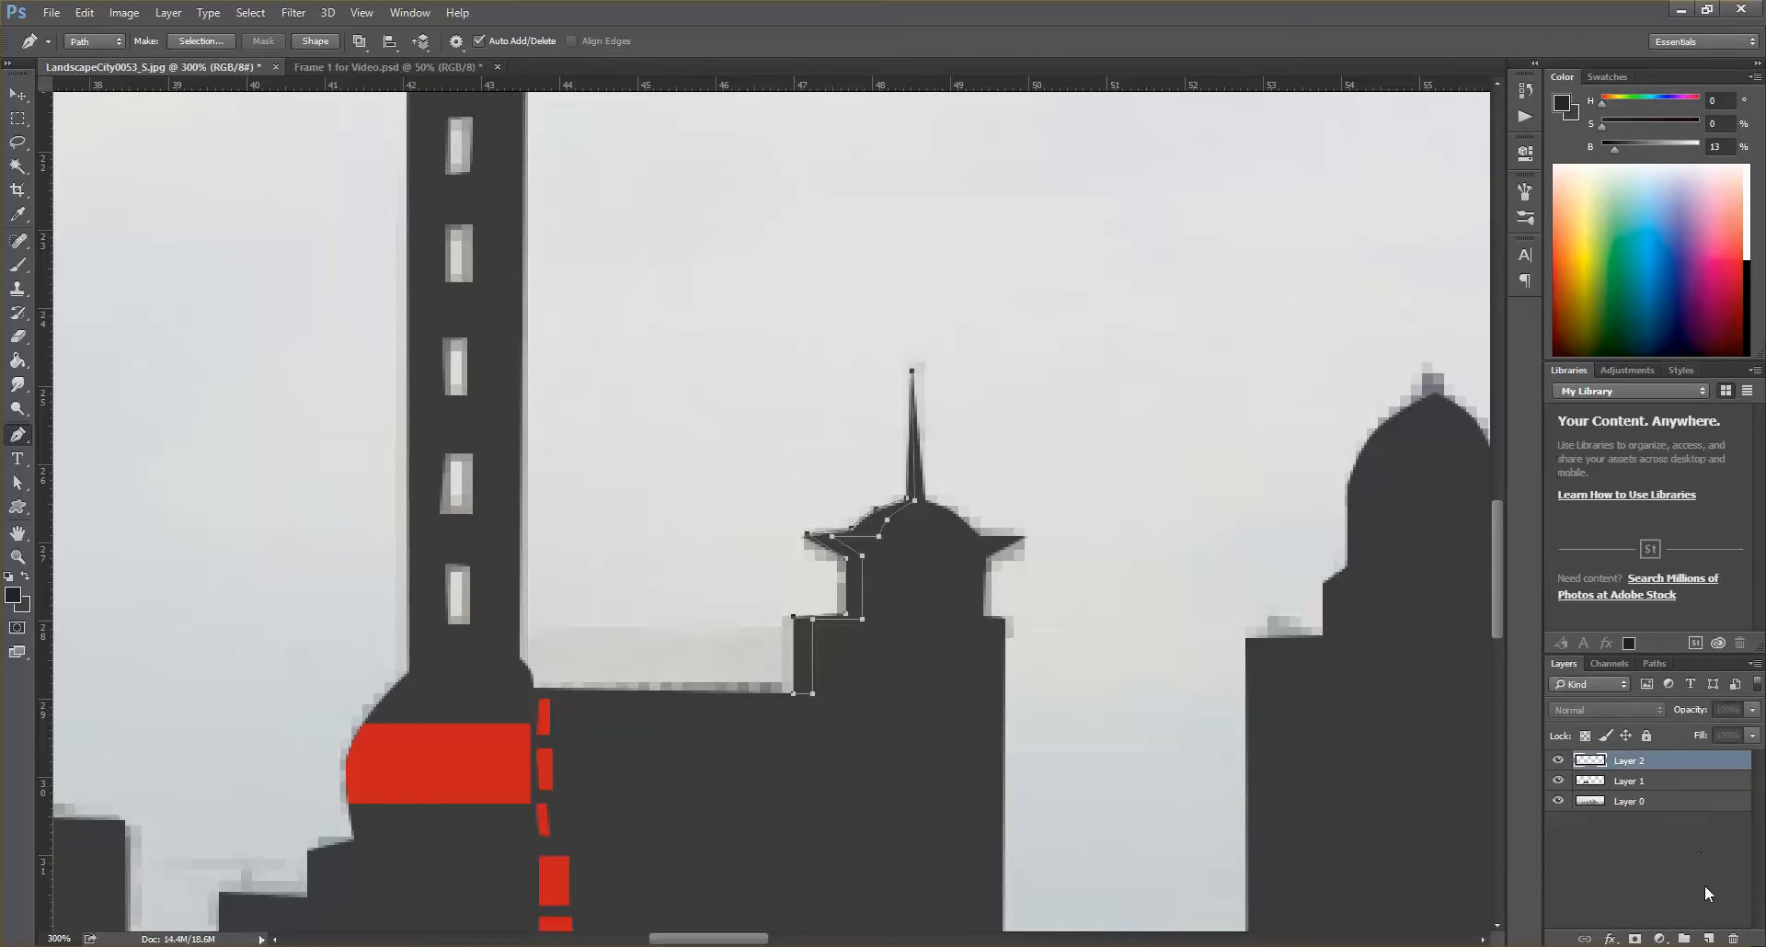
click(1655, 663)
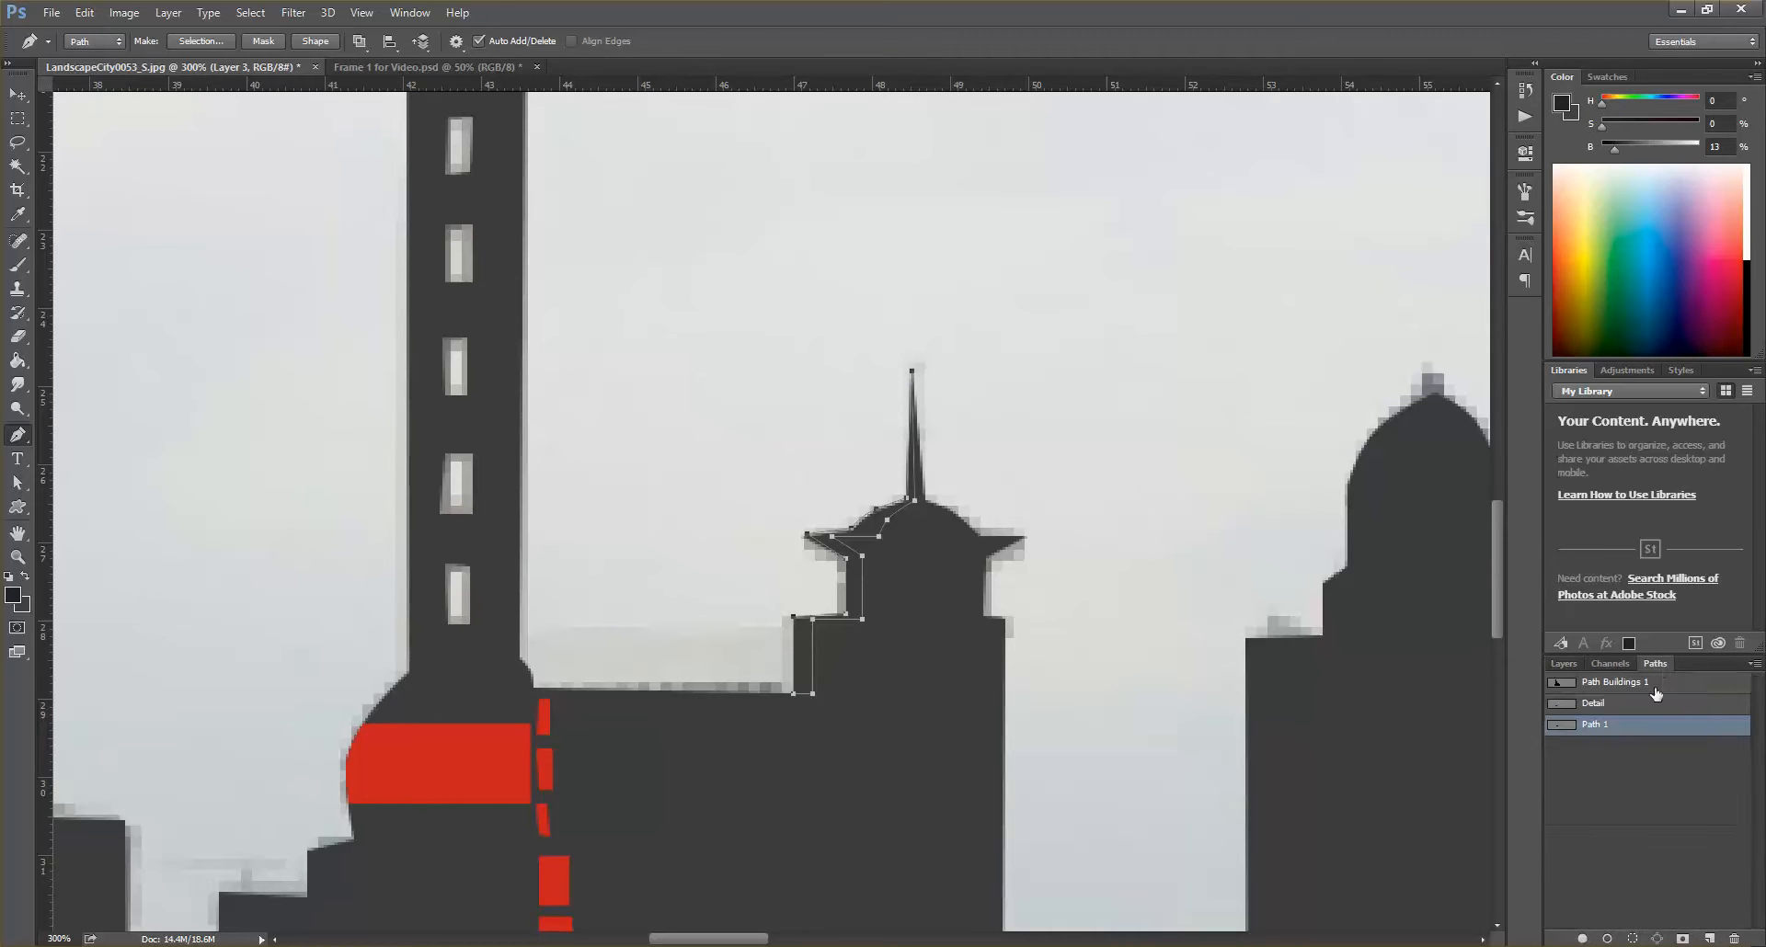
- Fill the saved left-side strip path with black on the new layer and deselect the path
double_click(1623, 727)
click(1664, 730)
double_click(1621, 730)
click(1657, 732)
right_click(1628, 732)
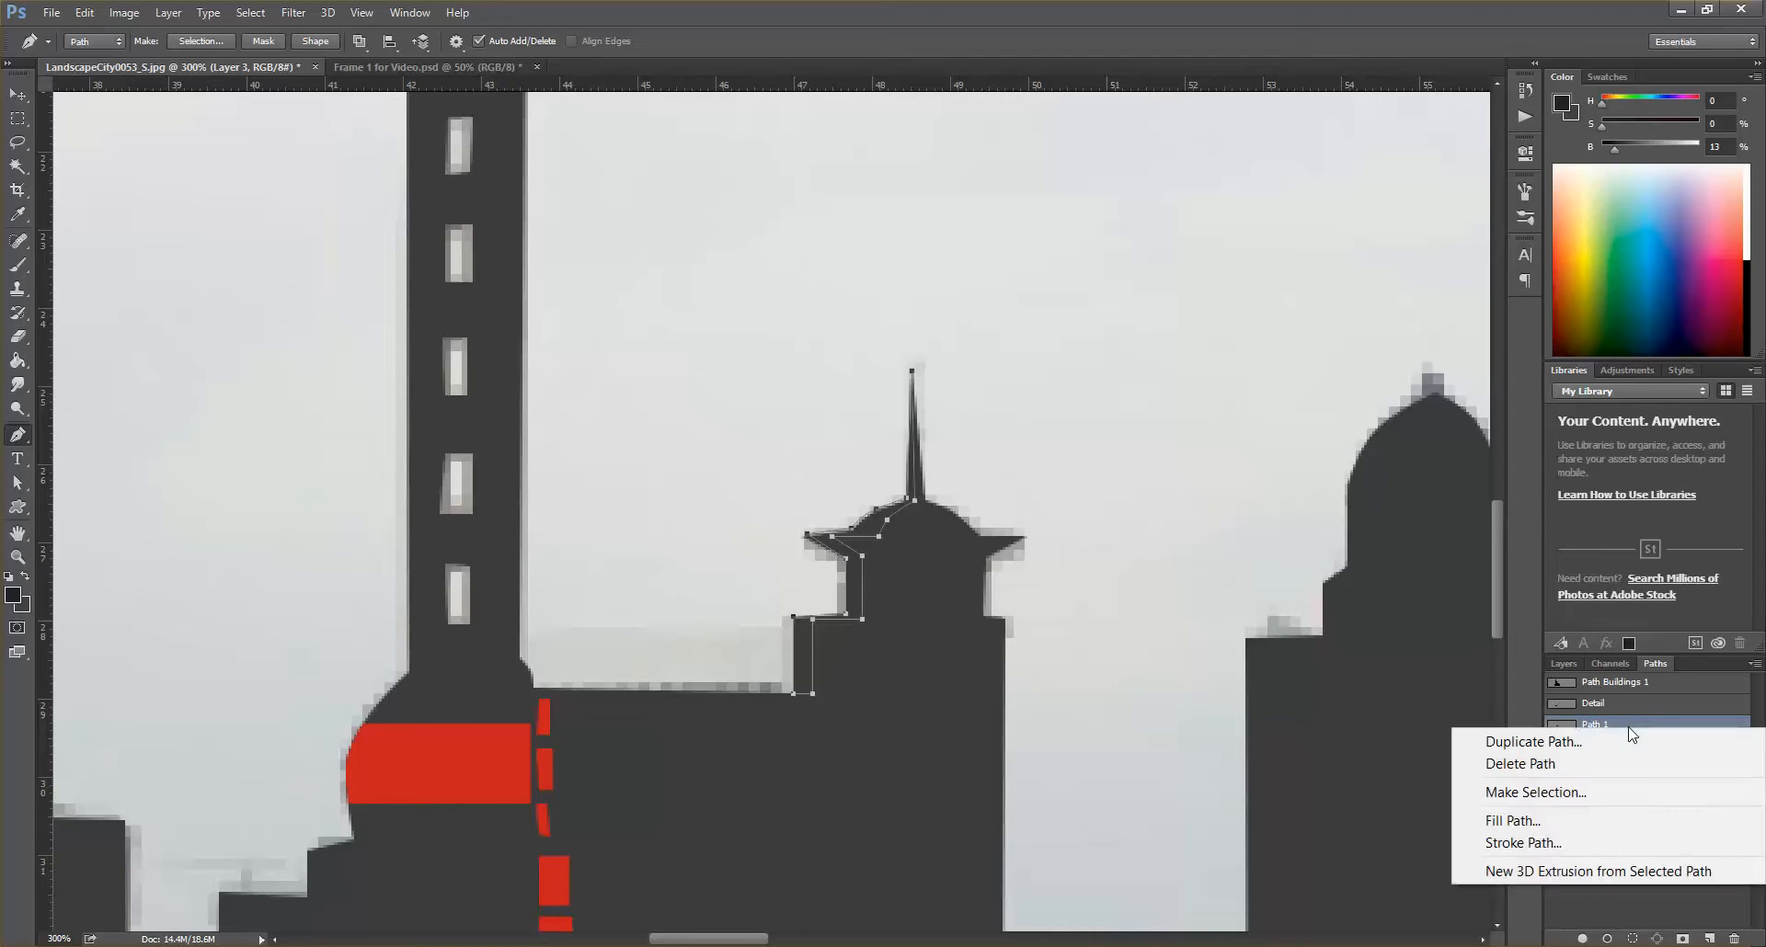
click(1569, 831)
click(883, 272)
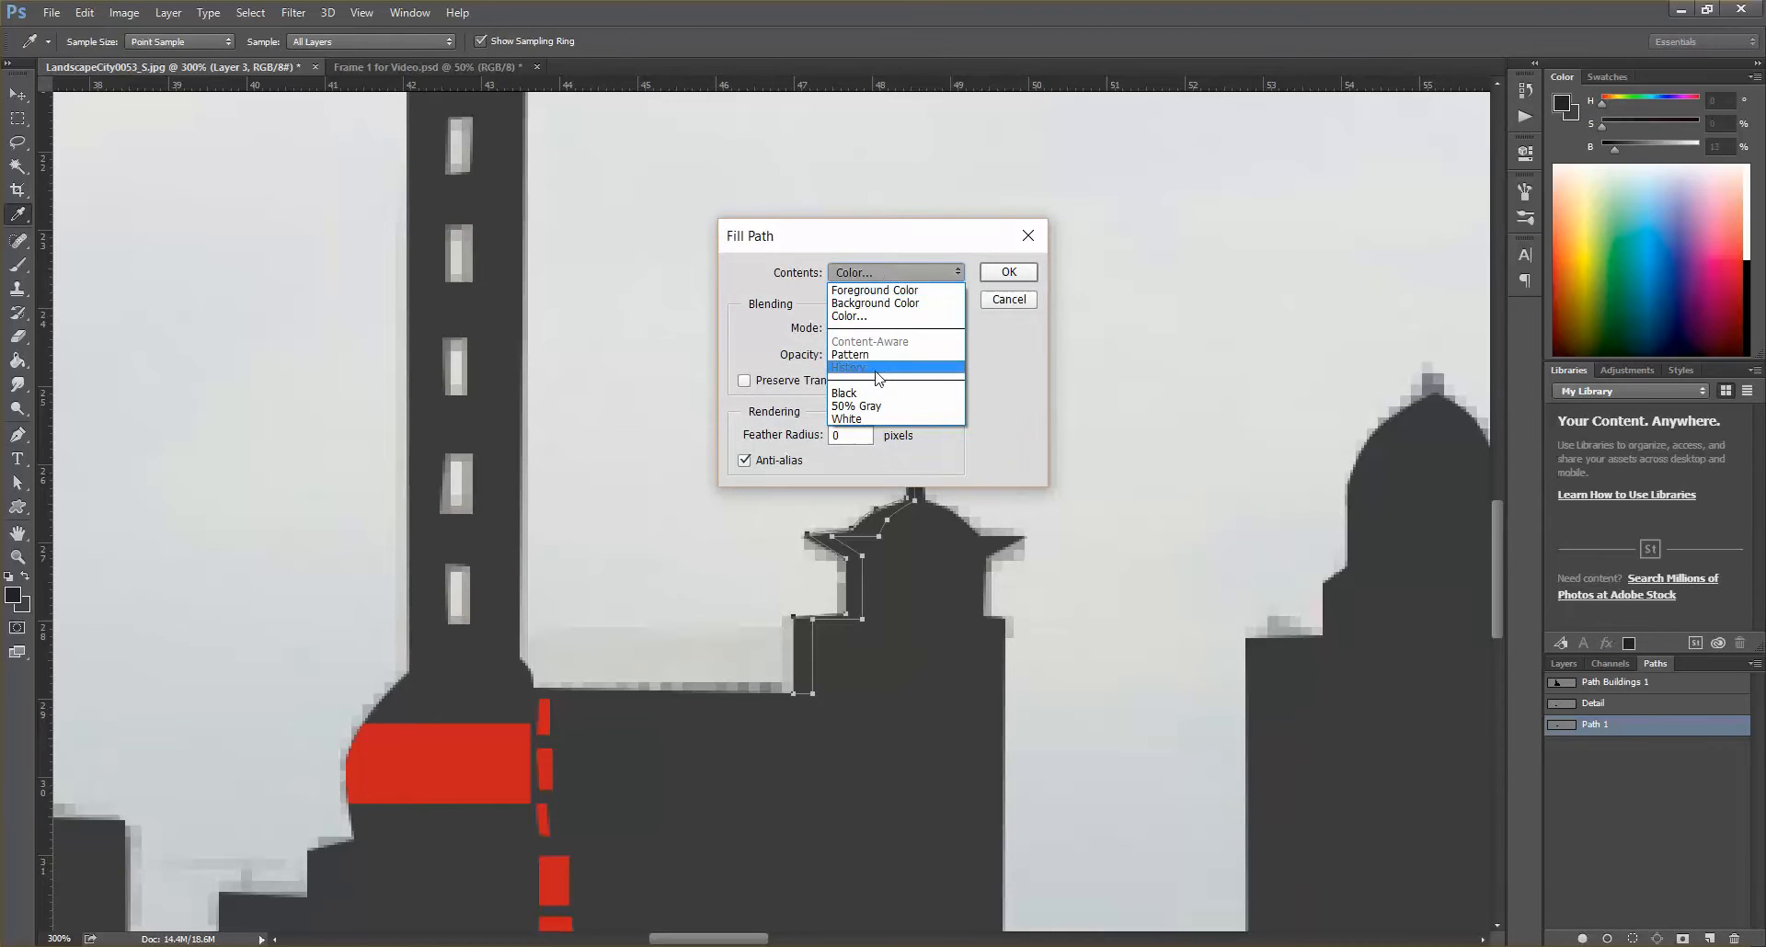
click(843, 393)
click(1008, 273)
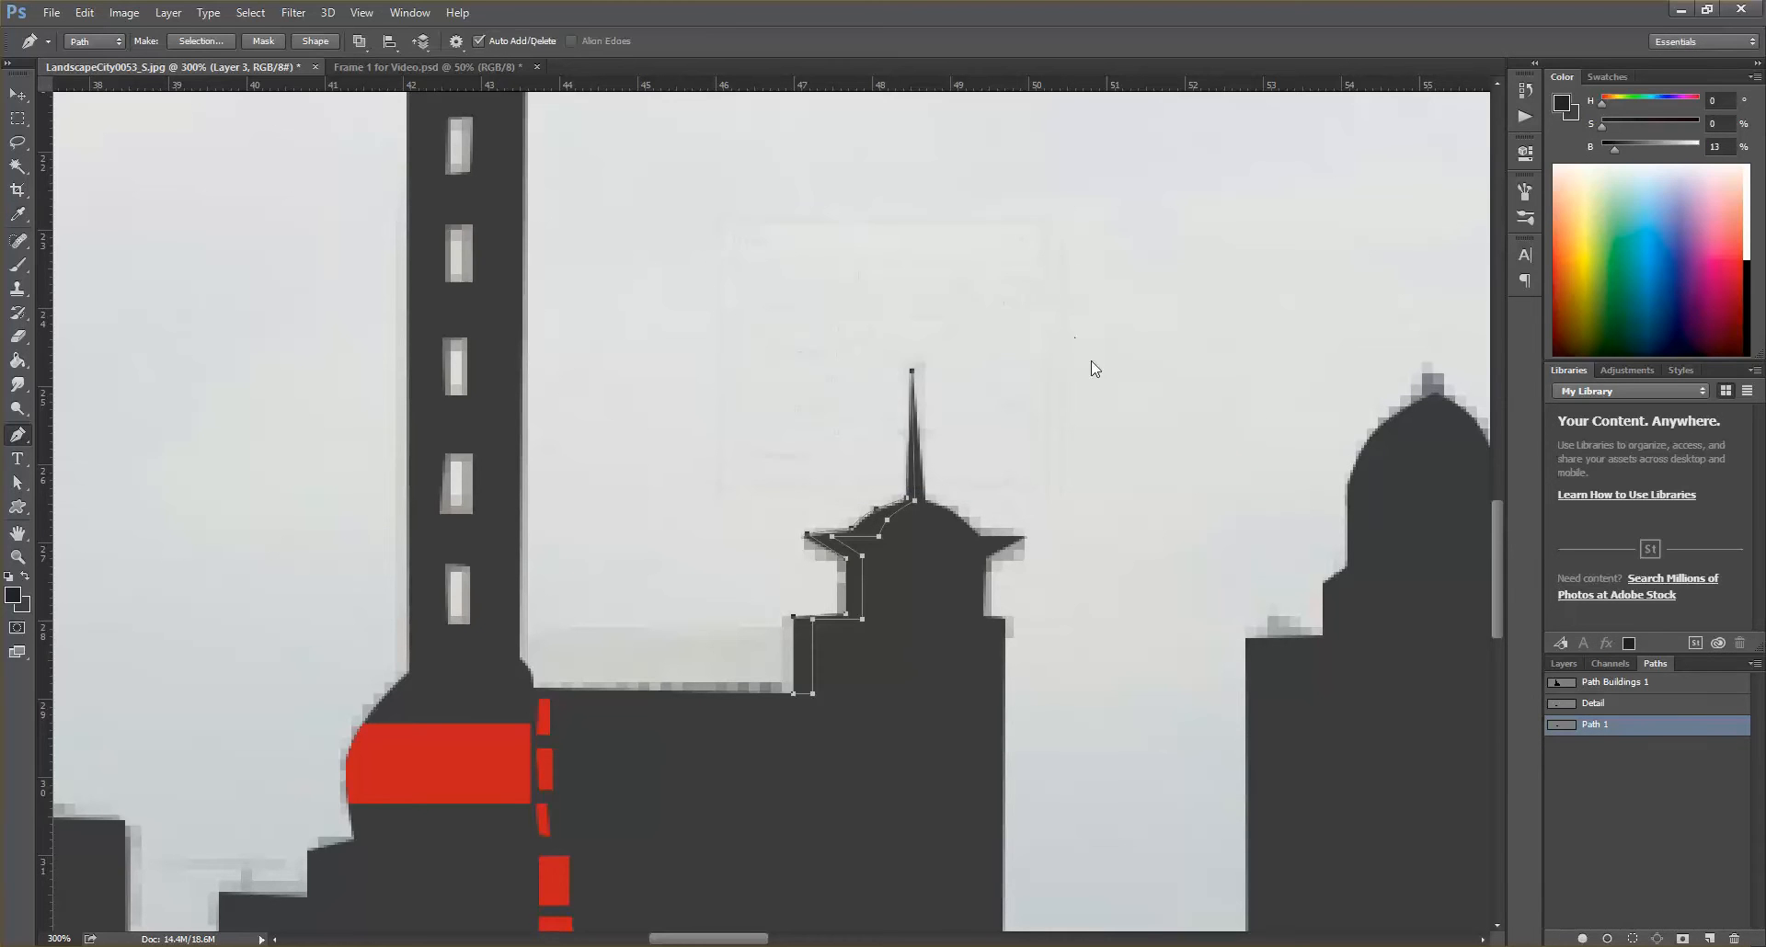
click(17, 94)
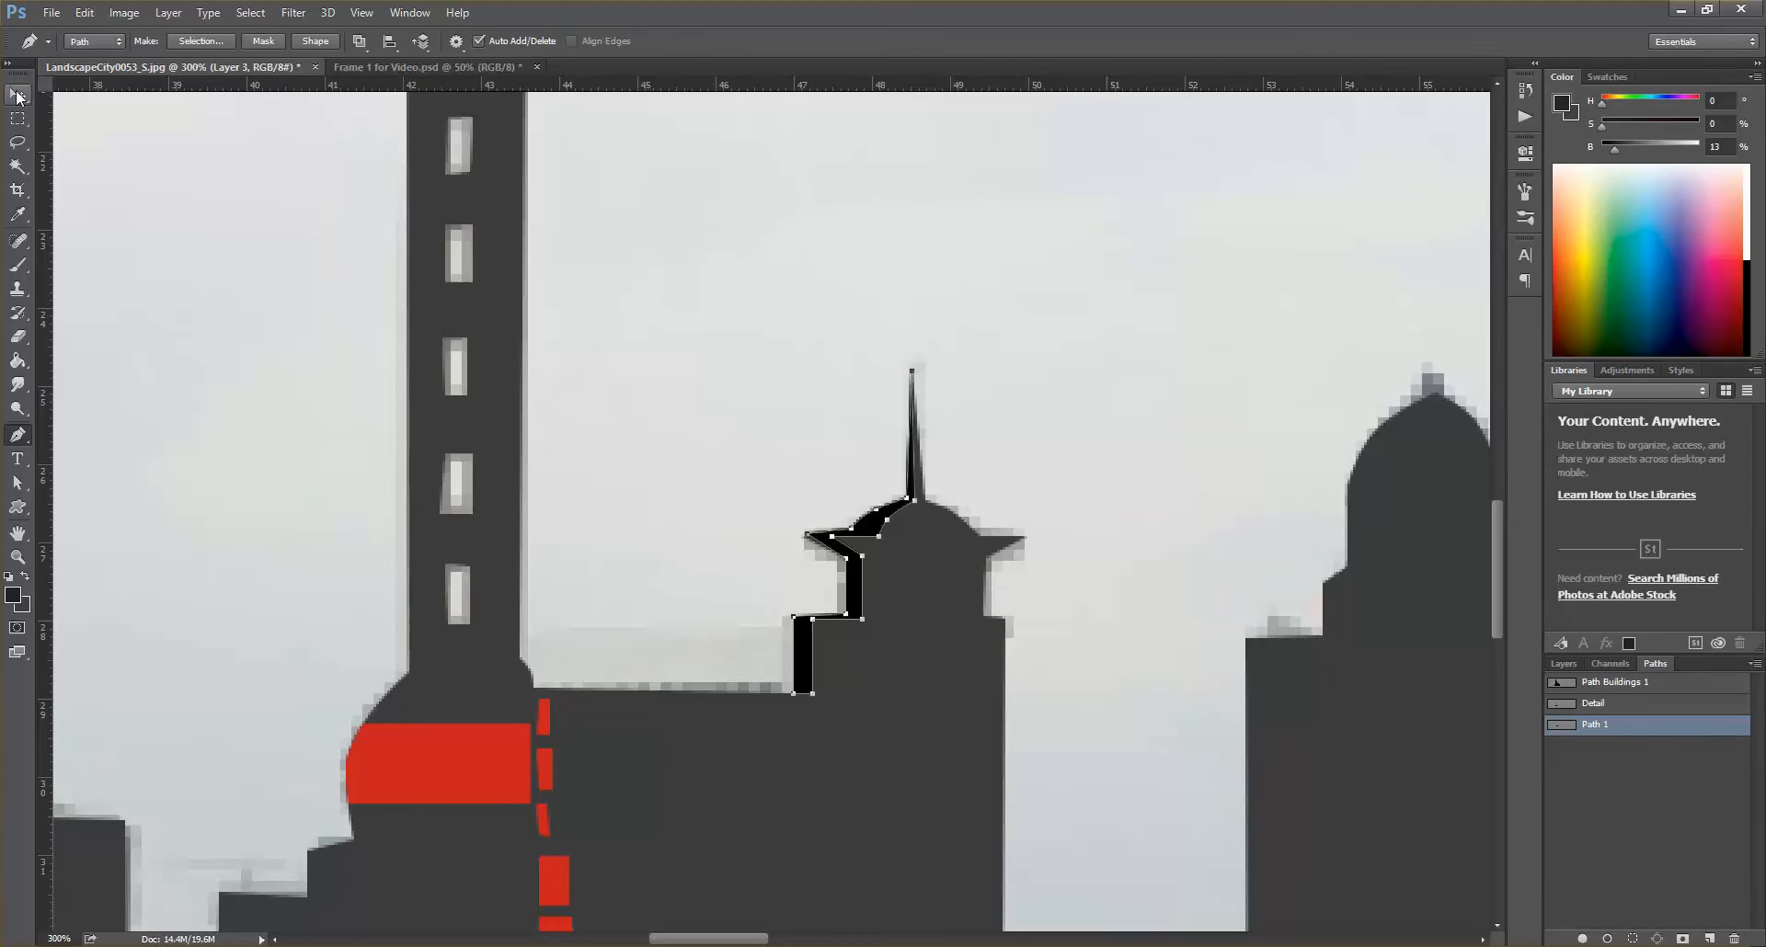
click(1683, 790)
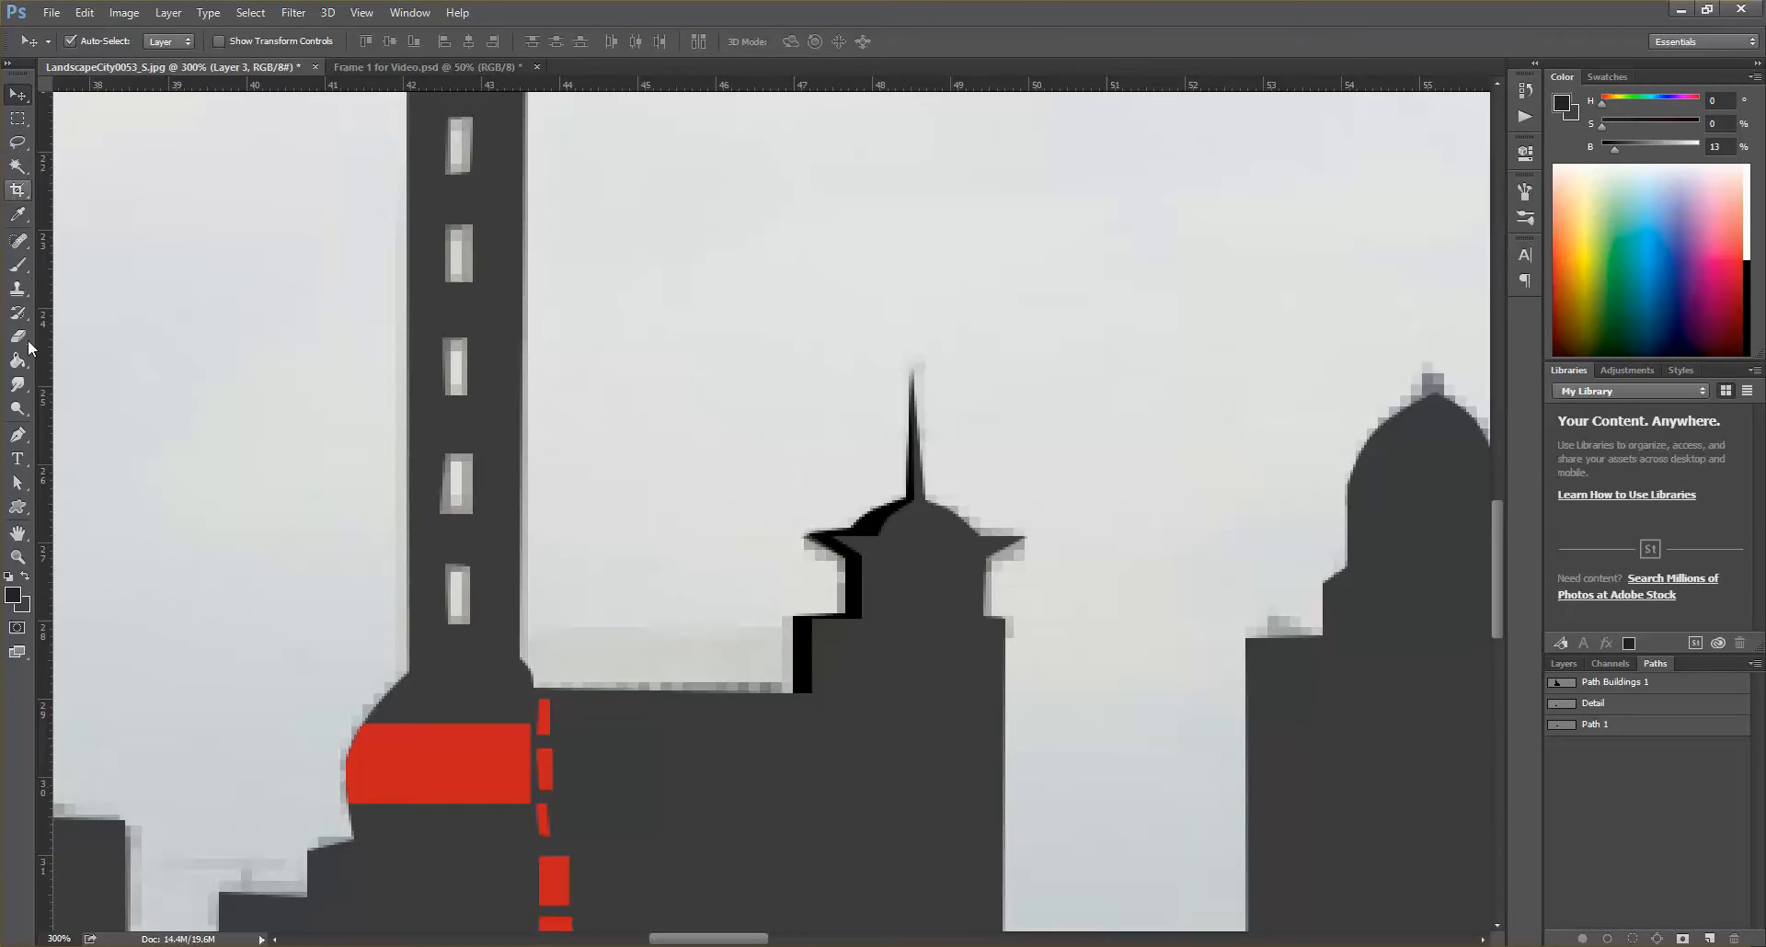
- Start a Pen path at the spire tip and trace the inner edge of a highlight strip down the building's right side
click(18, 435)
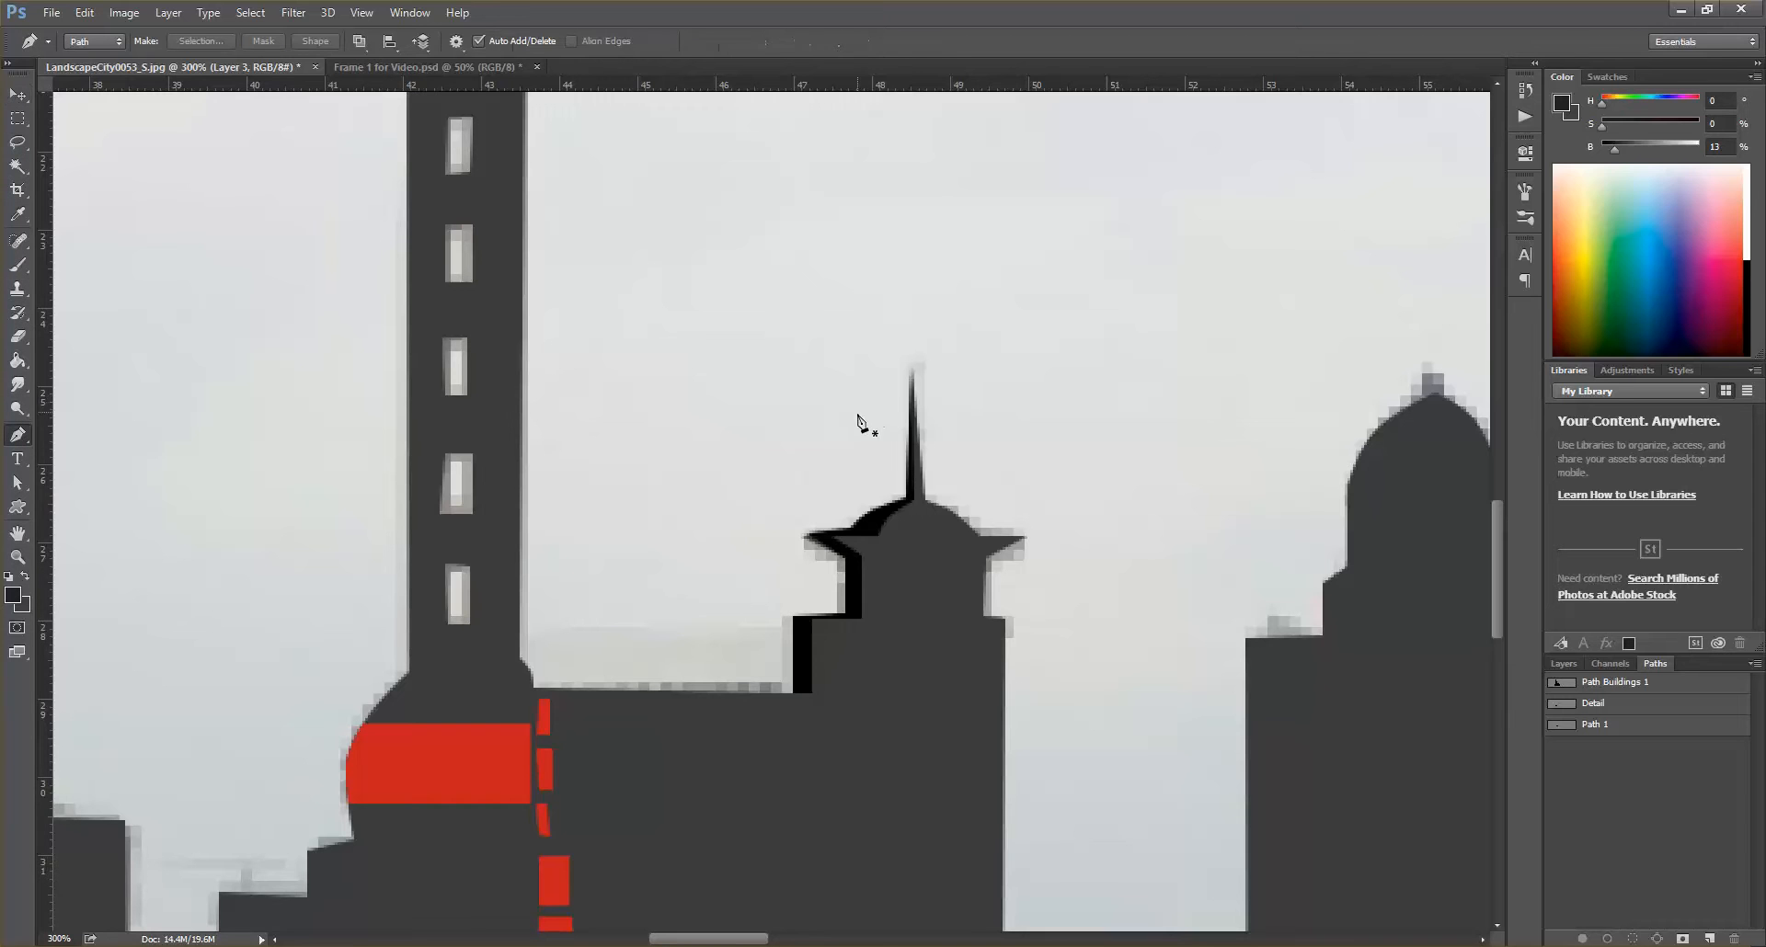
click(912, 372)
click(920, 500)
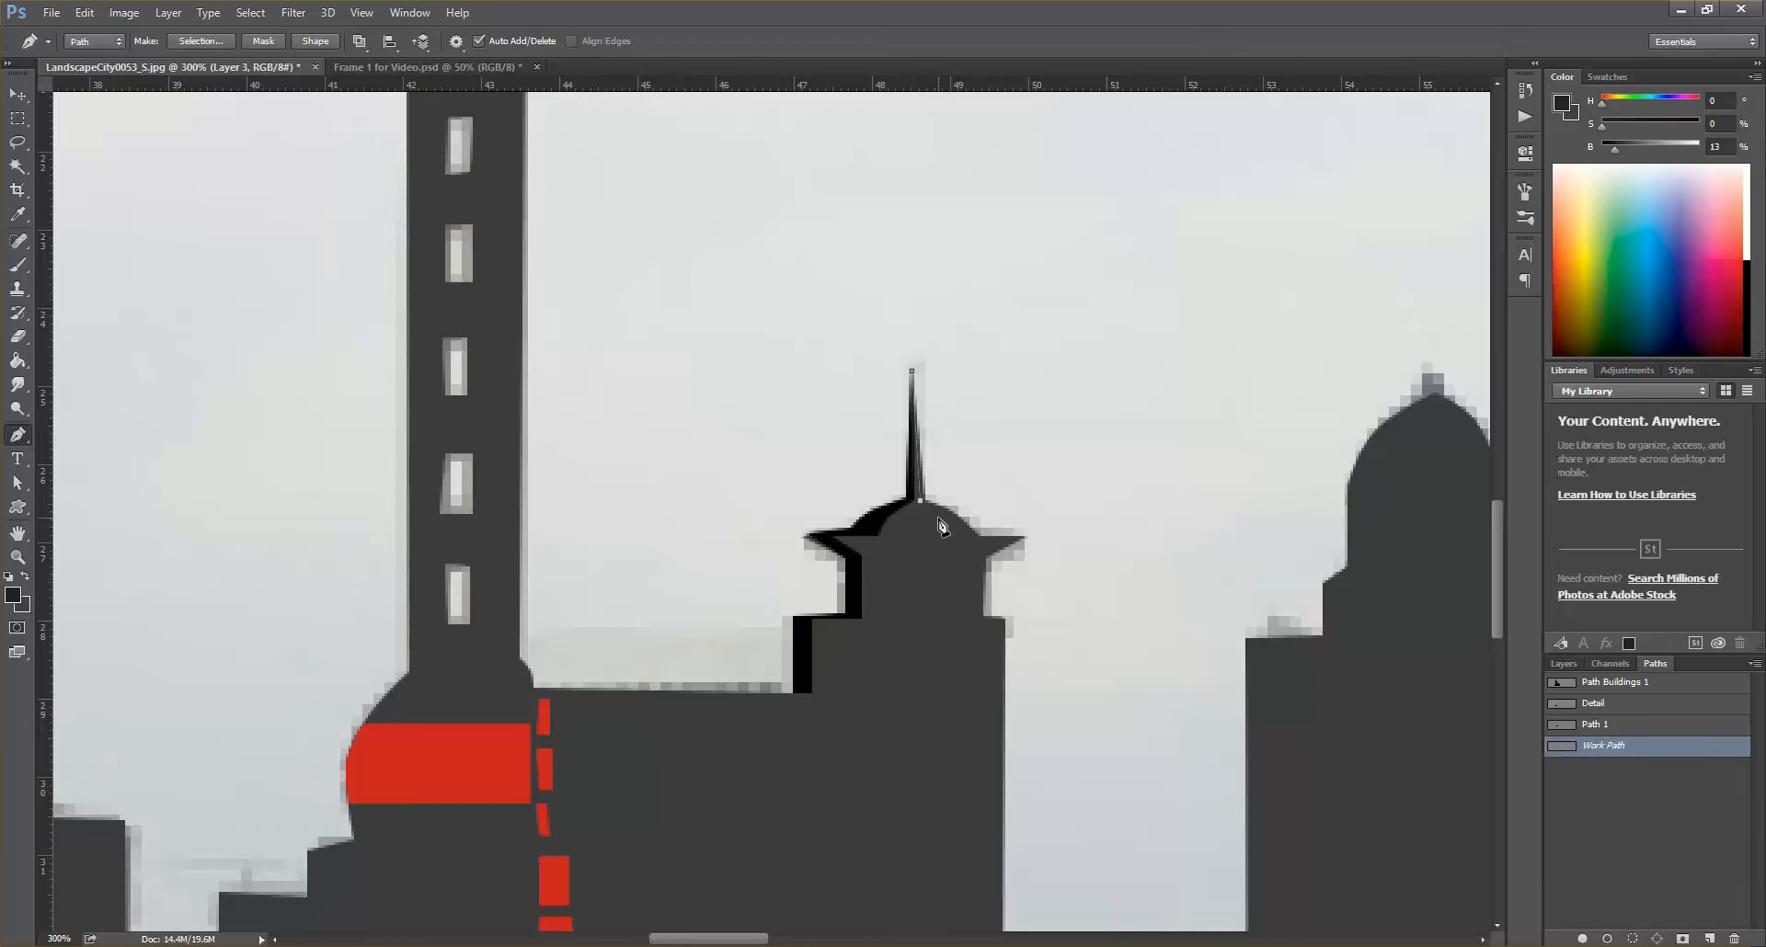
drag(942, 518, 959, 532)
click(964, 542)
click(1011, 542)
click(974, 555)
click(974, 614)
click(975, 619)
click(974, 622)
click(997, 623)
click(997, 689)
- Trace the strip's outer edge back up to the spire tip to close it, and save the work path under its default name
click(1008, 691)
click(1008, 615)
click(995, 618)
click(984, 617)
click(1030, 537)
click(981, 535)
click(911, 372)
double_click(1632, 748)
key(Return)
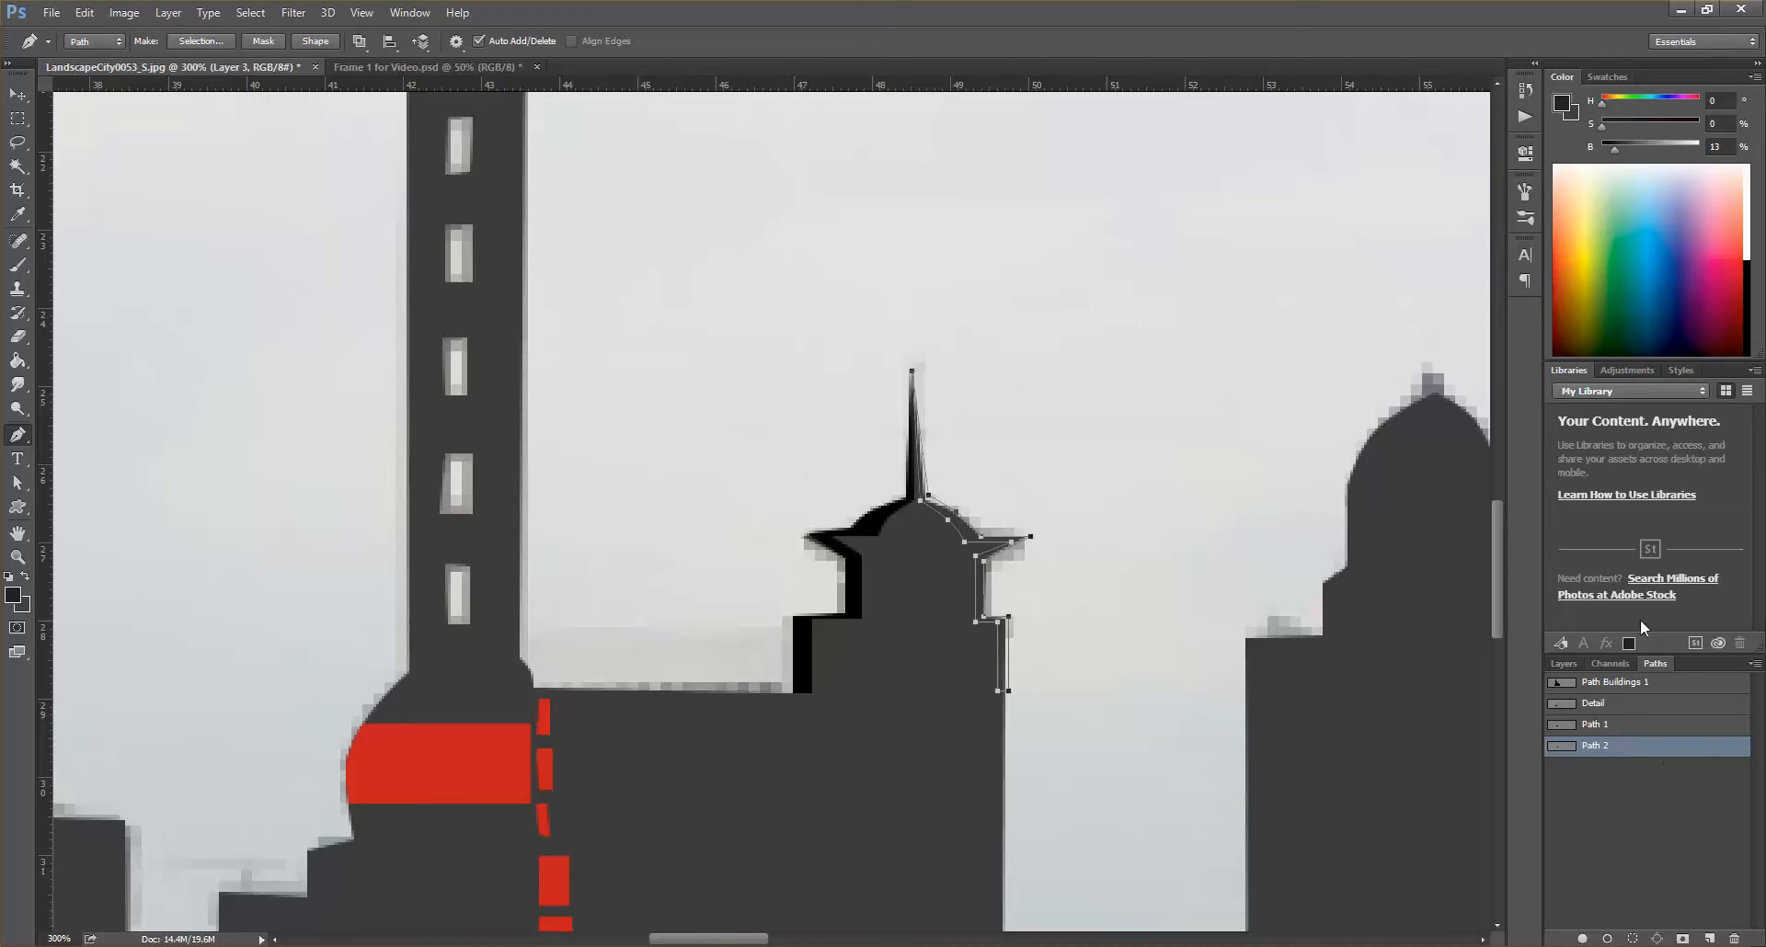
- Add a new layer above Layer 3 and open the fill settings for Path 2
click(1563, 663)
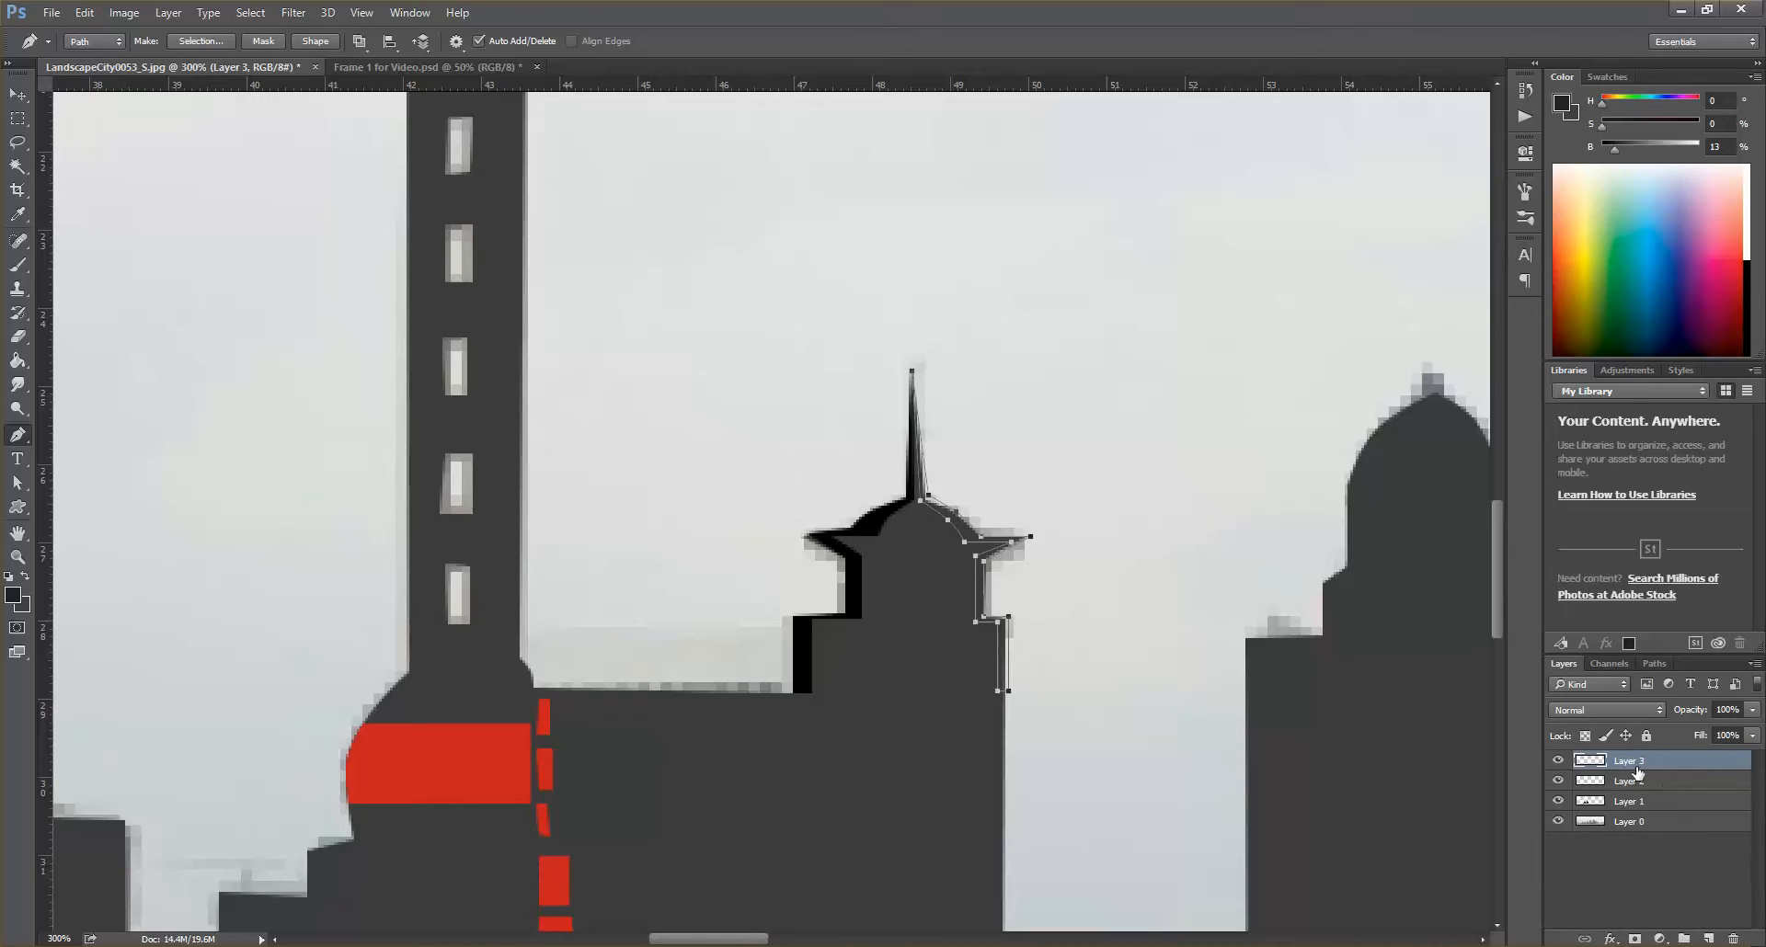
click(1709, 938)
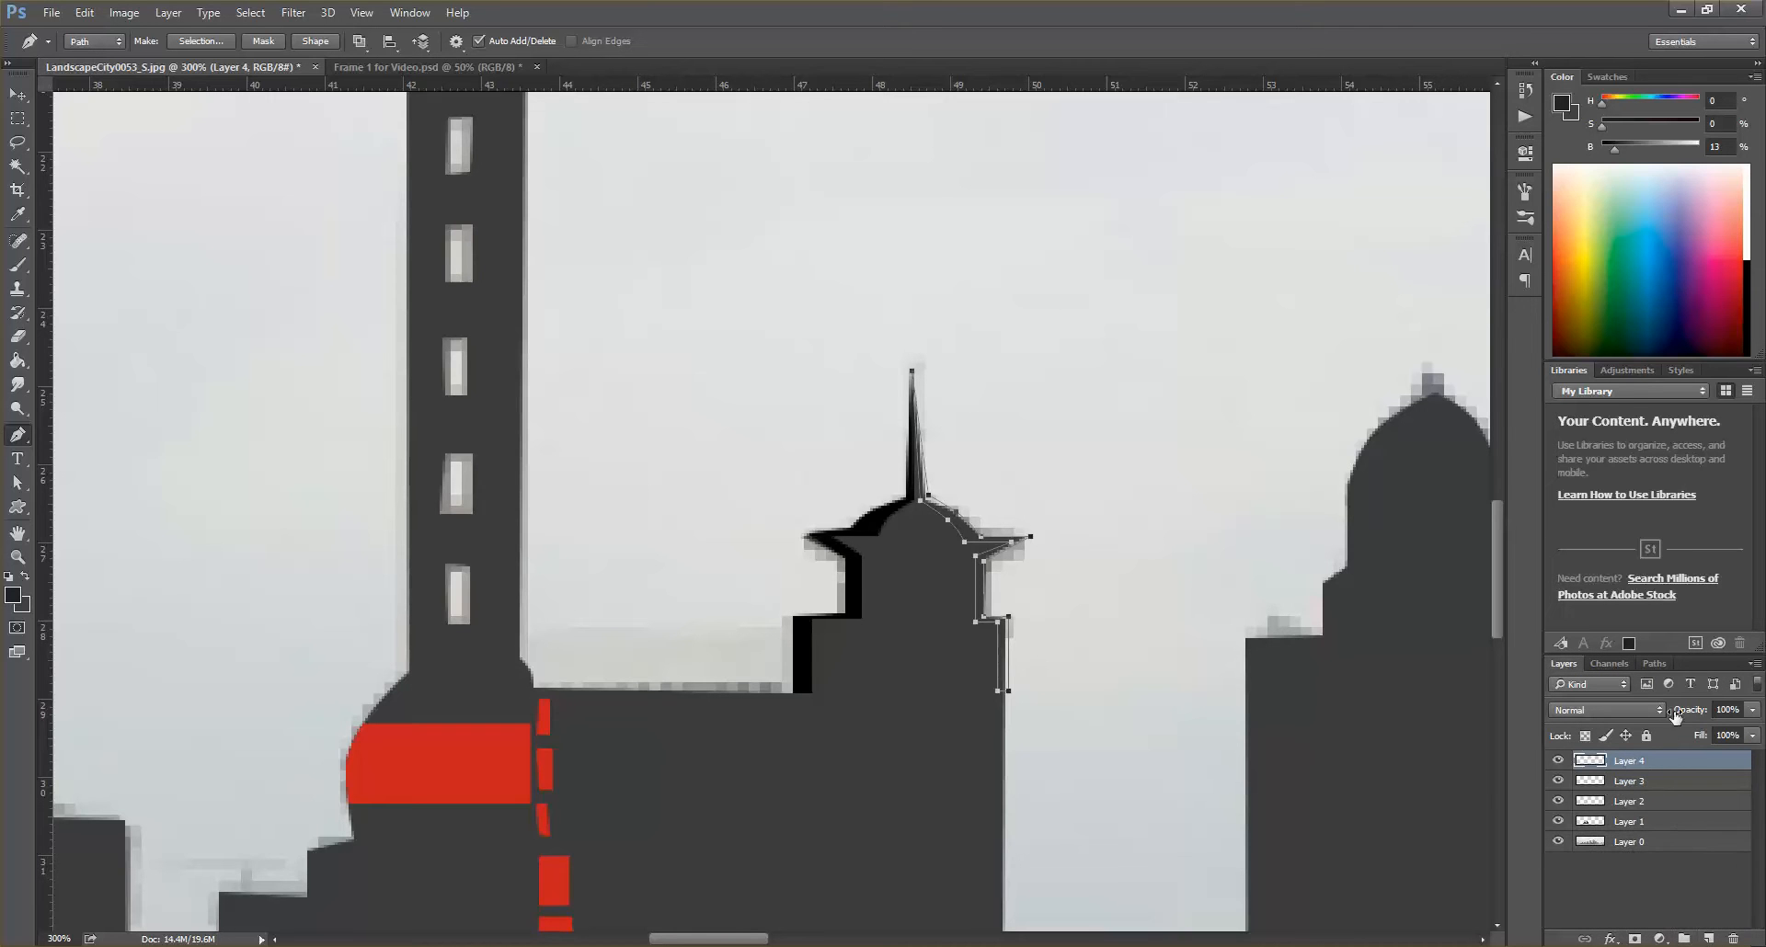
click(1653, 663)
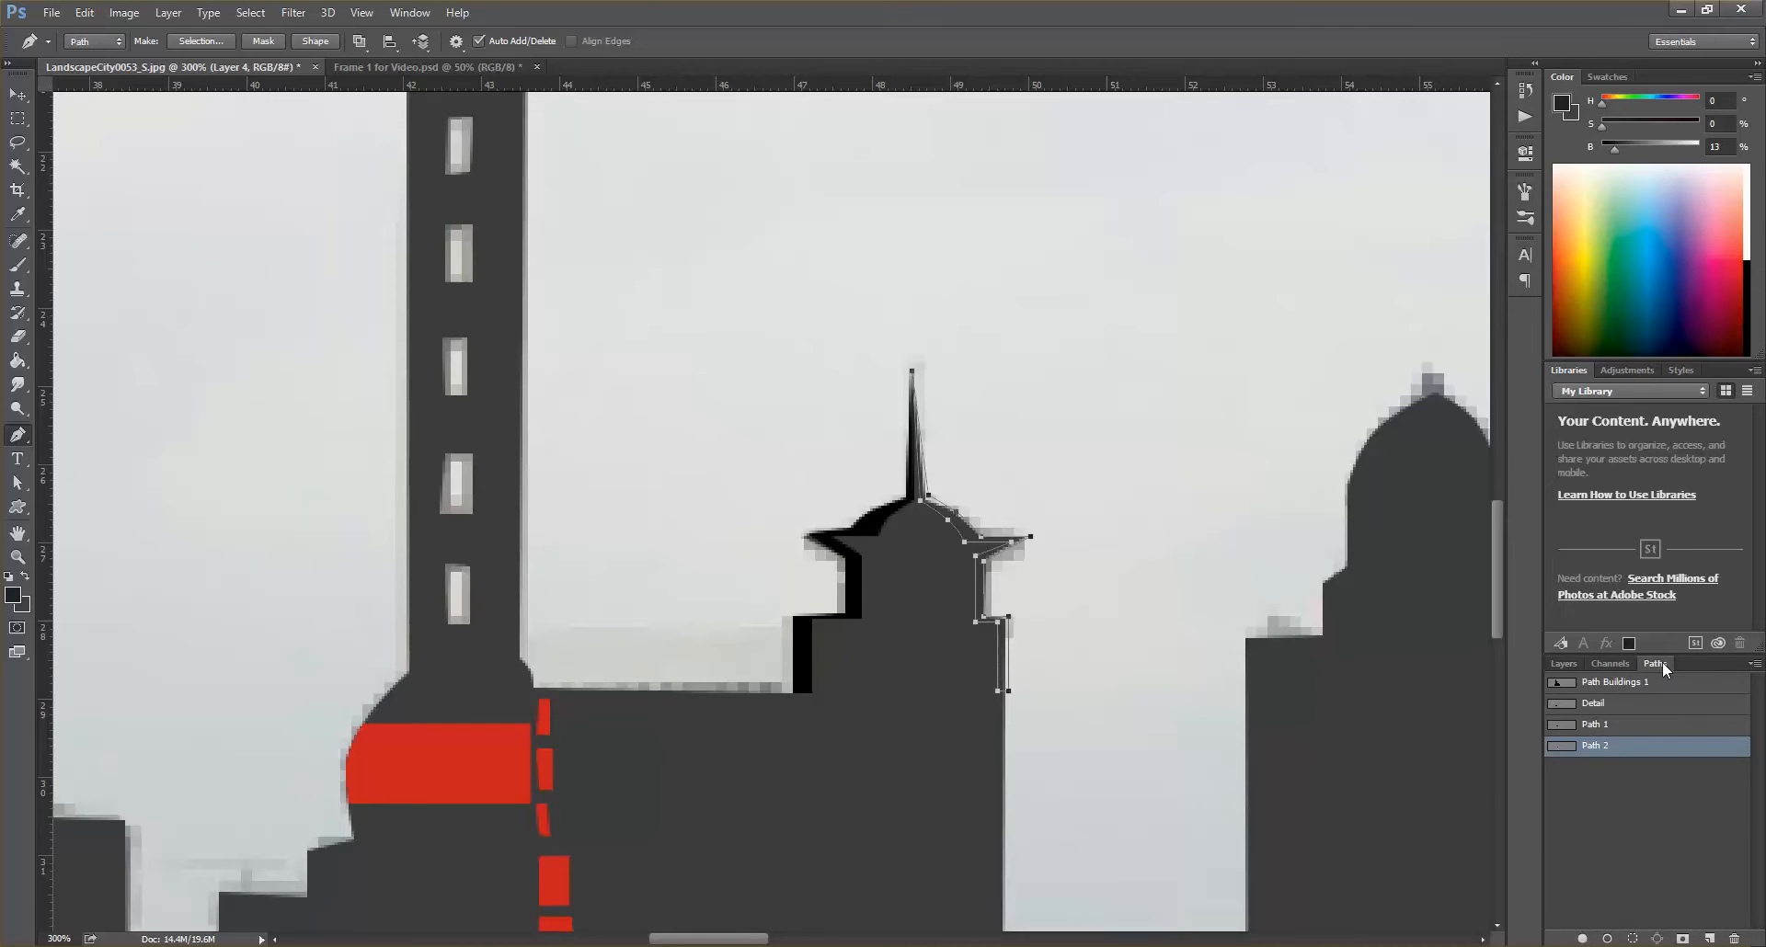
right_click(1657, 756)
click(1546, 848)
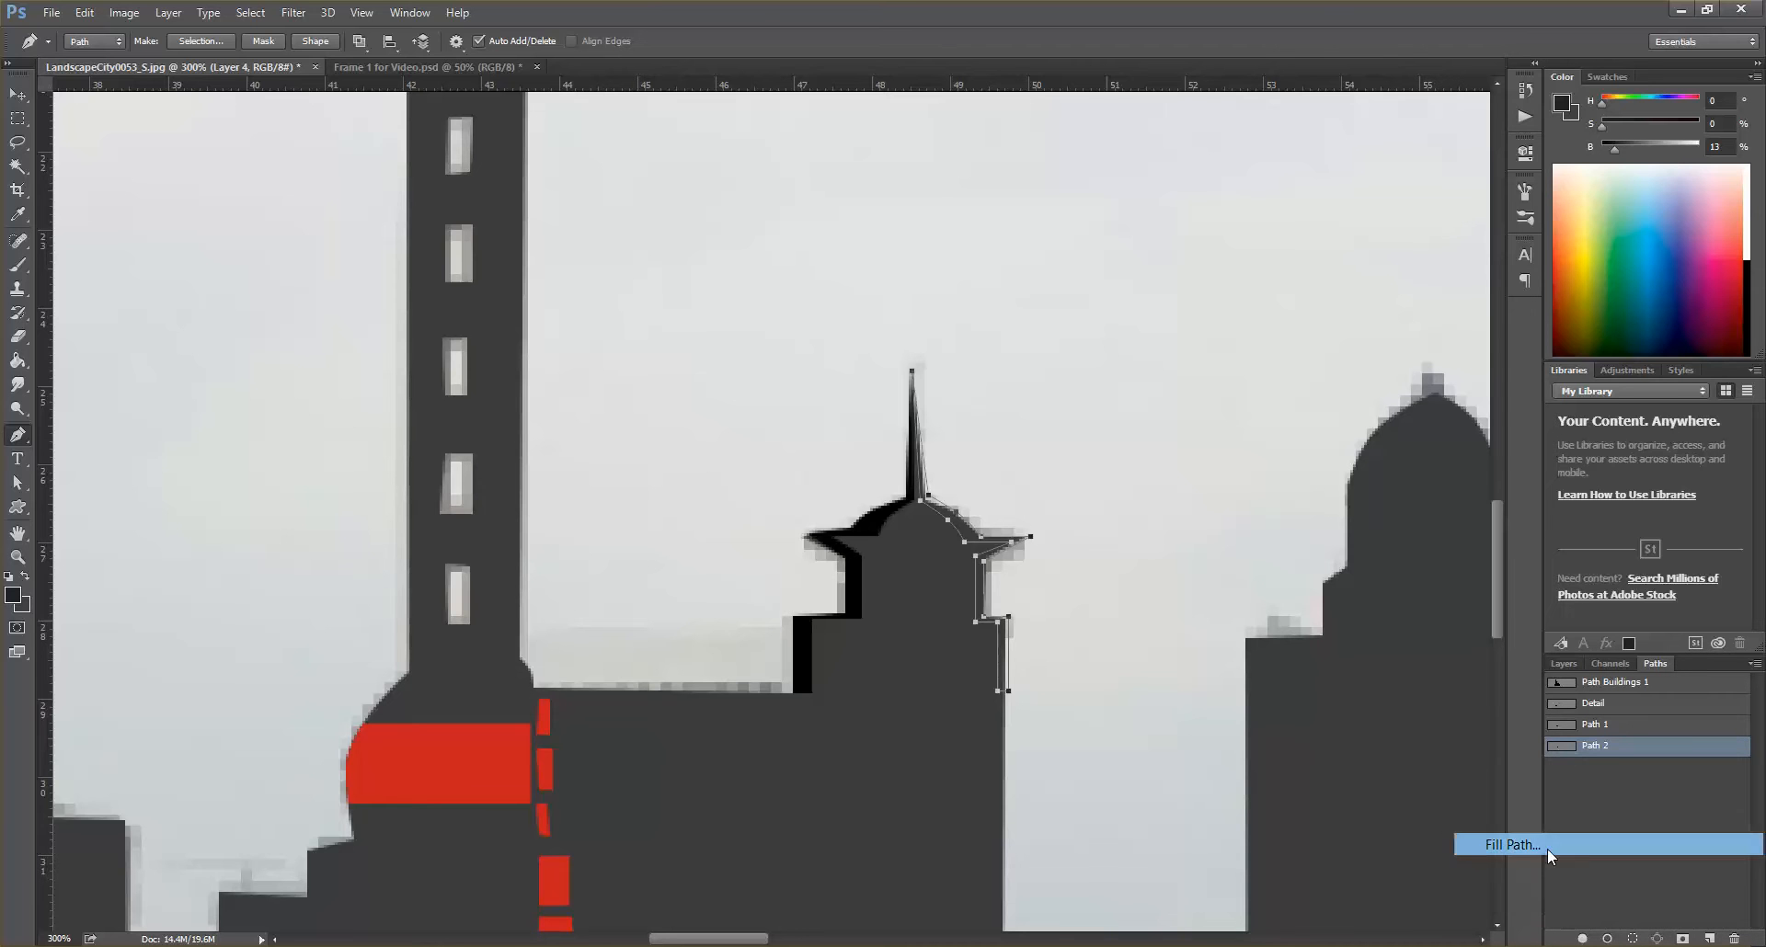
click(883, 272)
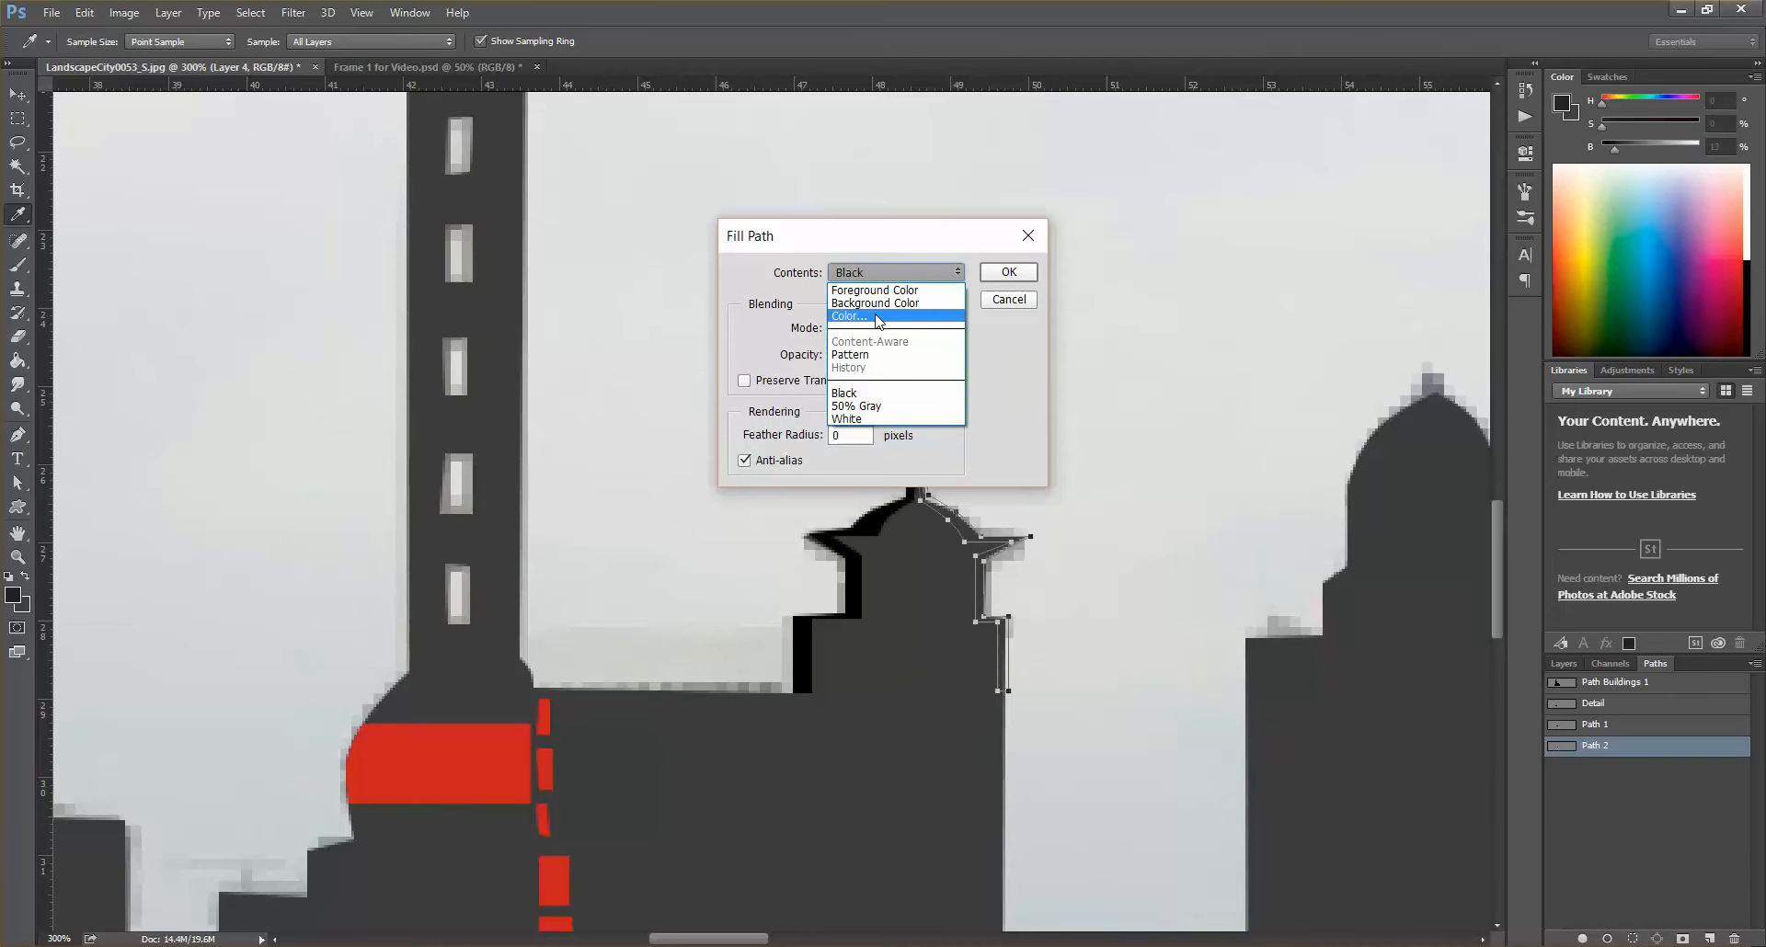
click(876, 315)
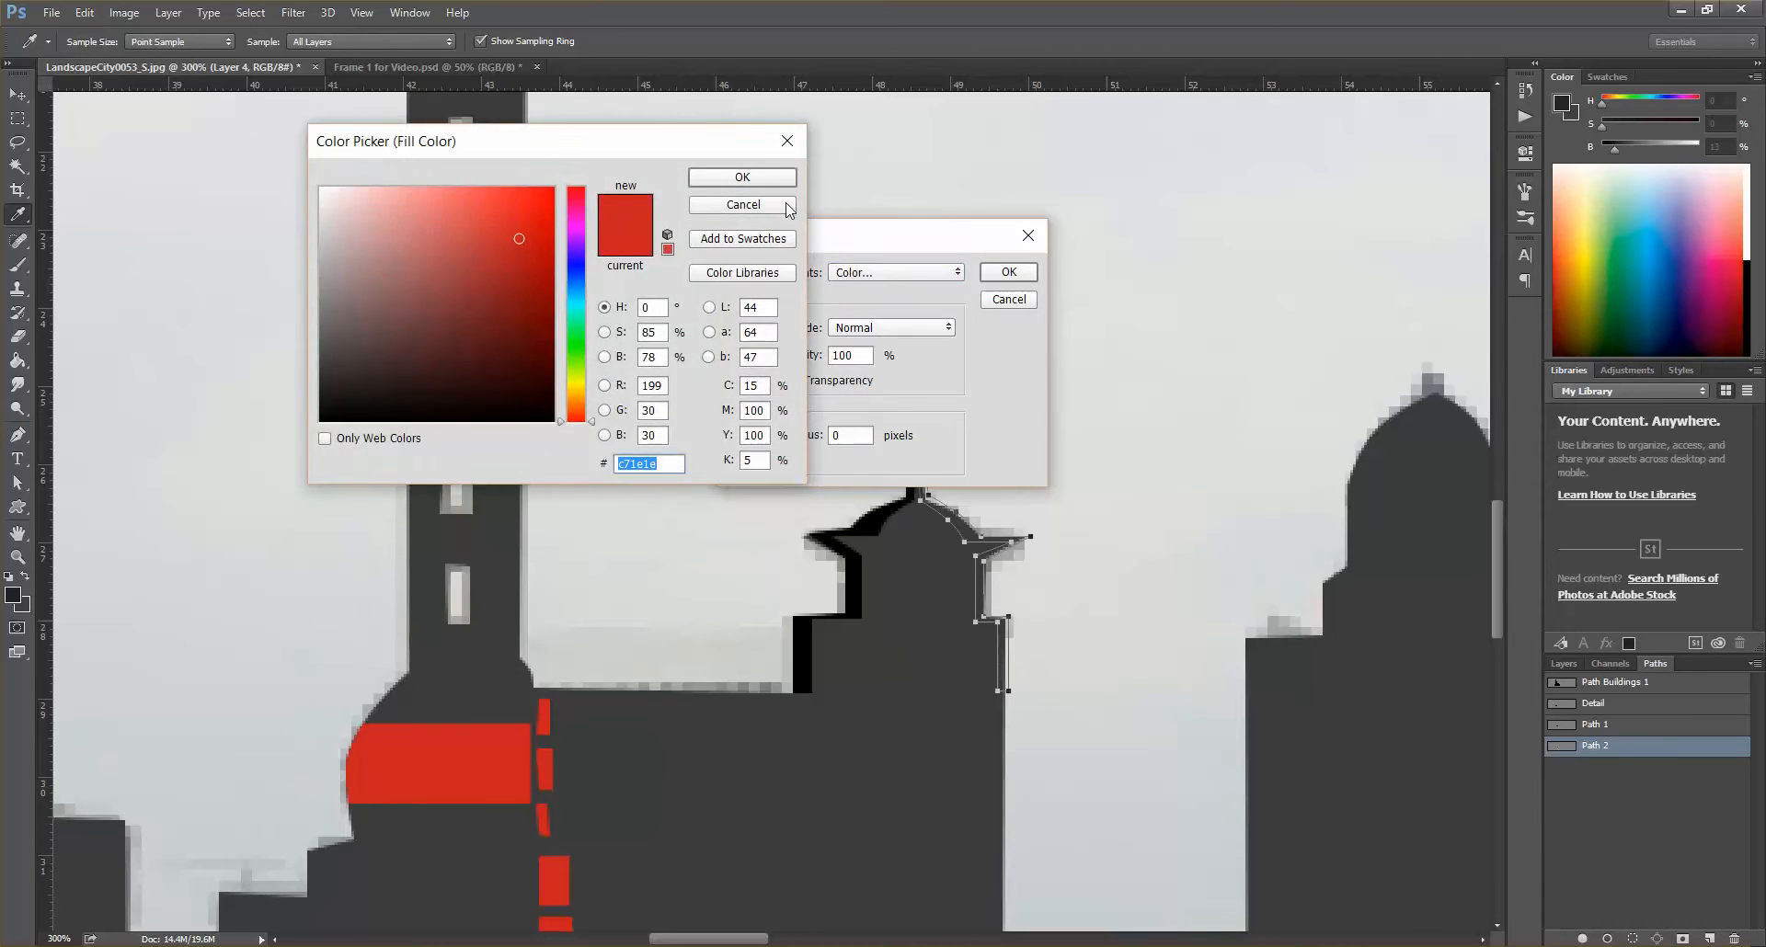
click(787, 205)
- Fill the right-side strip path with white and deselect the path
click(919, 272)
click(891, 411)
click(1008, 276)
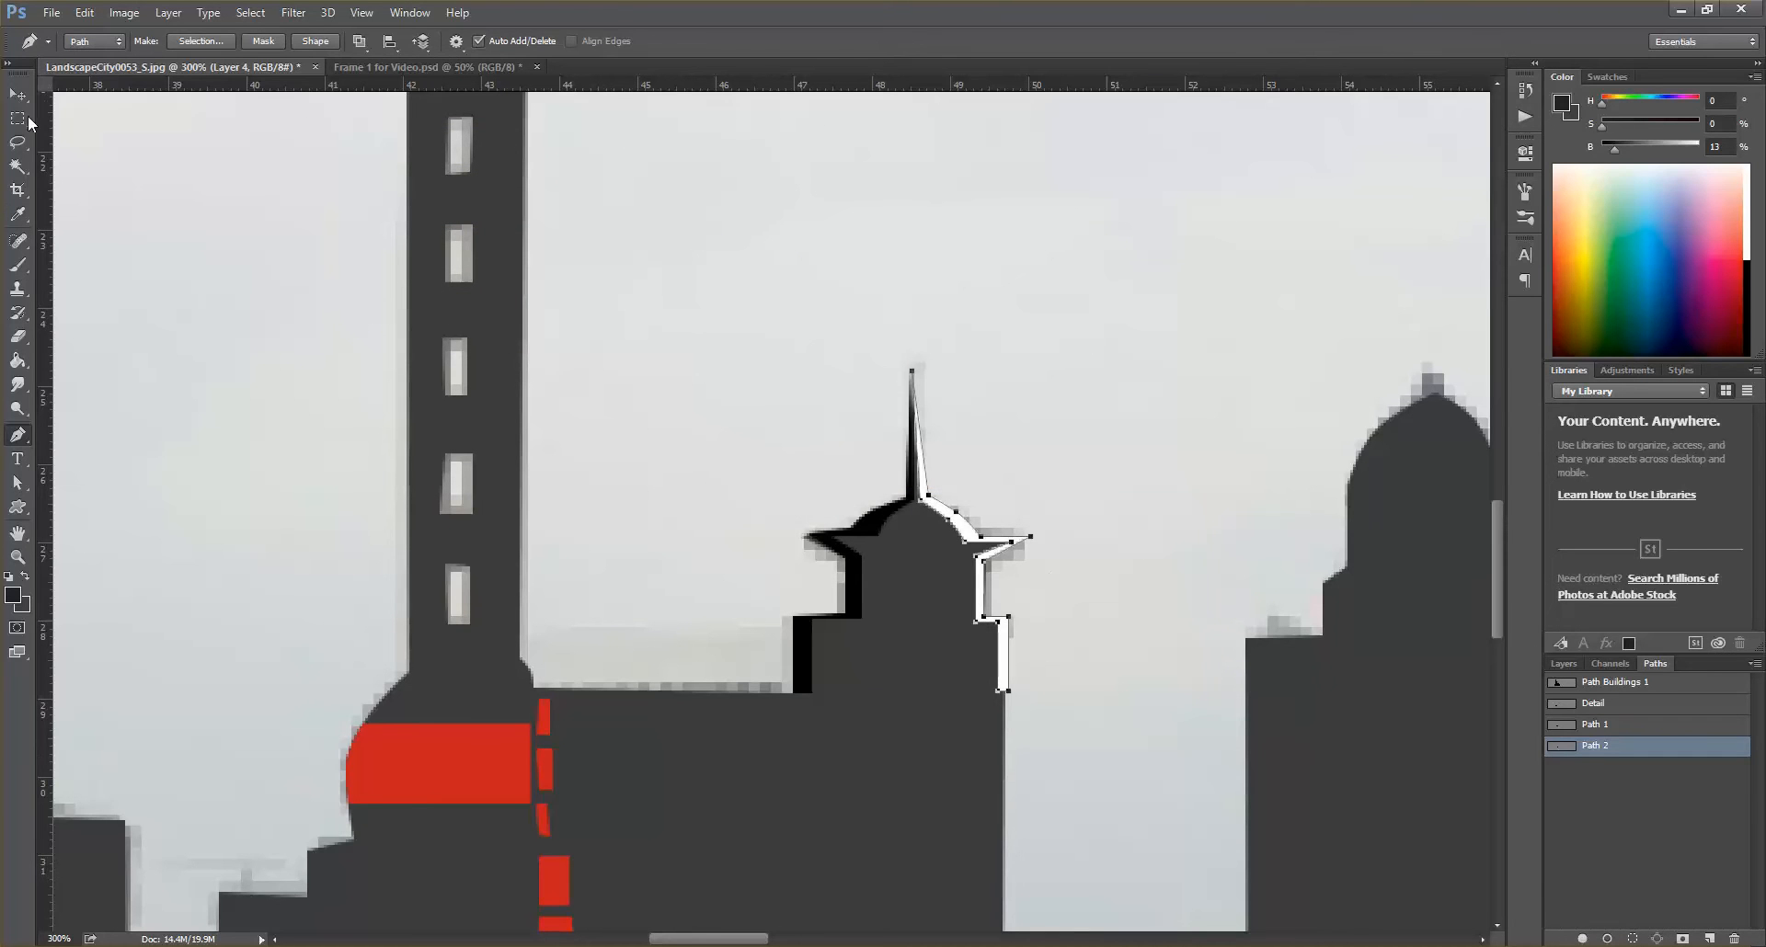
key(v)
click(1590, 780)
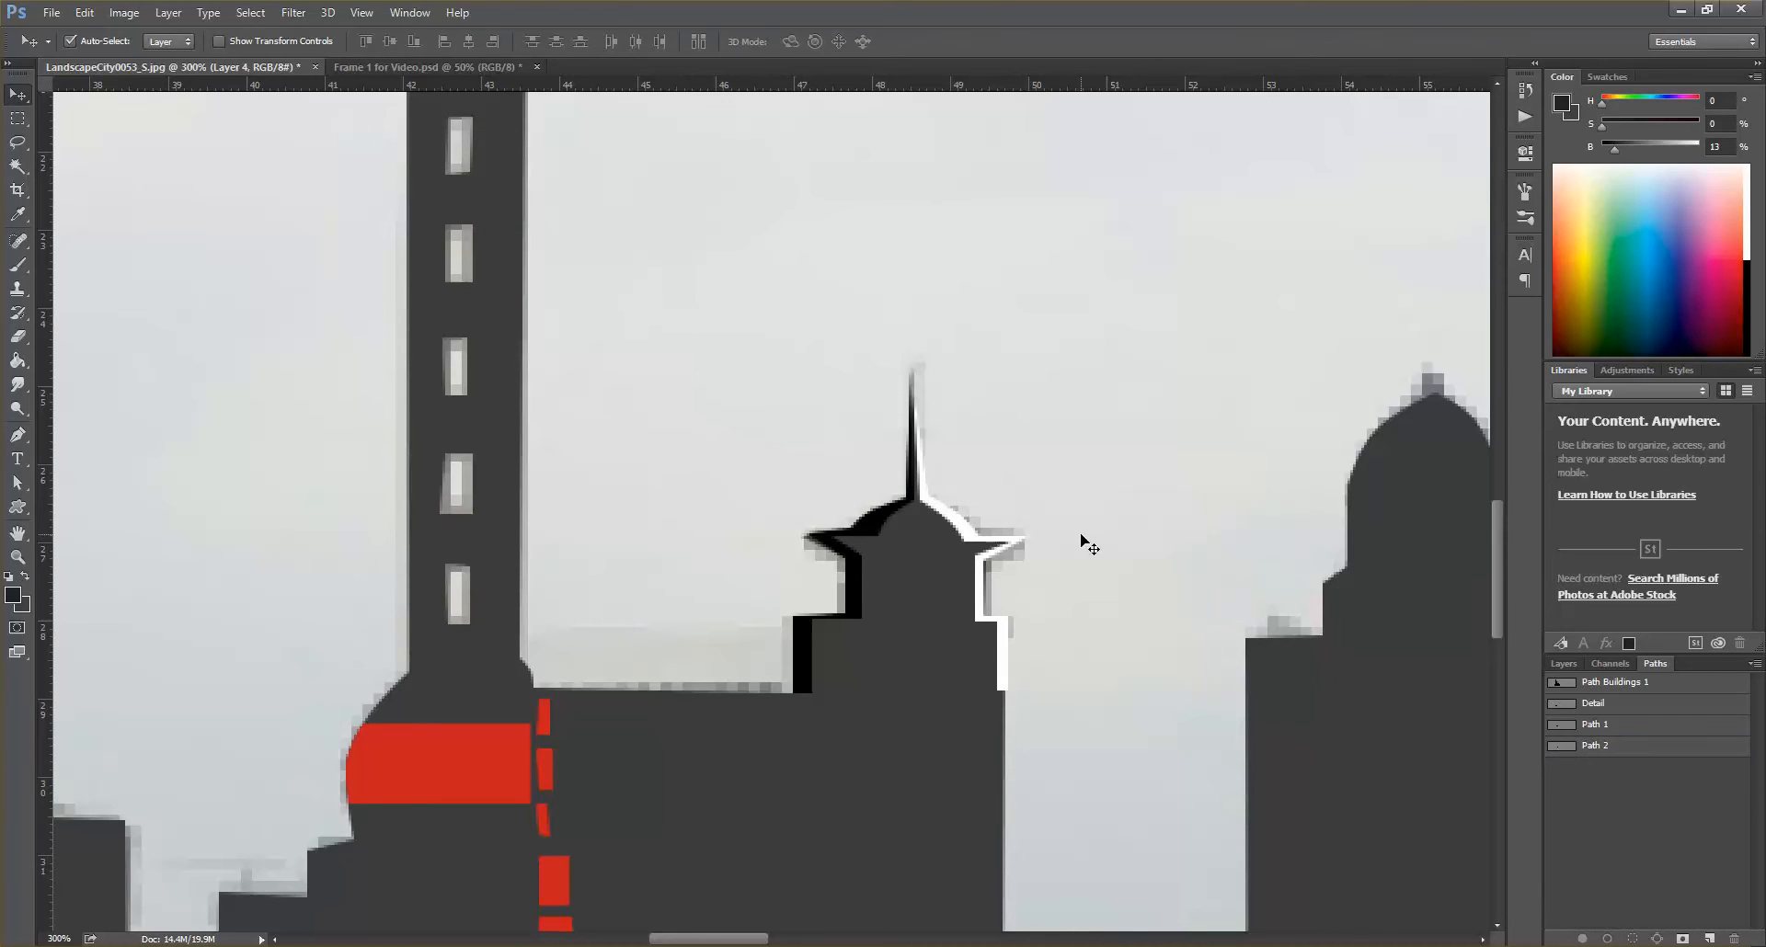
- Hide the city photo on Layer 0 and place a new layer directly above it, beneath Layer 1
click(1564, 663)
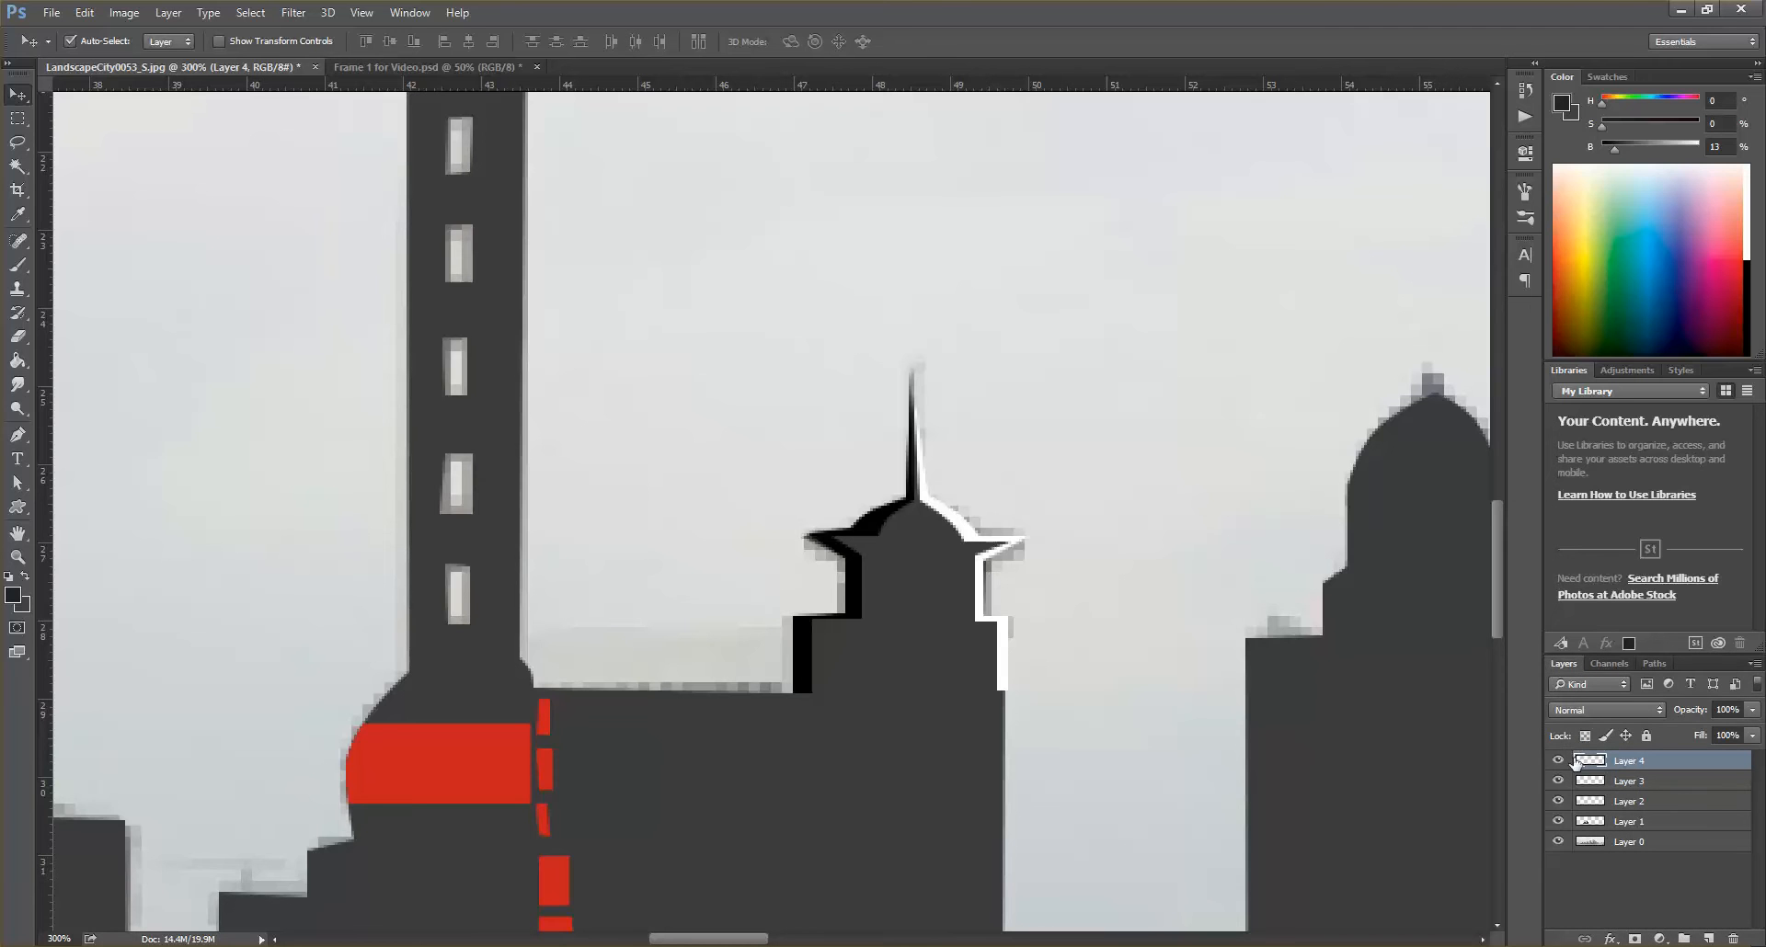
click(1558, 841)
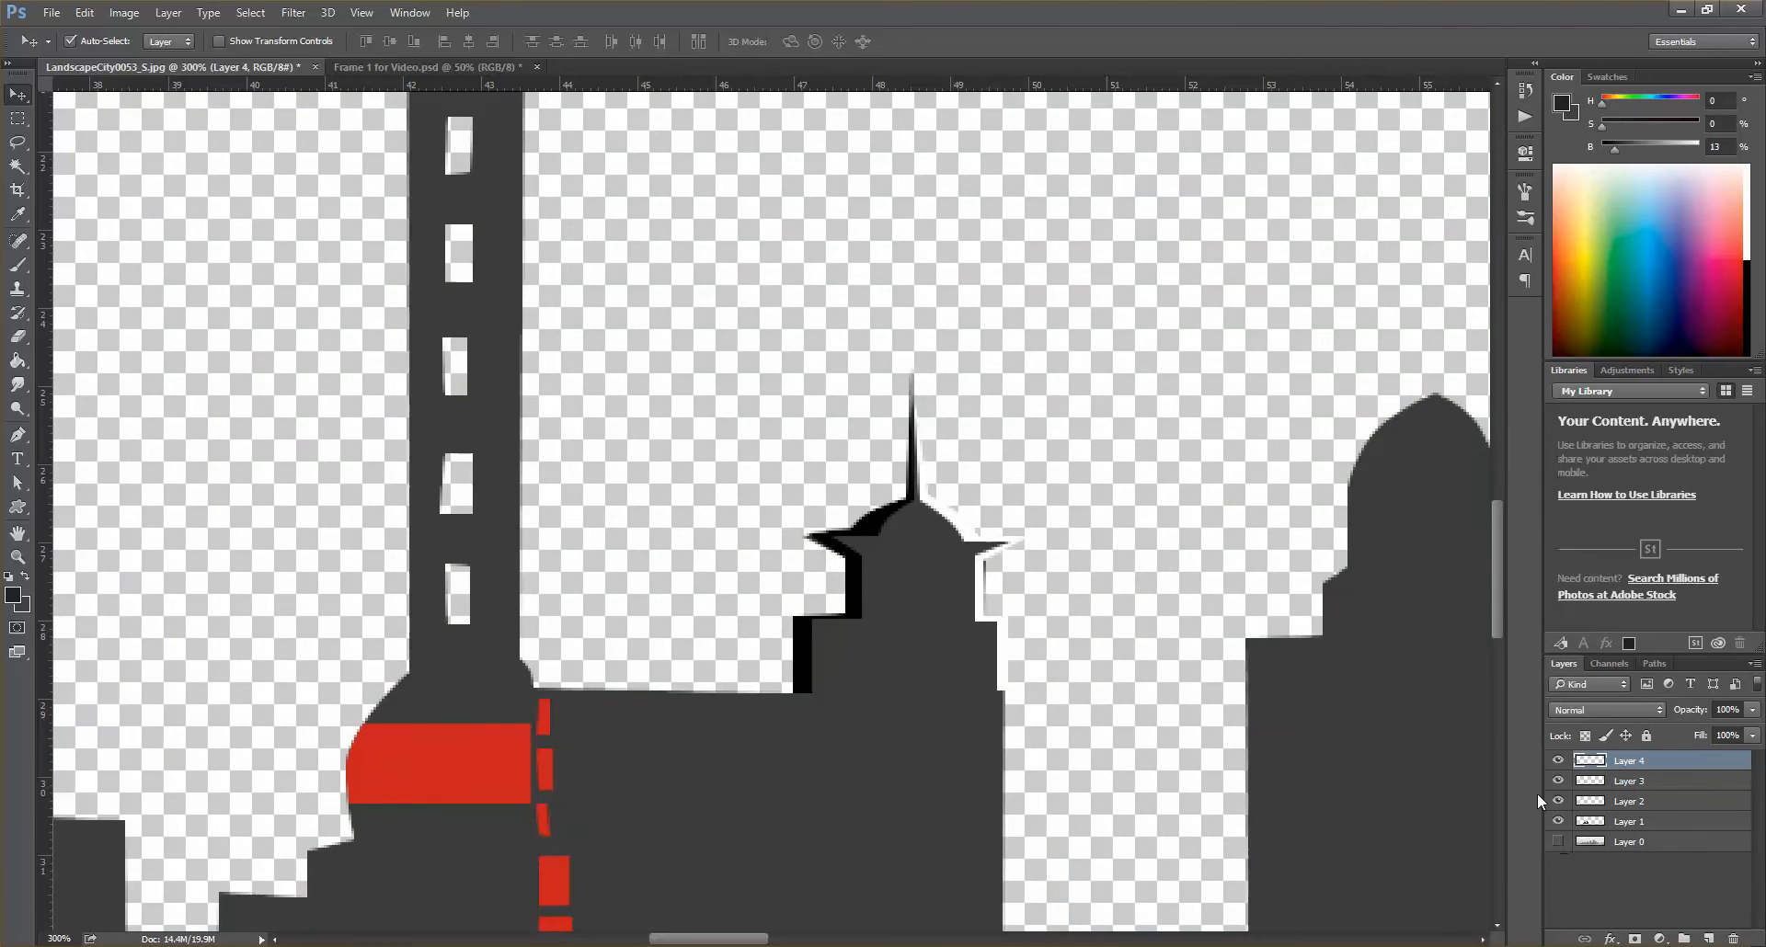
click(1707, 939)
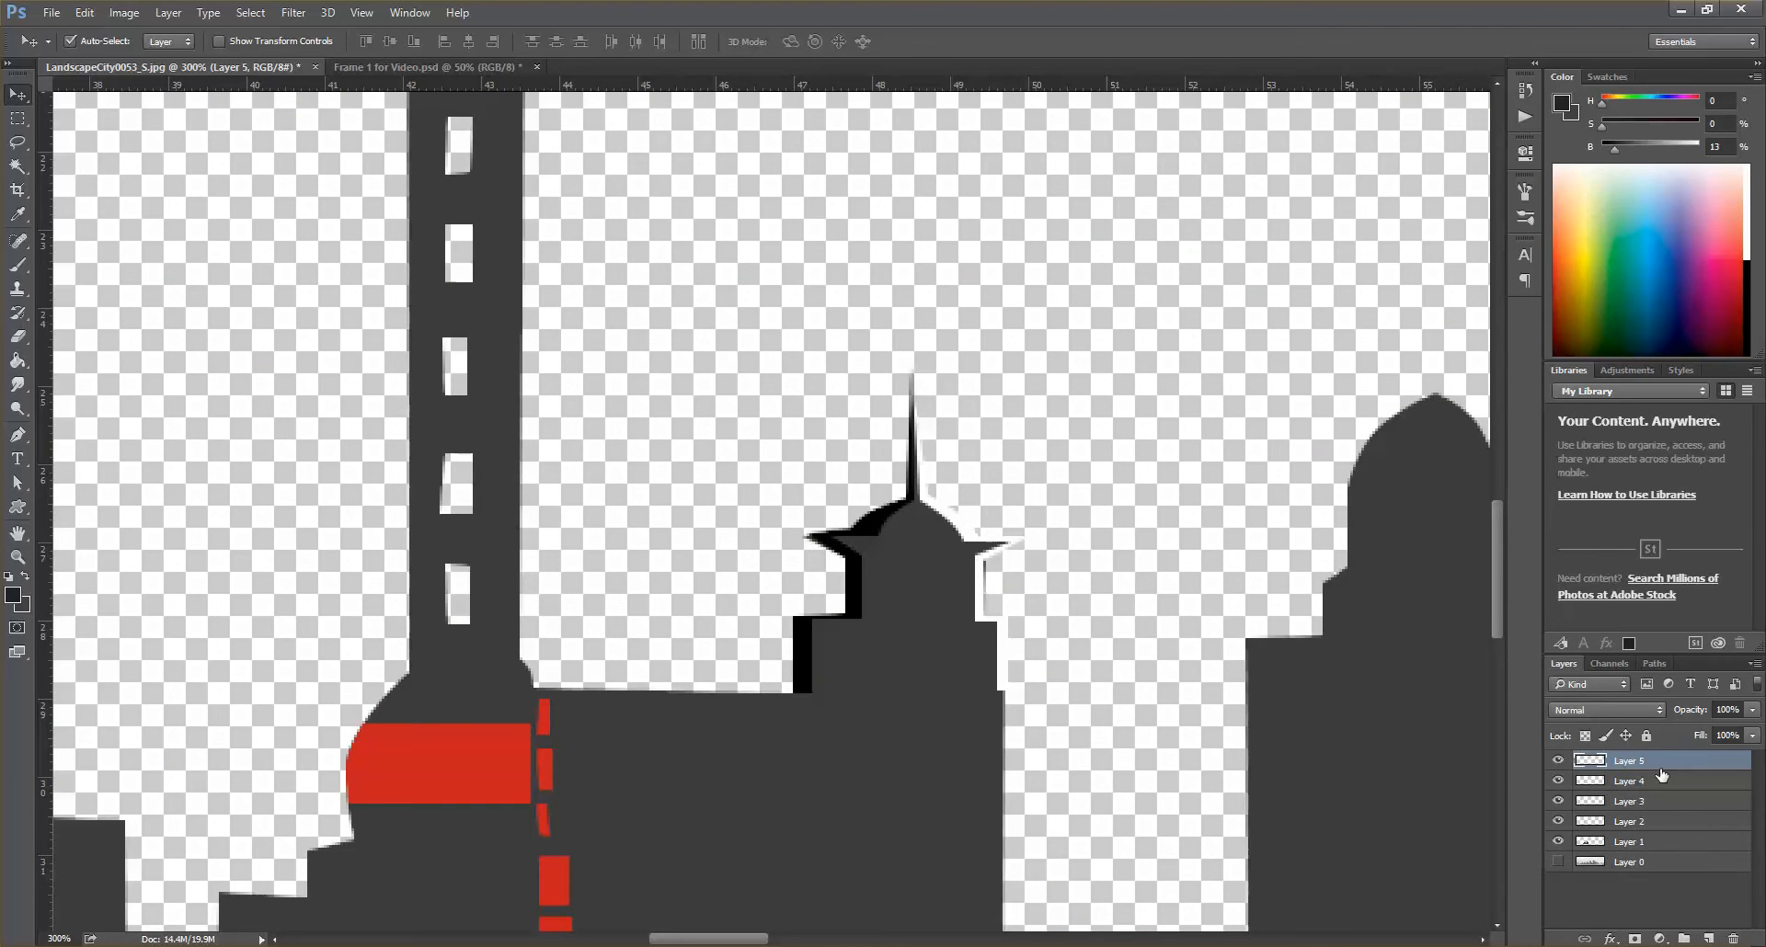
drag(1648, 766, 1646, 852)
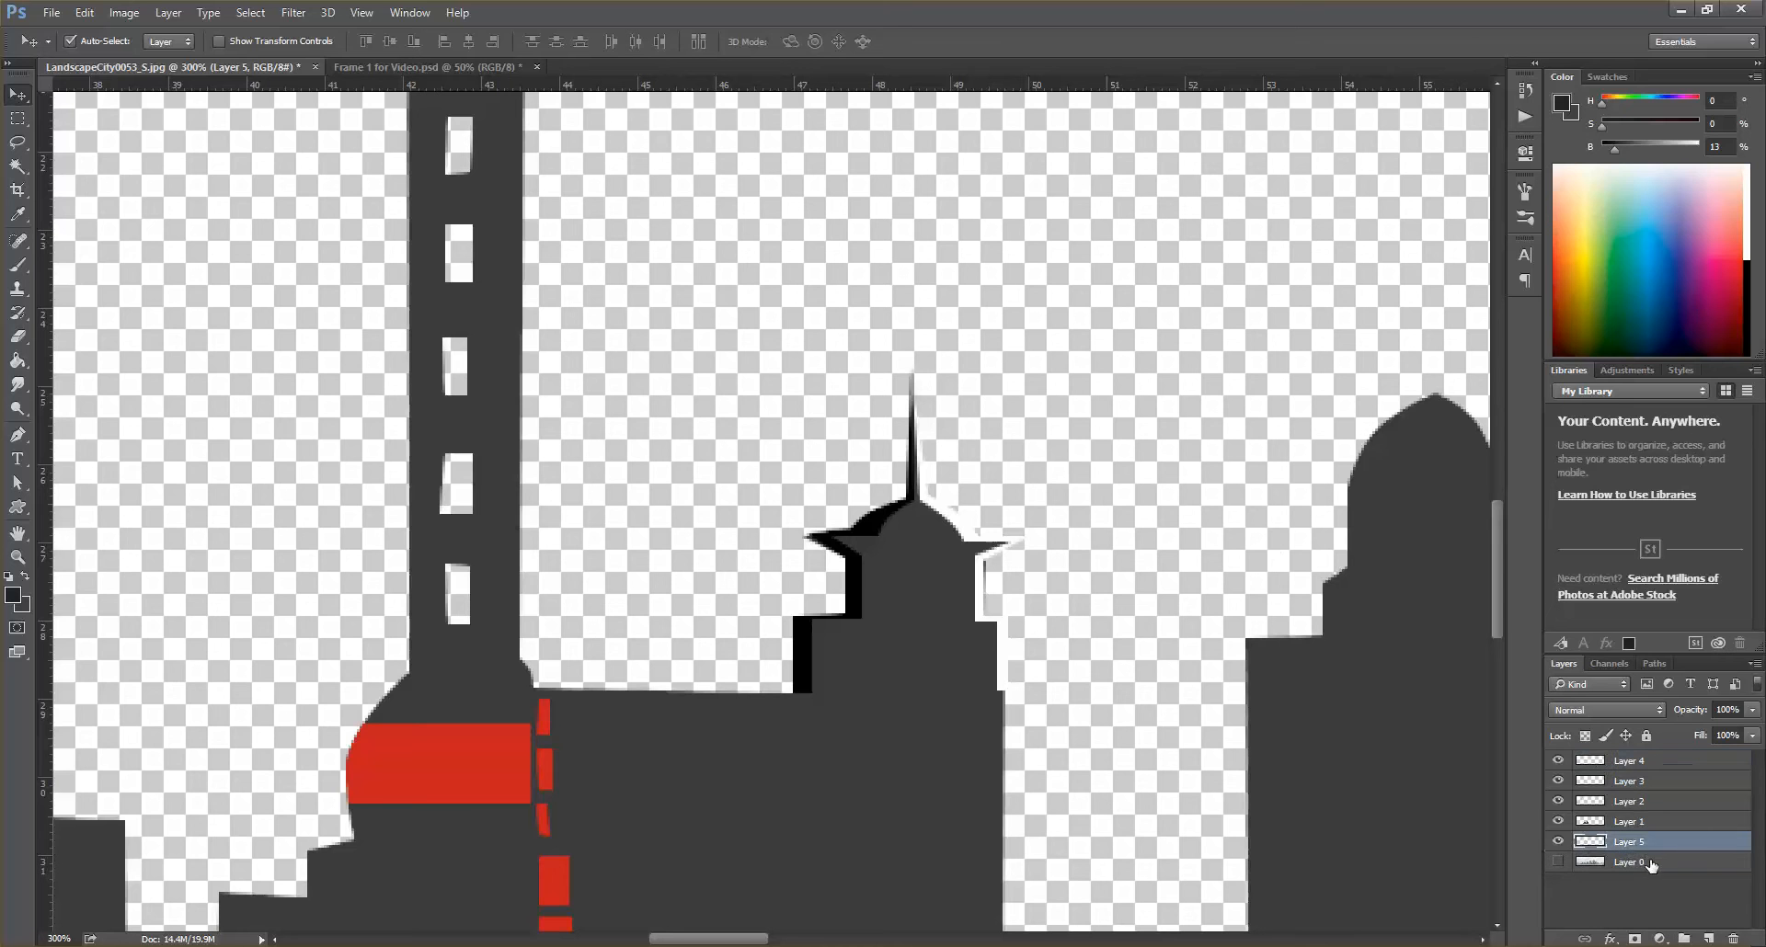
- Set the foreground color to bright blue #3978ed
click(84, 13)
key(Escape)
click(13, 596)
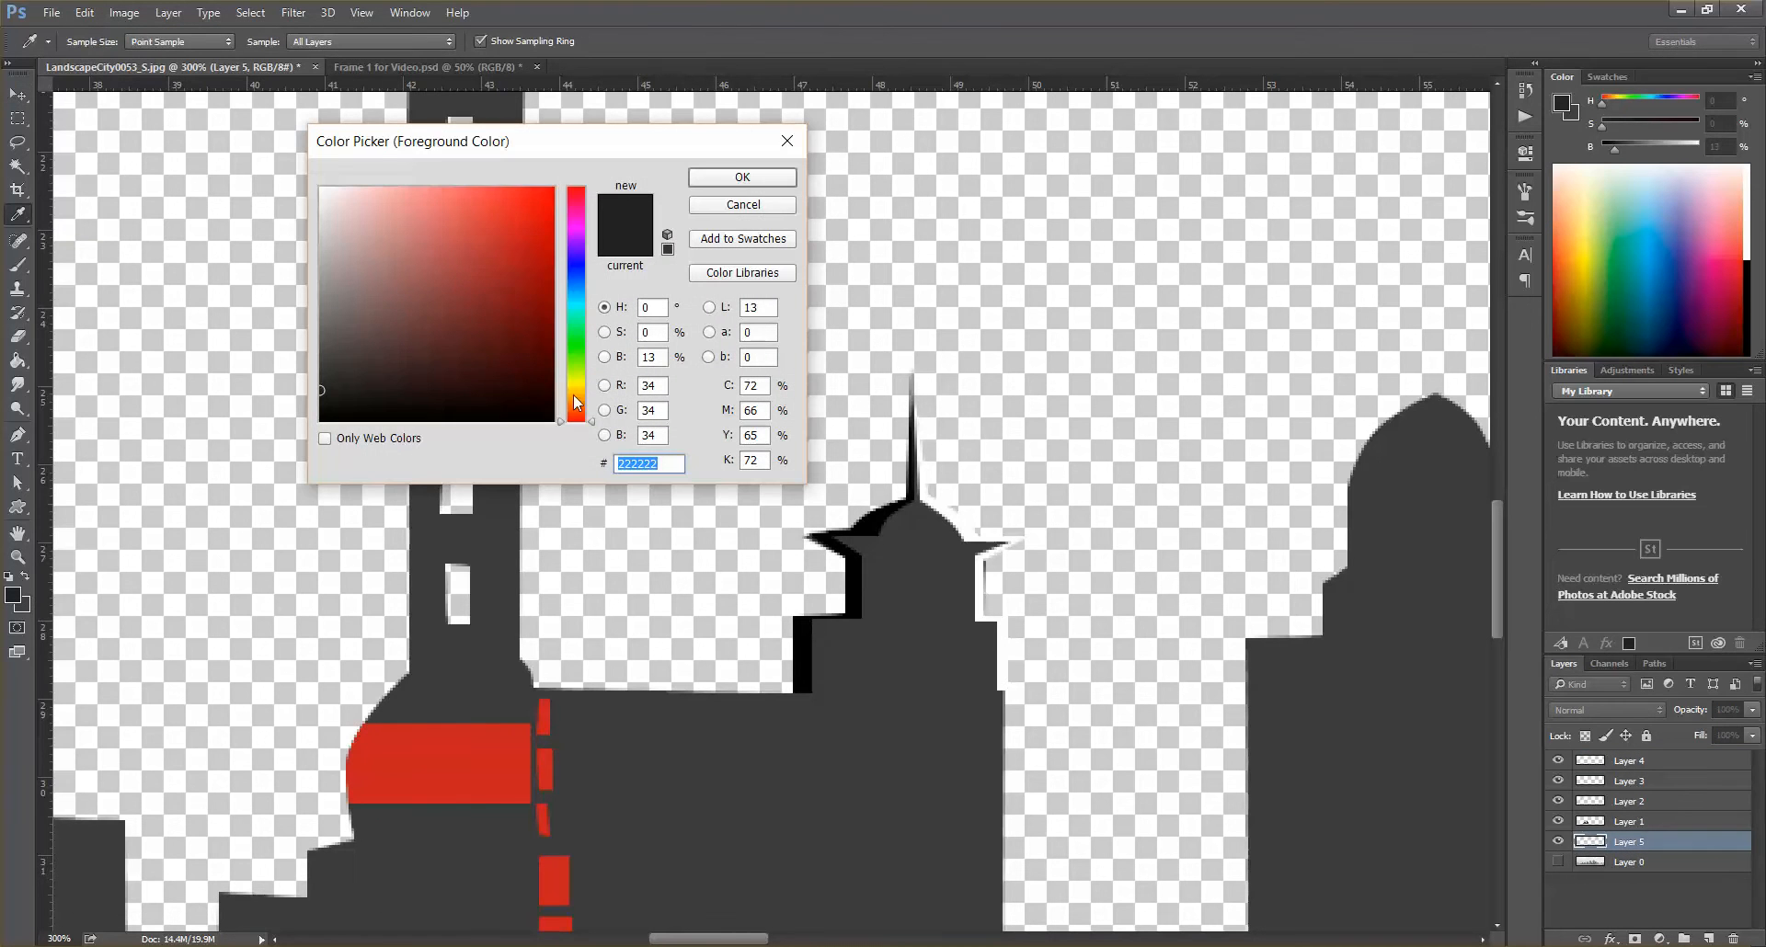
mouse_move(581, 288)
mouse_down()
mouse_move(572, 264)
mouse_move(458, 216)
mouse_move(466, 229)
mouse_move(473, 195)
mouse_move(578, 275)
mouse_up()
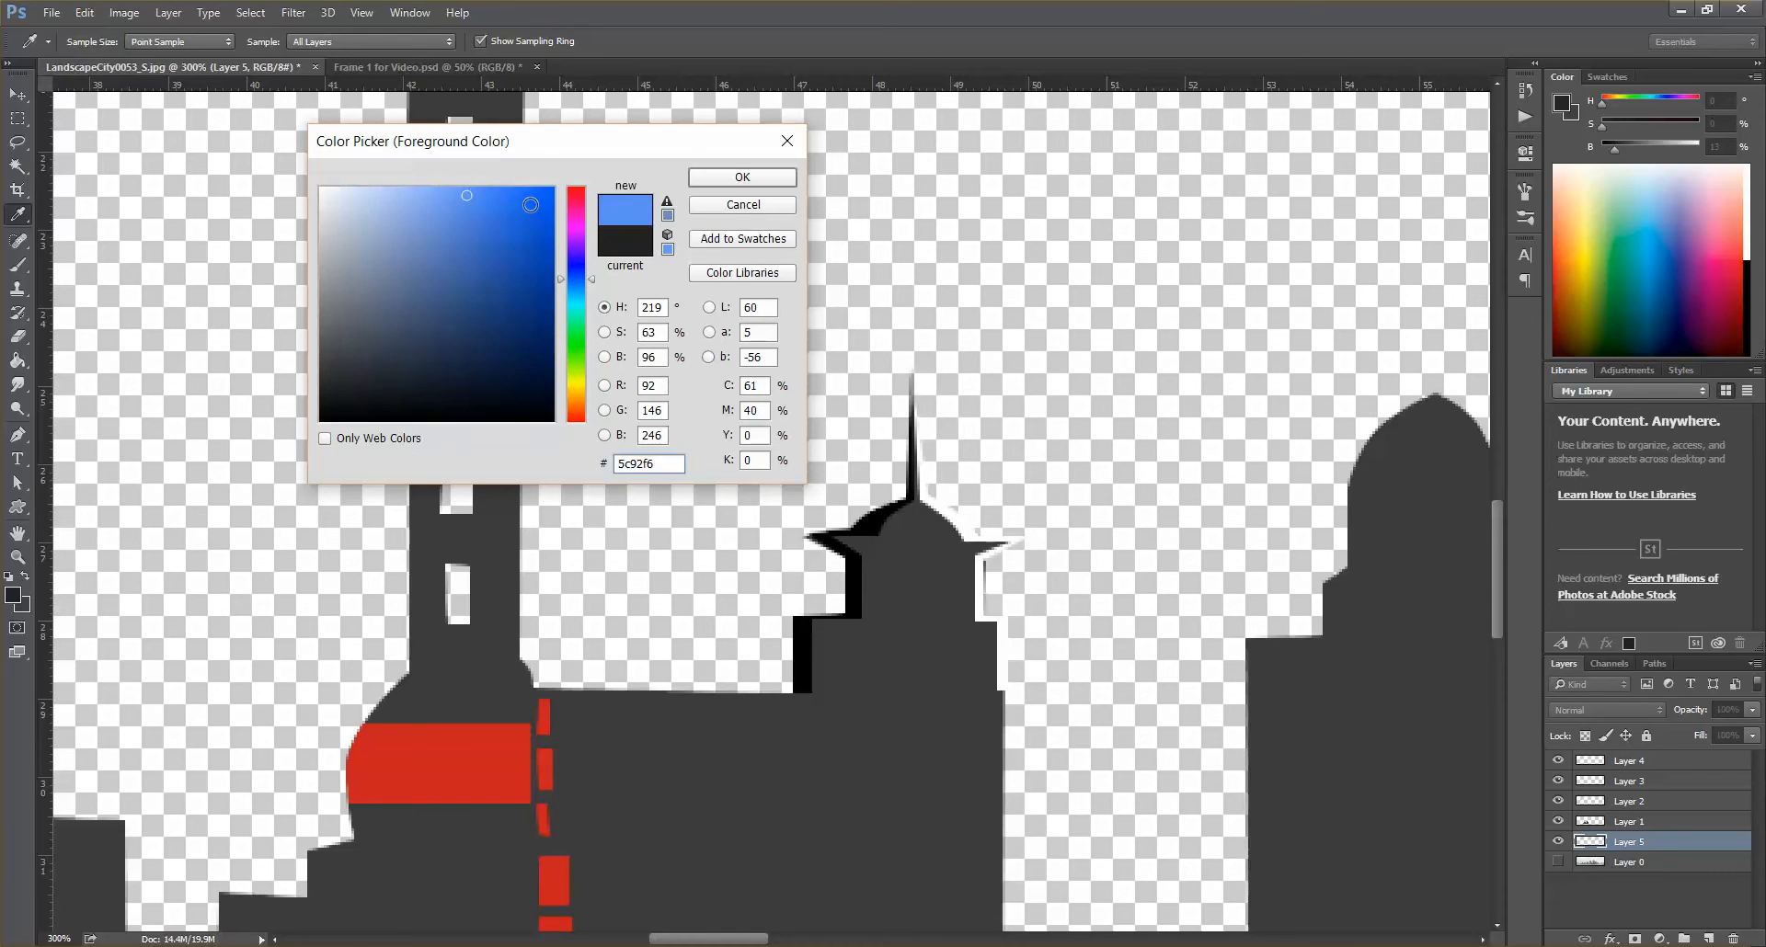
click(514, 196)
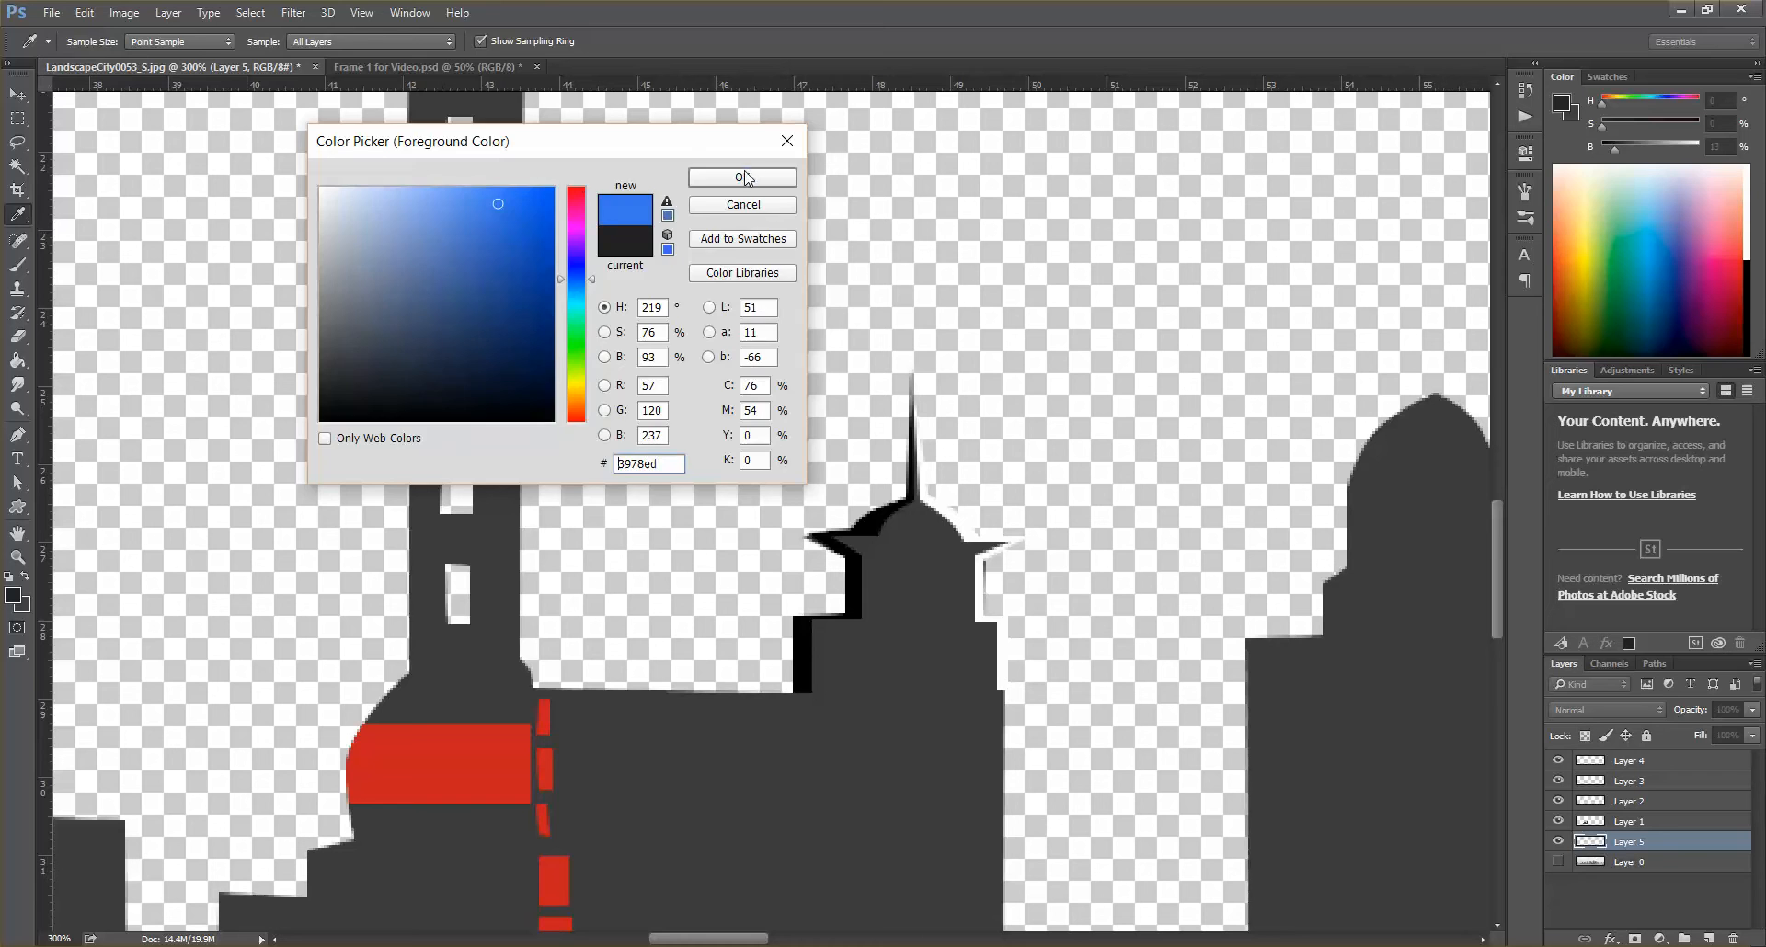
click(742, 177)
key(v)
- Set the background color to dark navy blue #17256a
click(24, 606)
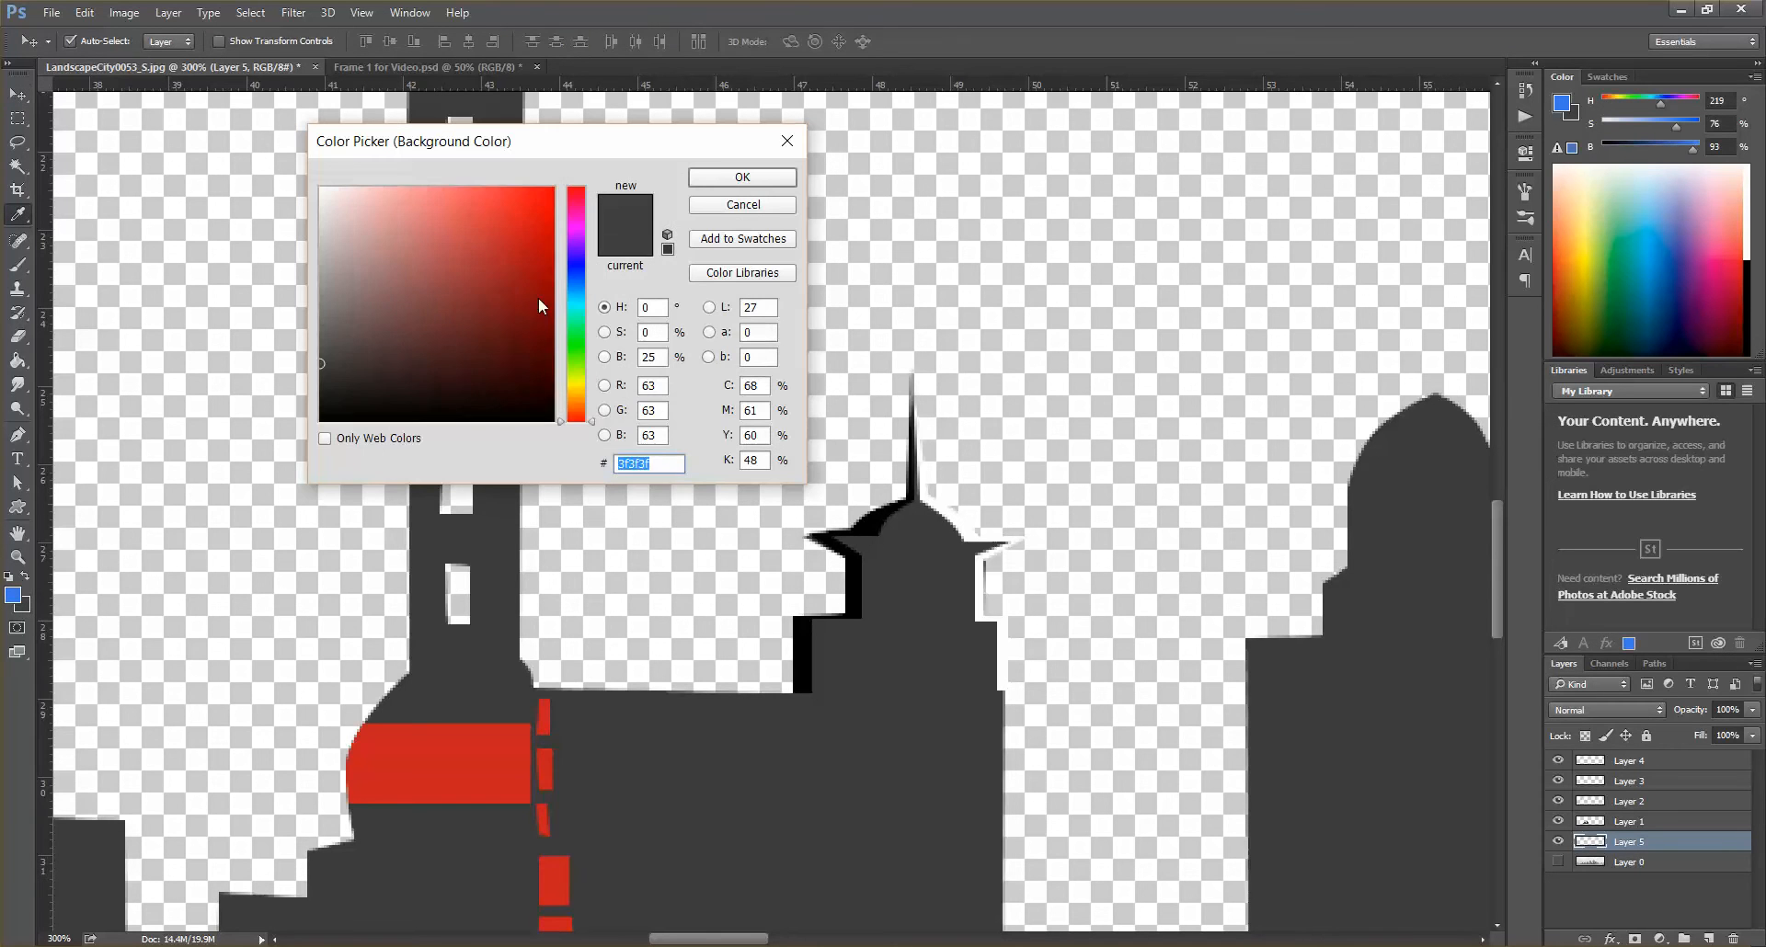
click(18, 594)
drag(496, 349, 503, 323)
drag(575, 272, 576, 272)
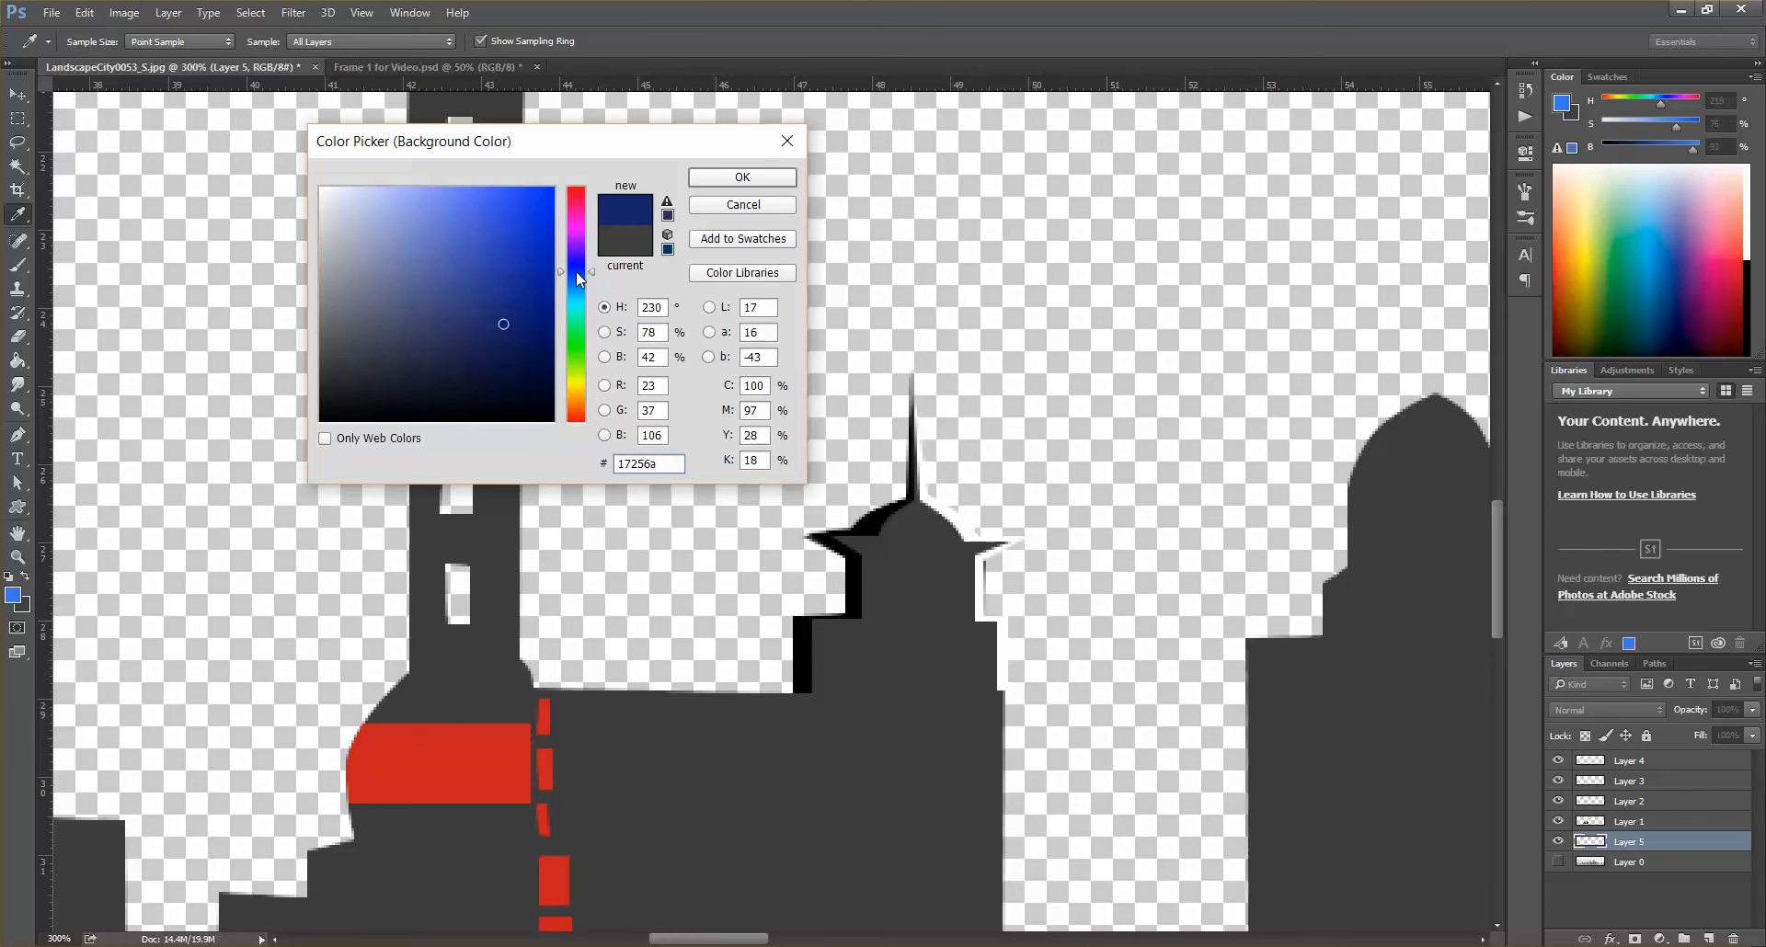
click(735, 178)
key(v)
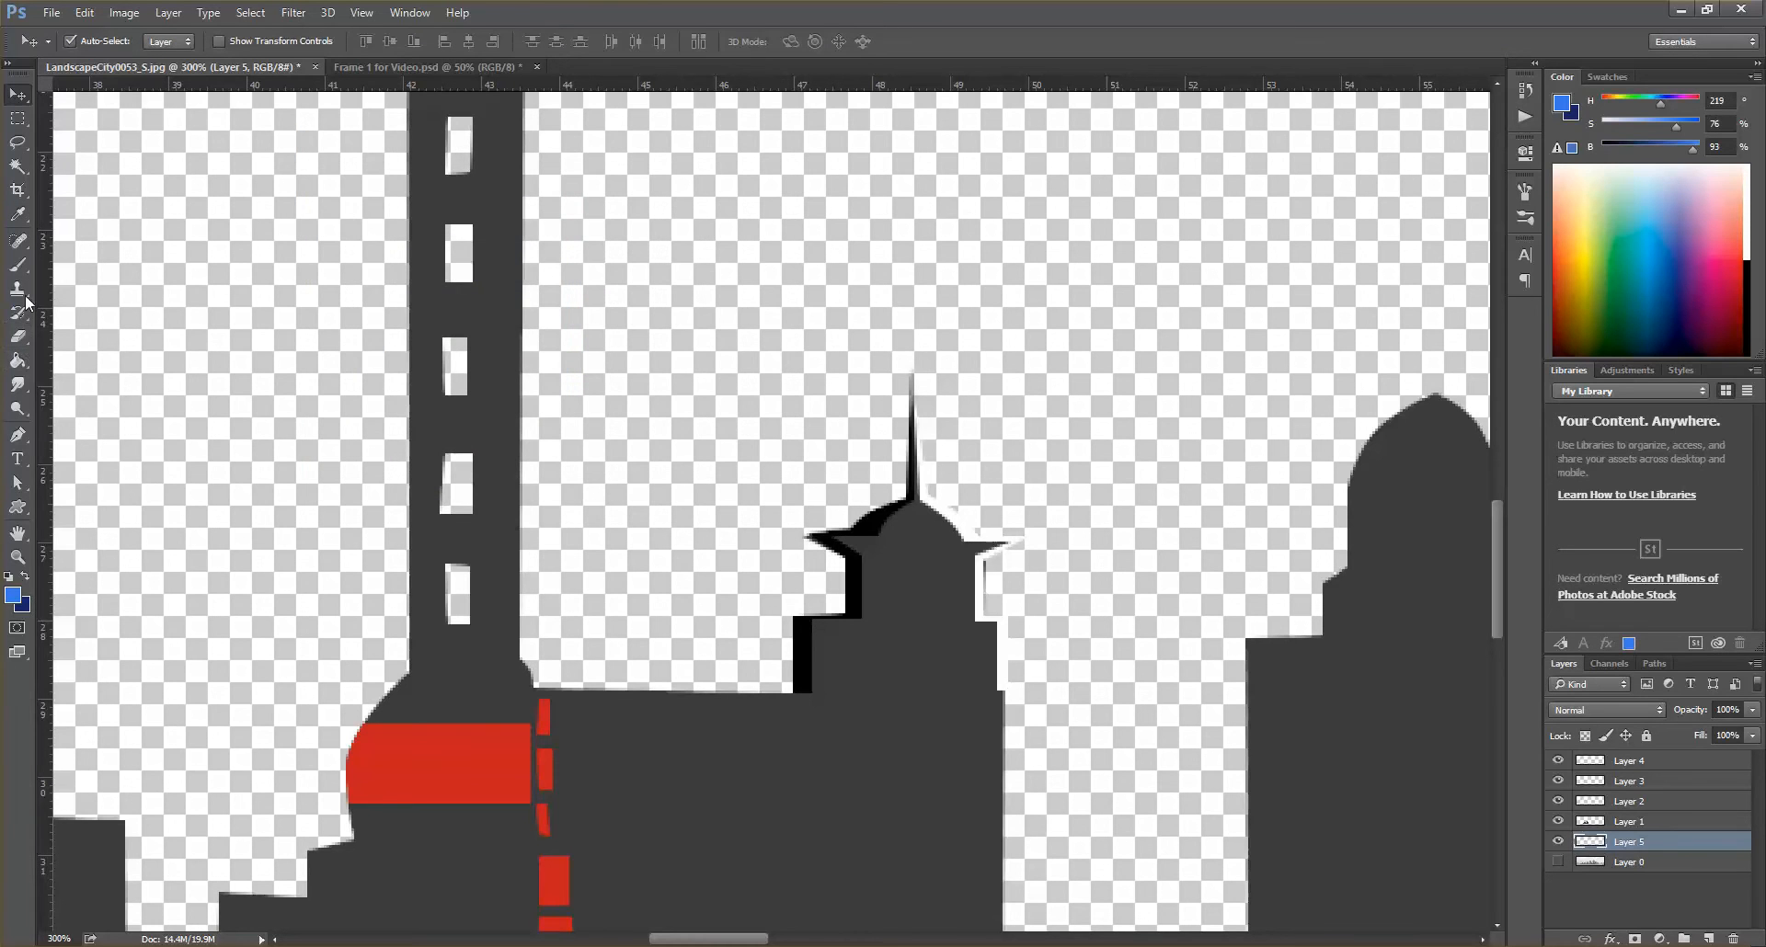
- Set up the Gradient tool with the preset running from the bright blue foreground color to the dark blue background color
click(20, 361)
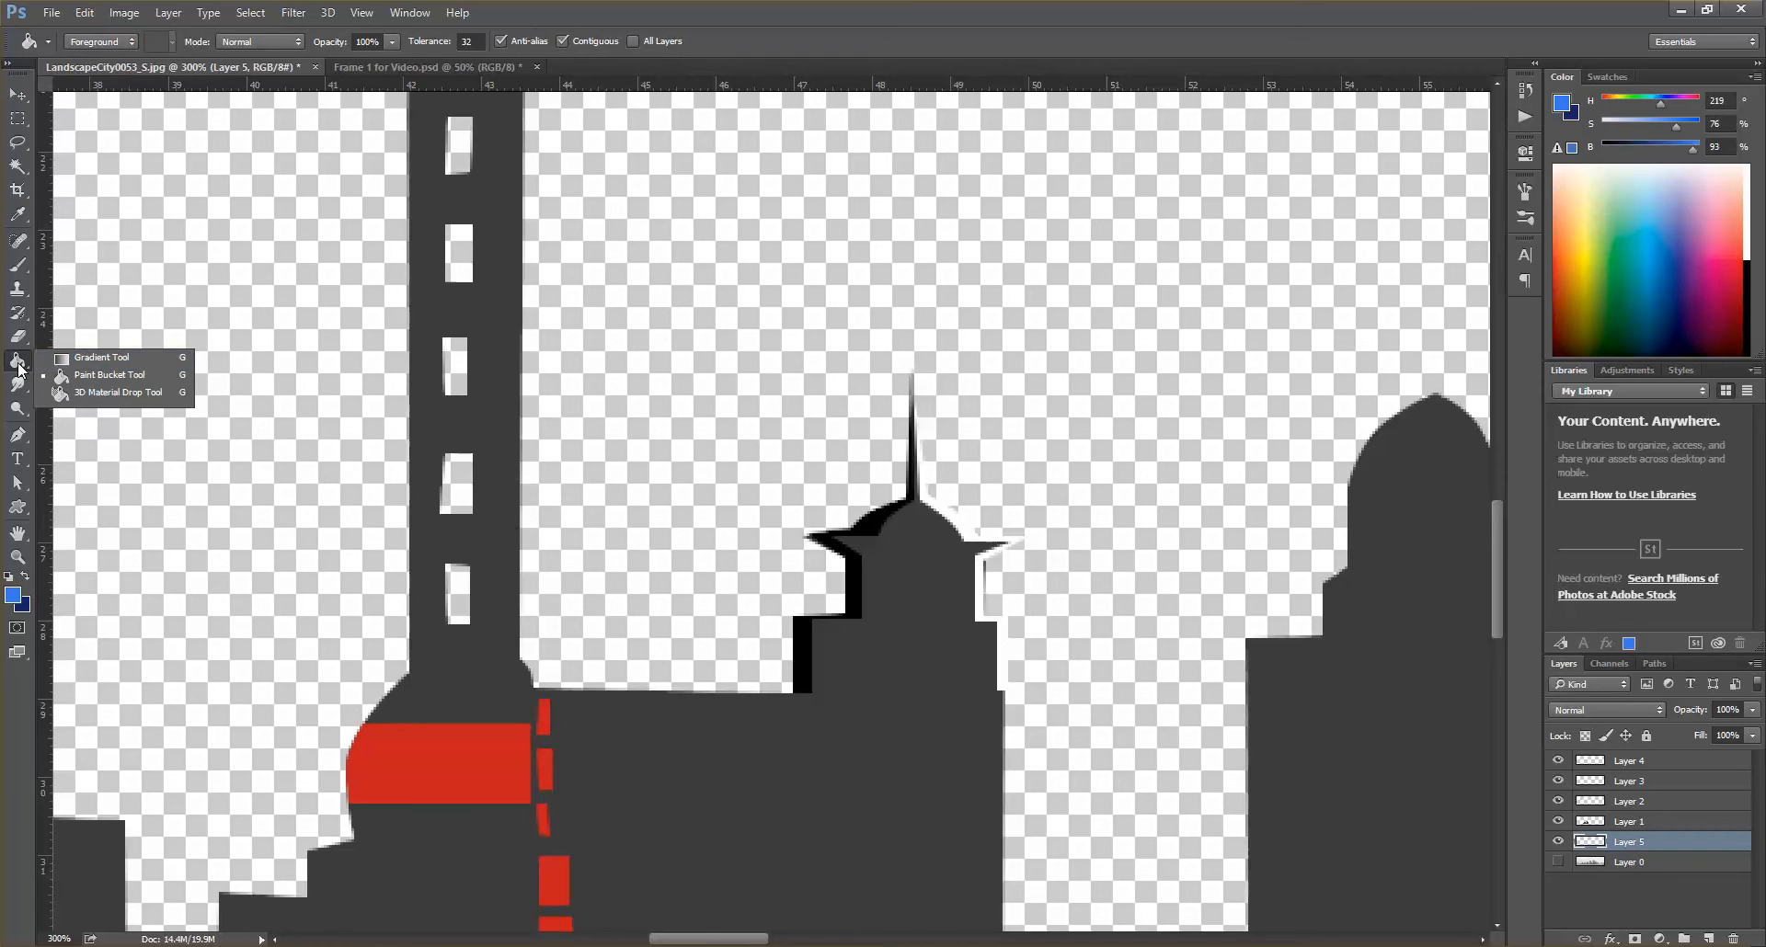
click(94, 364)
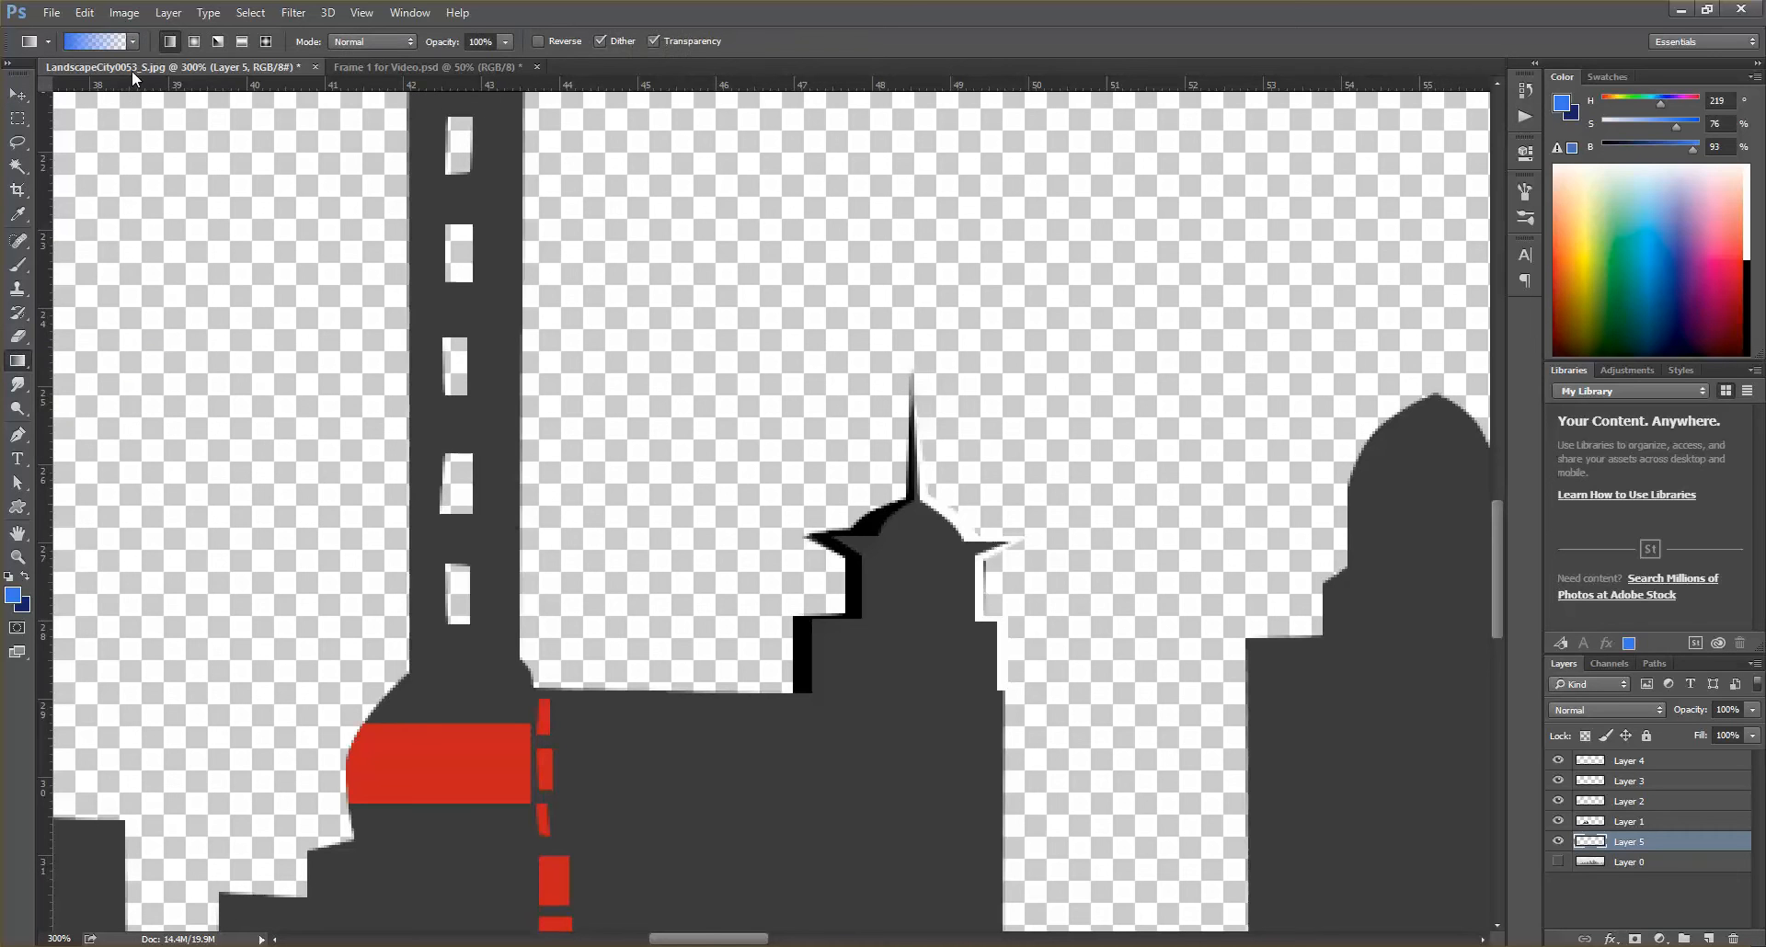
click(107, 48)
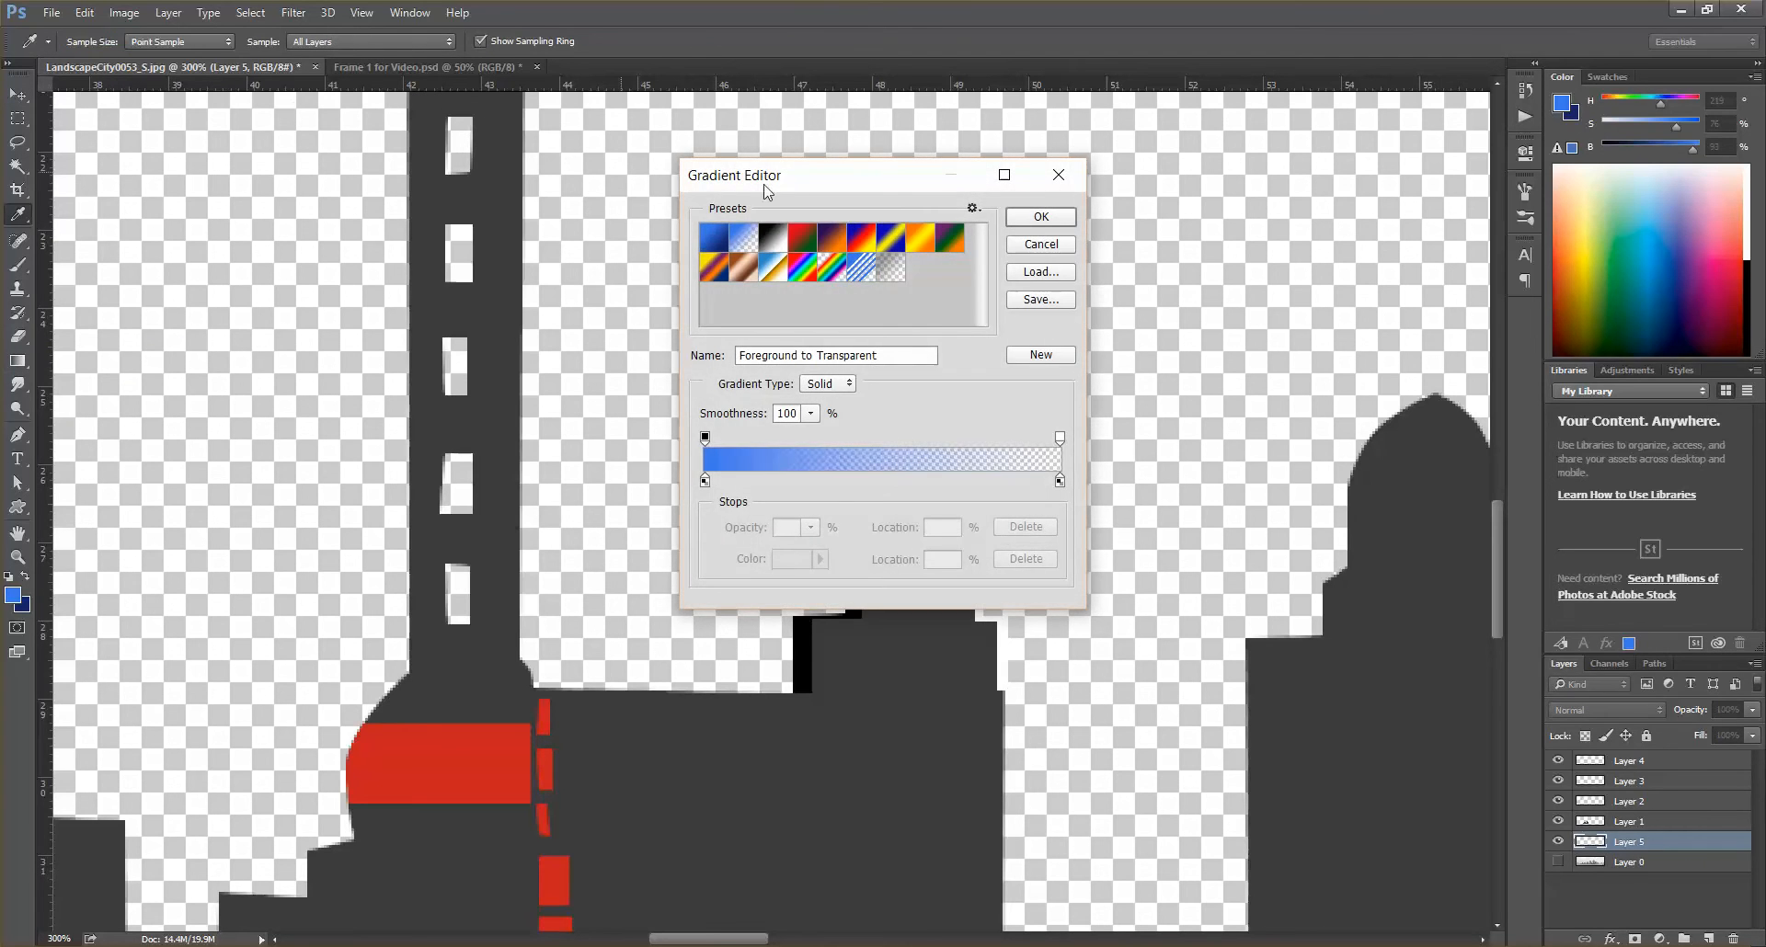
click(710, 239)
click(1040, 216)
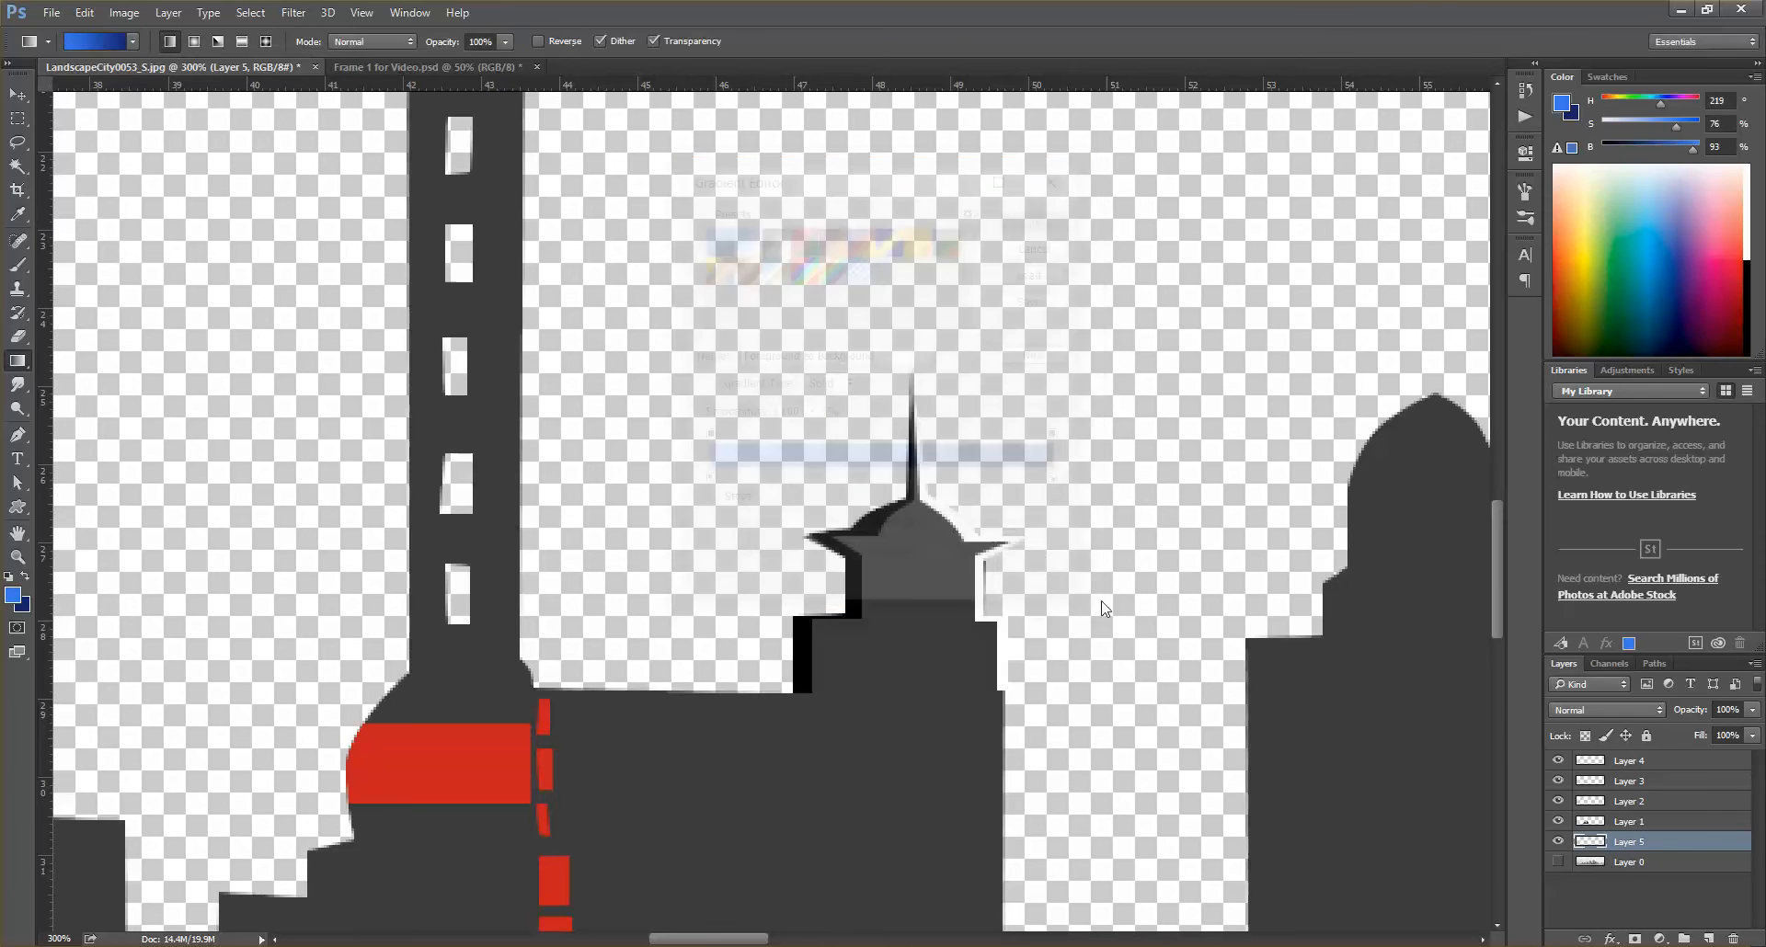
- Fill Layer 5 with a vertical linear gradient sky, bright blue from just above the central rooftops fading to dark blue higher up
drag(895, 293, 895, 253)
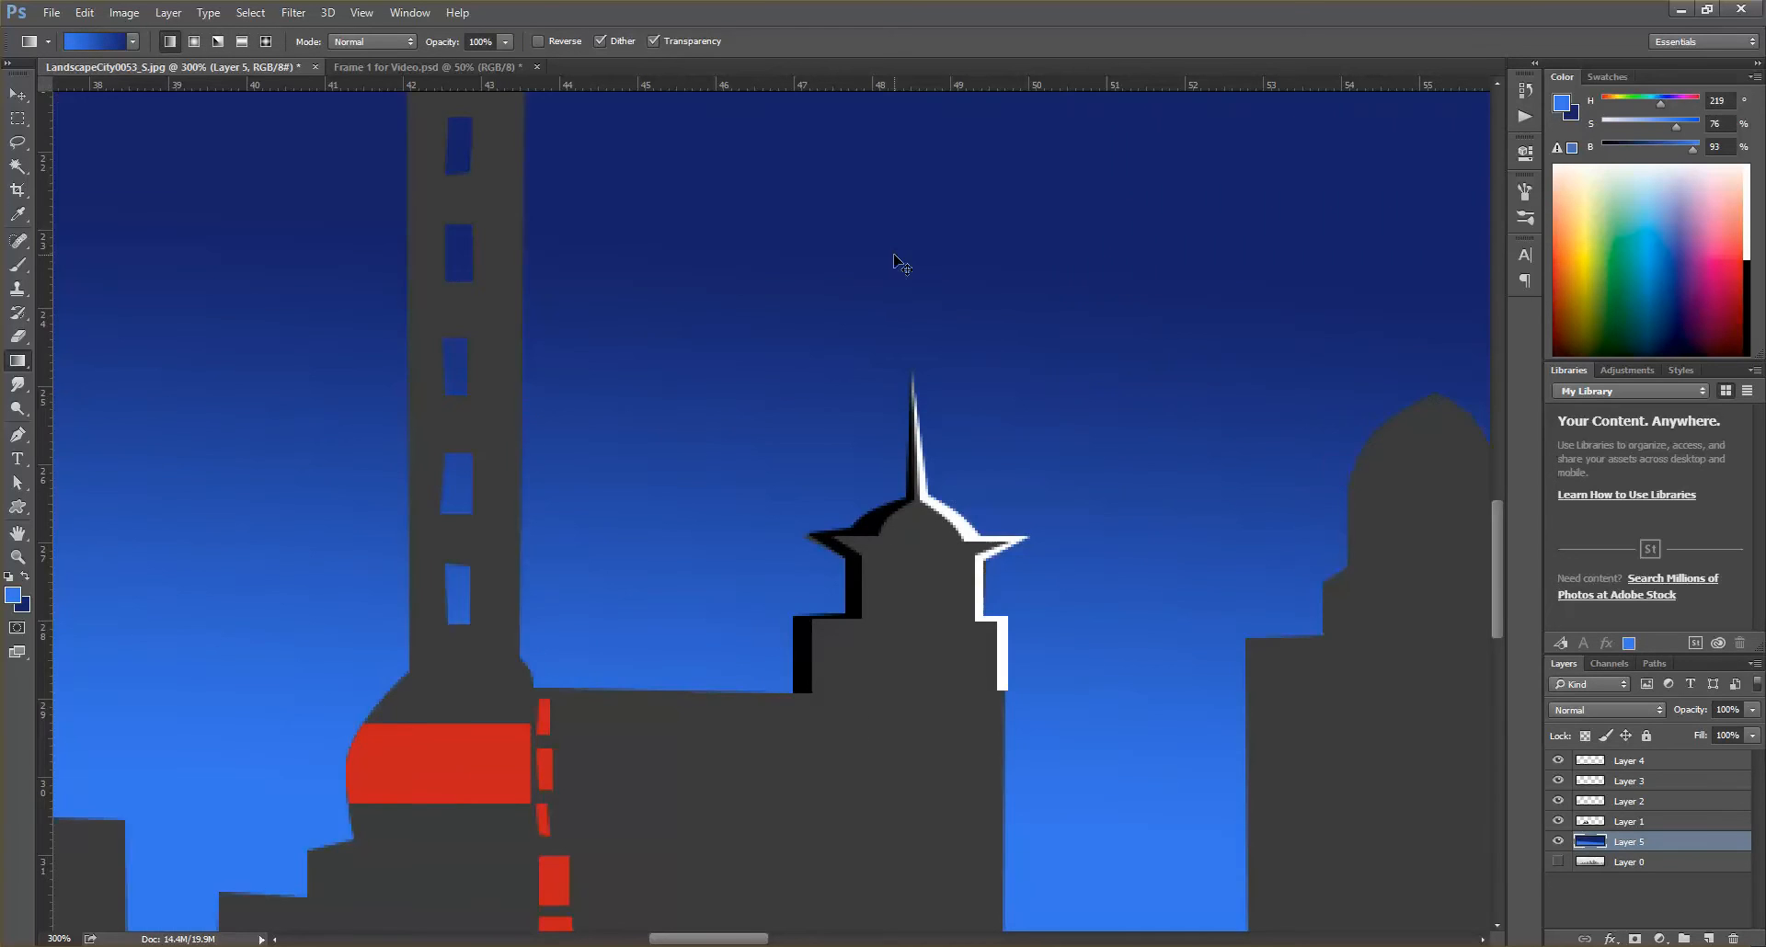
key(ctrl+z)
drag(747, 649, 761, 109)
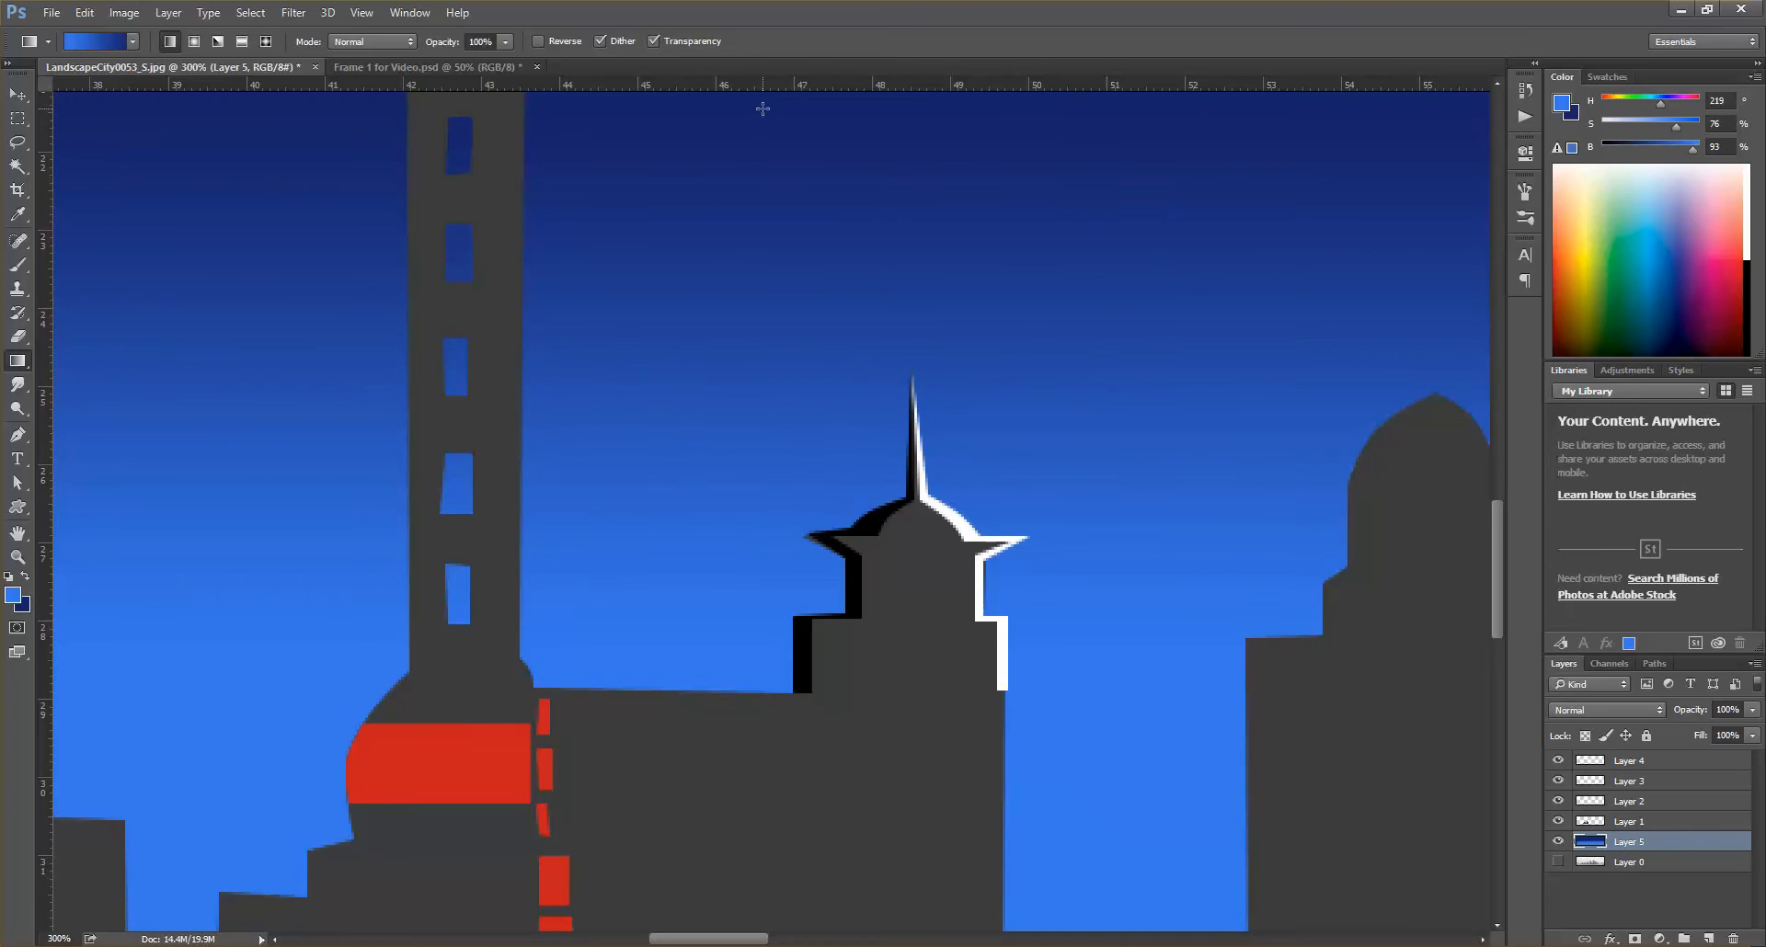
key(ctrl+minus)
key(ctrl+minus)
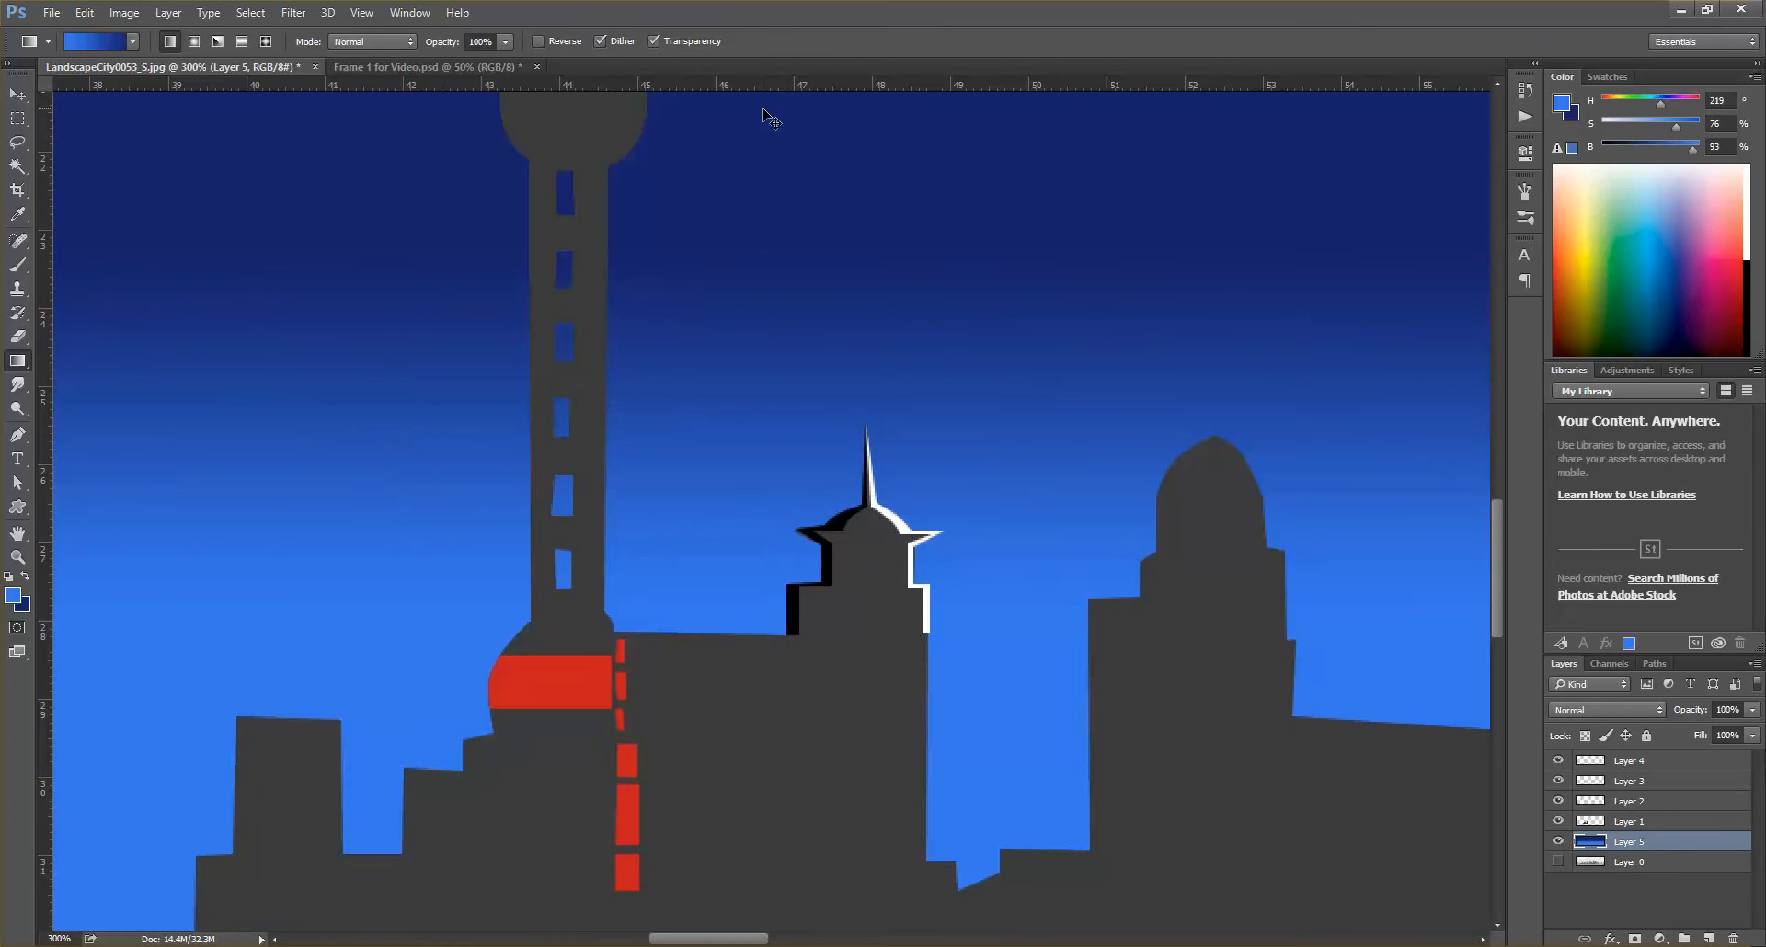
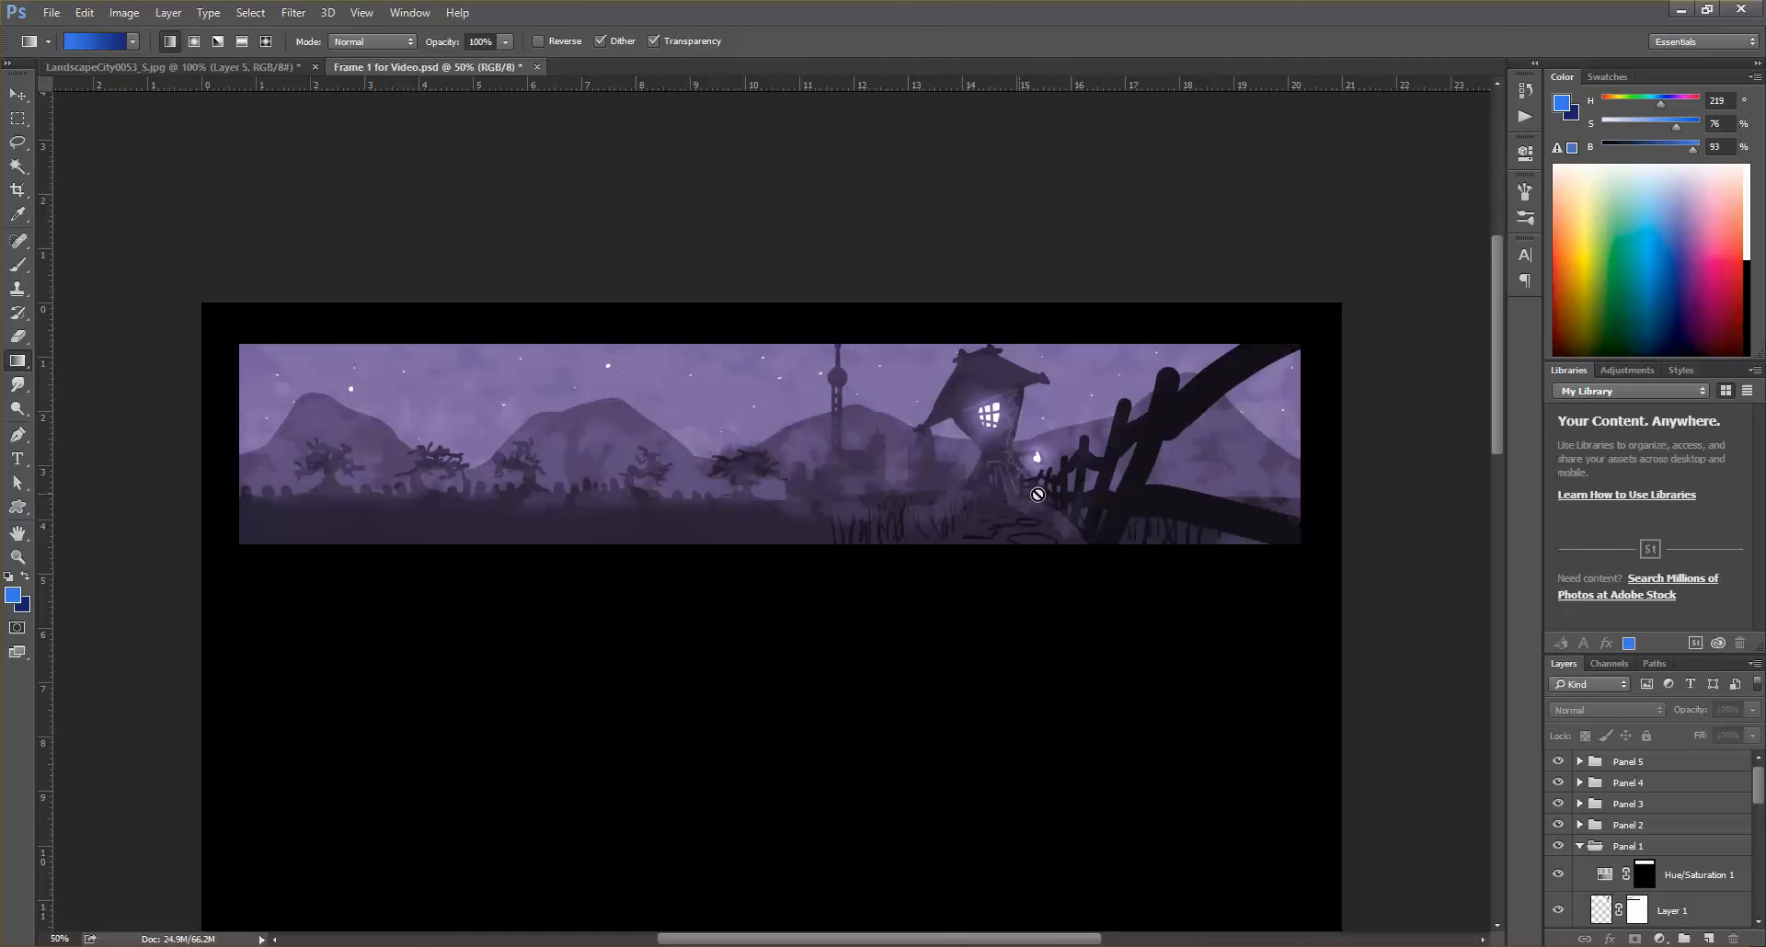
- Return to the LandscapeCity0053_S.jpg document and examine the building silhouettes against the gradient sky
click(272, 68)
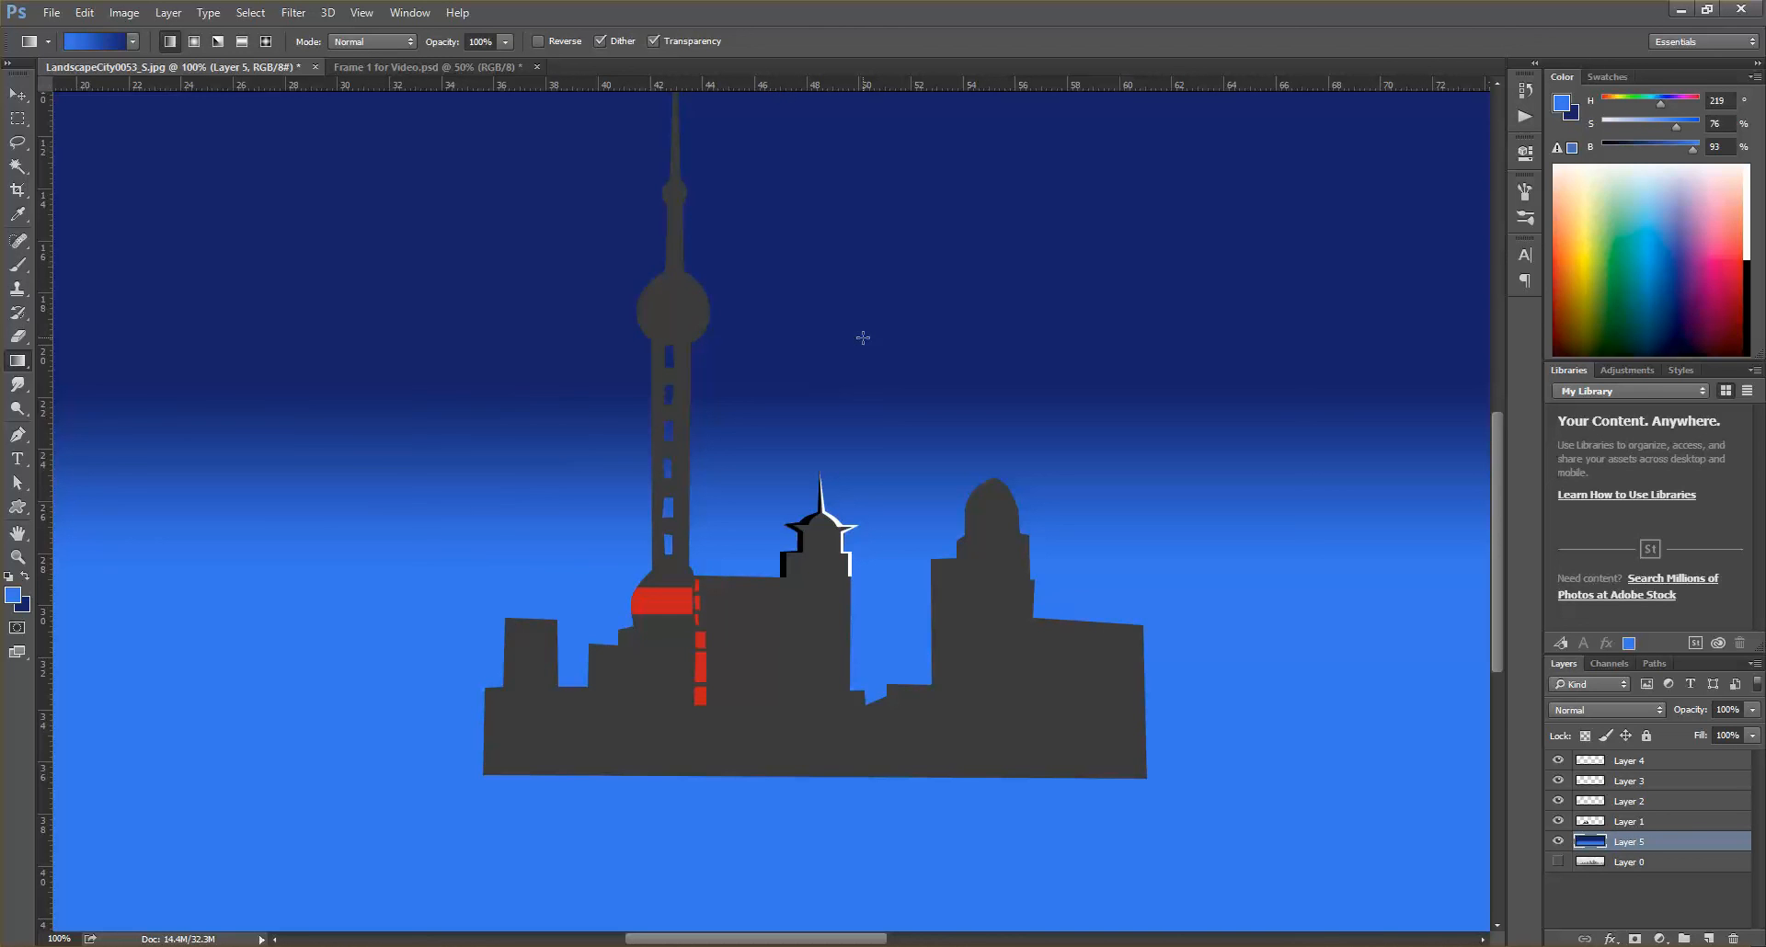
drag(862, 339, 889, 618)
scroll(889, 554, up, 3)
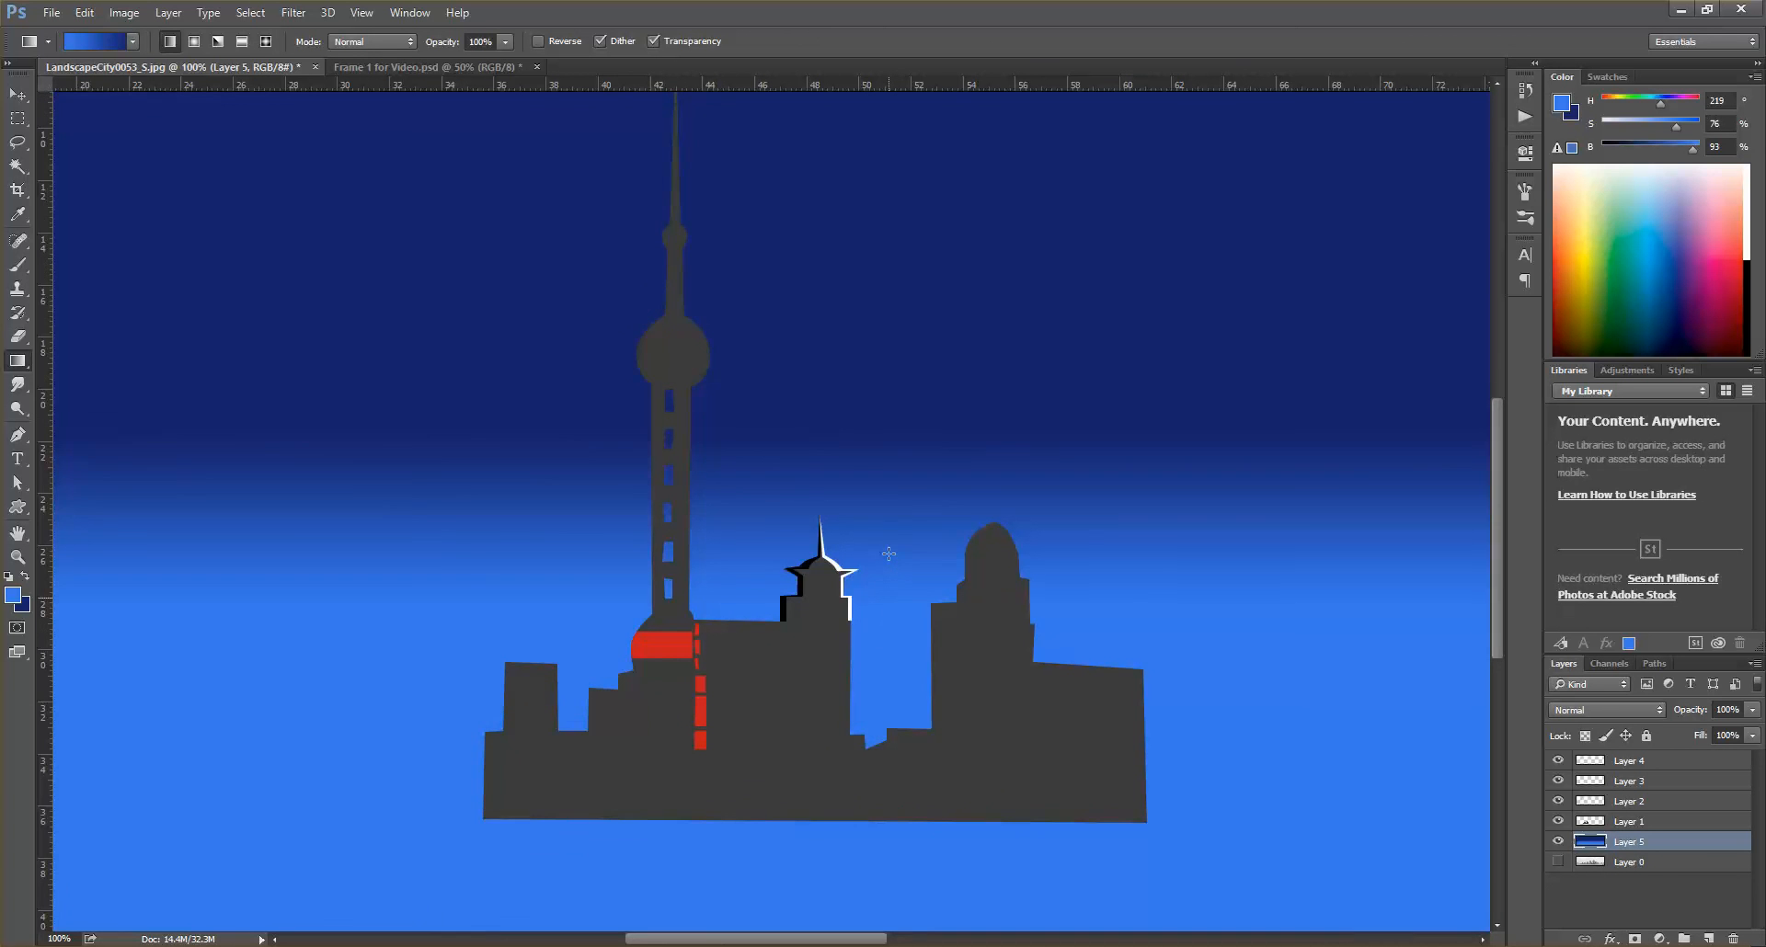
scroll(888, 554, up, 4)
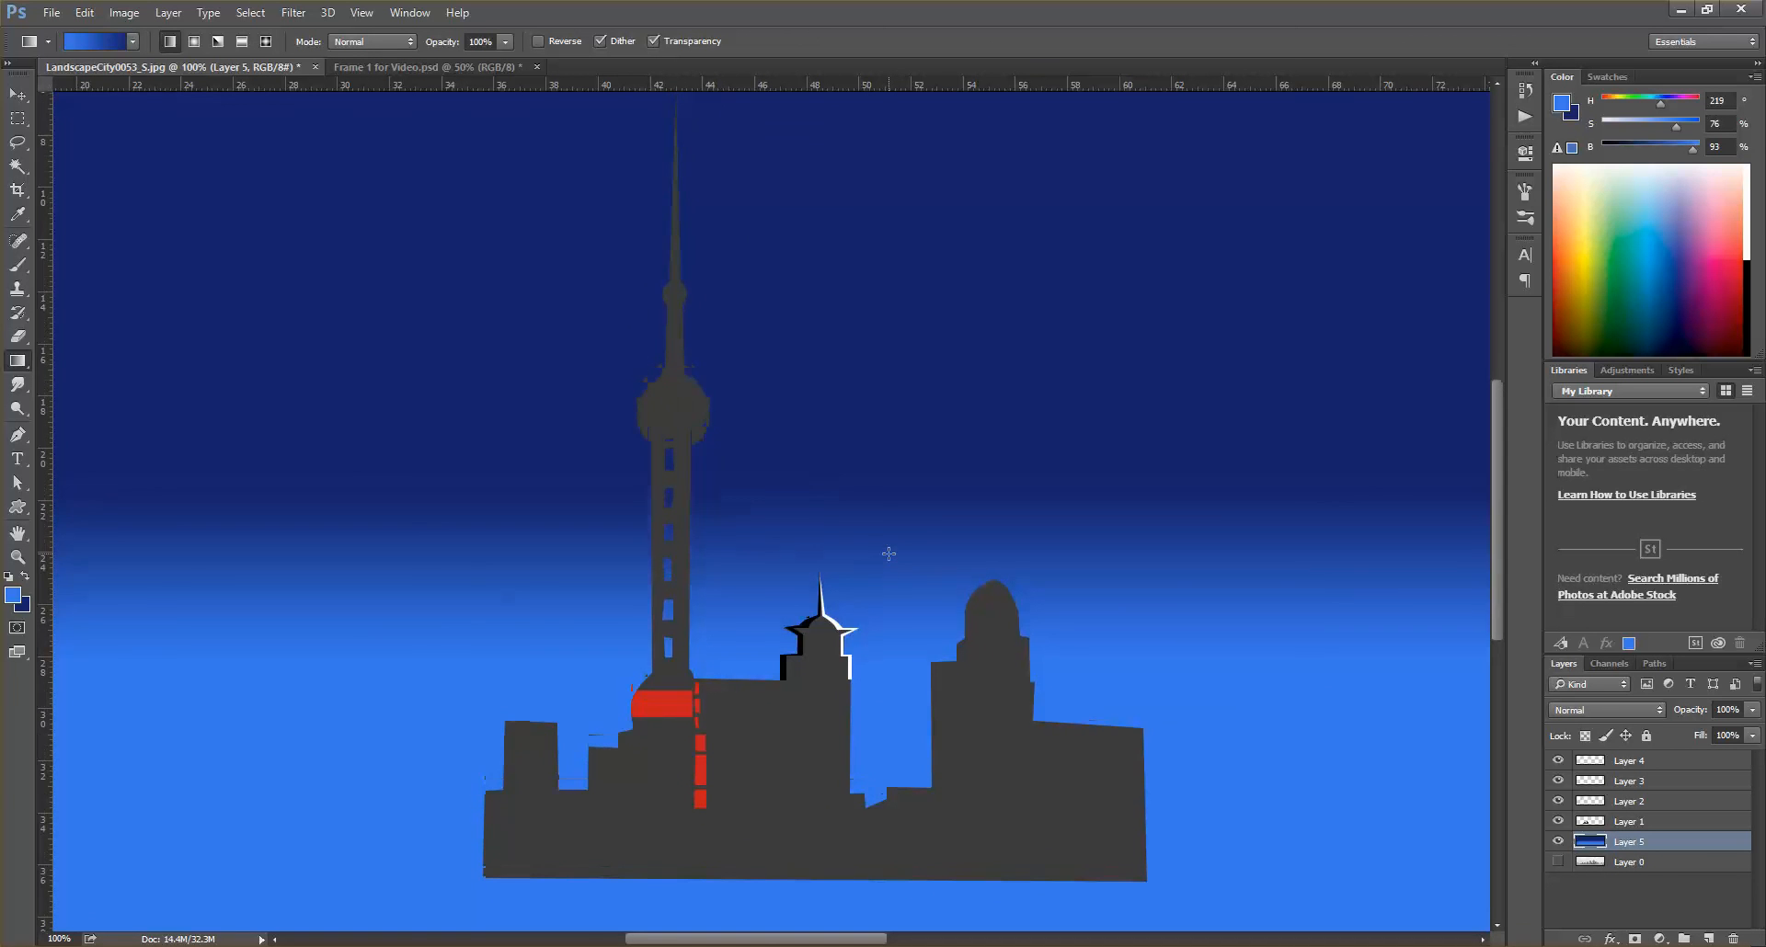
scroll(889, 552, down, 1)
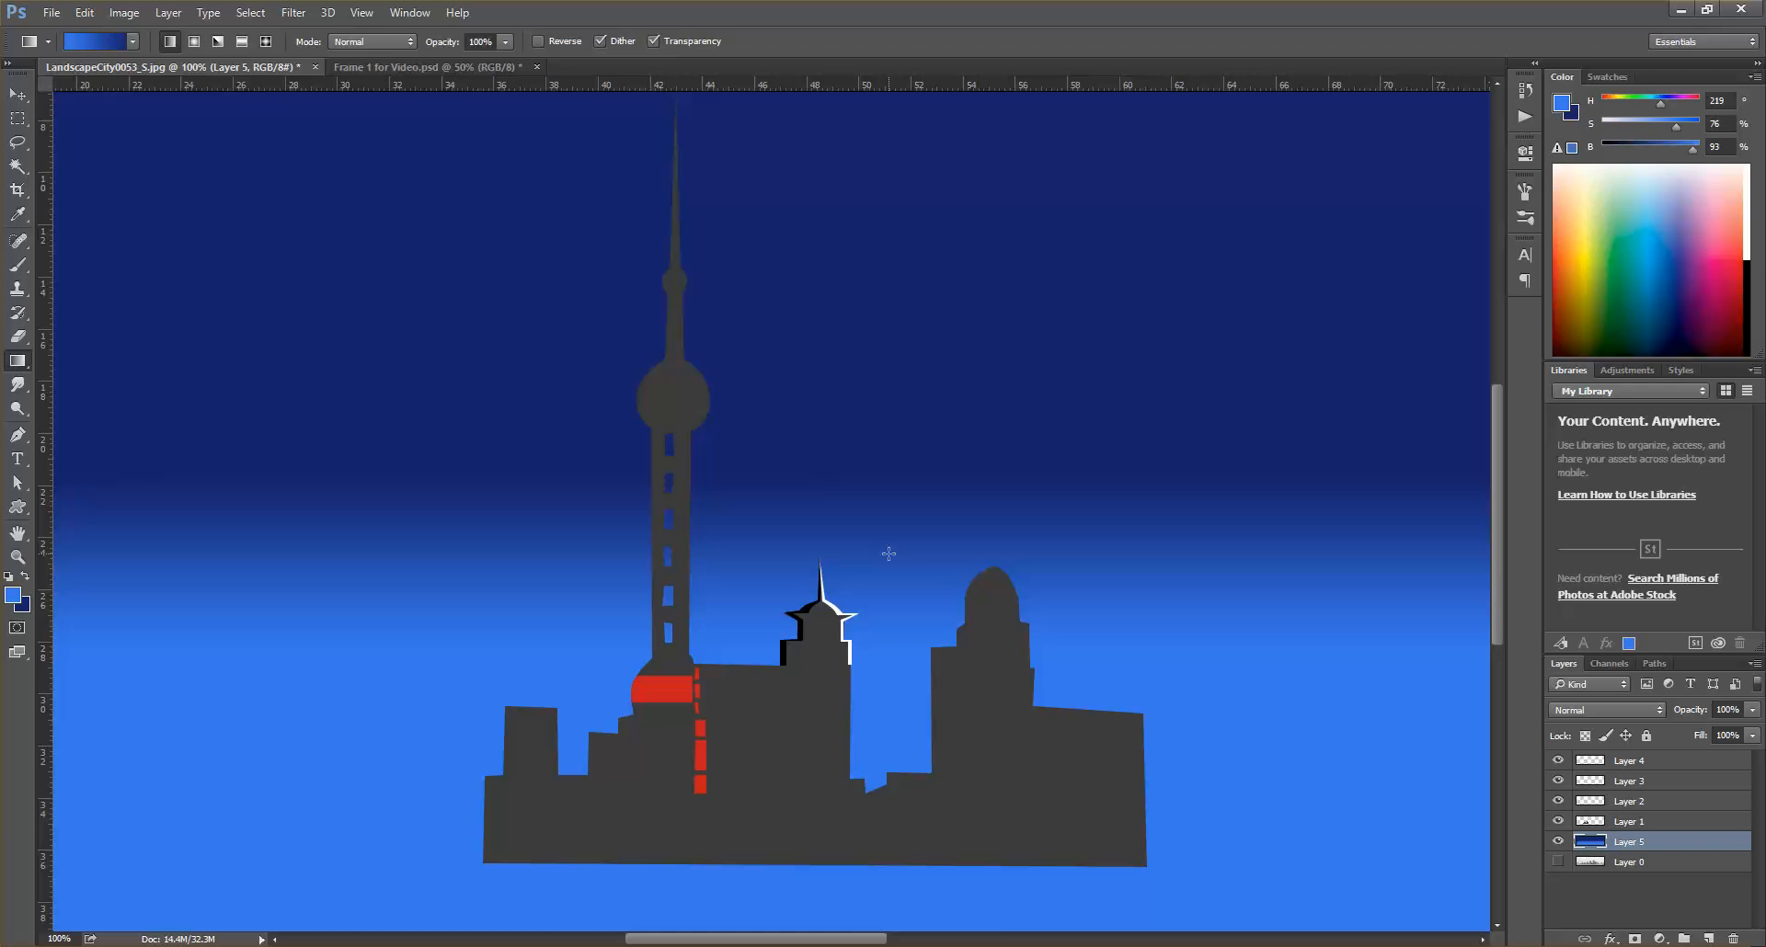